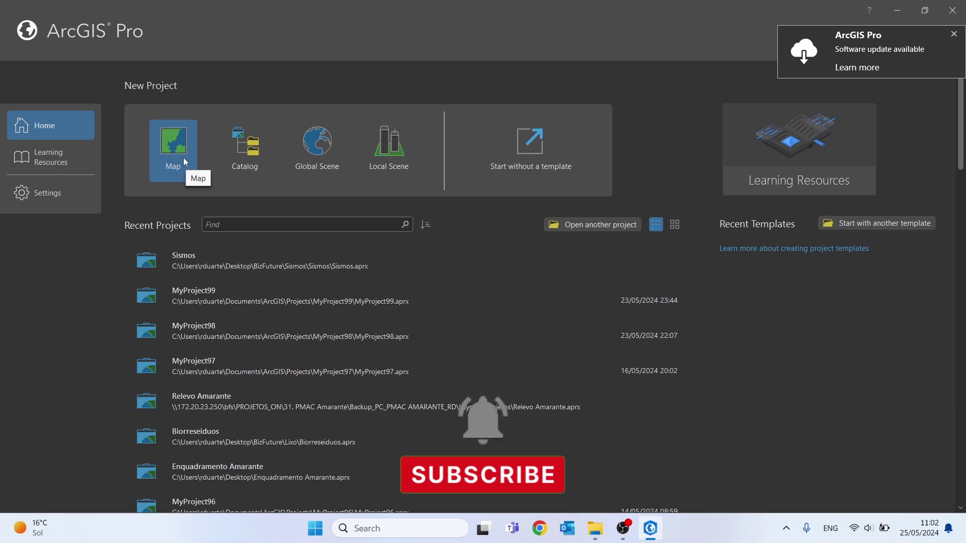
# Step: Start a new project from the Map template and name it Earthquakes
pyautogui.click(184, 162)
pyautogui.moveTo(592, 236); pyautogui.dragTo(294, 212)
pyautogui.write('Ea')
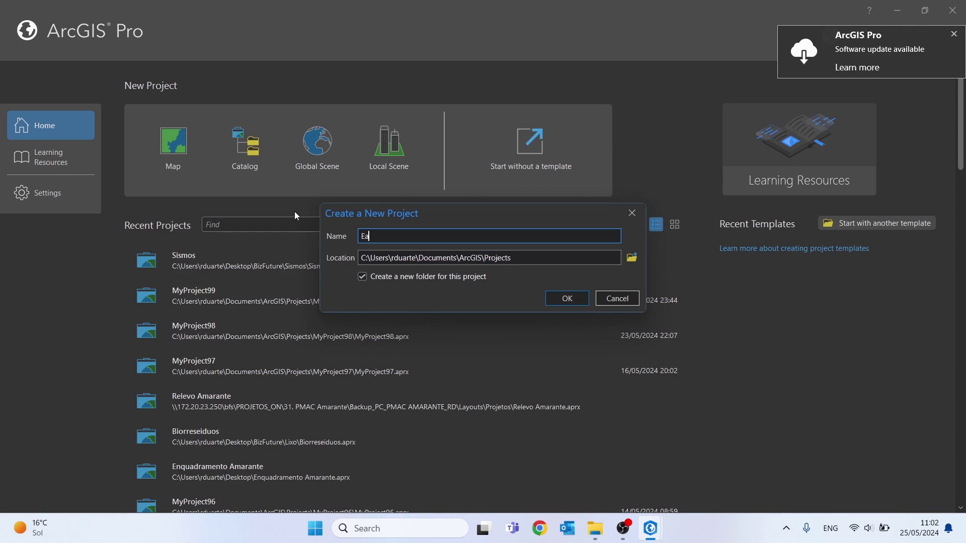
pyautogui.write('rthquakes')
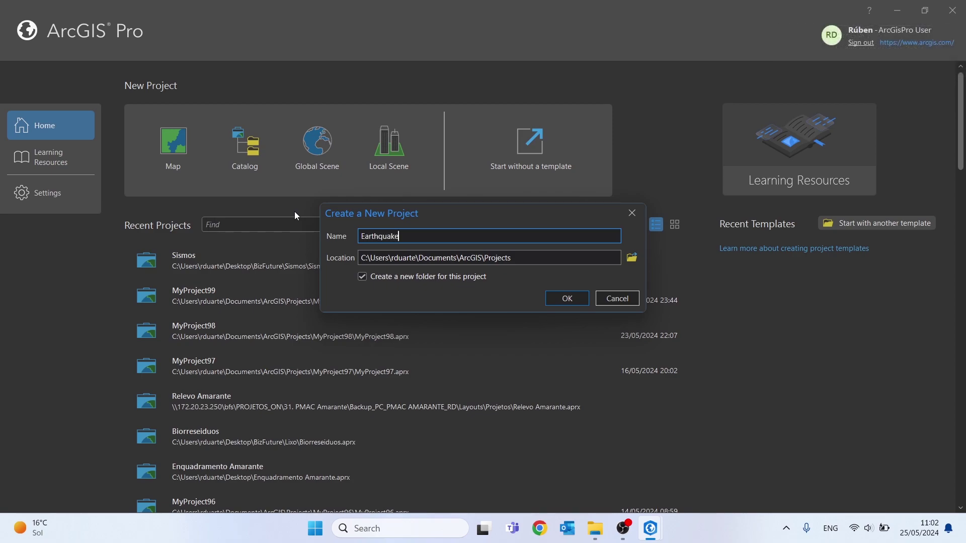
# Step: Set the project location to the Earthquakes Spain Susceptibility Map folder on the Desktop and create the project
pyautogui.click(632, 257)
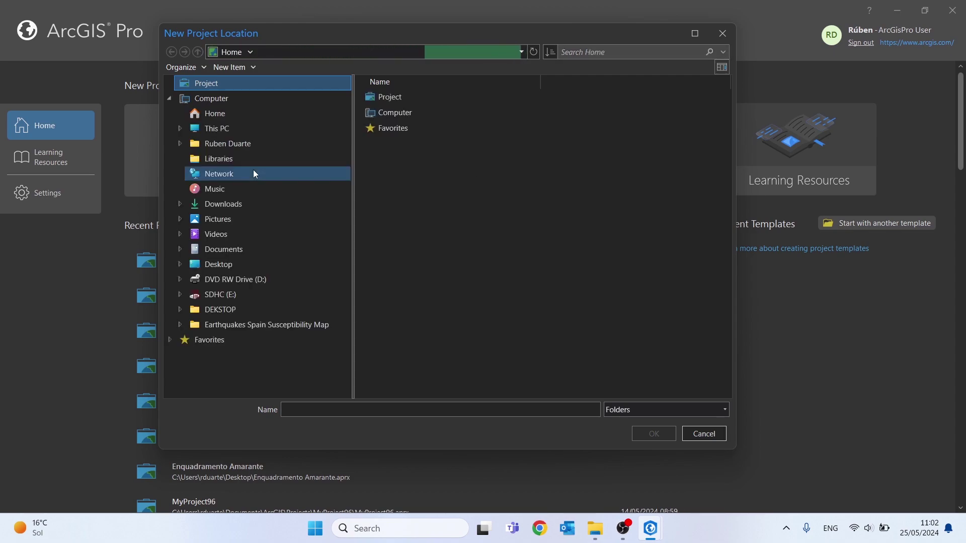
pyautogui.click(226, 134)
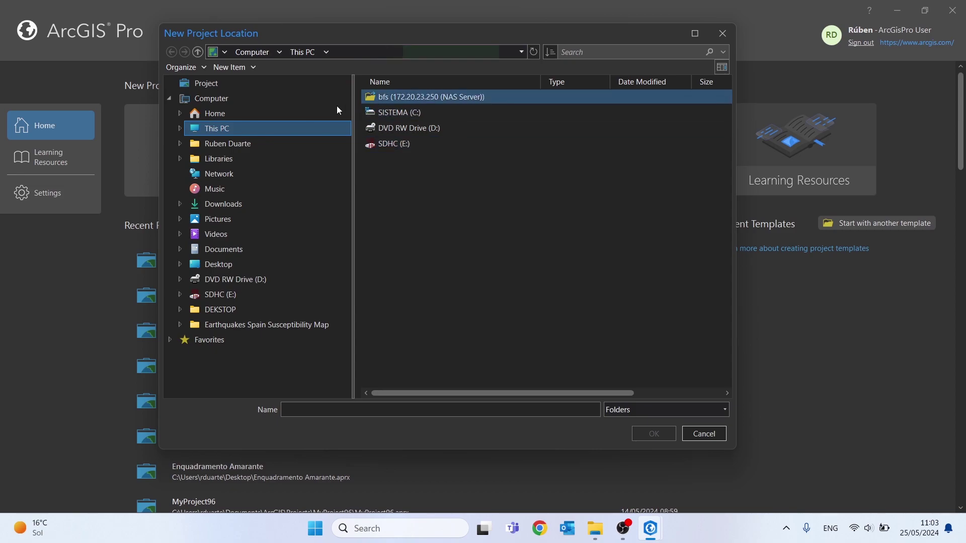
pyautogui.click(179, 129)
pyautogui.click(179, 129)
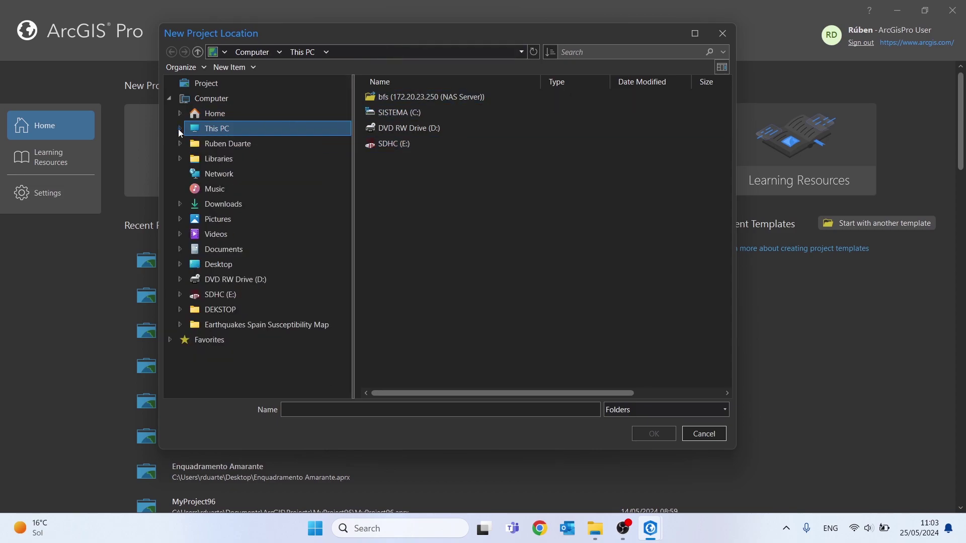
pyautogui.click(220, 267)
pyautogui.click(422, 114)
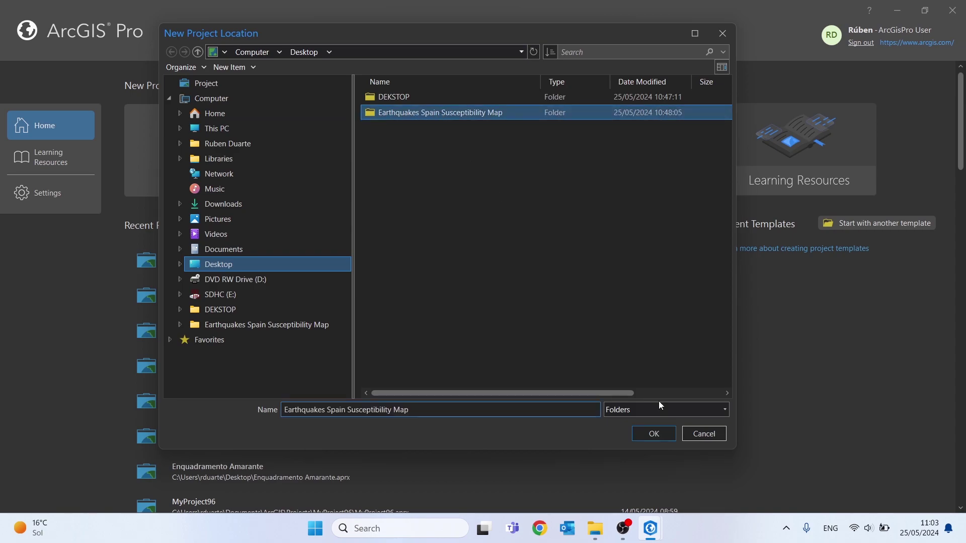
pyautogui.click(653, 436)
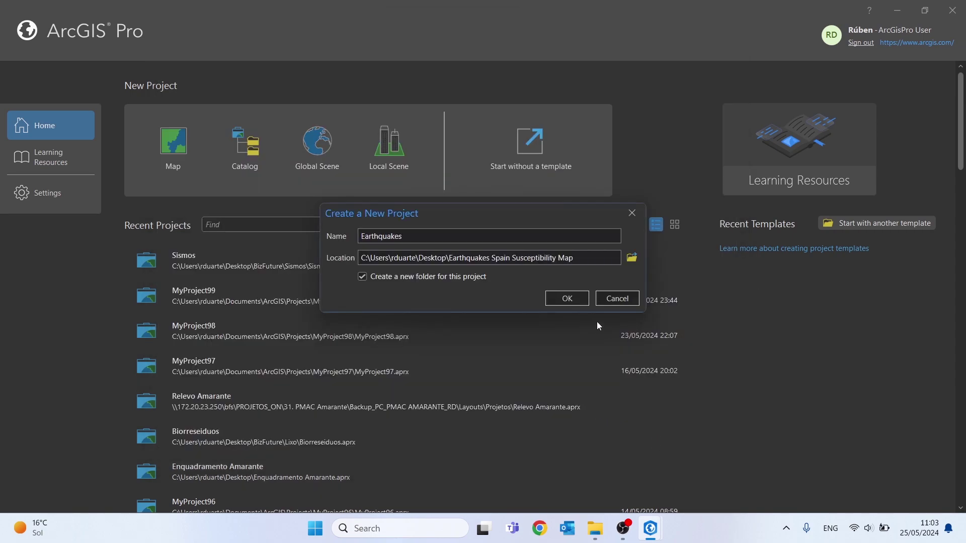
pyautogui.click(568, 300)
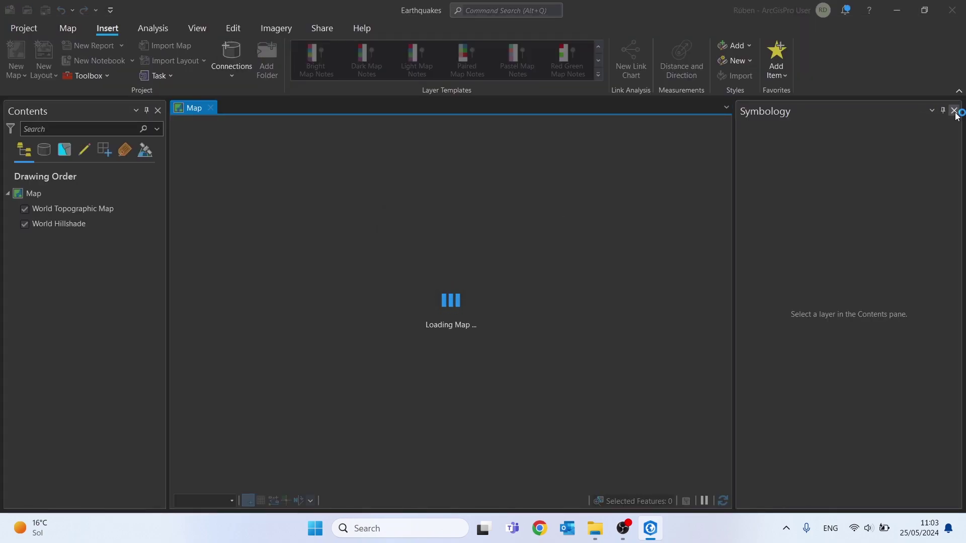
# Step: Close the Symbology pane and add a folder connection to Earthquakes Spain Susceptibility Map on the Desktop
pyautogui.click(955, 111)
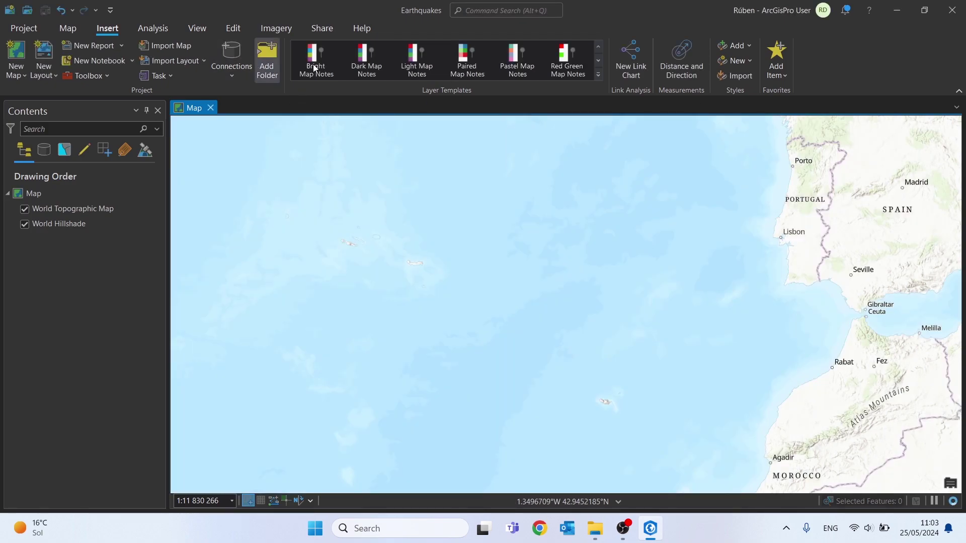
pyautogui.click(272, 56)
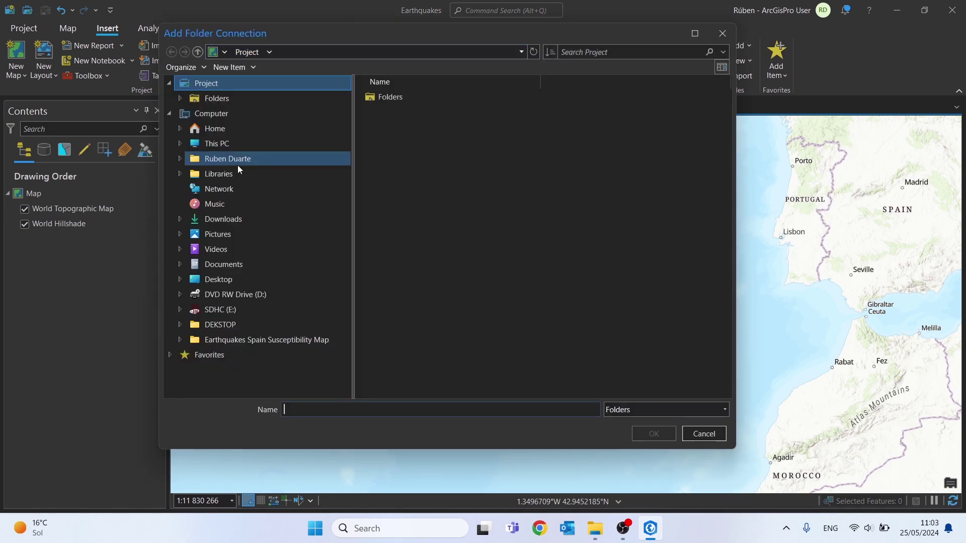
pyautogui.click(215, 280)
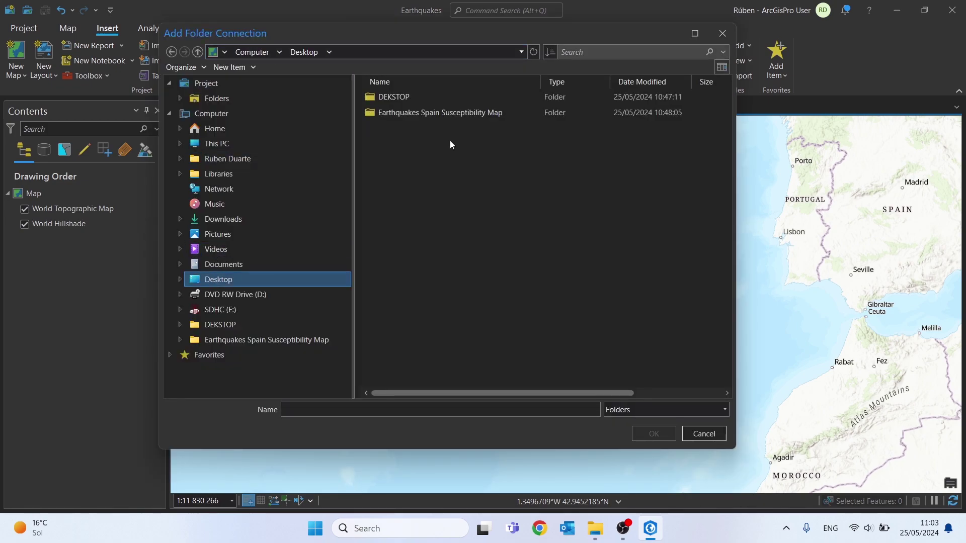
pyautogui.click(443, 113)
pyautogui.click(654, 434)
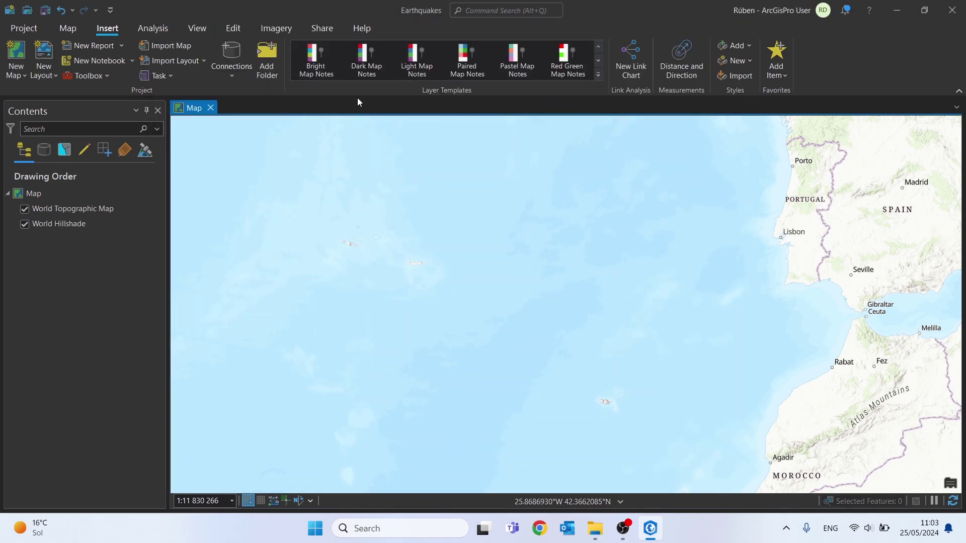
# Step: Start adding data to the map and open the project's Earthquakes Spain Susceptibility Map folder connection
pyautogui.click(68, 29)
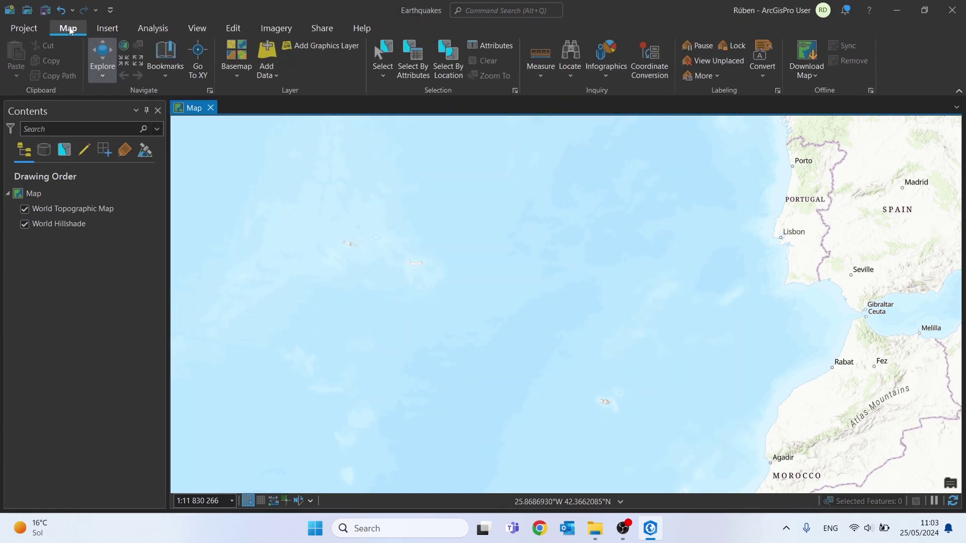
pyautogui.click(291, 79)
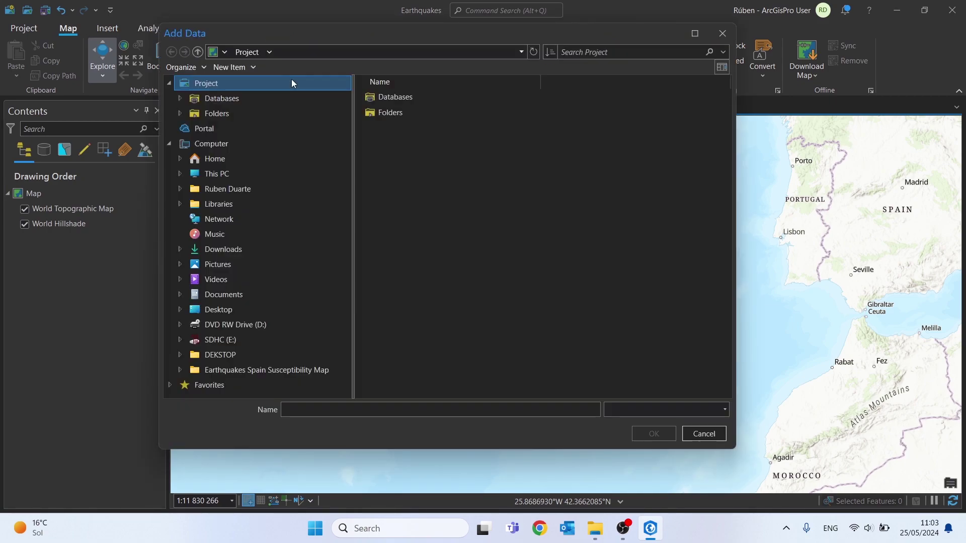
pyautogui.click(217, 114)
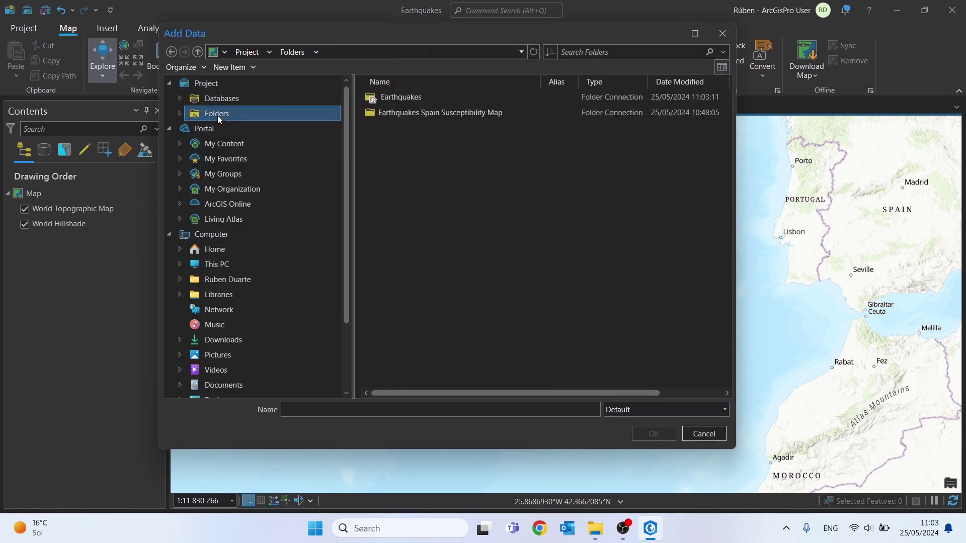
pyautogui.doubleClick(414, 114)
# Step: Add the shapefiles earthquakes_es_00_24.shp, es.shp, es_faults.shp and geo_es.shp to the map
pyautogui.click(391, 154)
pyautogui.click(396, 143)
pyautogui.click(398, 130)
pyautogui.click(395, 141)
pyautogui.click(392, 175)
pyautogui.click(396, 143)
pyautogui.click(398, 129)
pyautogui.click(391, 176)
pyautogui.click(391, 143)
pyautogui.click(398, 130)
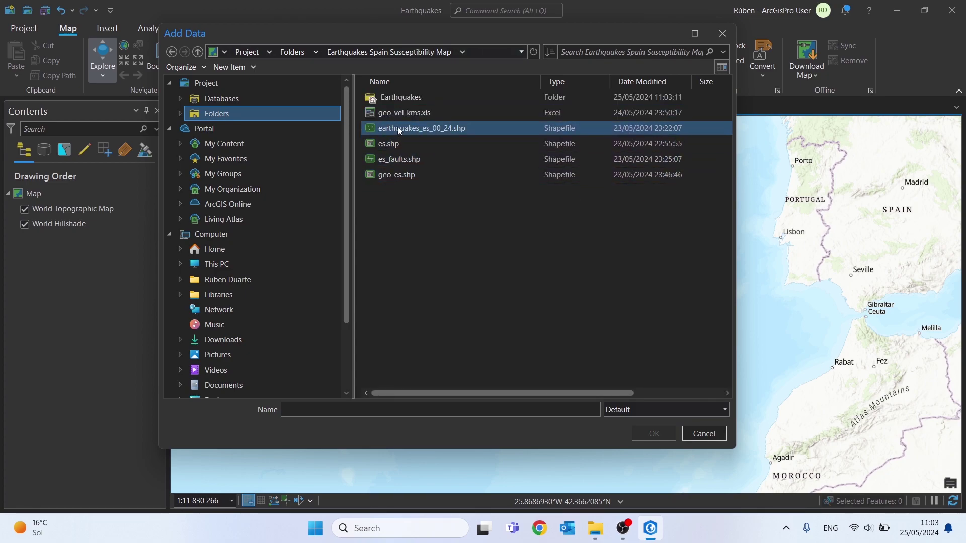
pyautogui.click(393, 130)
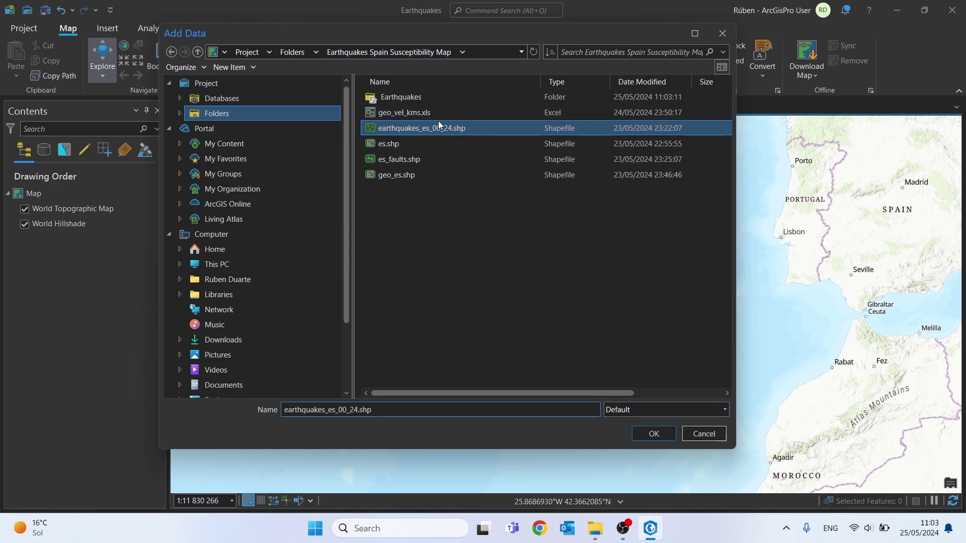
pyautogui.keyDown('ctrl'); pyautogui.click(393, 145); pyautogui.keyUp('ctrl')
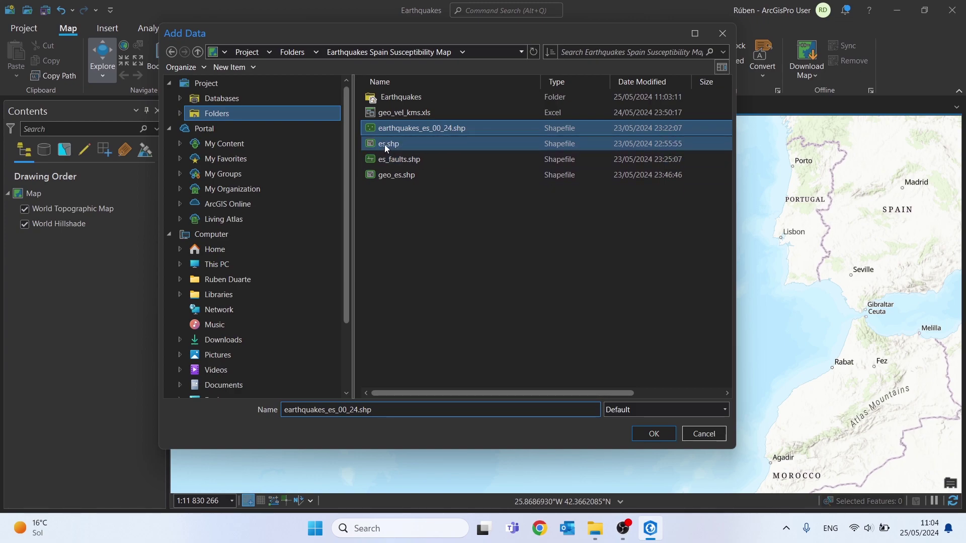
pyautogui.keyDown('ctrl'); pyautogui.click(384, 143); pyautogui.keyUp('ctrl')
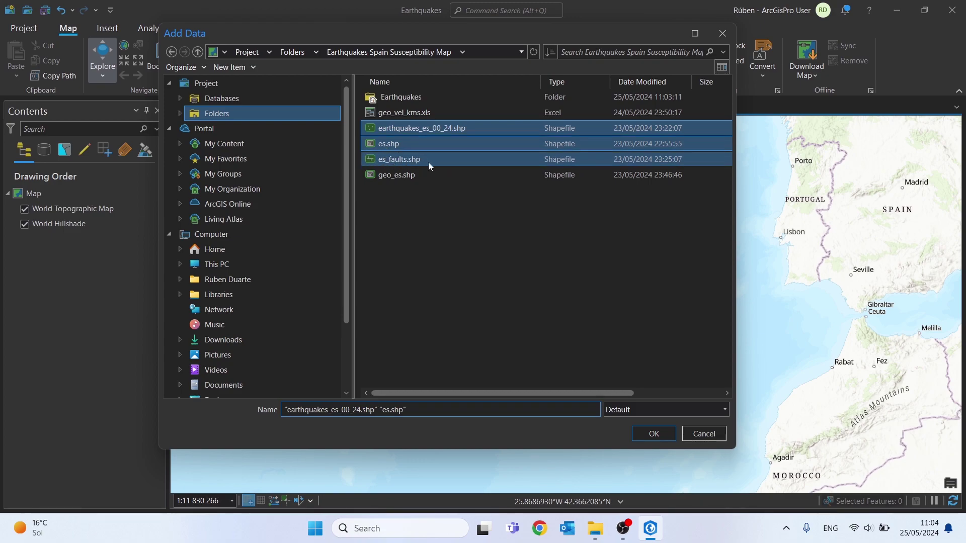
pyautogui.keyDown('ctrl'); pyautogui.click(384, 160); pyautogui.keyUp('ctrl')
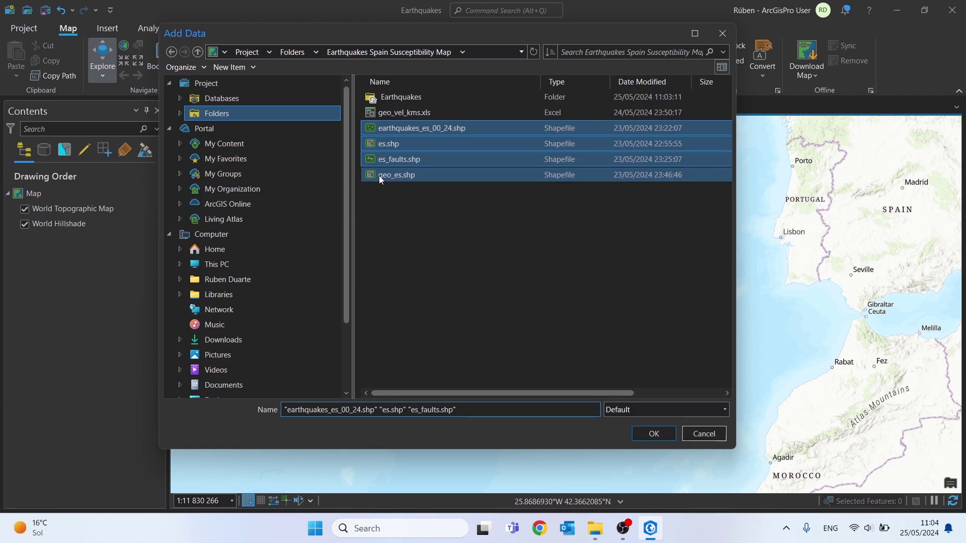
pyautogui.keyDown('ctrl'); pyautogui.click(379, 176); pyautogui.keyUp('ctrl')
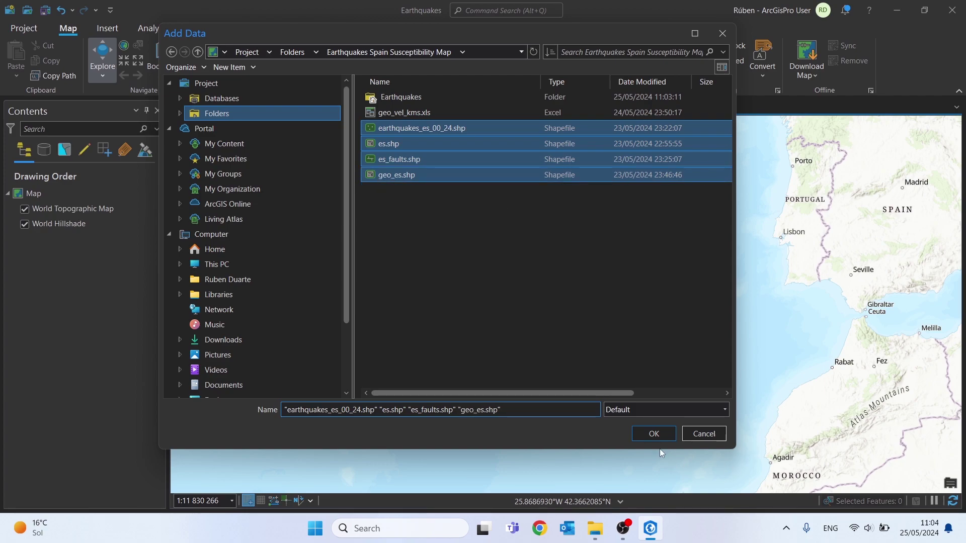
pyautogui.click(654, 435)
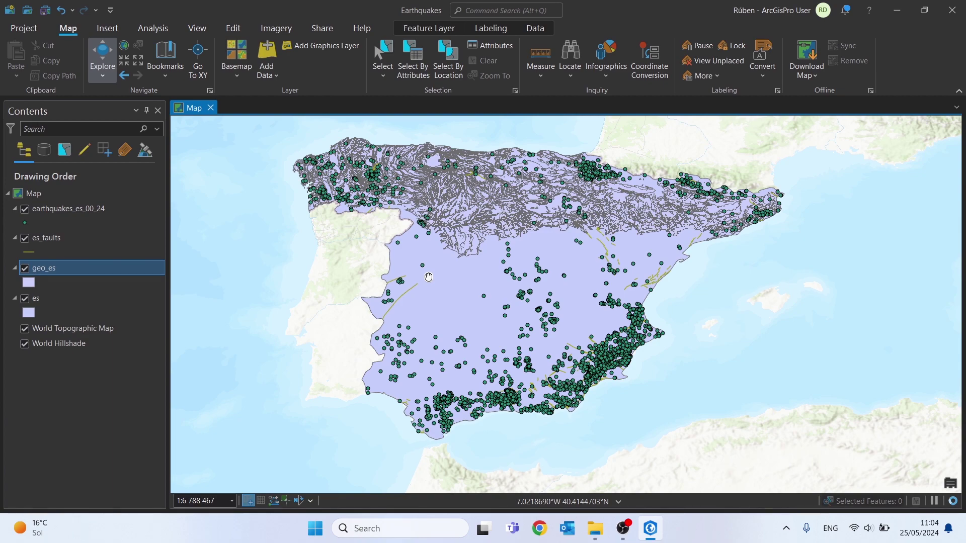
# Step: Set the map's XY coordinate system to Madrid 1870 Madrid Spain, from the systems used by the layers
pyautogui.moveTo(429, 278); pyautogui.dragTo(470, 277)
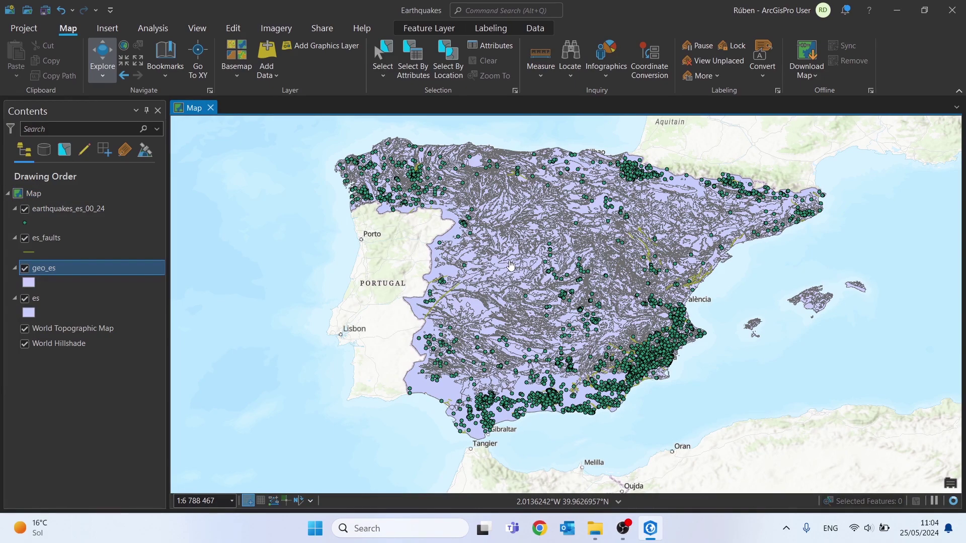
pyautogui.rightClick(36, 194)
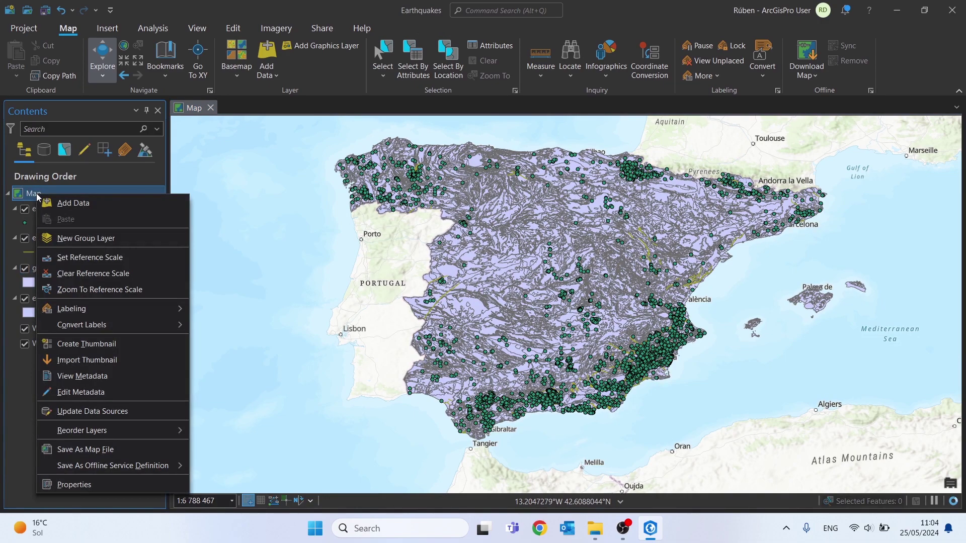
pyautogui.click(74, 485)
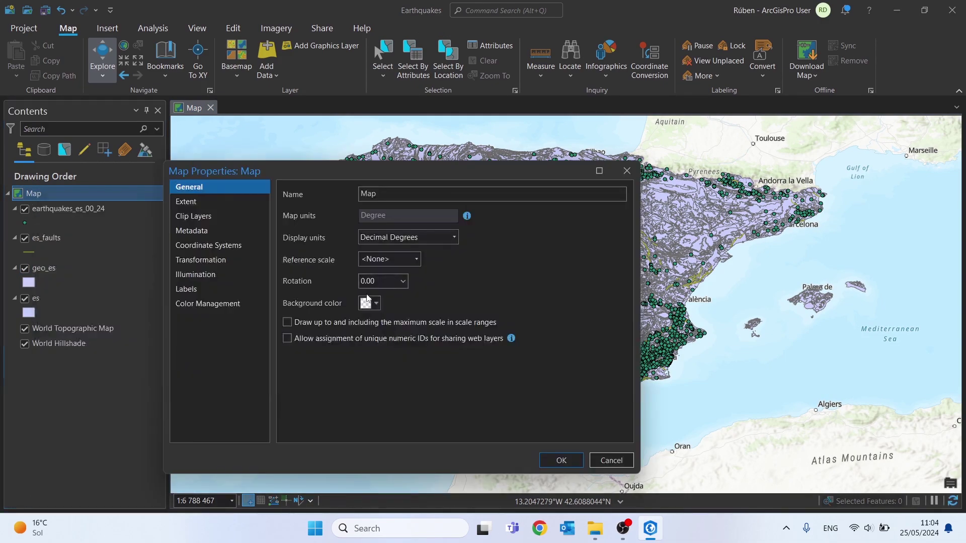
pyautogui.click(216, 245)
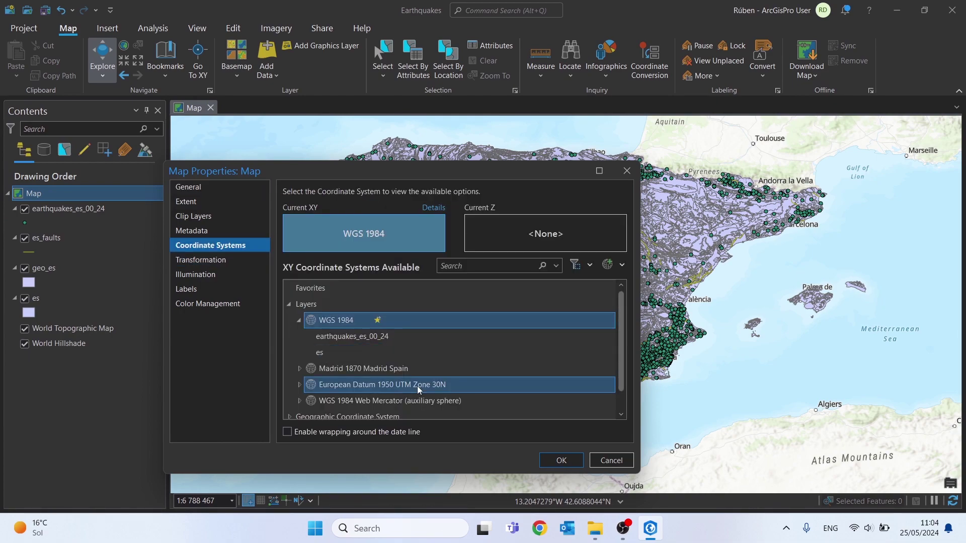
pyautogui.click(363, 373)
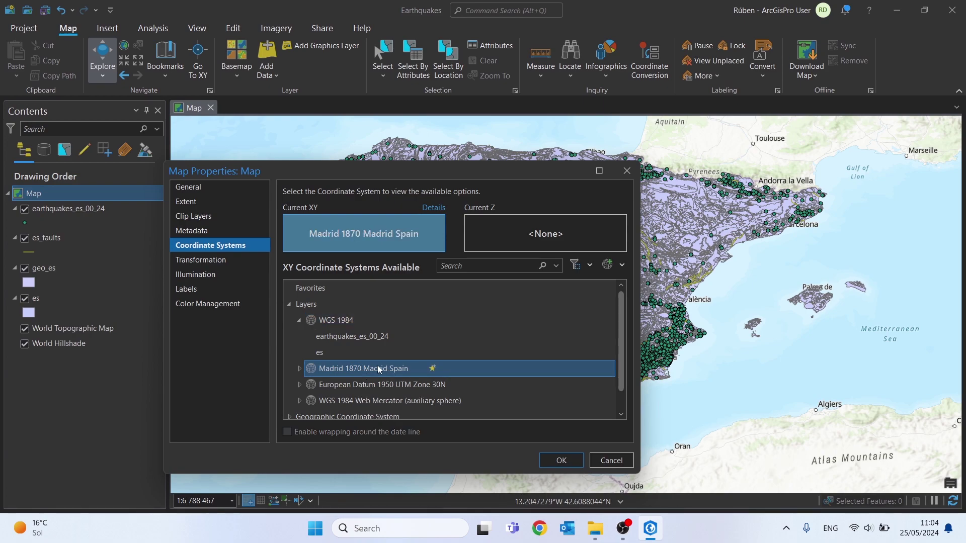
pyautogui.click(552, 461)
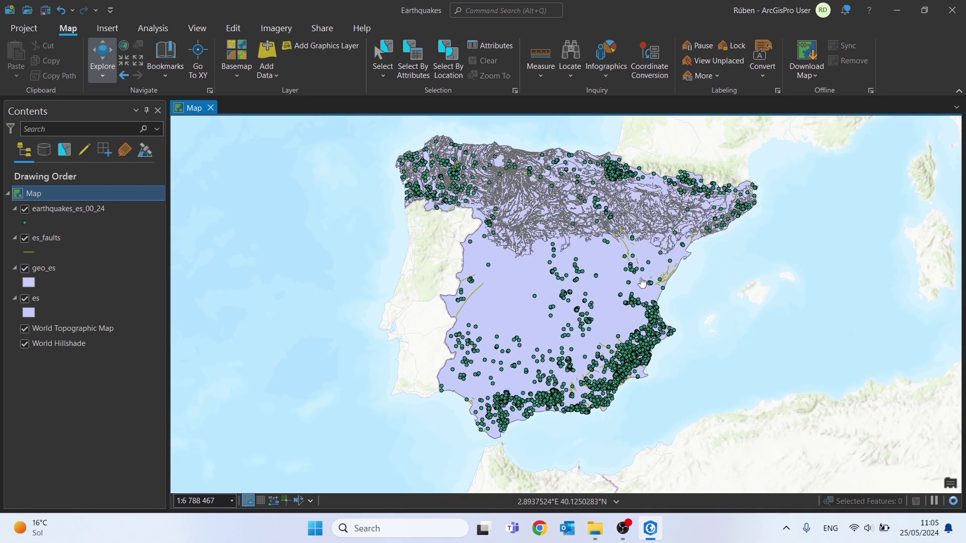
# Step: Examine the attribute table of the earthquakes_es_00_24 layer and close it
pyautogui.moveTo(642, 282); pyautogui.dragTo(580, 287)
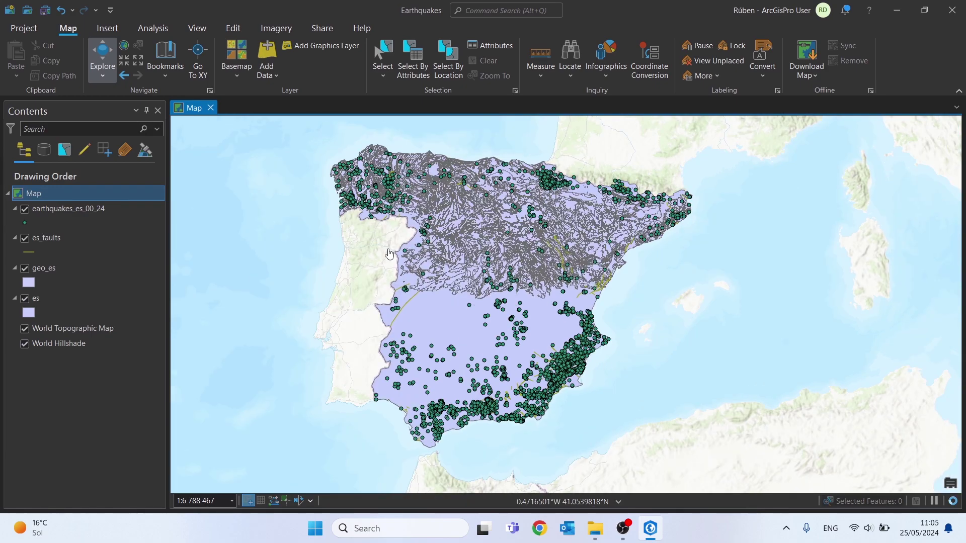
pyautogui.rightClick(60, 208)
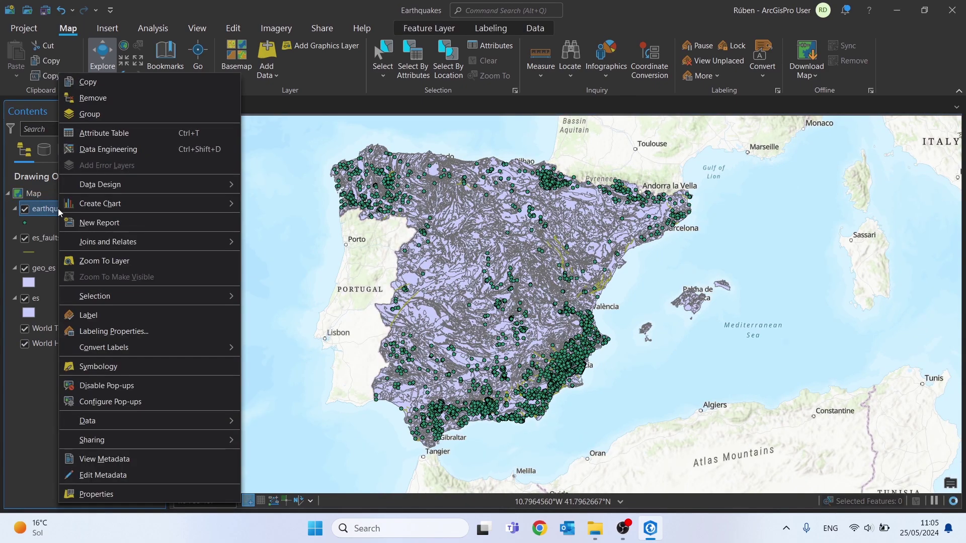
pyautogui.click(107, 136)
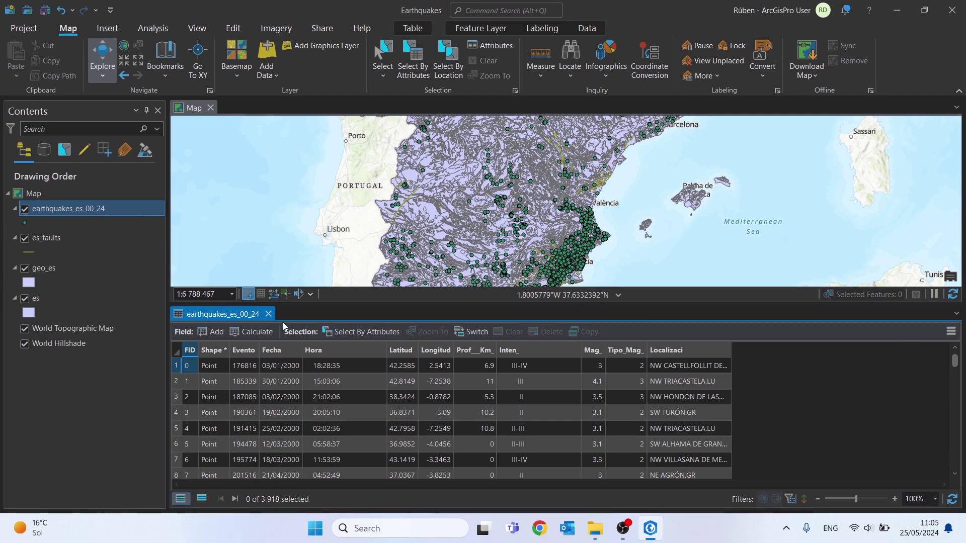
pyautogui.hotkey('ctrl', 'F4')
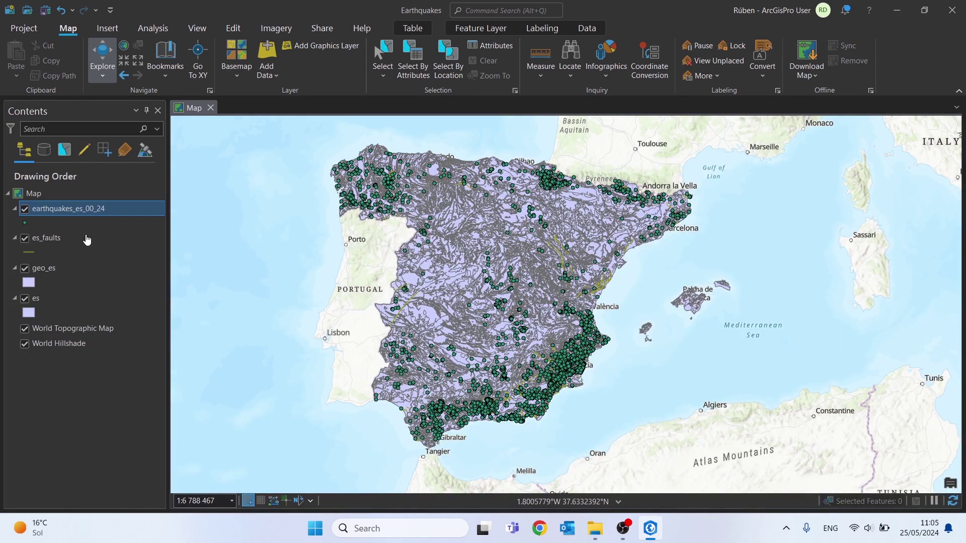
# Step: Open the attribute table of the es_faults layer and examine its fields through to the strike, dip and rake columns
pyautogui.rightClick(87, 240)
pyautogui.click(89, 141)
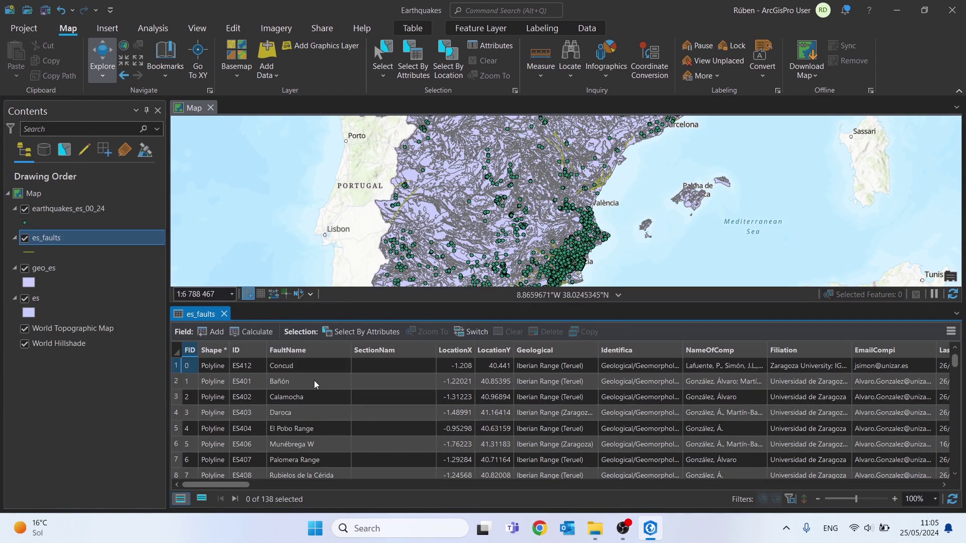
pyautogui.click(945, 485)
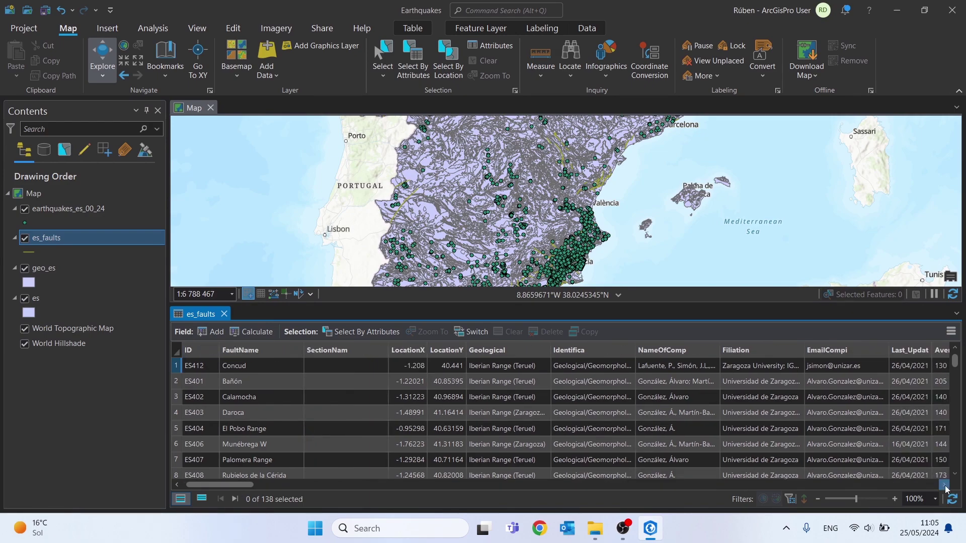
pyautogui.moveTo(237, 488); pyautogui.dragTo(312, 489)
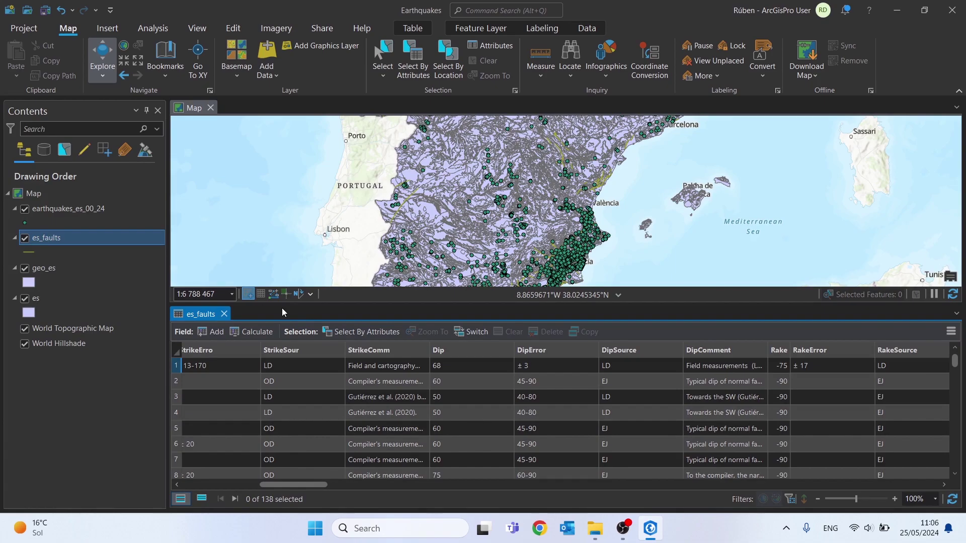
# Step: Close the es_faults table, then examine the geo_es attribute table, especially the LITOLOGIA field, and close it
pyautogui.click(224, 315)
pyautogui.click(44, 269)
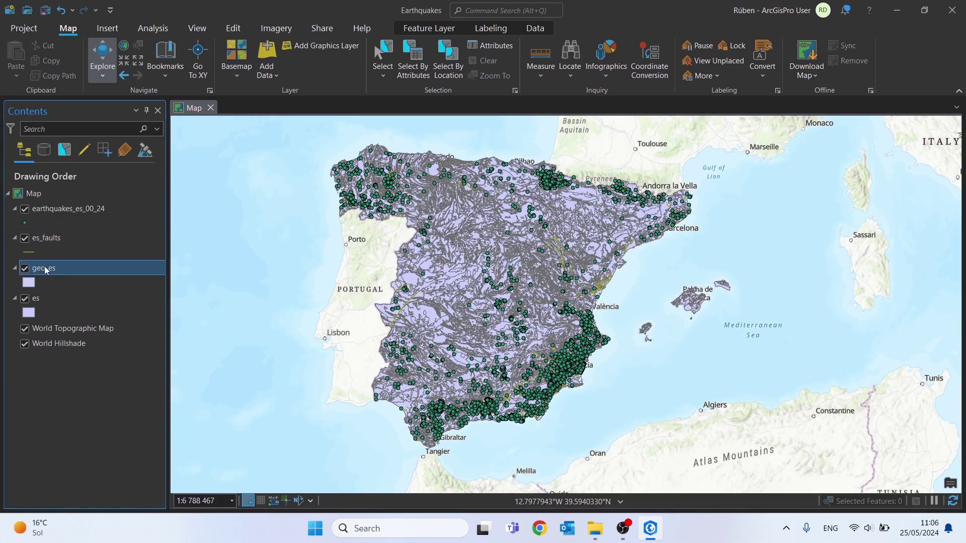
pyautogui.rightClick(45, 270)
pyautogui.click(102, 44)
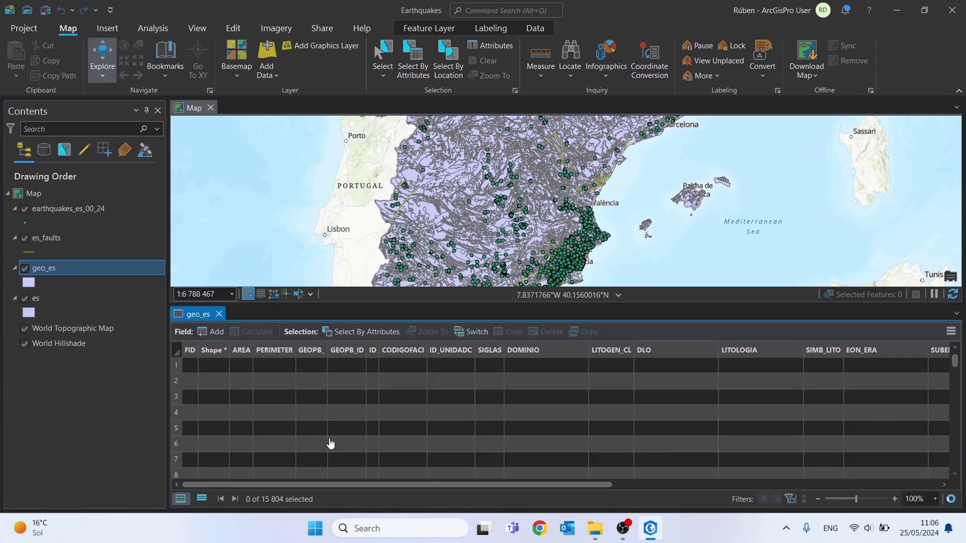
pyautogui.moveTo(559, 485); pyautogui.dragTo(814, 482)
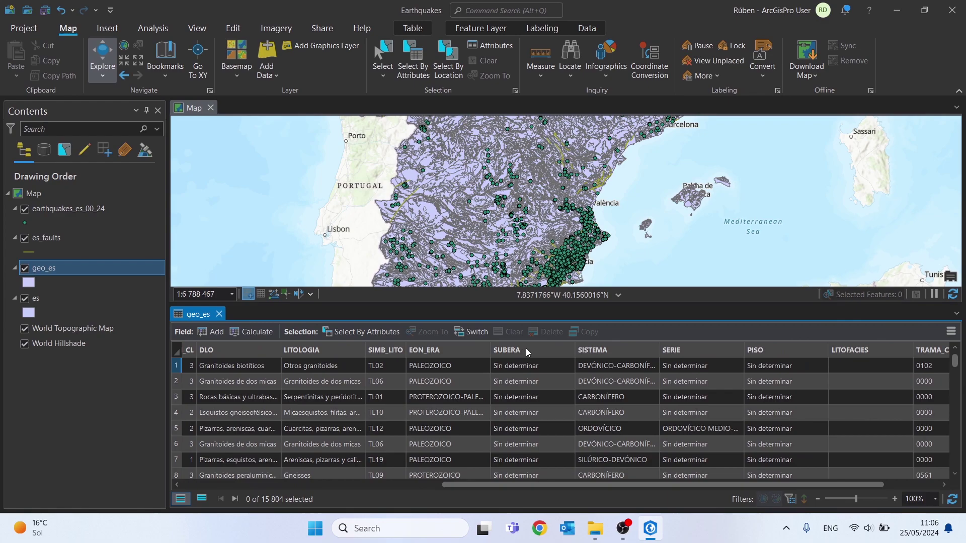
pyautogui.click(328, 348)
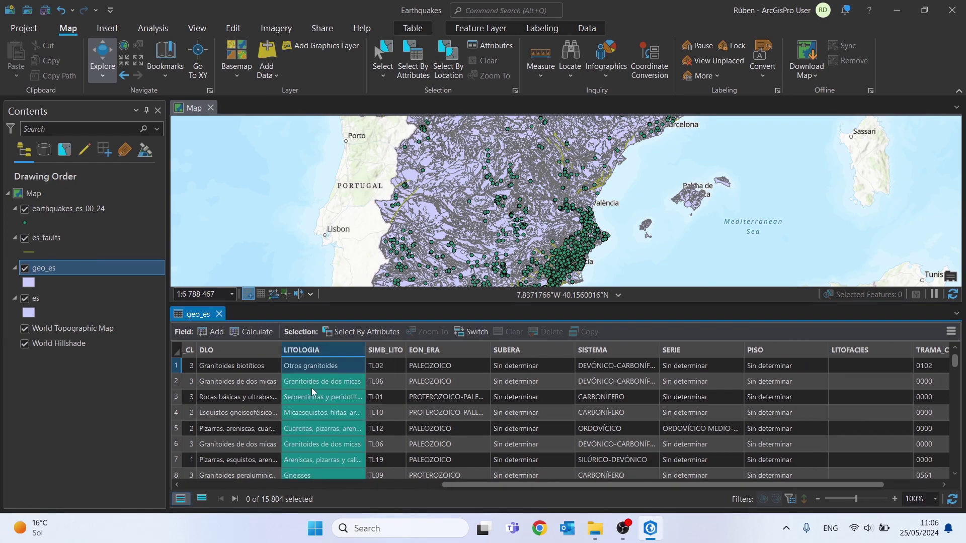
pyautogui.scroll(-3, 313, 398)
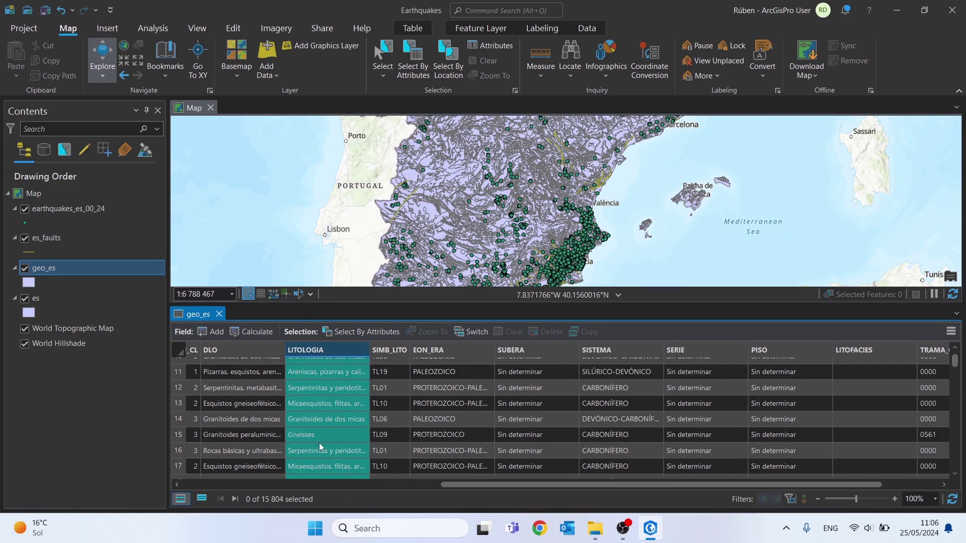
pyautogui.scroll(3, 337, 389)
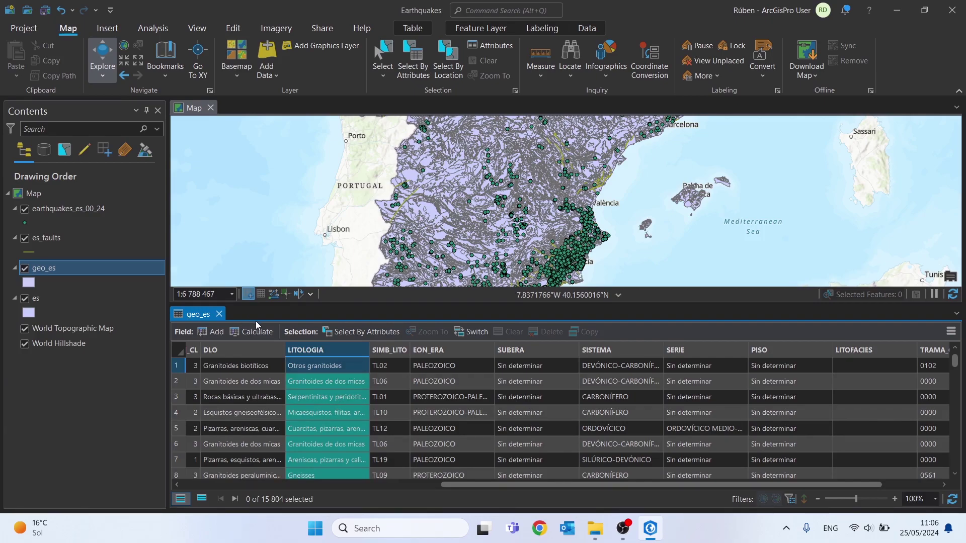
pyautogui.click(219, 314)
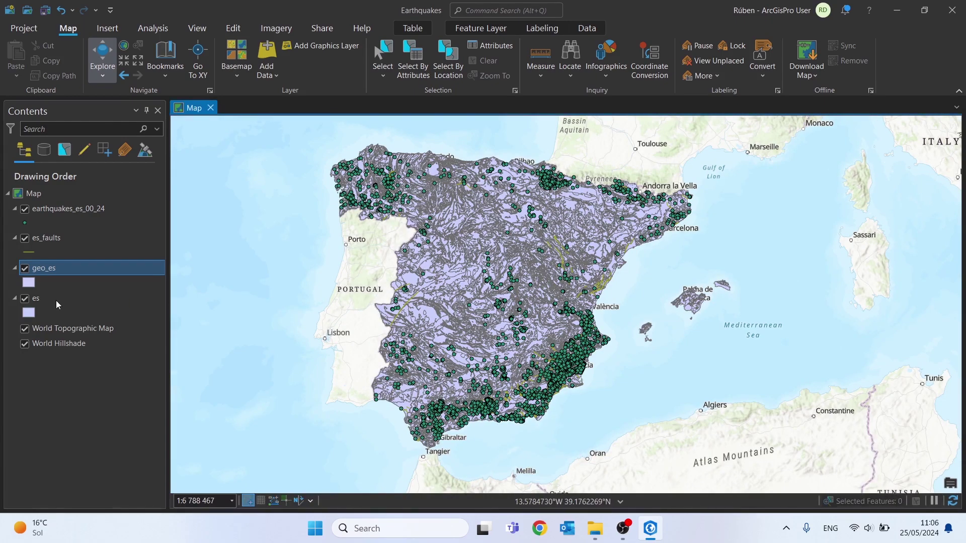
# Step: Examine the attribute table of the es boundary layer and close it
pyautogui.click(45, 300)
pyautogui.rightClick(45, 298)
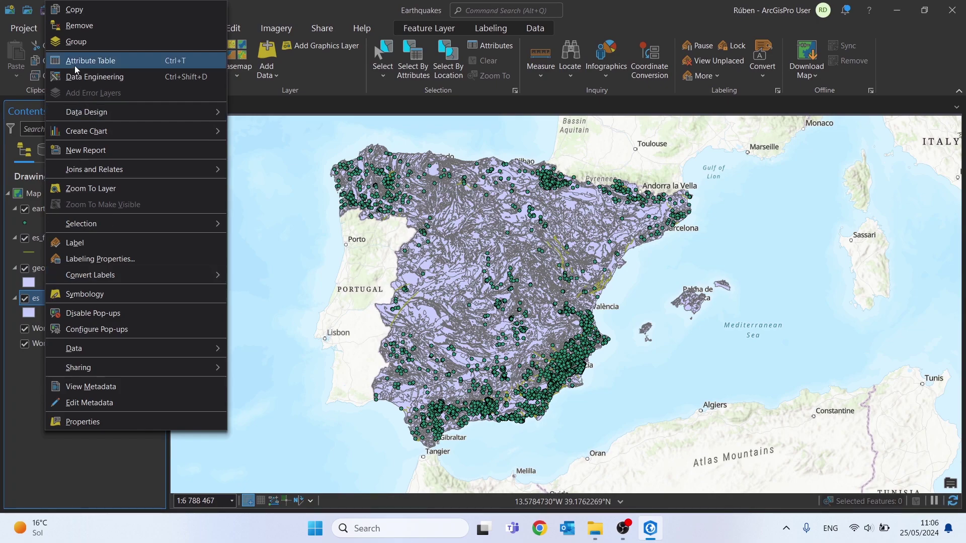
pyautogui.click(276, 190)
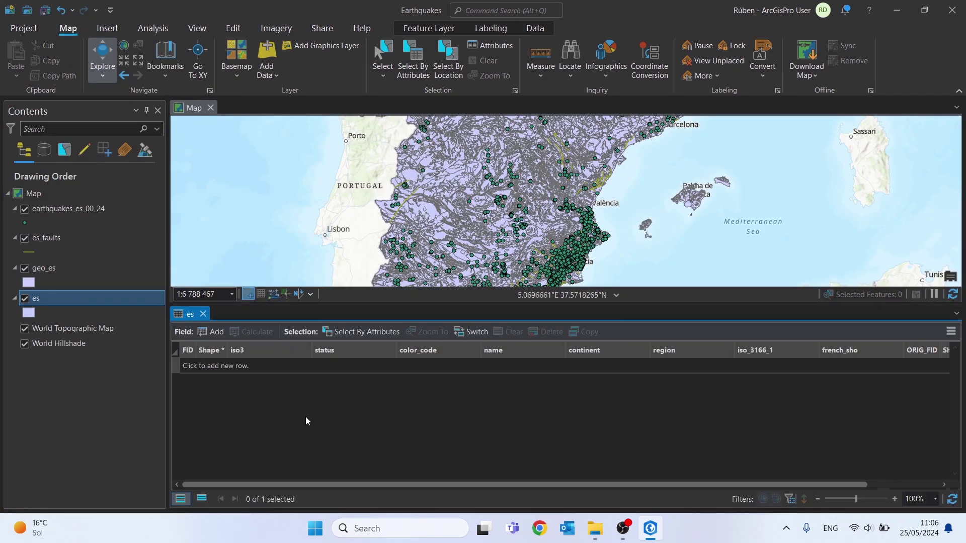
pyautogui.click(203, 314)
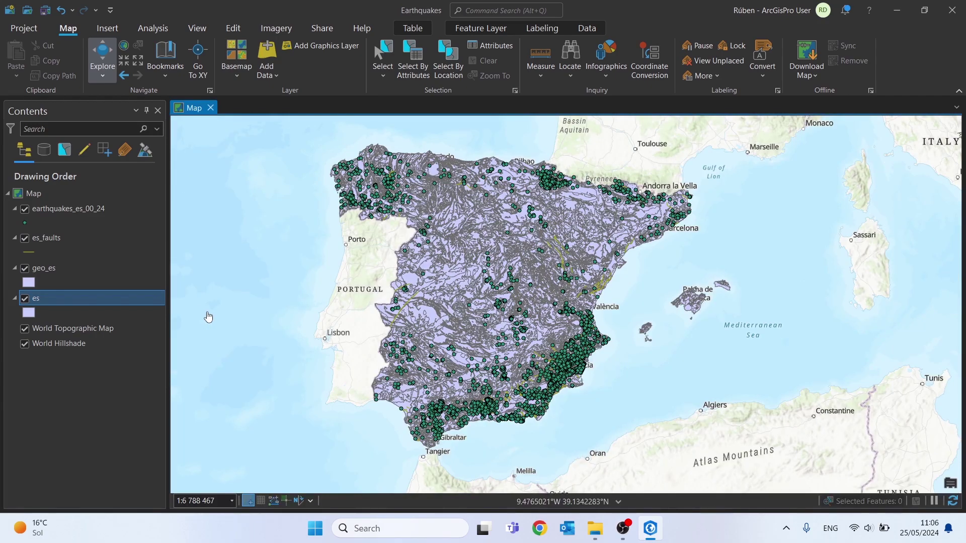
# Step: Hide the earthquakes_es_00_24, es_faults and es layers, leaving geo_es as the only visible data layer
pyautogui.scroll(-2, 543, 291)
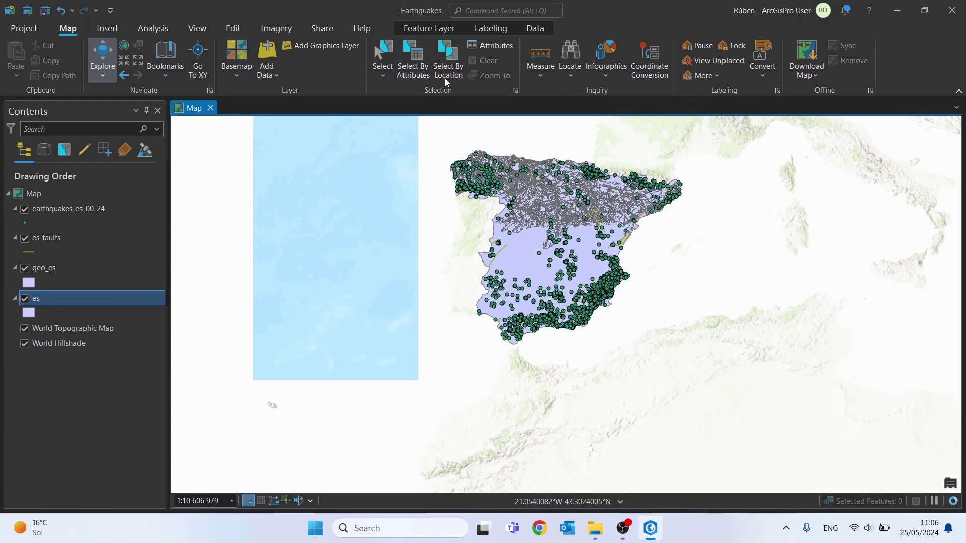
pyautogui.click(26, 209)
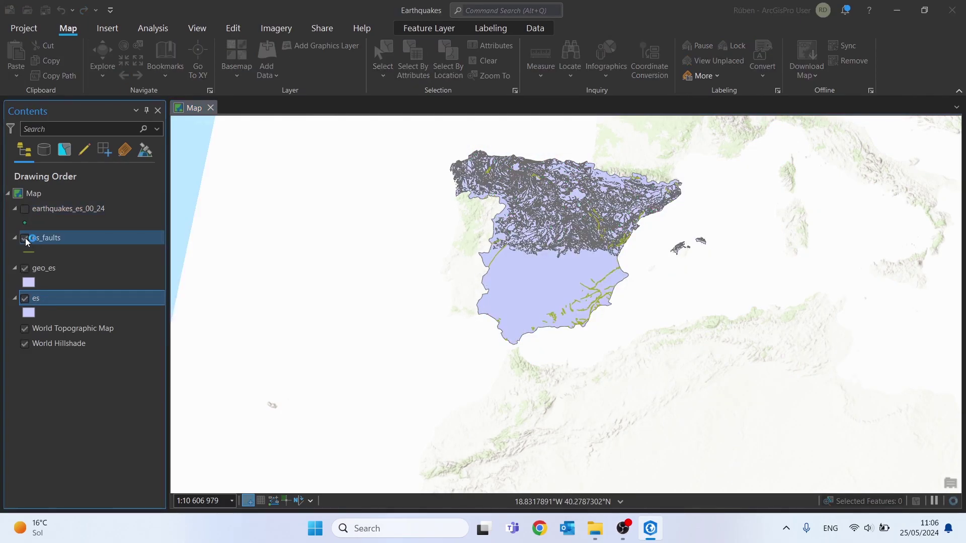
pyautogui.click(25, 239)
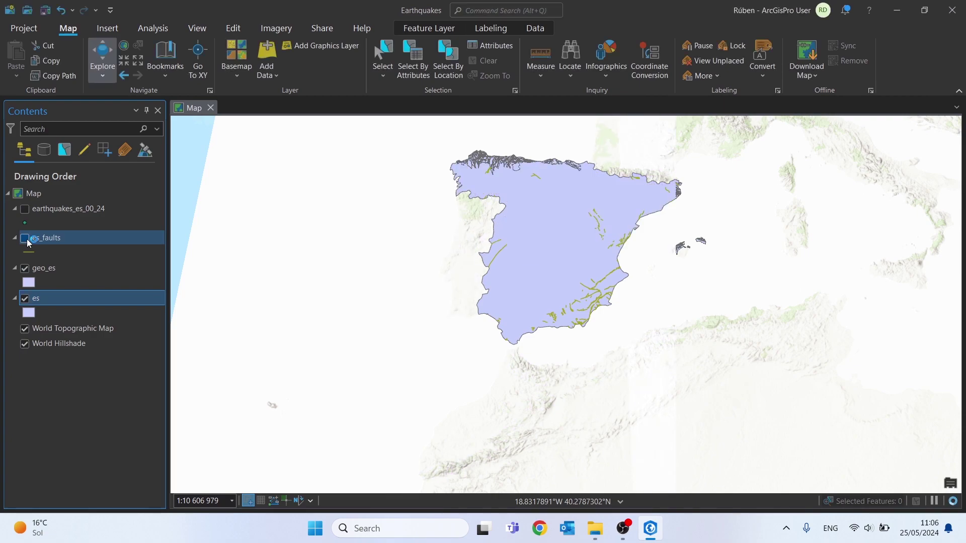
pyautogui.click(26, 271)
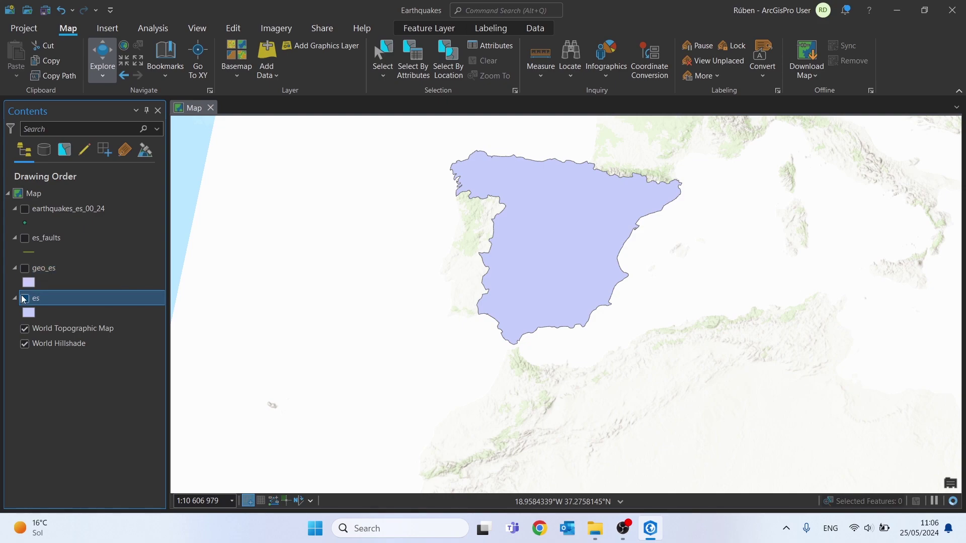
pyautogui.click(24, 298)
pyautogui.click(25, 269)
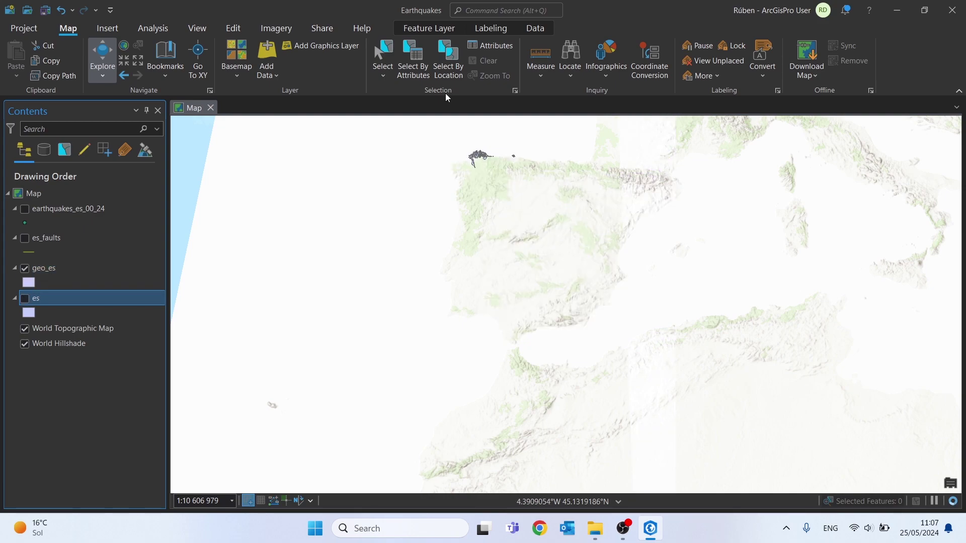
# Step: Select the geo_es polygons of the Balearic Islands, clear the selection and hide the geo_es layer
pyautogui.click(389, 51)
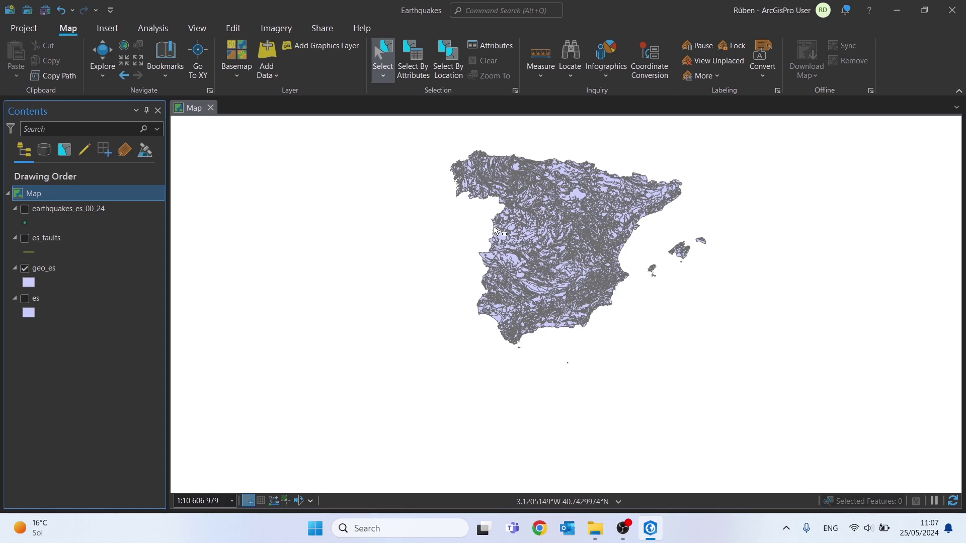
pyautogui.scroll(-3, 495, 231)
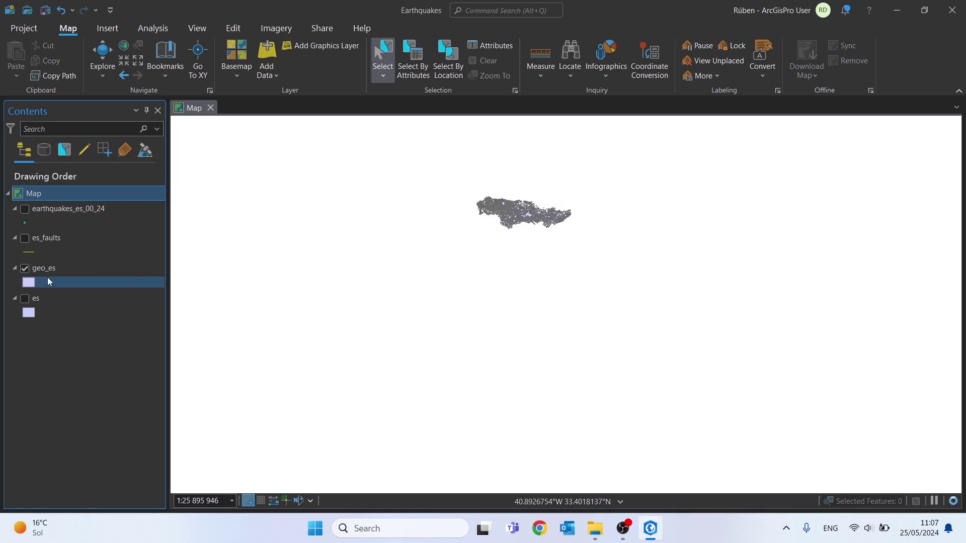
pyautogui.click(87, 303)
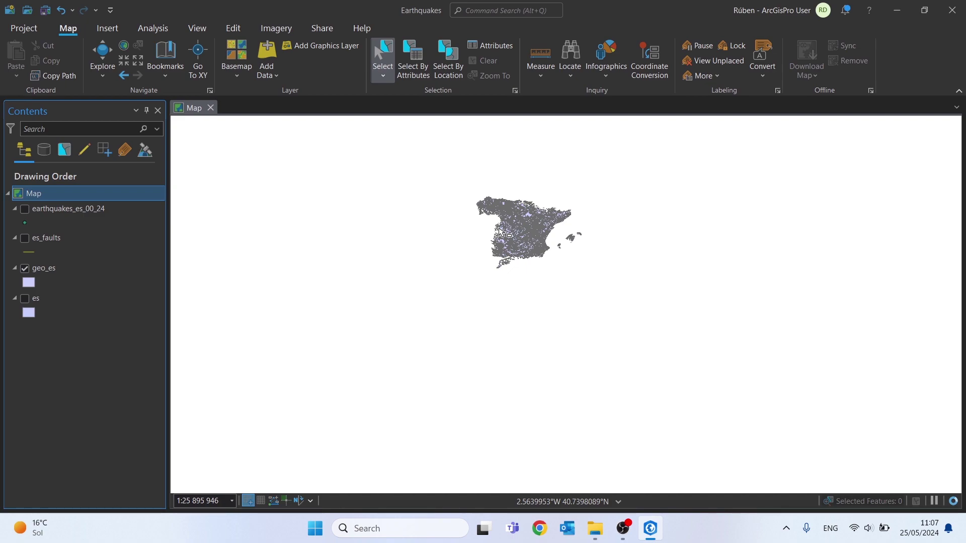
pyautogui.moveTo(556, 229); pyautogui.dragTo(592, 258)
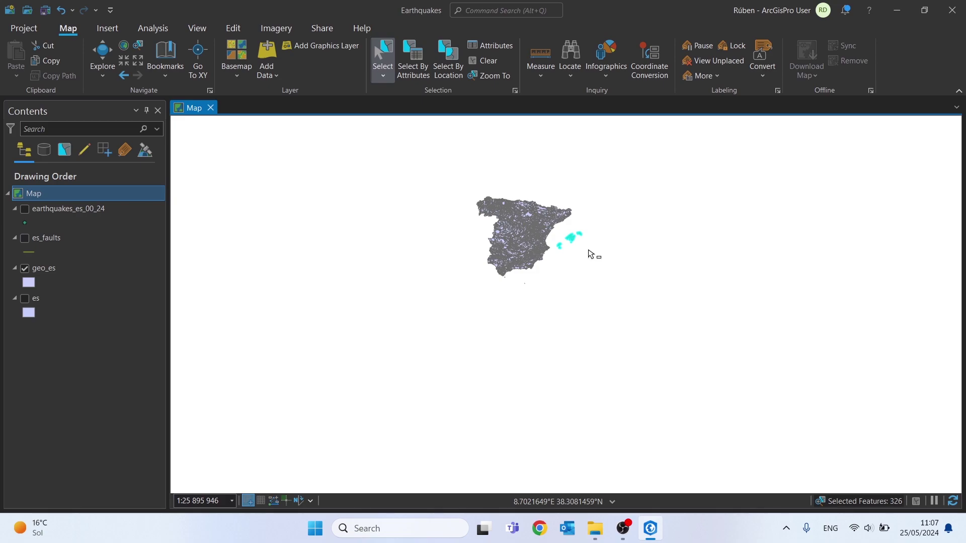
pyautogui.click(591, 255)
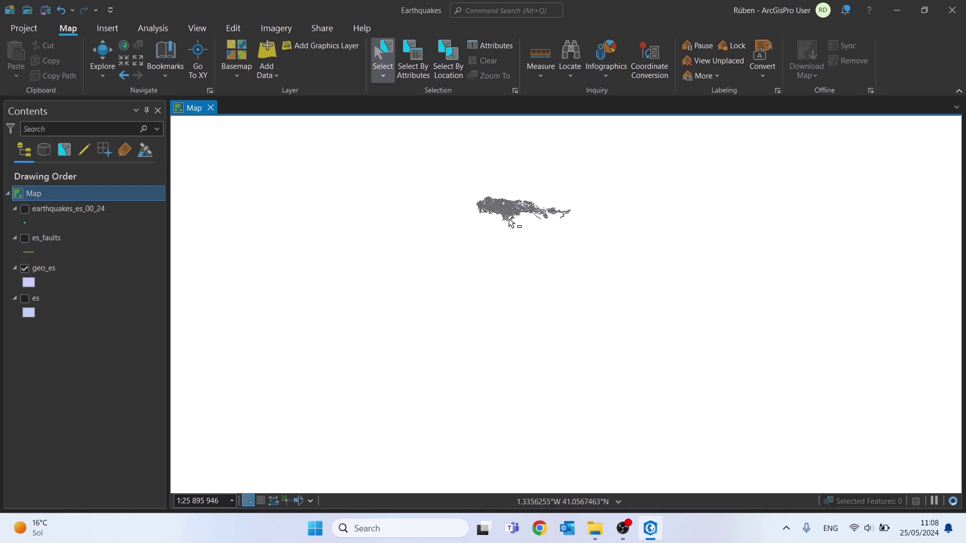
pyautogui.click(134, 273)
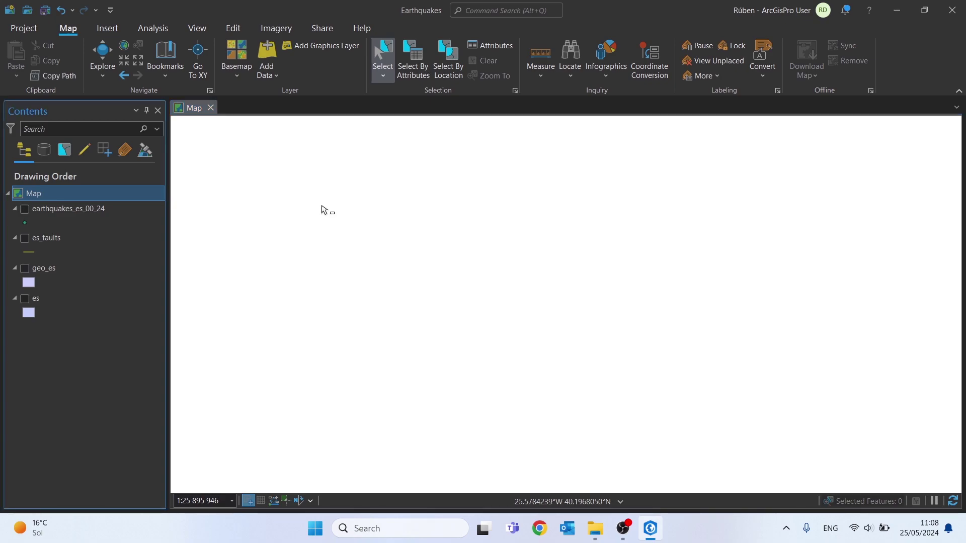
# Step: Search the geoprocessing tools for "polygon to raster" and open the Polygon to Raster conversion tool
pyautogui.click(53, 211)
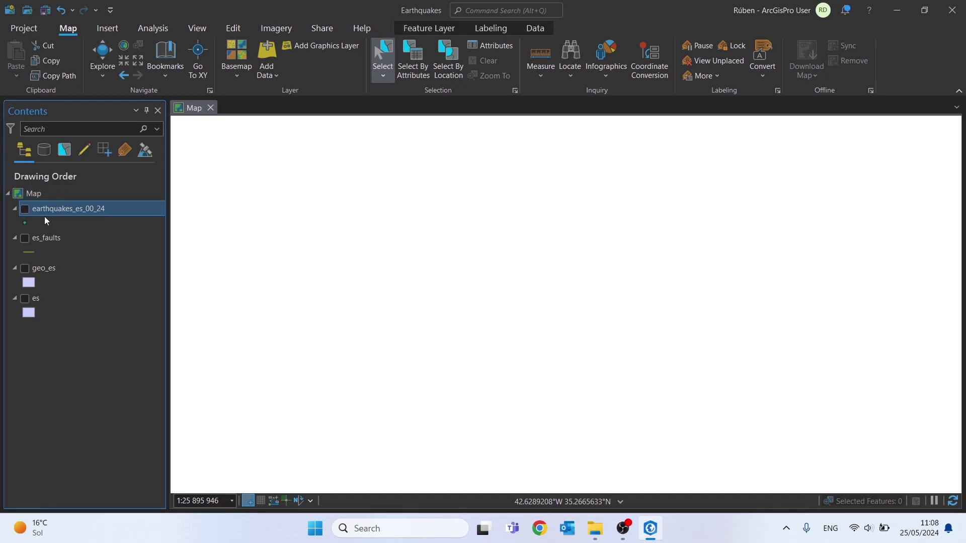
pyautogui.click(153, 28)
pyautogui.click(427, 76)
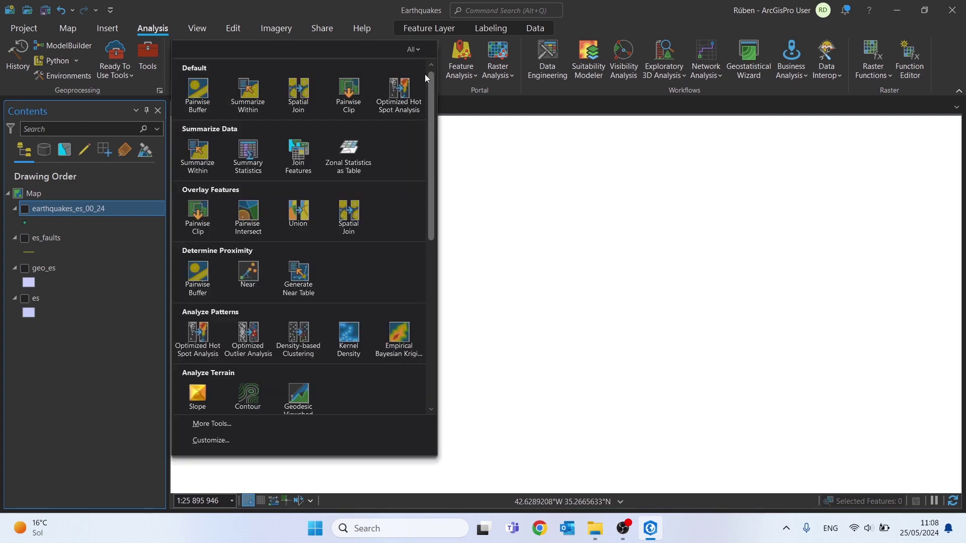
pyautogui.click(211, 424)
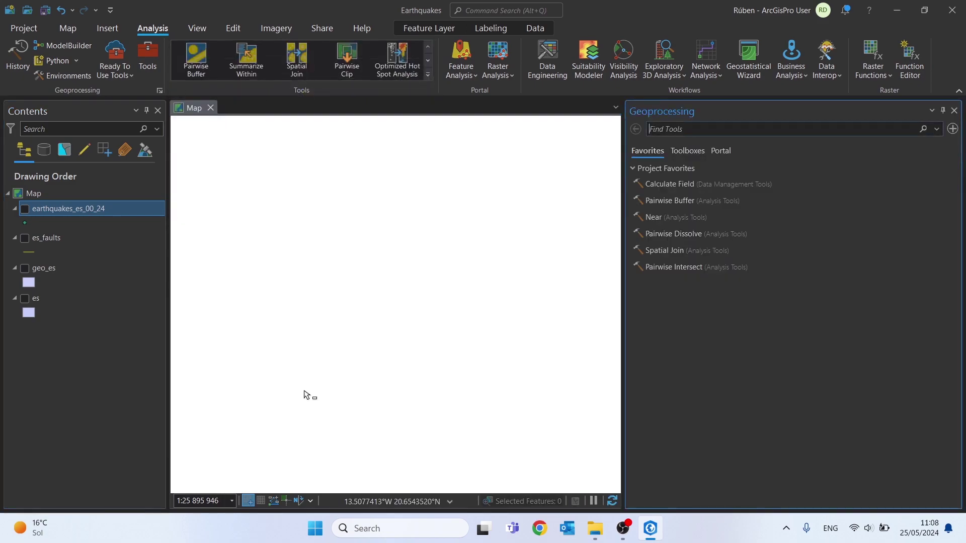
pyautogui.click(680, 127)
pyautogui.write('polygon to raster')
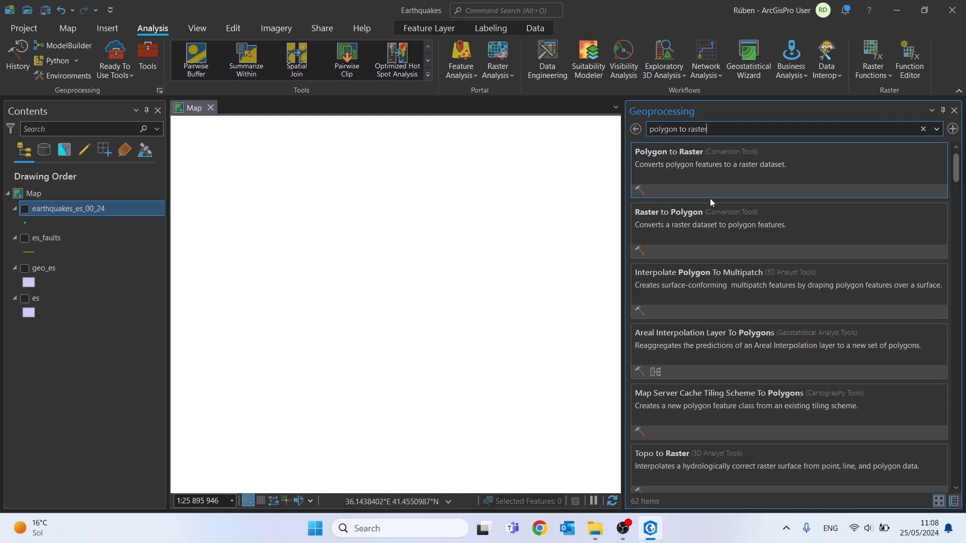
pyautogui.click(693, 179)
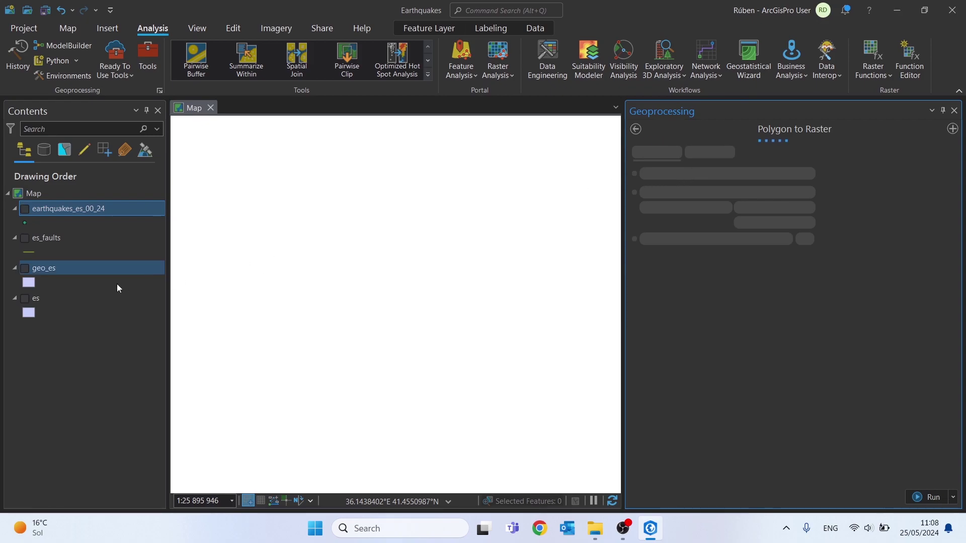
# Step: Show the es boundary layer on the map and select it
pyautogui.click(25, 302)
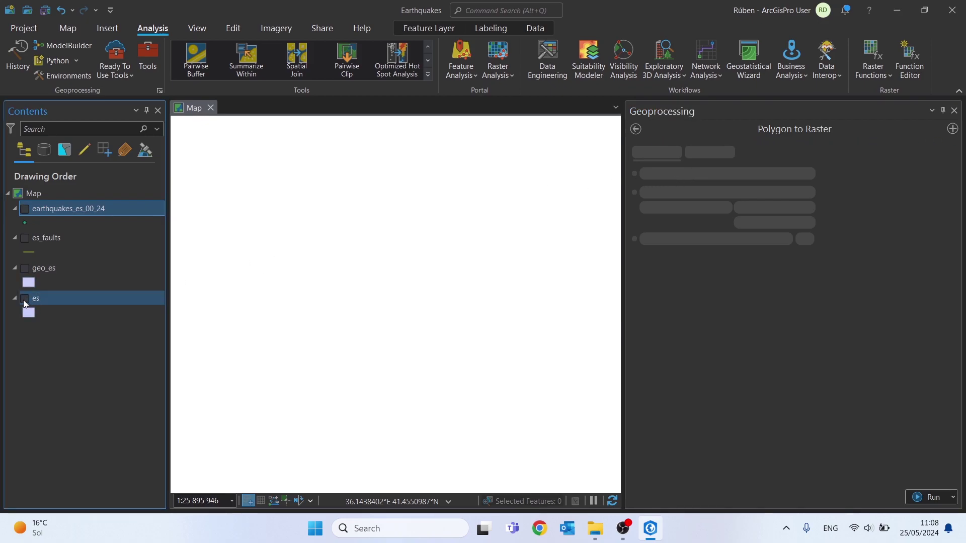
pyautogui.click(25, 300)
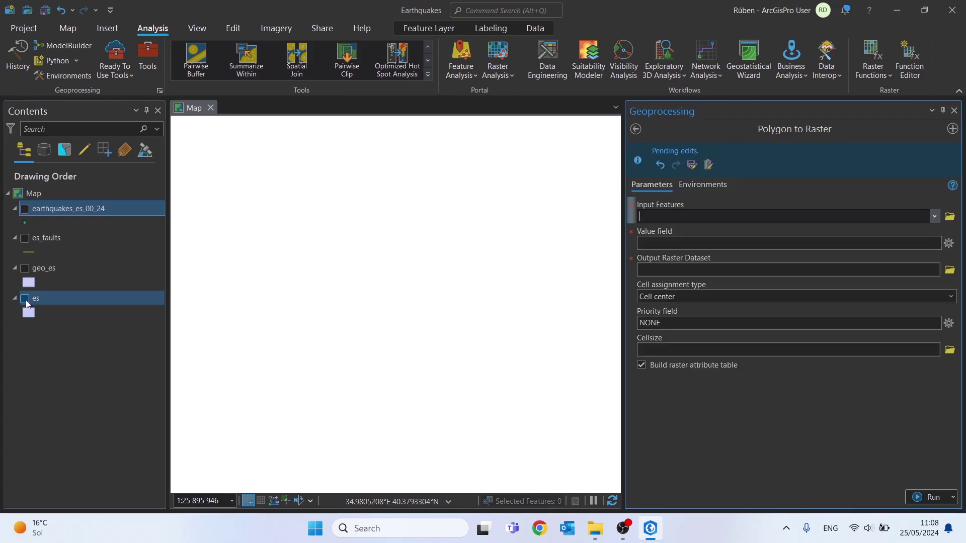
pyautogui.click(37, 297)
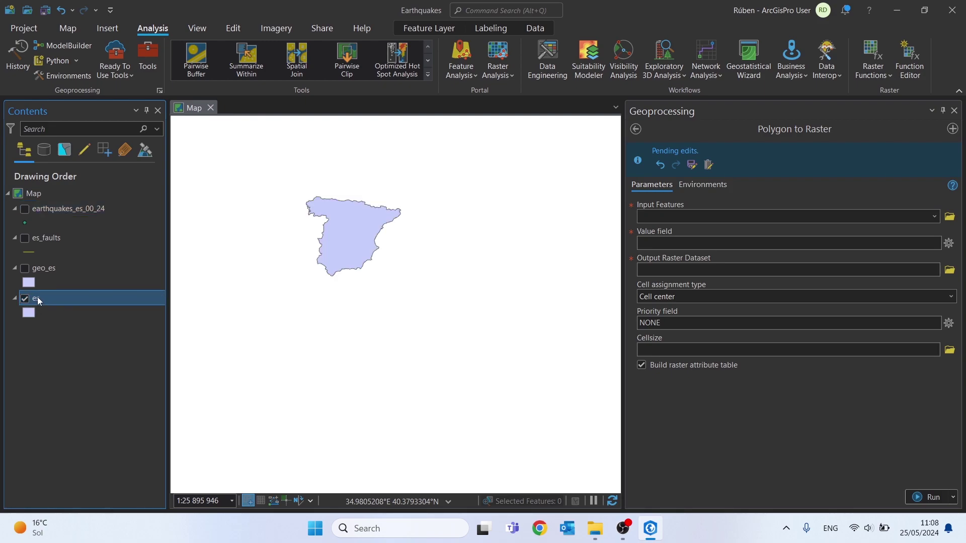
# Step: Use es as the input features and name the output raster es_mask in the Earthquakes Spain Susceptibility Map folder
pyautogui.moveTo(693, 216); pyautogui.dragTo(693, 216)
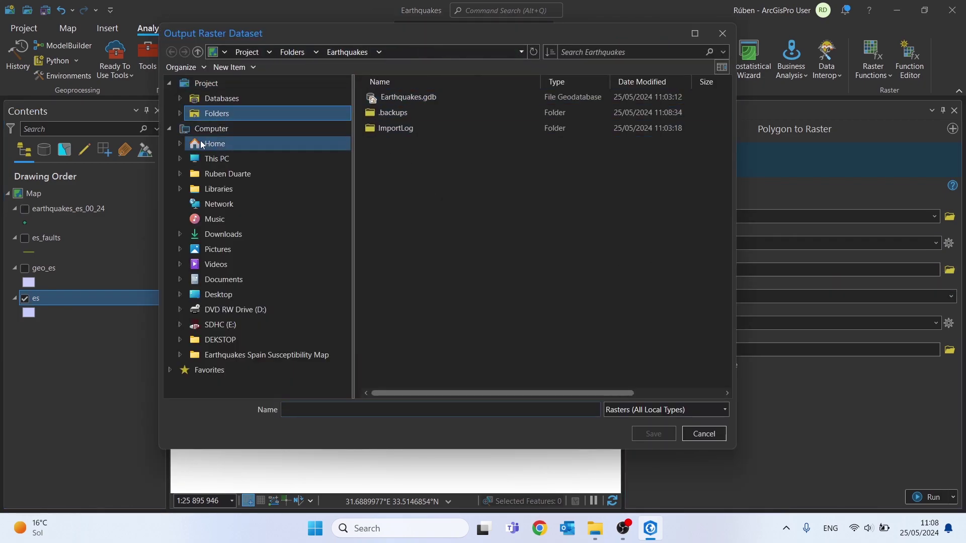
pyautogui.click(204, 115)
pyautogui.doubleClick(413, 113)
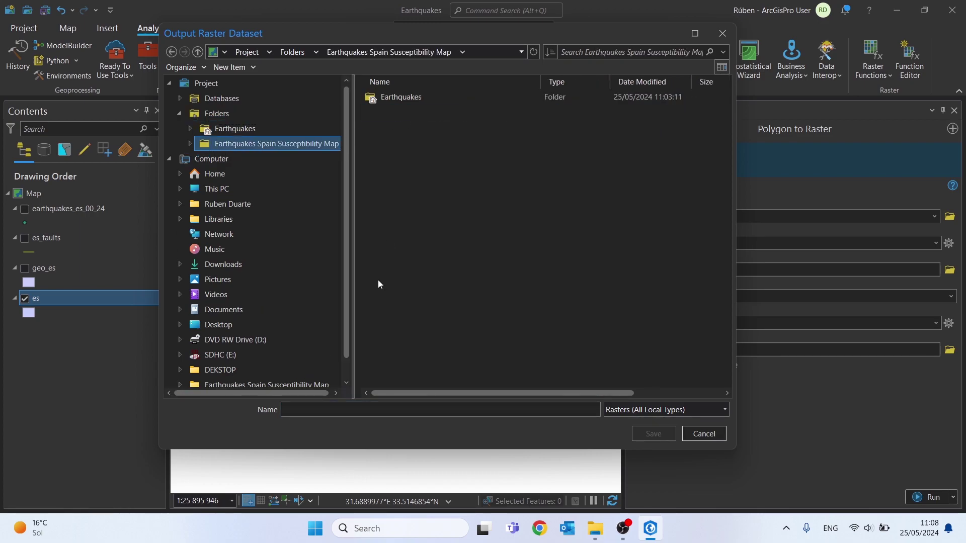
pyautogui.click(334, 408)
pyautogui.write('es_mask')
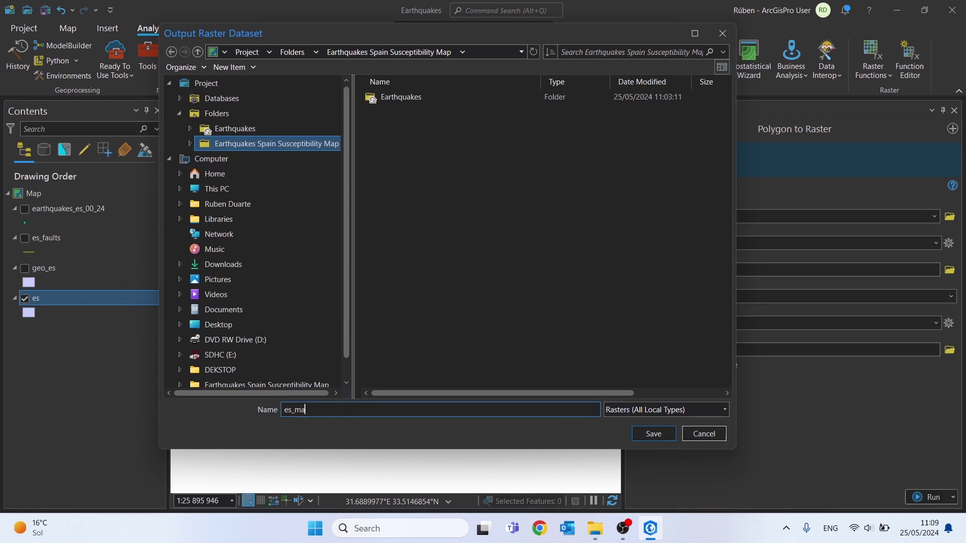
pyautogui.click(654, 434)
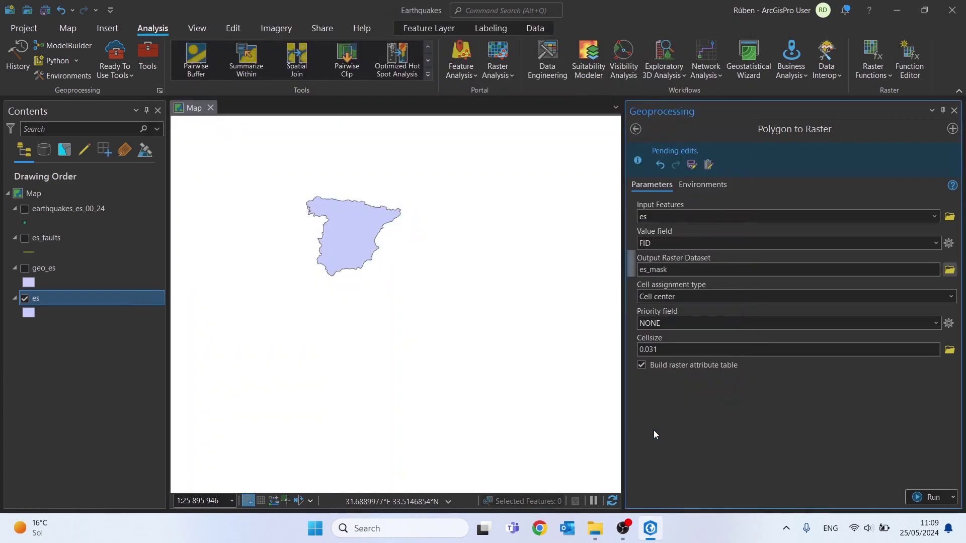
# Step: Set the output raster's cell size to 500 and open the tool's environment settings
pyautogui.click(707, 354)
pyautogui.hotkey('ctrl', 'a')
pyautogui.write('500')
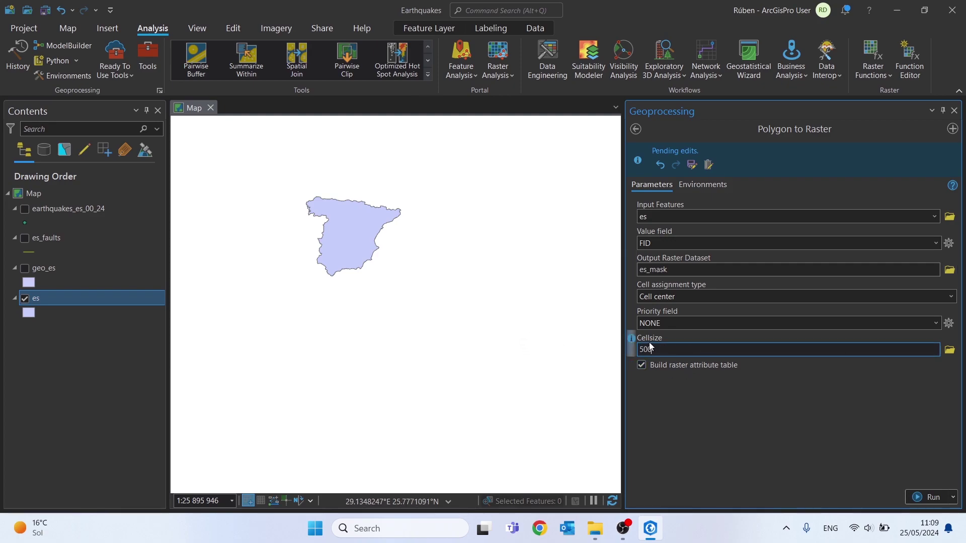
pyautogui.click(702, 186)
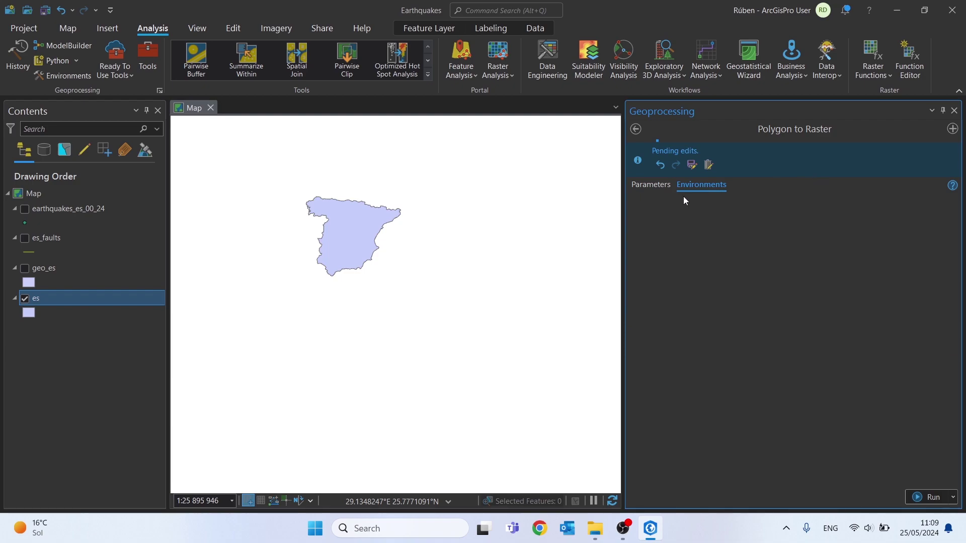
# Step: Set the output coordinate system to the current map's and the processing extent to the es layer, and run Polygon to Raster
pyautogui.click(924, 232)
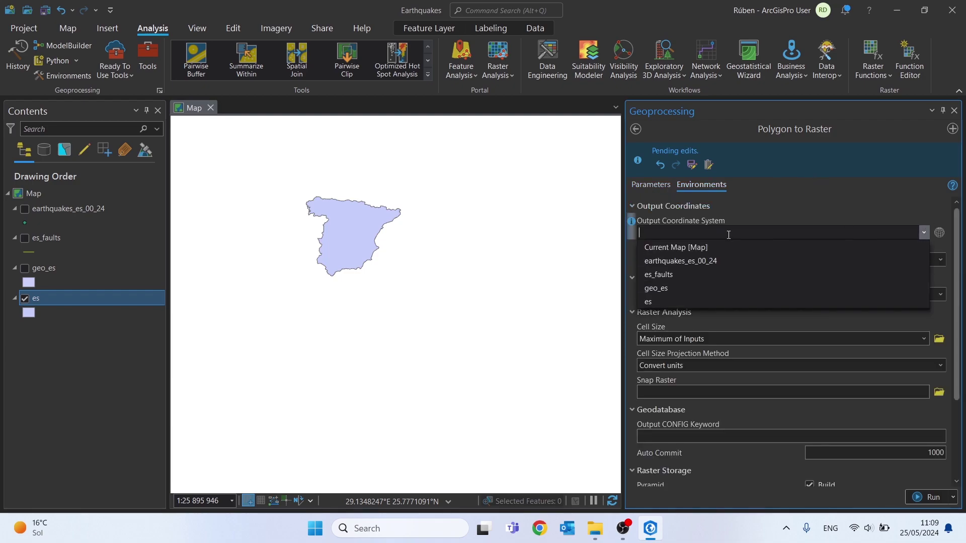
pyautogui.click(661, 247)
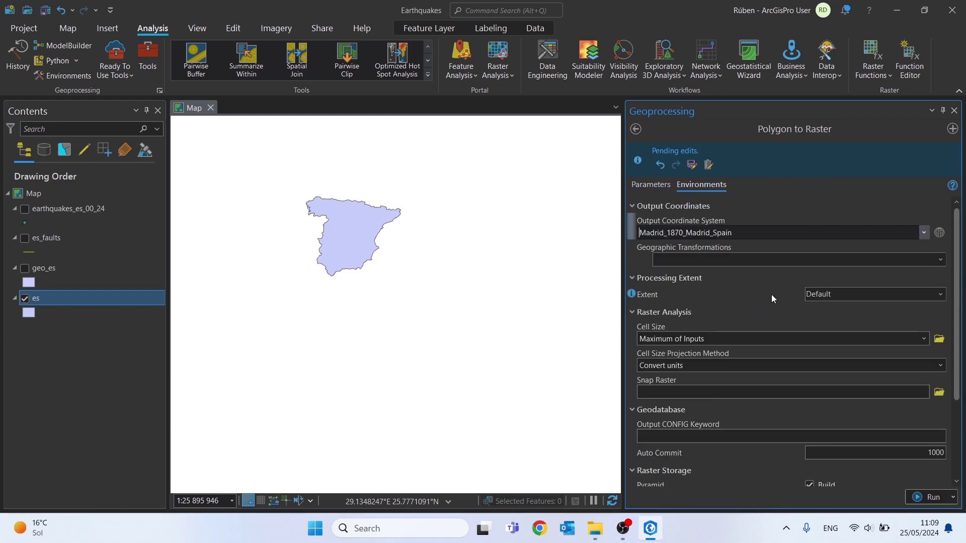
pyautogui.click(848, 294)
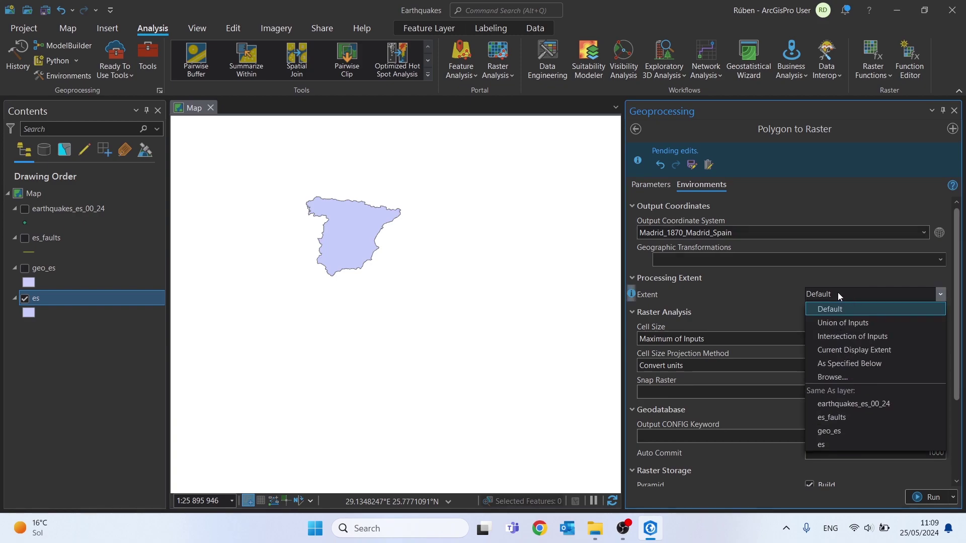
pyautogui.click(828, 444)
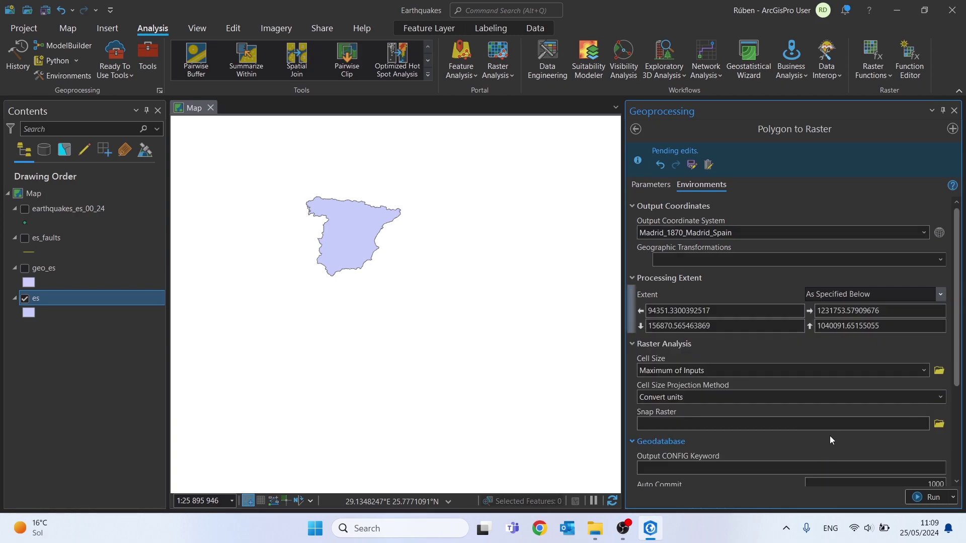
pyautogui.click(647, 185)
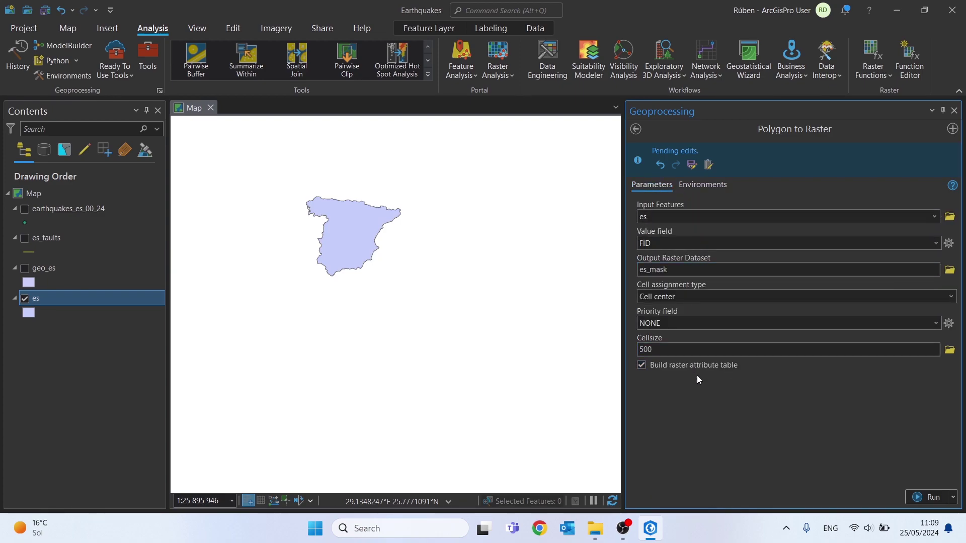
pyautogui.click(921, 498)
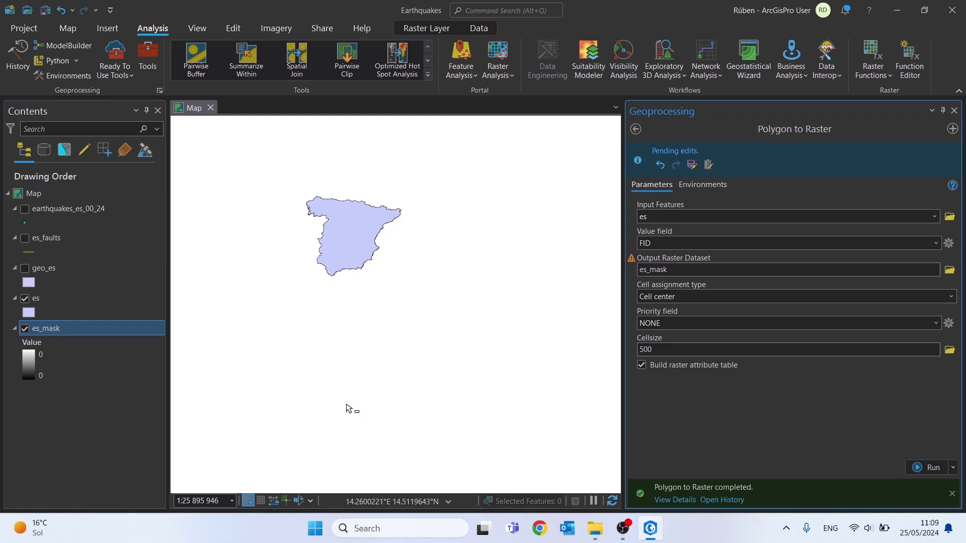
# Step: Bring es_mask above the other layers to inspect it, return it below es, and hide both layers
pyautogui.moveTo(58, 332)
pyautogui.mouseDown()
pyautogui.moveTo(43, 187)
pyautogui.moveTo(47, 208)
pyautogui.mouseUp()
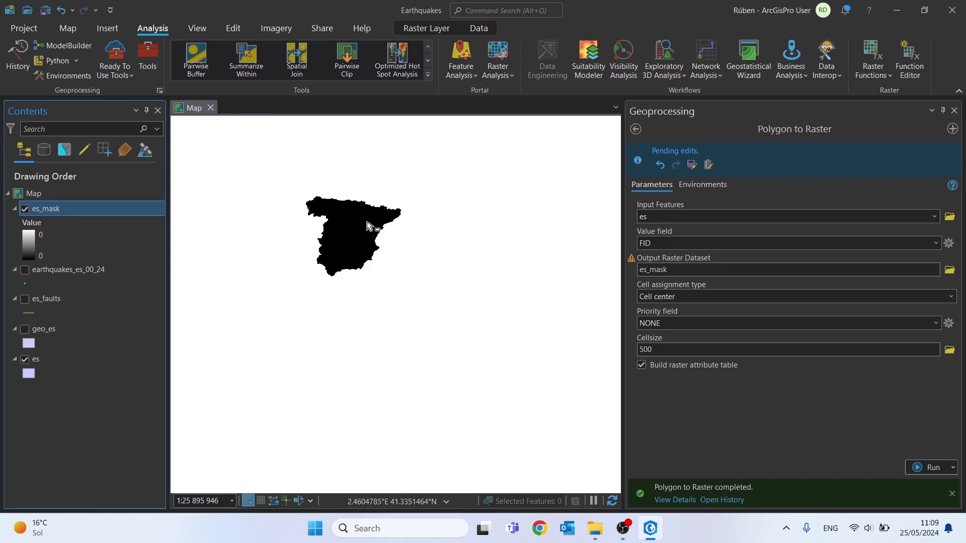
pyautogui.moveTo(79, 208); pyautogui.dragTo(73, 400)
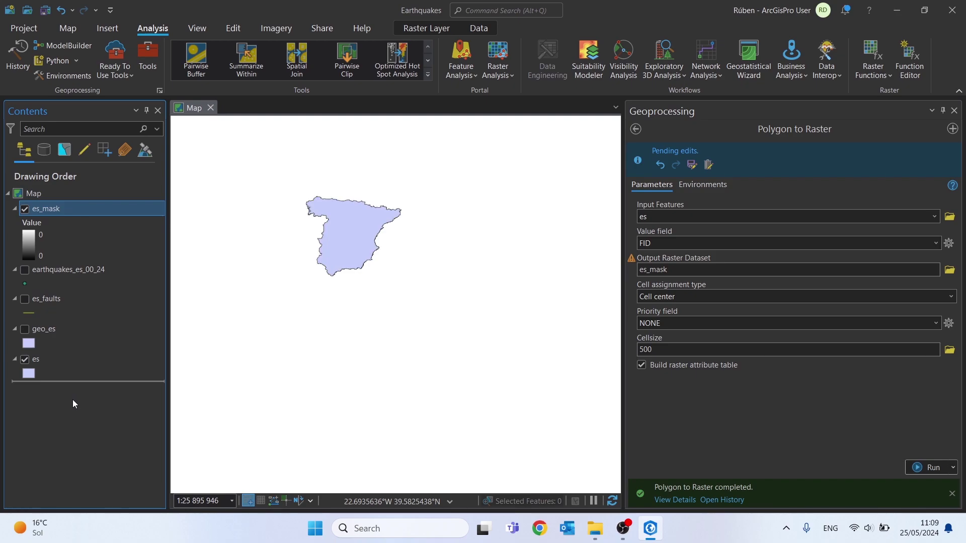
pyautogui.click(25, 328)
pyautogui.click(25, 299)
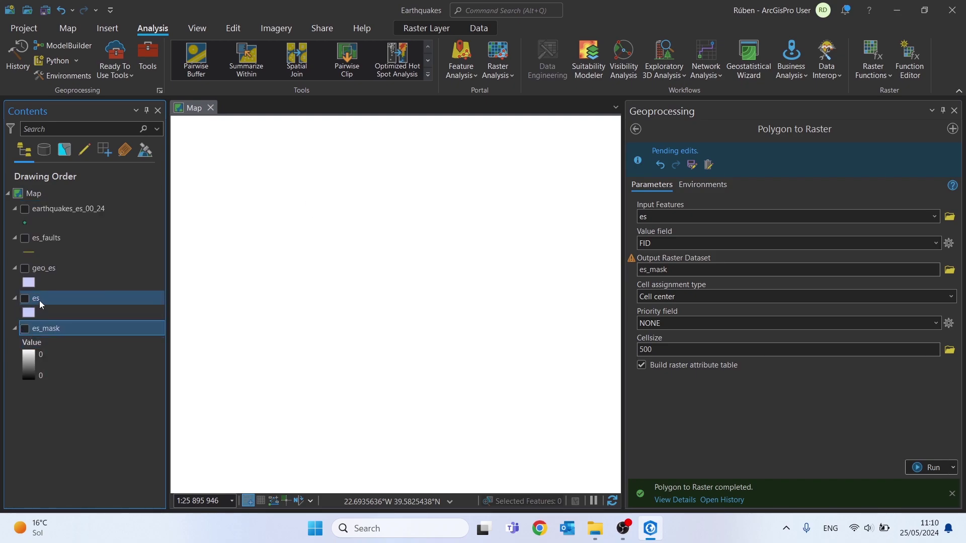
# Step: Select the earthquakes_es_00_24 layer, search the geoprocessing tools for "kernel de", and open the Kernel Density tool
pyautogui.click(53, 209)
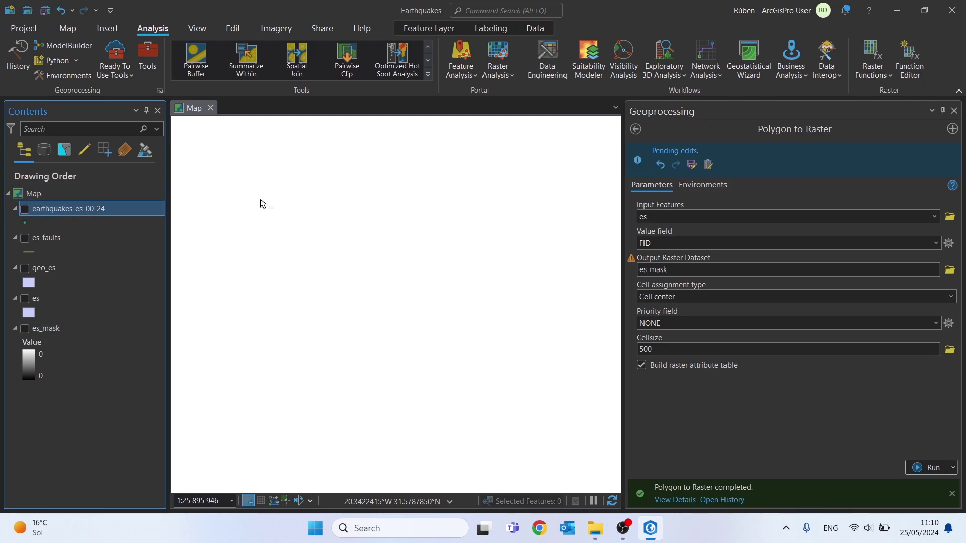
pyautogui.click(954, 111)
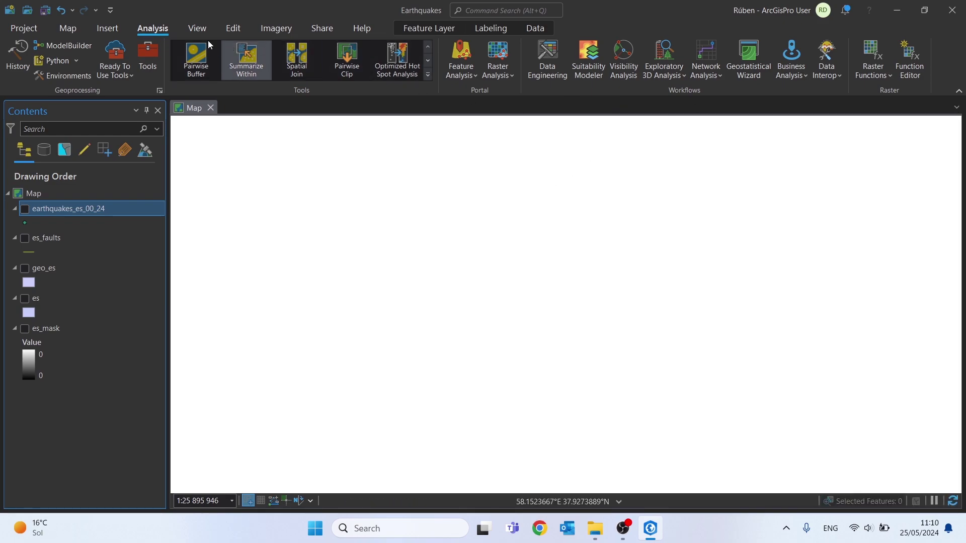
pyautogui.click(427, 74)
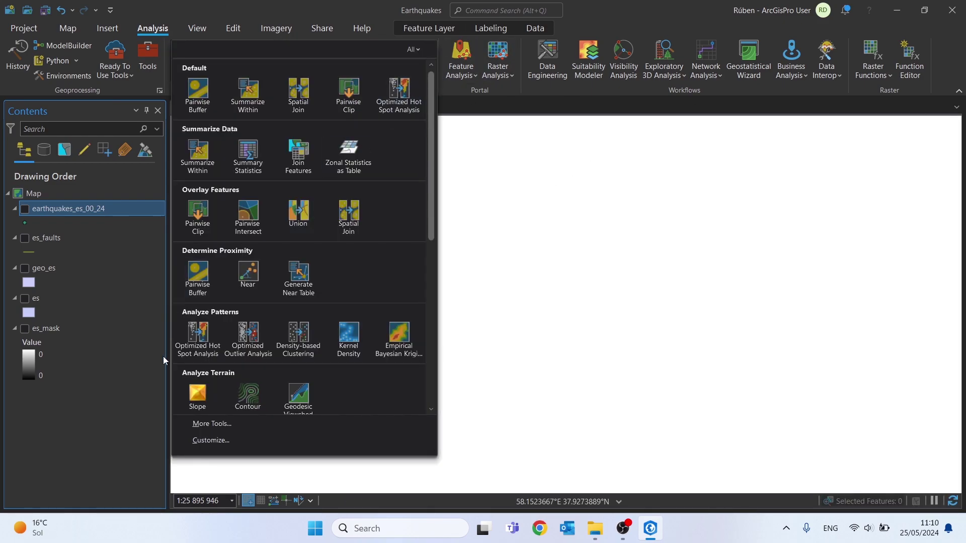
pyautogui.click(212, 423)
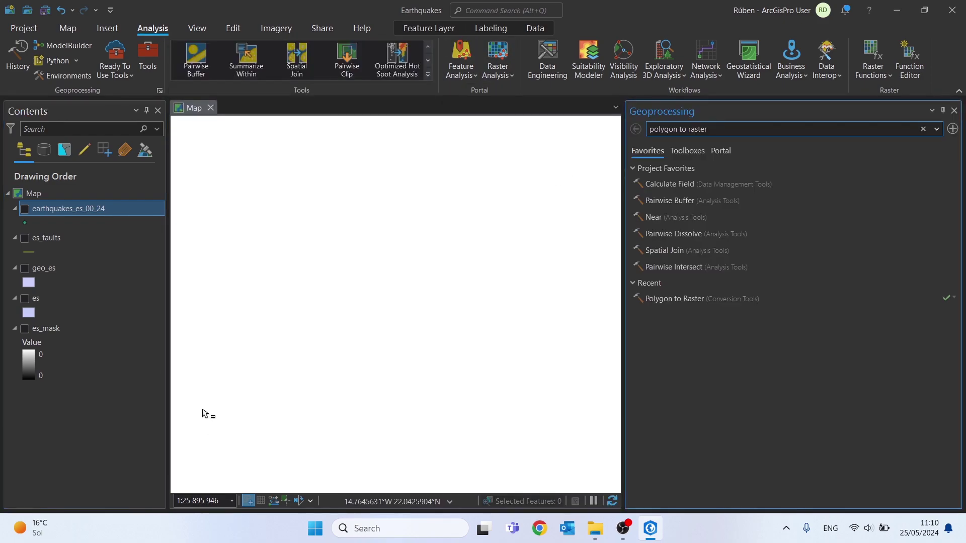
pyautogui.click(726, 133)
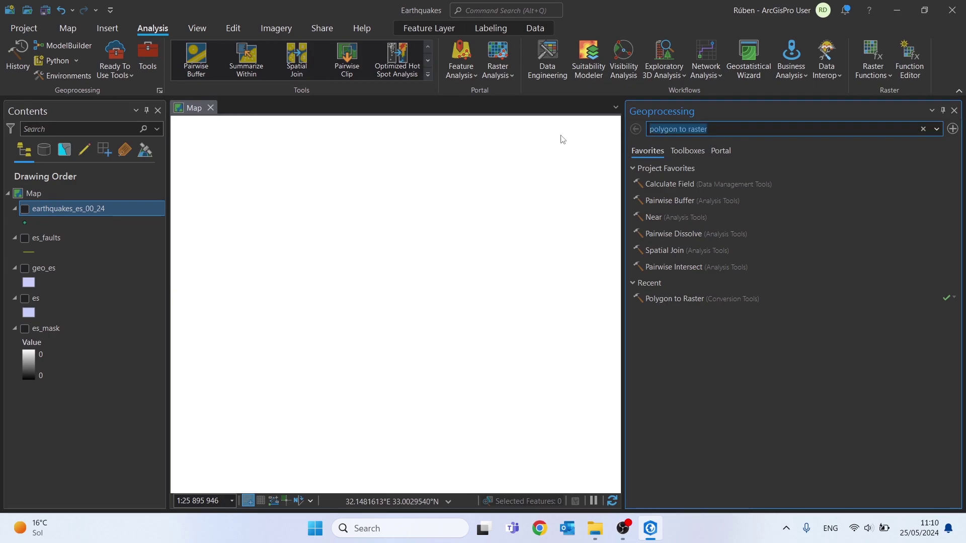
pyautogui.write('kernel de')
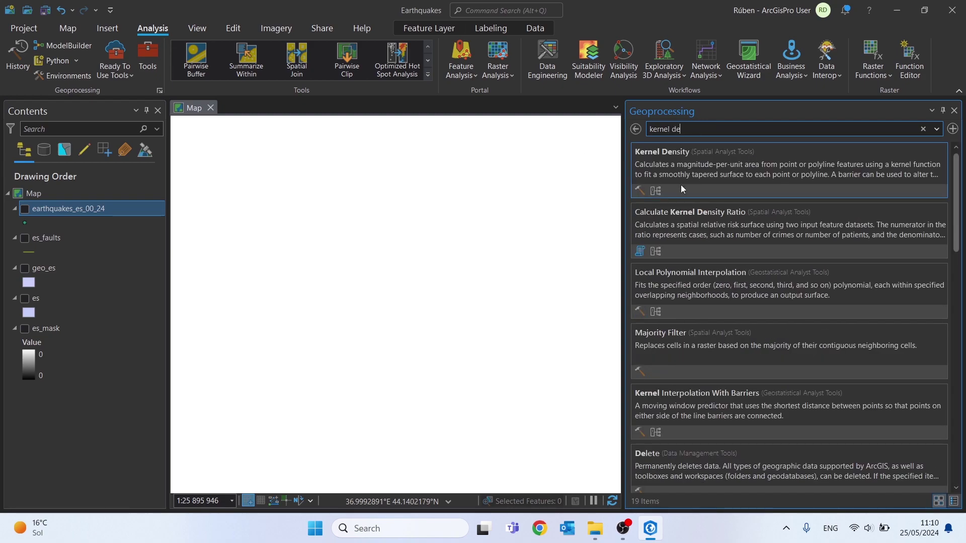
pyautogui.click(668, 170)
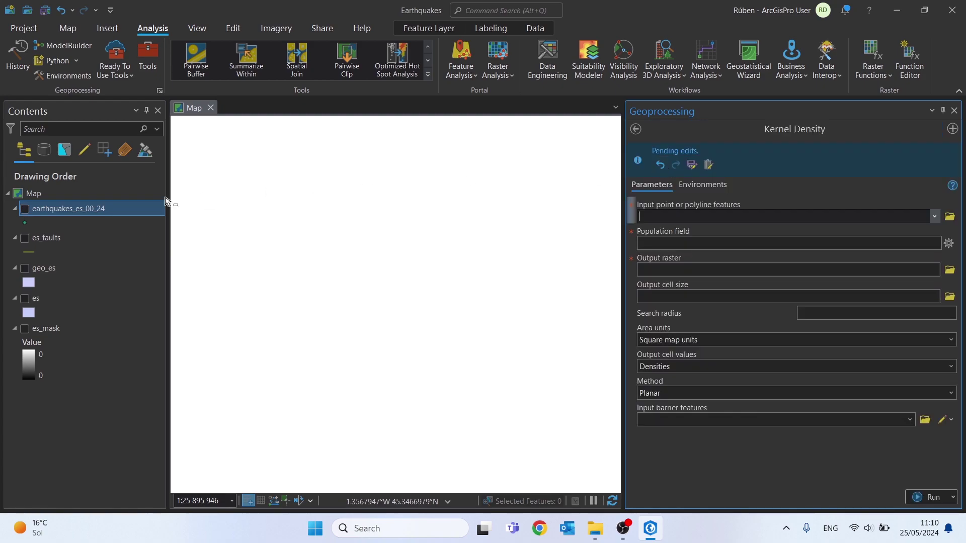
# Step: Show the earthquakes_es_00_24 layer on the map and use it as the input point features for Kernel Density
pyautogui.click(25, 210)
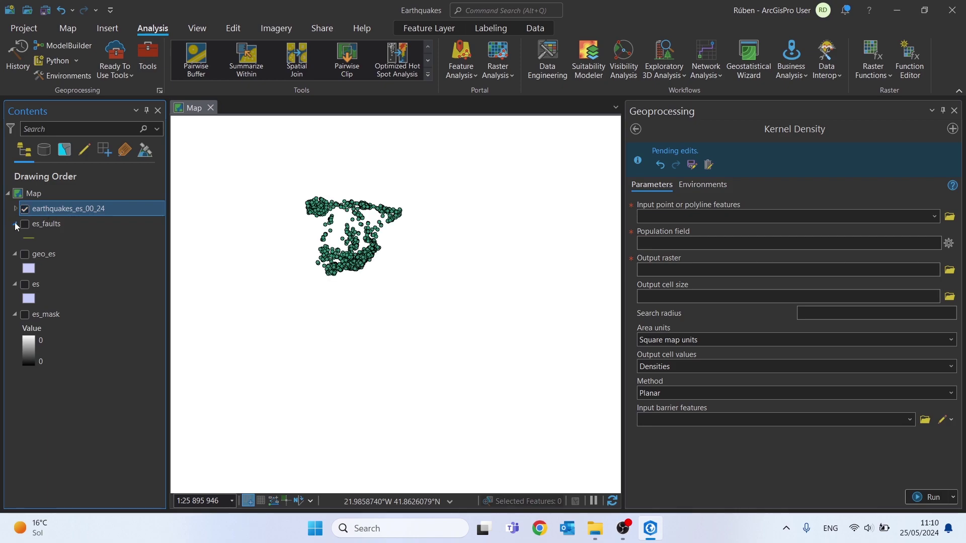
pyautogui.click(15, 208)
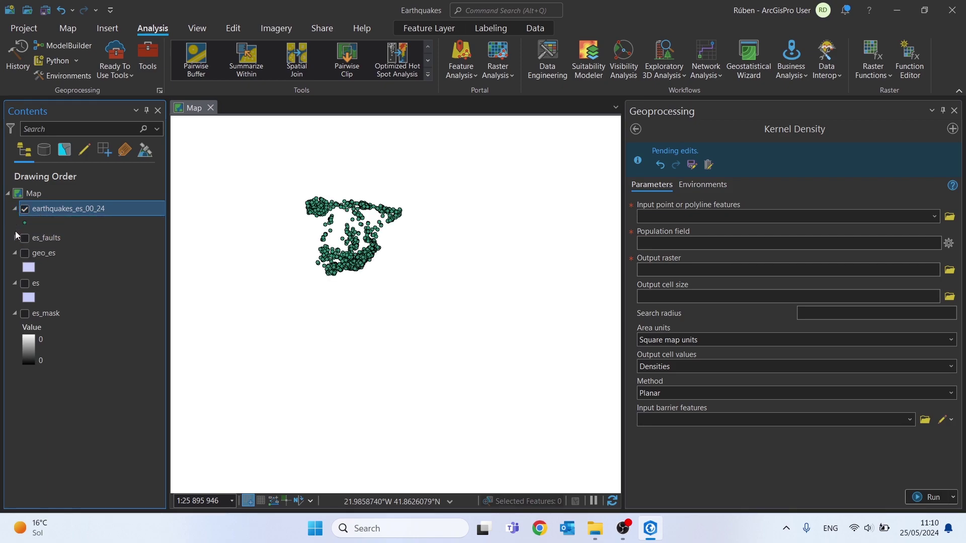
pyautogui.click(15, 237)
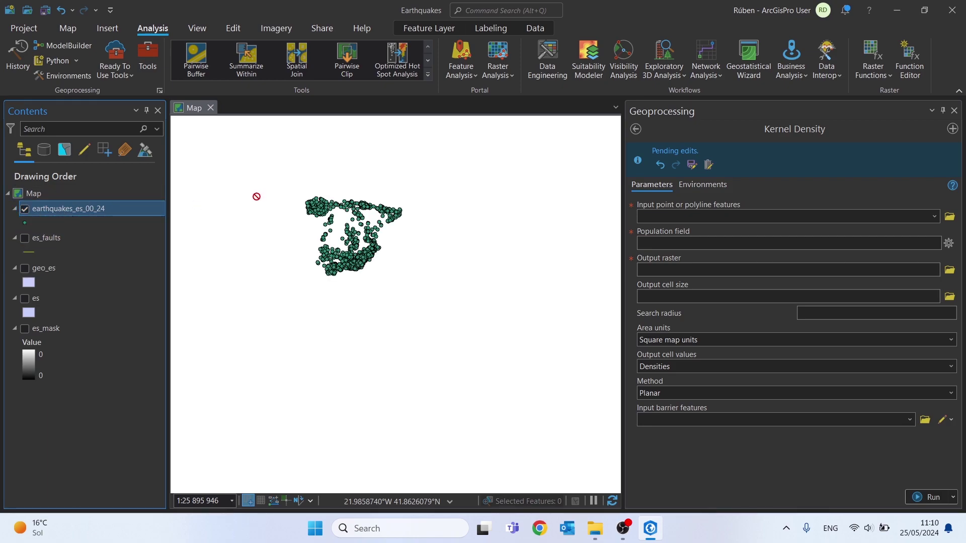
pyautogui.click(642, 222)
pyautogui.hotkey('ctrl', 'v')
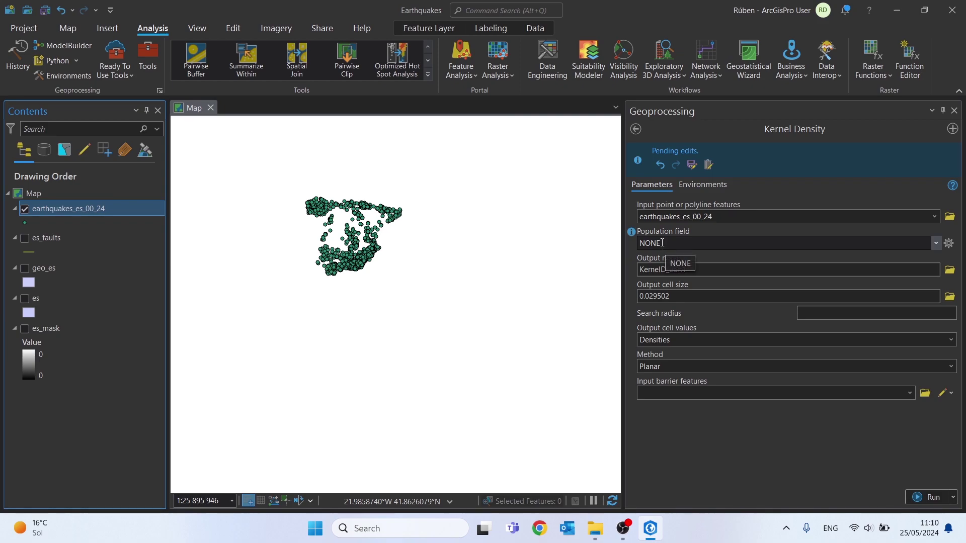
# Step: Name the output raster kd_earthquakes in the Earthquakes Spain Susceptibility Map folder
pyautogui.click(949, 270)
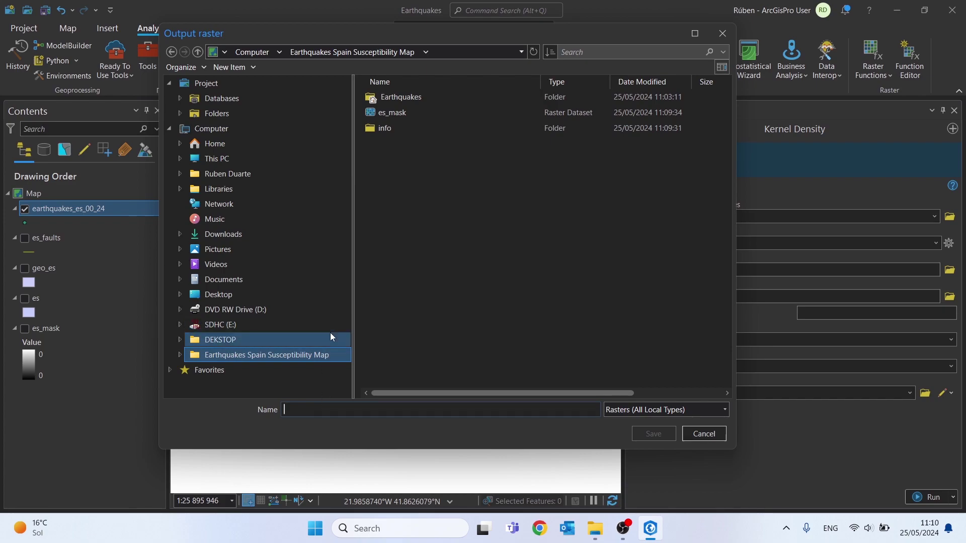
pyautogui.write('kd_earth')
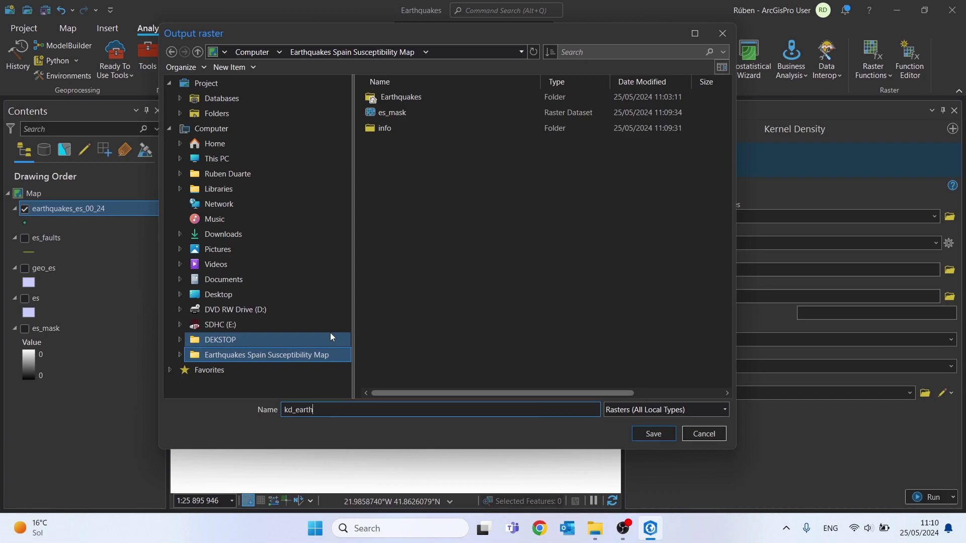
pyautogui.write('quakes')
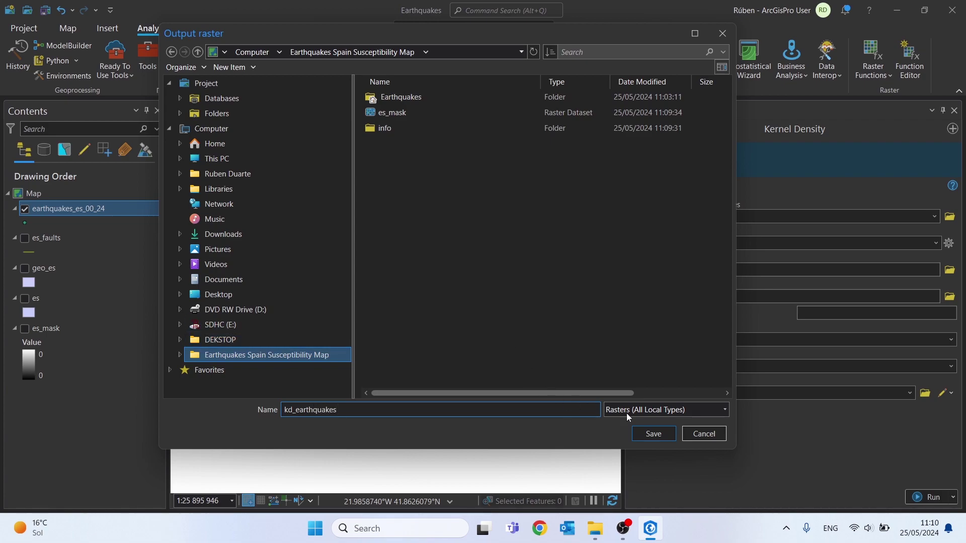
pyautogui.click(653, 434)
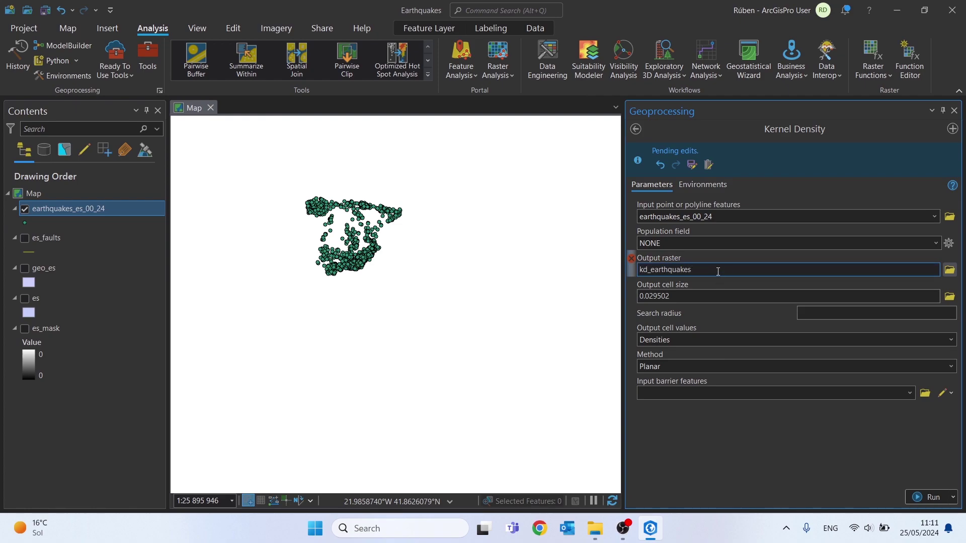
# Step: Shorten the output raster's name to kd_quakes, keeping the same folder
pyautogui.click(714, 267)
pyautogui.press('BackSpace')
pyautogui.press('BackSpace')
pyautogui.press('BackSpace')
pyautogui.press('BackSpace')
pyautogui.press('BackSpace')
pyautogui.press('BackSpace')
pyautogui.press('BackSpace')
pyautogui.press('BackSpace')
pyautogui.press('BackSpace')
pyautogui.press('BackSpace')
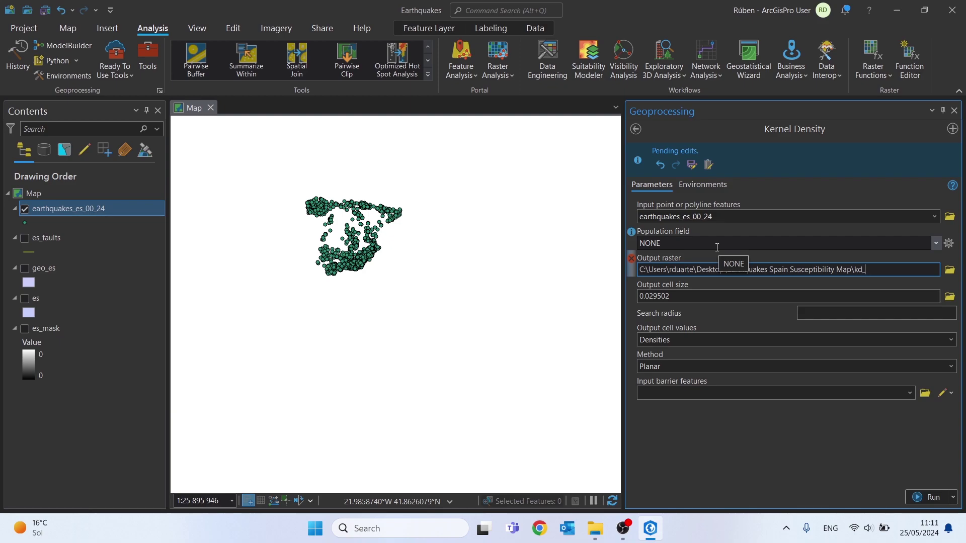
pyautogui.write('quakes')
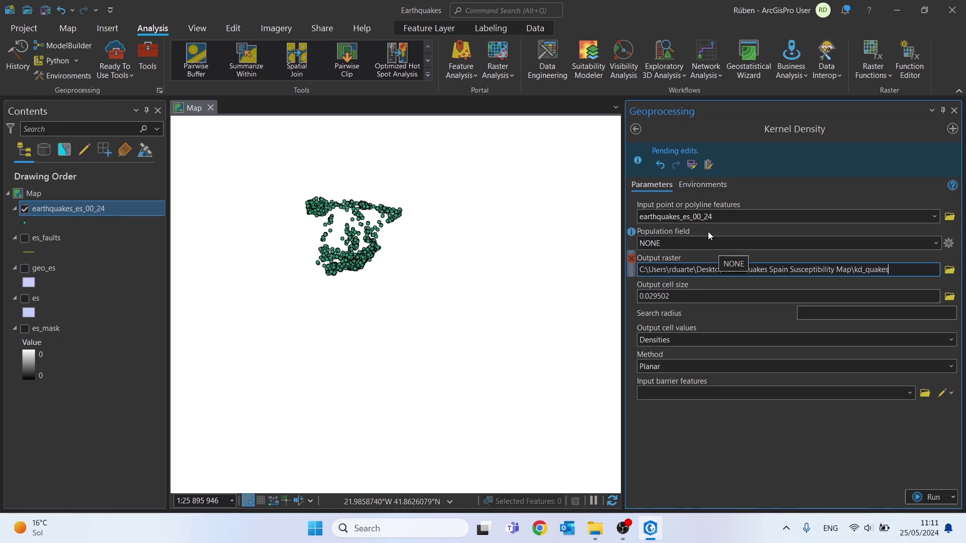
pyautogui.click(710, 248)
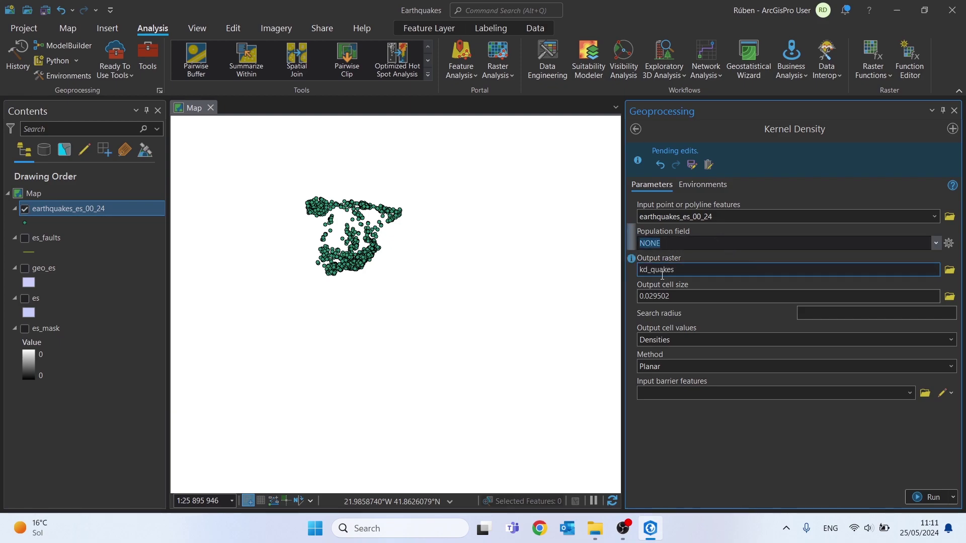
# Step: Set the Kernel Density output cell size to 500 and open the tool's environment settings
pyautogui.click(697, 295)
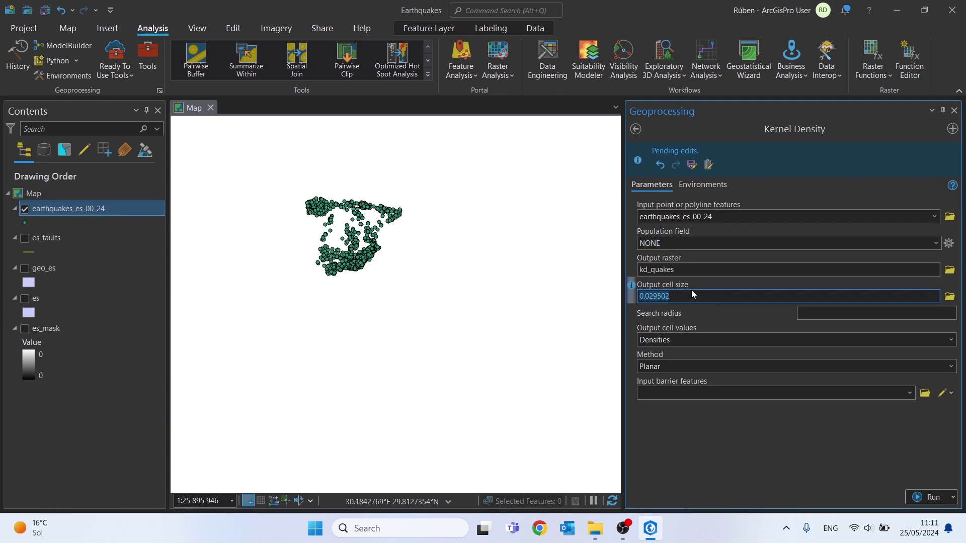
pyautogui.write('500')
pyautogui.click(697, 184)
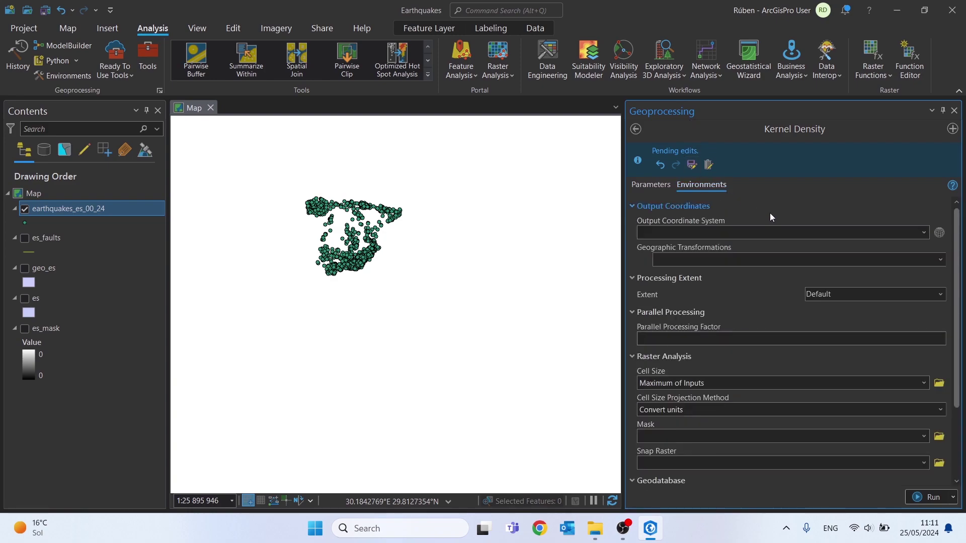
# Step: Set the Kernel Density output coordinate system to the current map's and the processing extent to the es layer
pyautogui.click(925, 233)
pyautogui.click(694, 246)
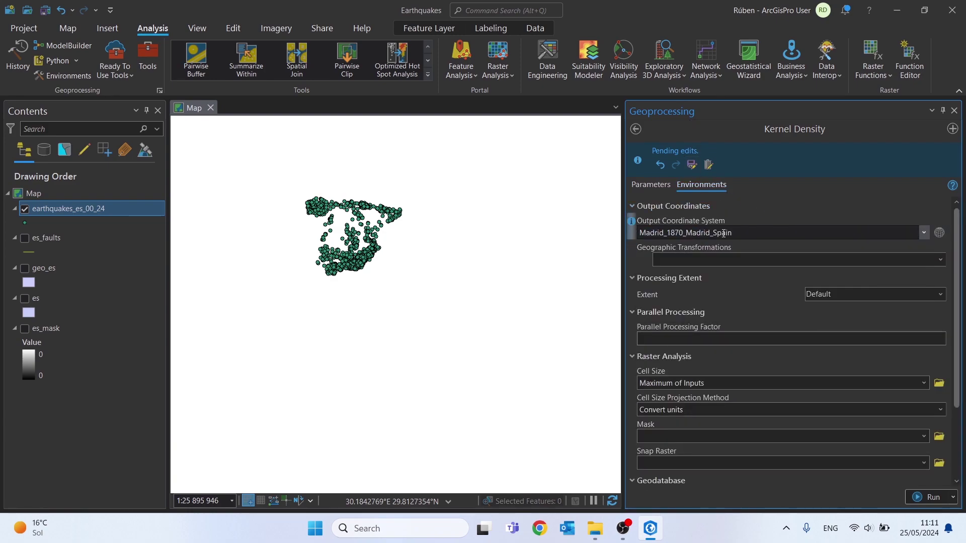
pyautogui.click(941, 295)
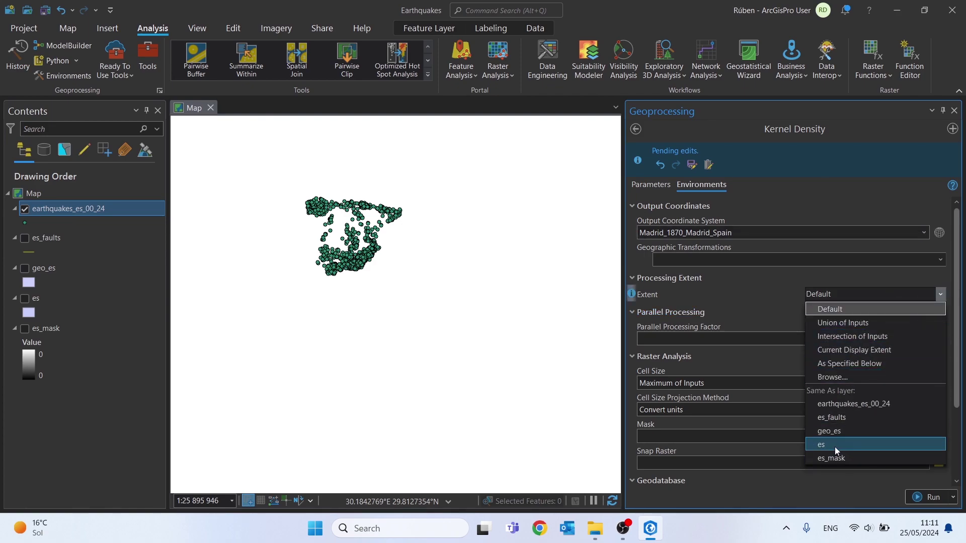
pyautogui.click(835, 447)
# Step: Use es_mask as both the mask and the snap raster in the Kernel Density environments
pyautogui.scroll(-1, 953, 316)
pyautogui.scroll(-2, 953, 316)
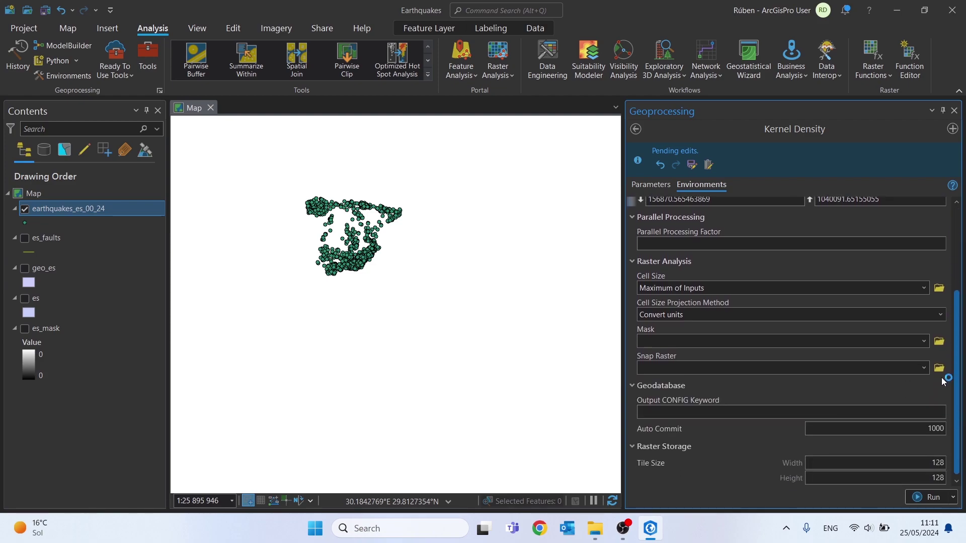
pyautogui.click(925, 342)
pyautogui.click(673, 410)
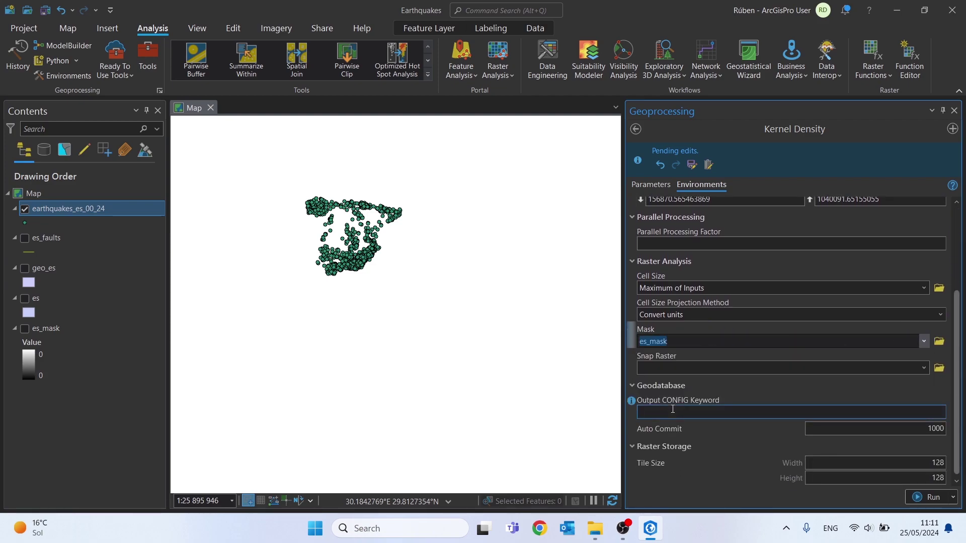
pyautogui.click(925, 368)
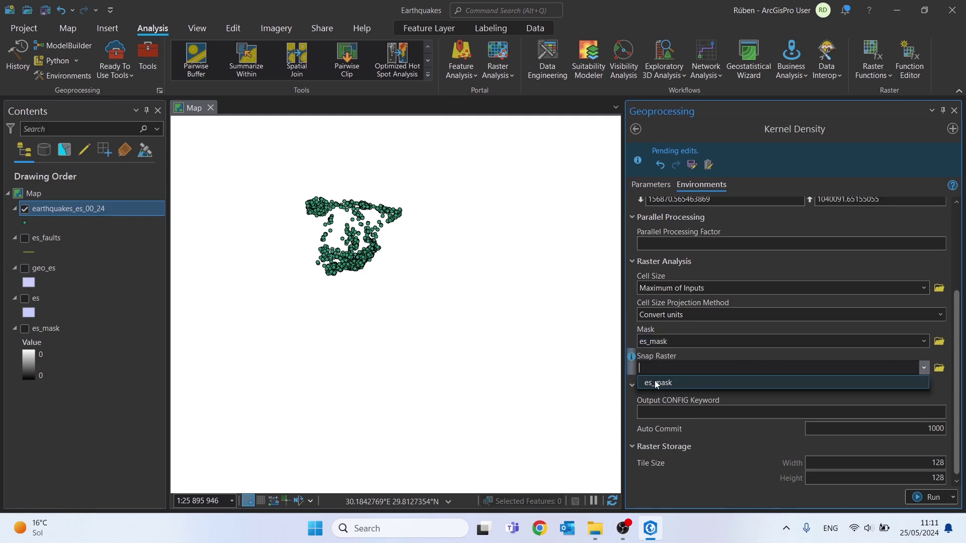
pyautogui.click(657, 384)
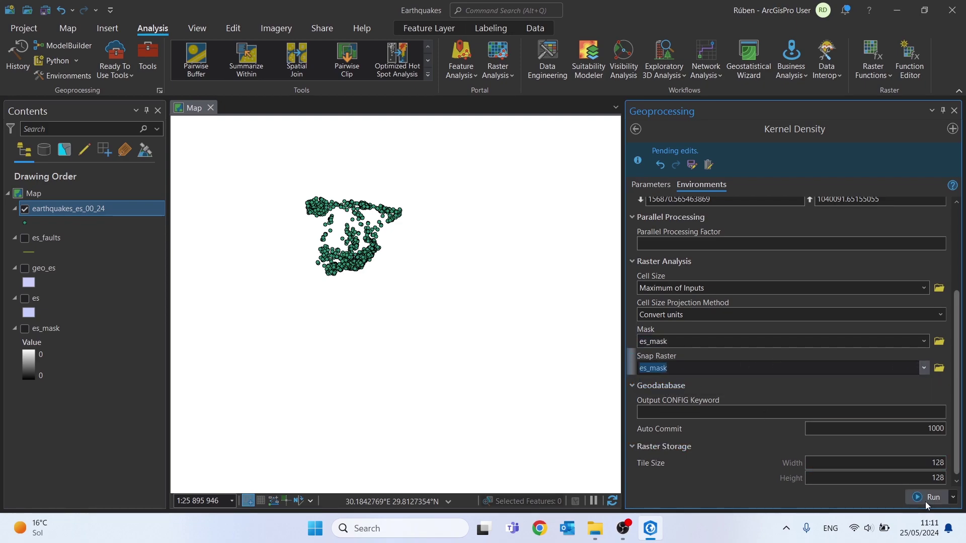
# Step: Run the Kernel Density tool and hide the earthquakes_es_00_24 layer
pyautogui.press('Return')
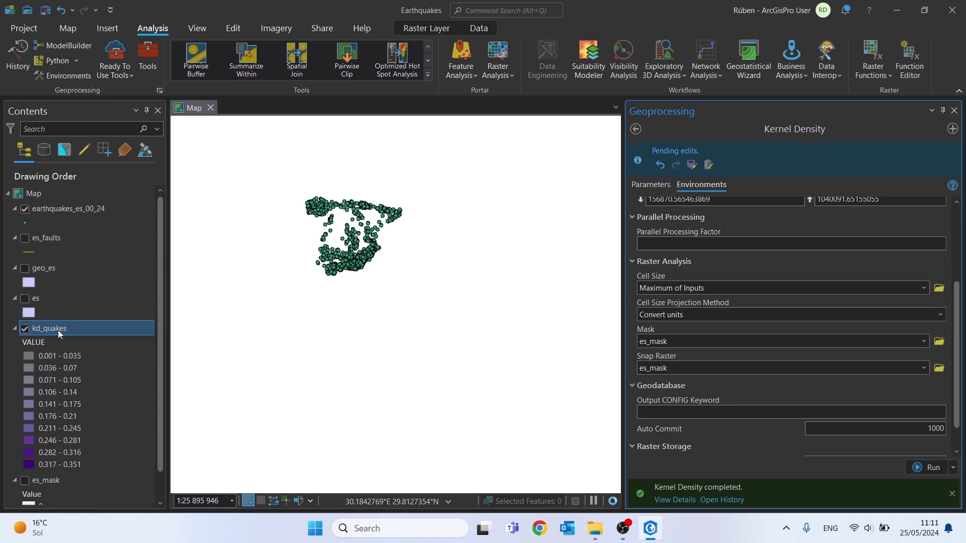
pyautogui.click(25, 210)
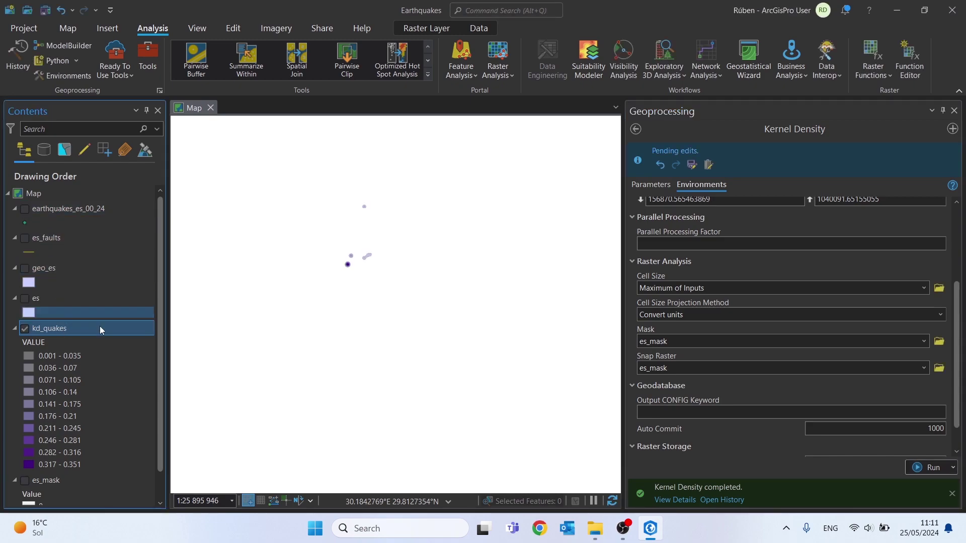
# Step: Symbolize kd_quakes with Stretch and a green-yellow-red color scheme, then close the Geoprocessing pane
pyautogui.rightClick(52, 330)
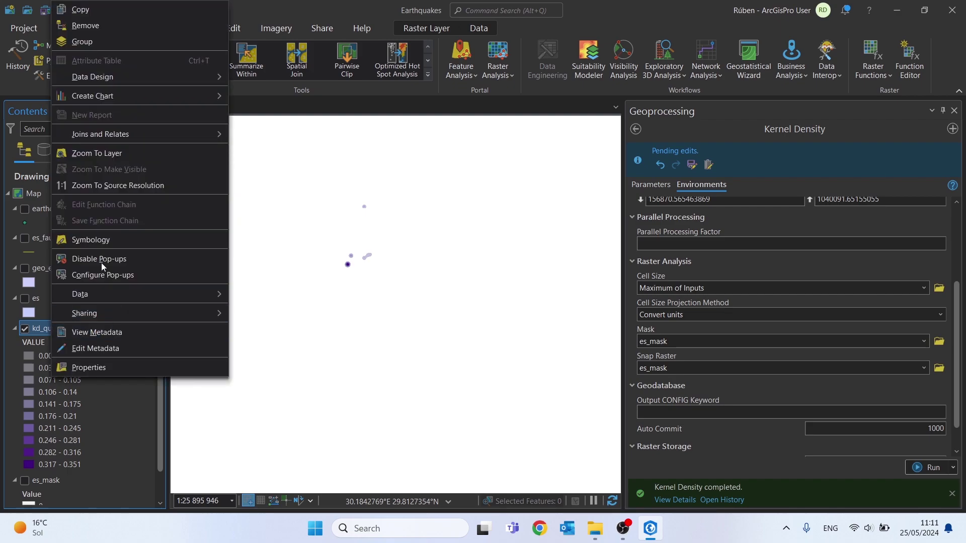
pyautogui.click(94, 240)
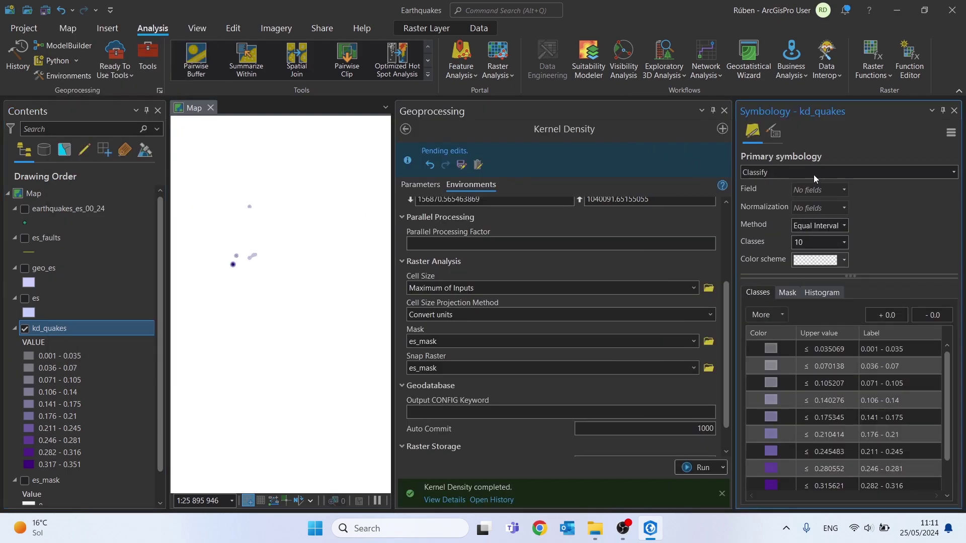
pyautogui.click(813, 174)
pyautogui.click(765, 209)
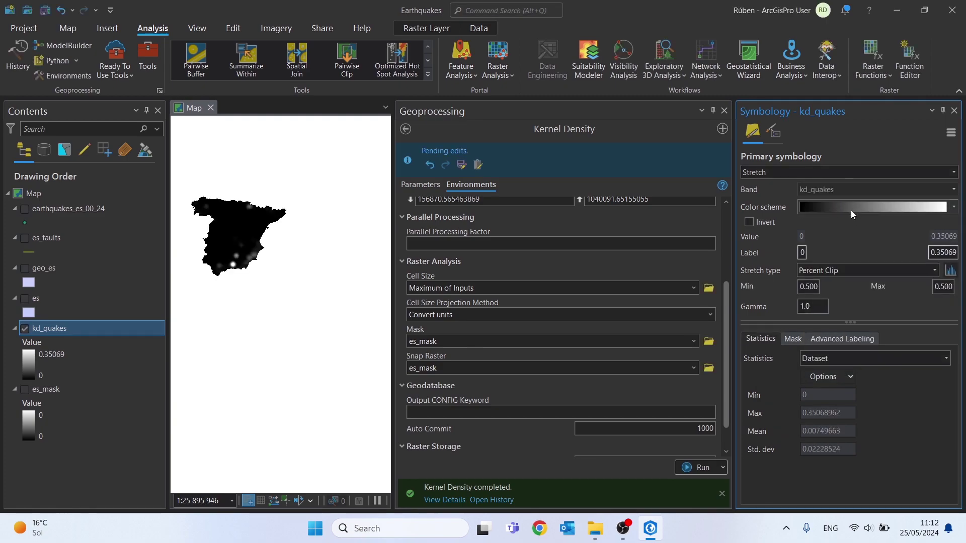
pyautogui.click(851, 211)
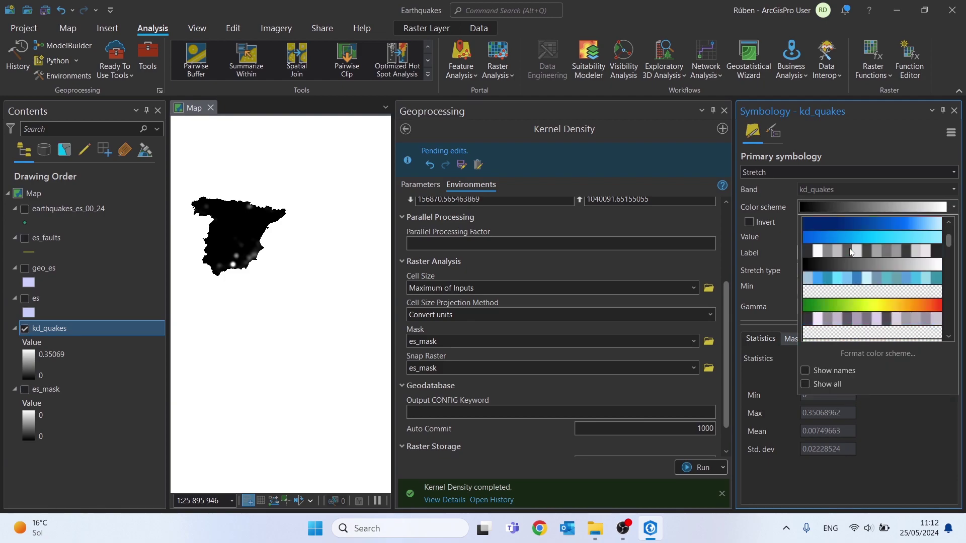
pyautogui.click(855, 305)
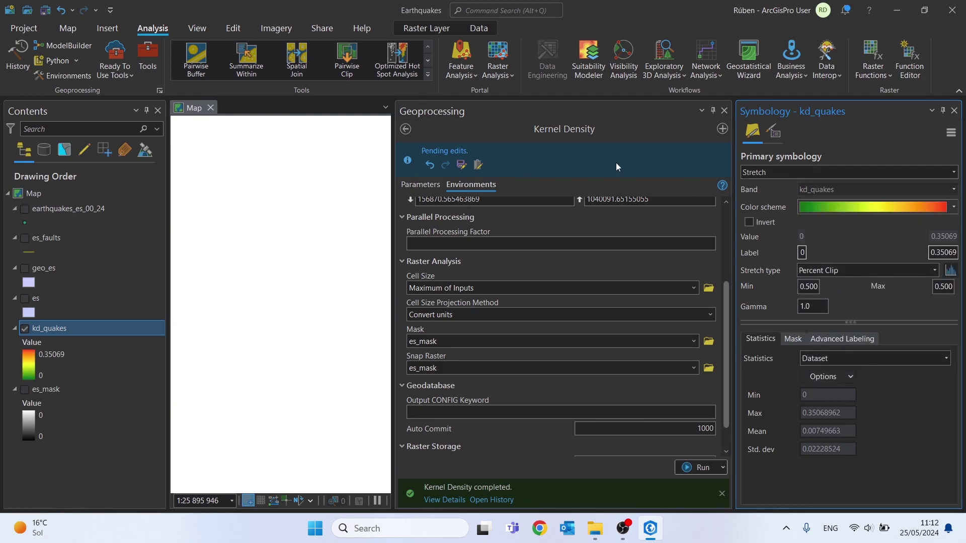
pyautogui.click(723, 110)
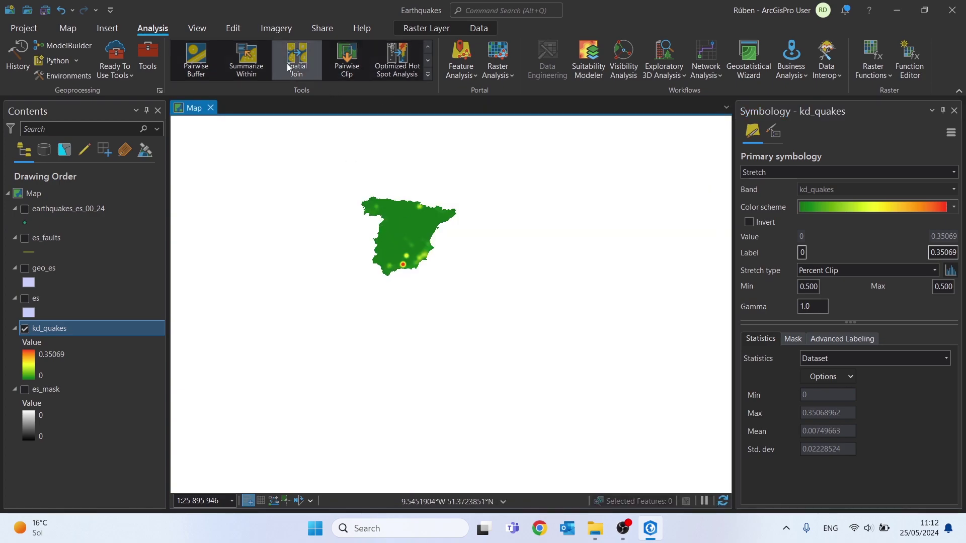
# Step: Examine the kd_quakes hotspots in southern Spain, temporarily overlaying the earthquake points for comparison
pyautogui.moveTo(416, 214); pyautogui.dragTo(421, 204)
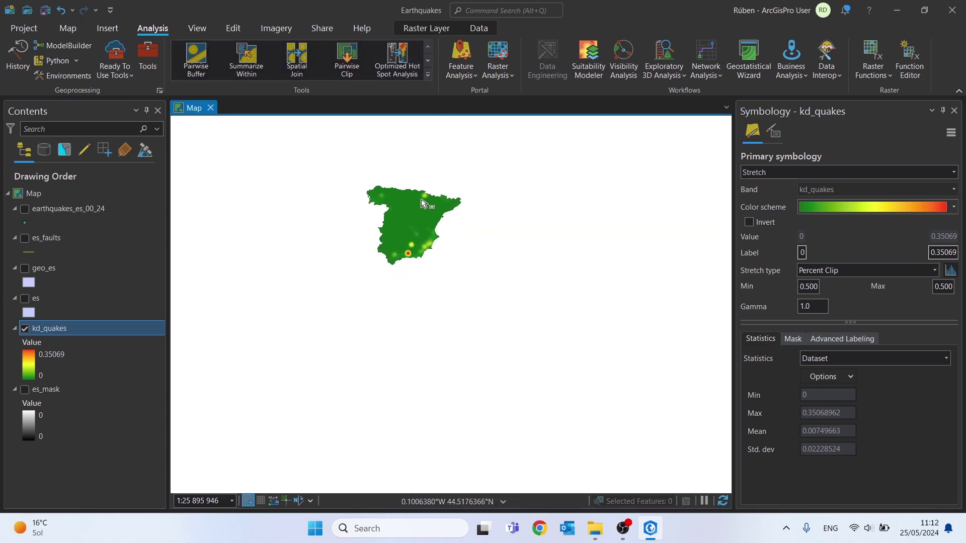
pyautogui.scroll(3, 425, 223)
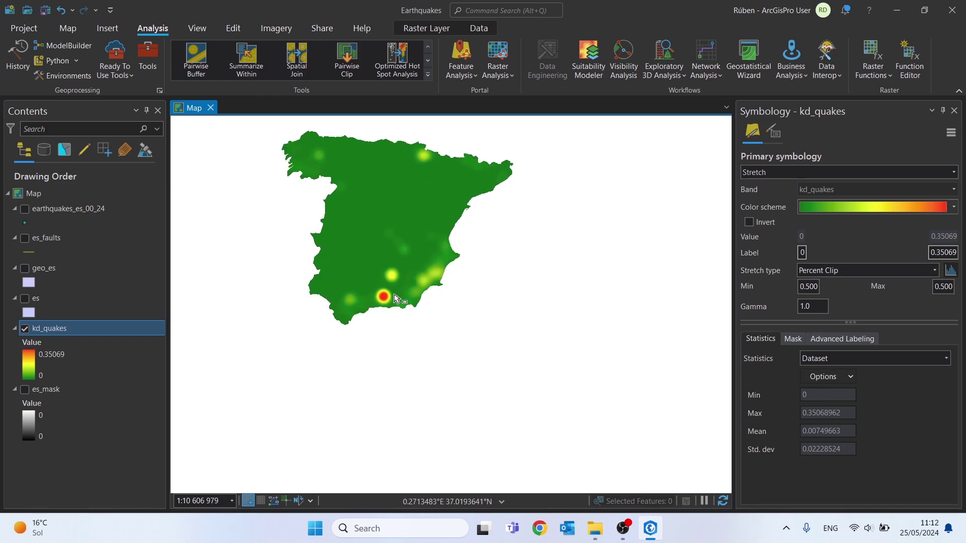
pyautogui.scroll(5, 393, 297)
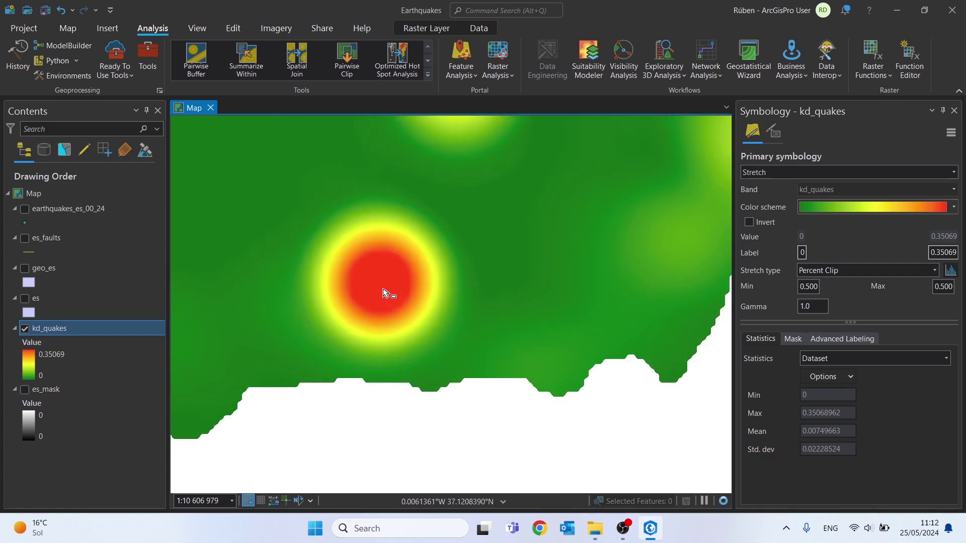
pyautogui.click(24, 209)
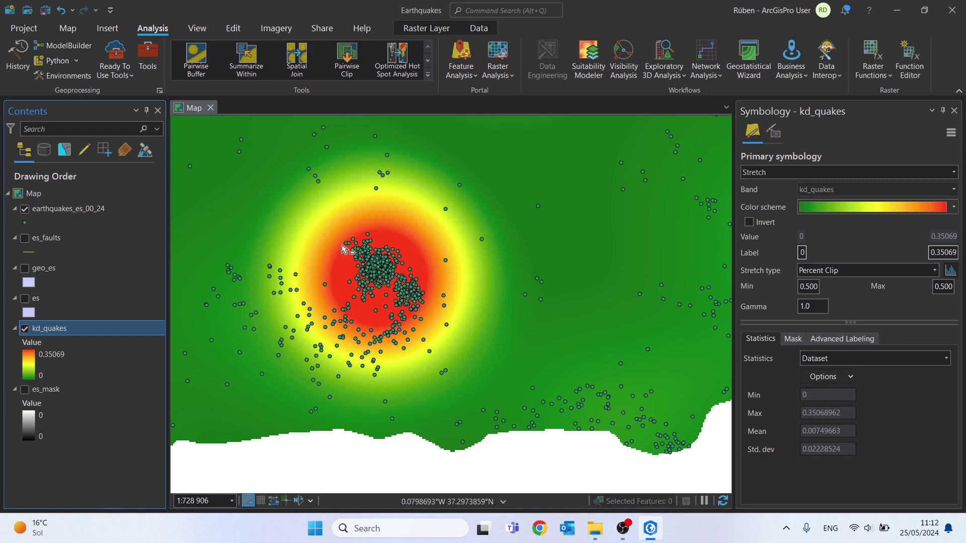
pyautogui.scroll(-3, 343, 249)
pyautogui.moveTo(412, 233); pyautogui.dragTo(441, 297)
pyautogui.scroll(2, 579, 298)
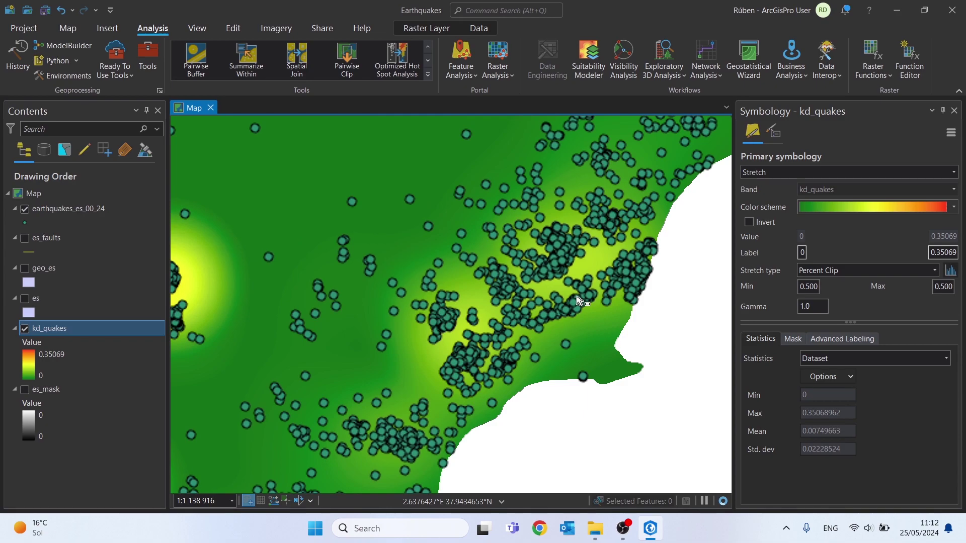
pyautogui.scroll(-3, 579, 300)
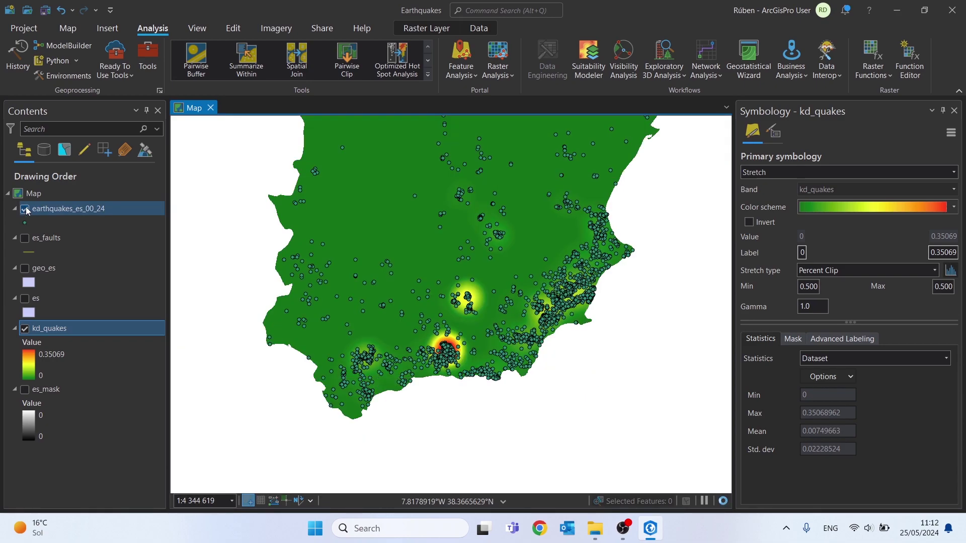
pyautogui.click(25, 210)
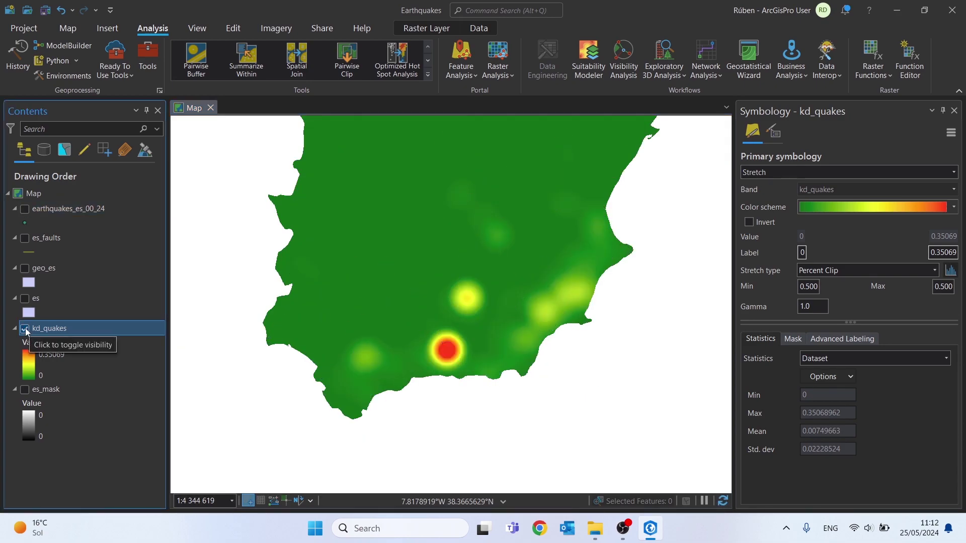
# Step: Hide the kd_quakes layer, close its symbology settings and open the IDW tool from the 3D Analyst toolset
pyautogui.click(25, 329)
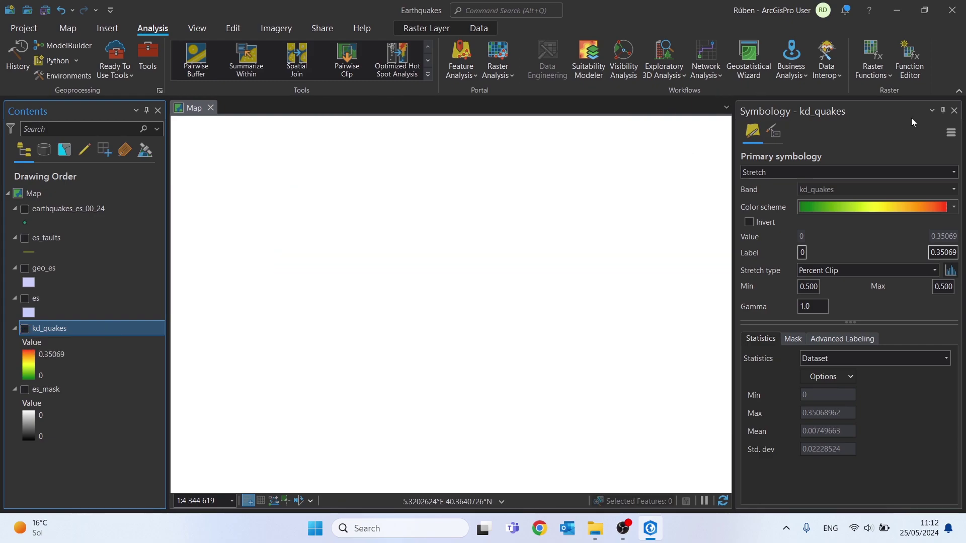
pyautogui.click(955, 111)
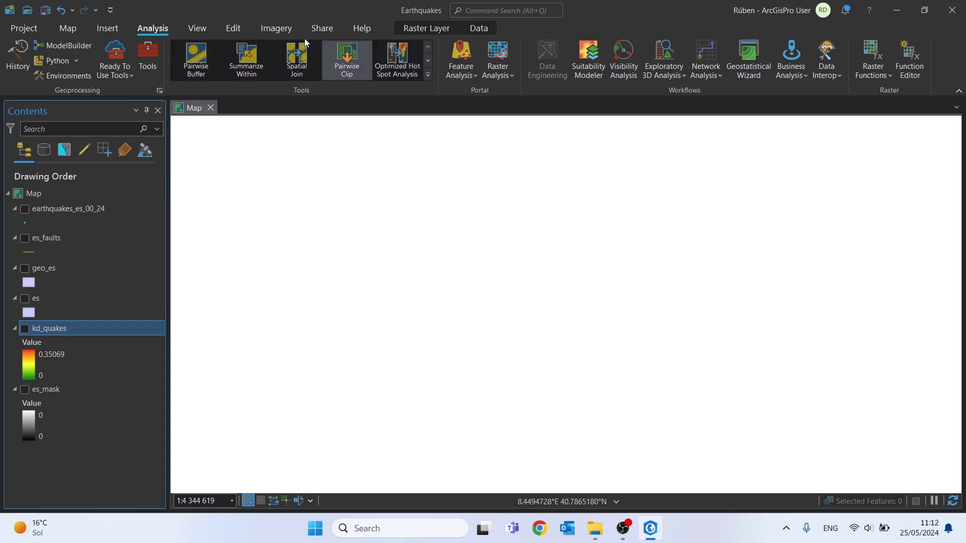
pyautogui.click(428, 76)
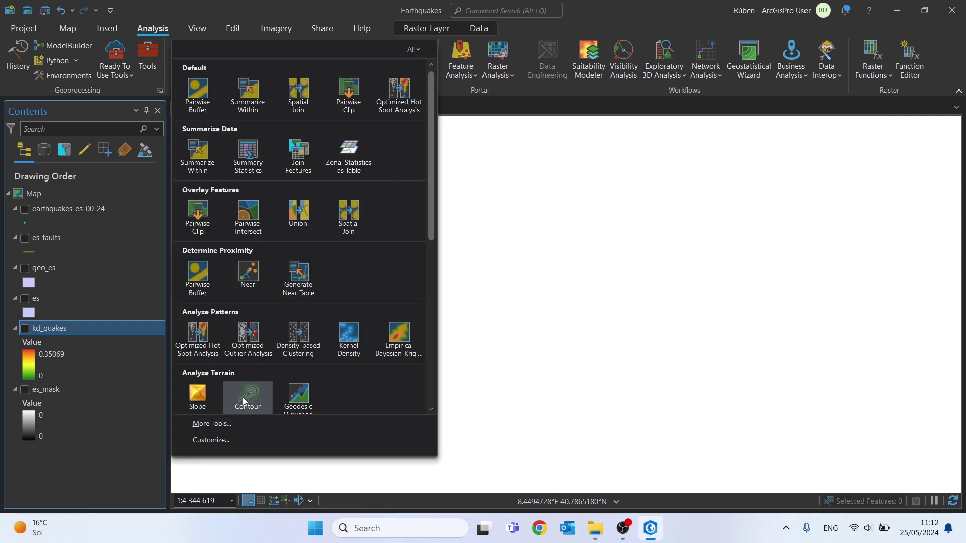
pyautogui.click(211, 423)
pyautogui.click(715, 125)
pyautogui.write('idw')
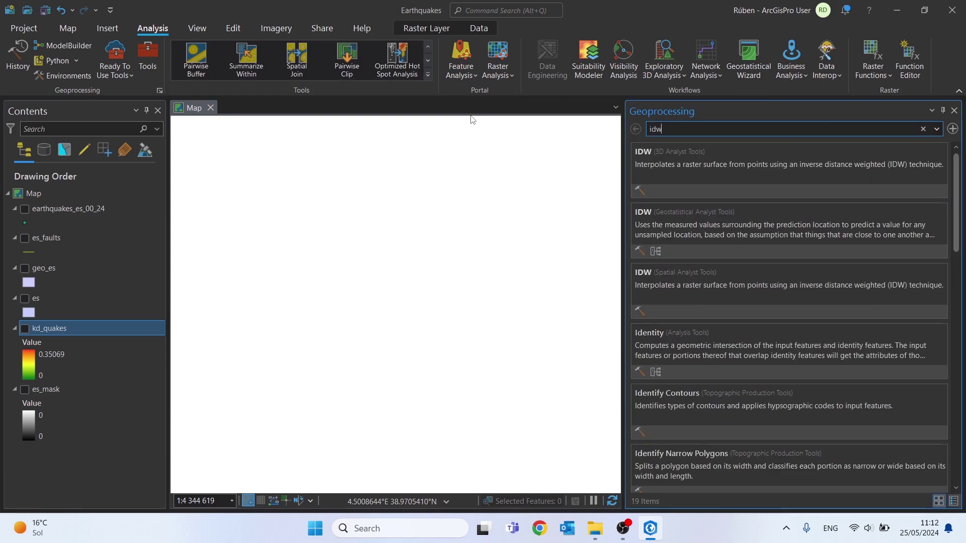
pyautogui.click(688, 163)
# Step: Use earthquakes_es_00_24 as the IDW input point features and save all pending edits
pyautogui.click(76, 211)
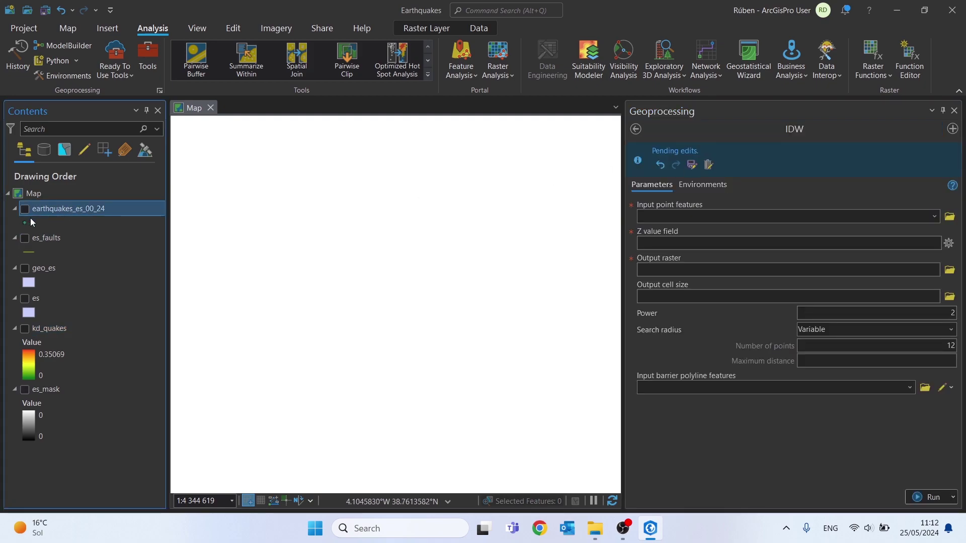
pyautogui.moveTo(639, 210); pyautogui.dragTo(670, 210)
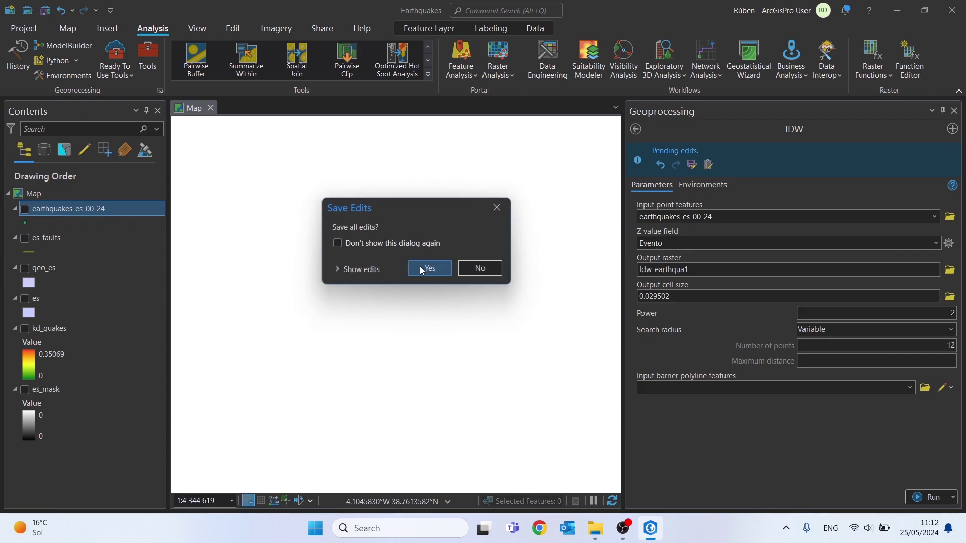
pyautogui.click(422, 267)
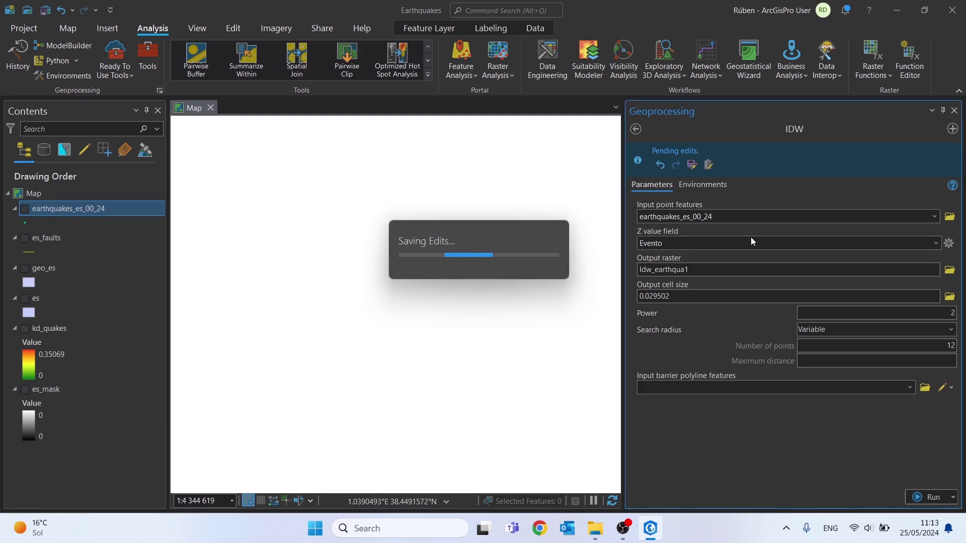
# Step: Check the earthquake layer's attribute table for the magnitude field, then close the table
pyautogui.rightClick(87, 213)
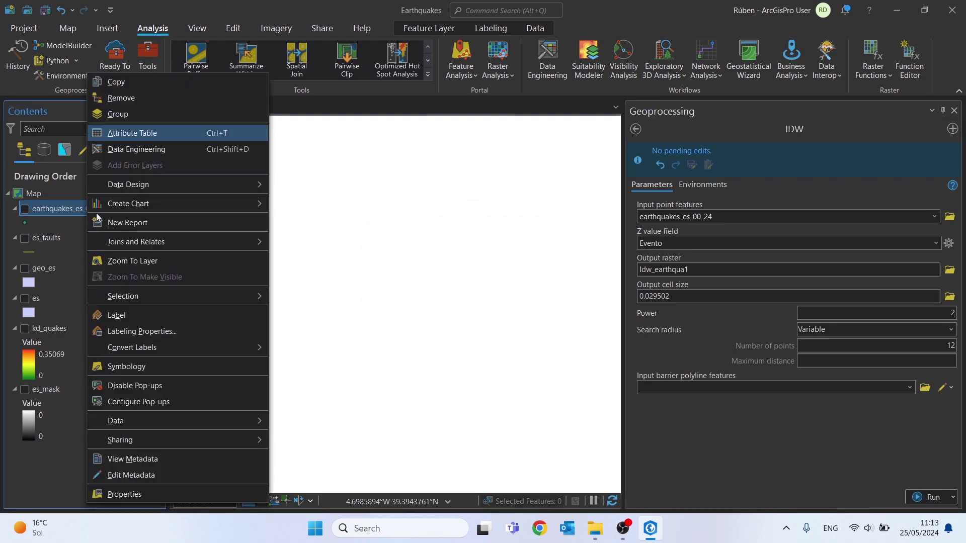
pyautogui.click(133, 132)
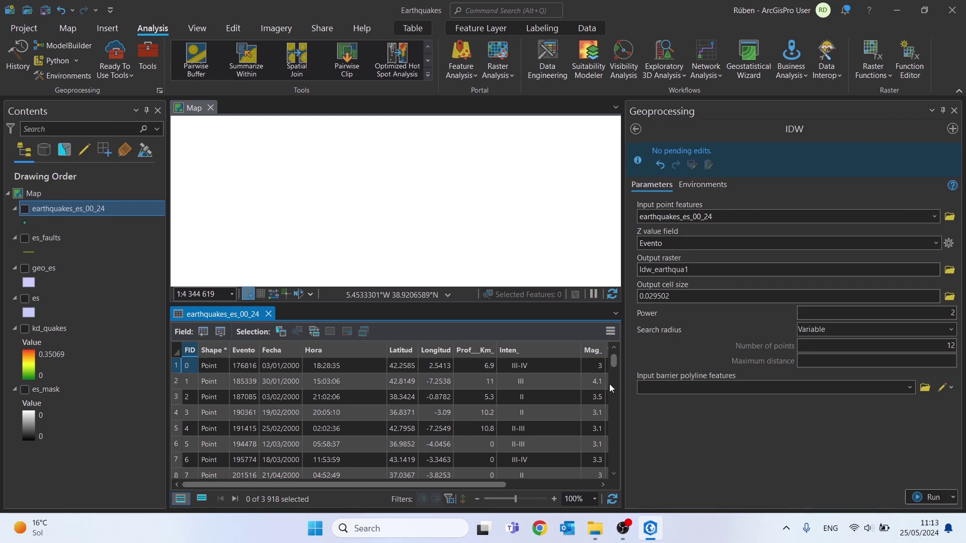
pyautogui.click(603, 484)
pyautogui.click(602, 484)
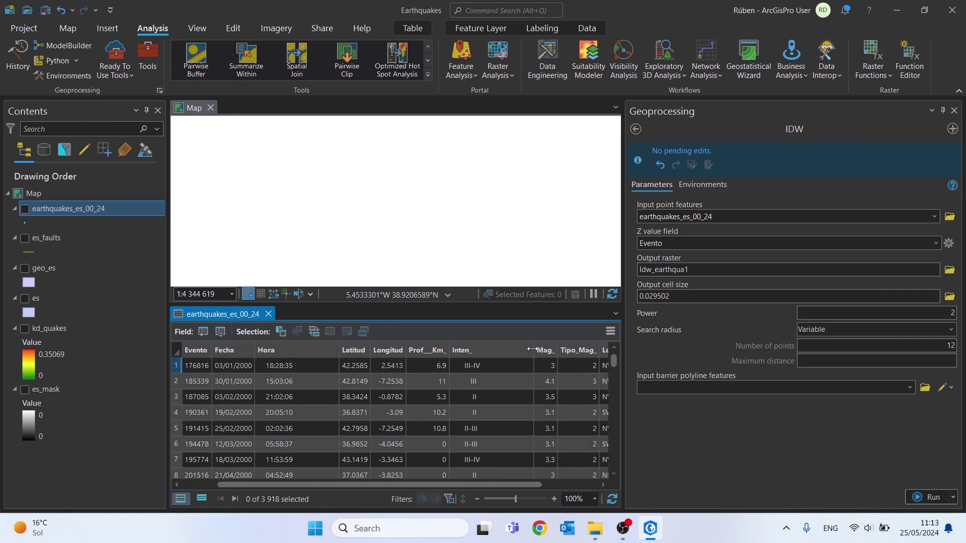
pyautogui.click(268, 315)
# Step: Set the IDW Z value field to Mag_ and the output cell size to 500
pyautogui.click(935, 244)
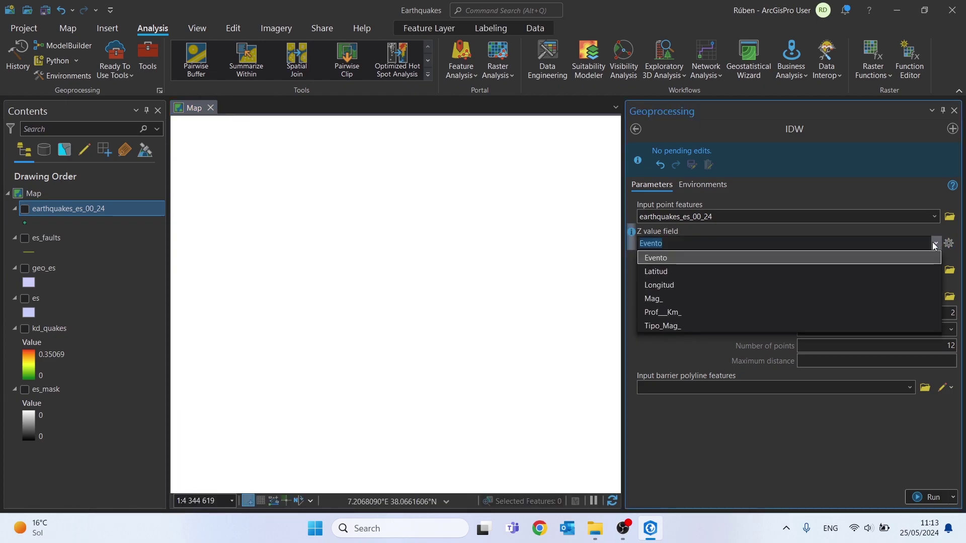
pyautogui.click(666, 300)
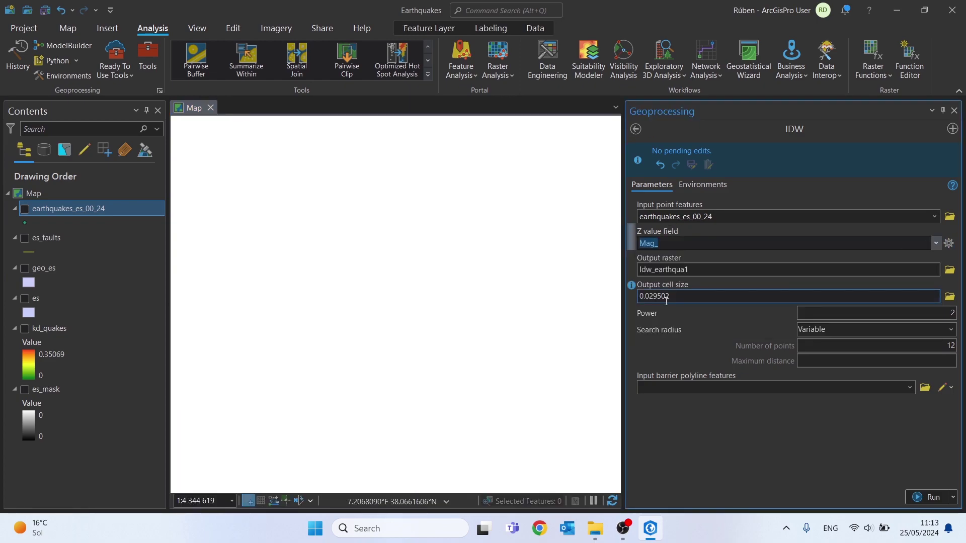
pyautogui.doubleClick(726, 296)
pyautogui.write('500')
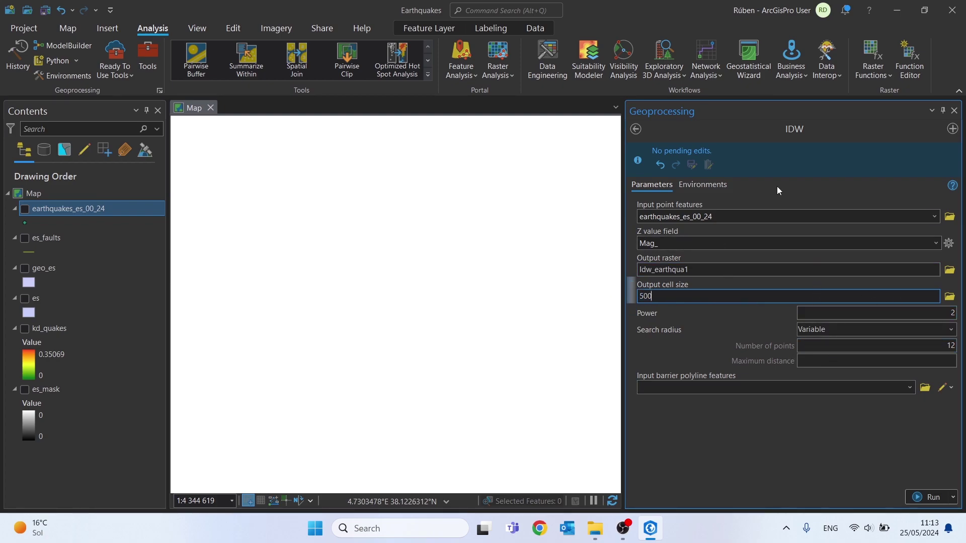
# Step: Set the IDW output coordinate system to Madrid_1870_Madrid_Spain and the processing extent to the es layer
pyautogui.click(708, 184)
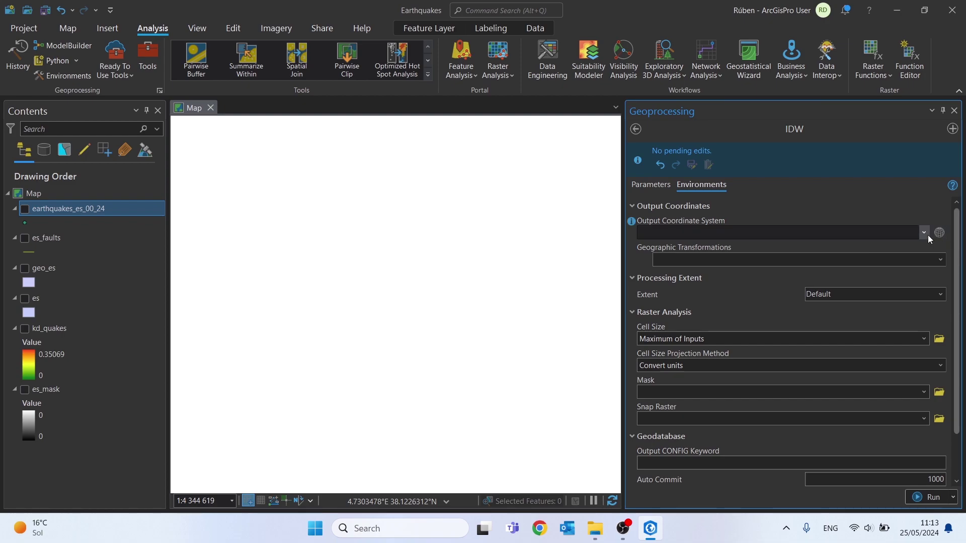
pyautogui.click(925, 234)
pyautogui.click(667, 248)
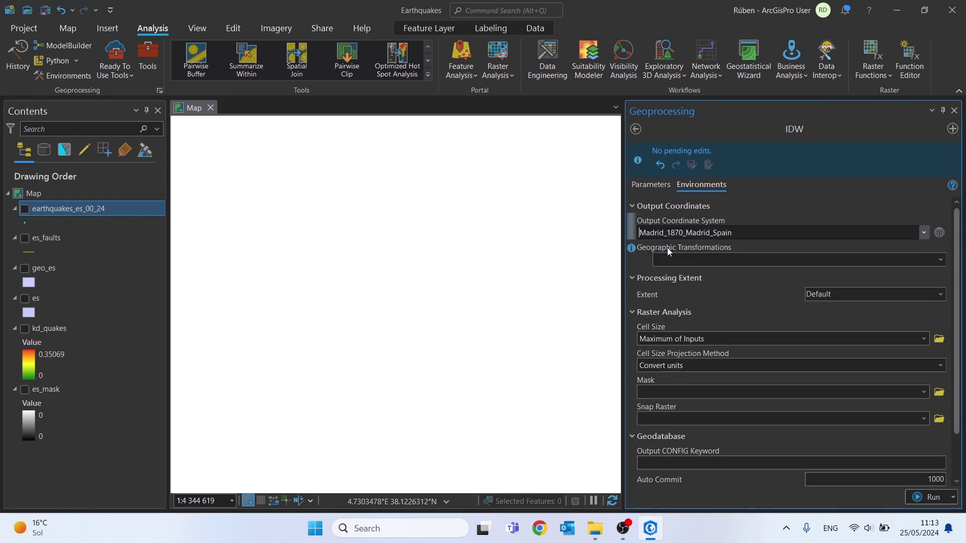
pyautogui.click(940, 294)
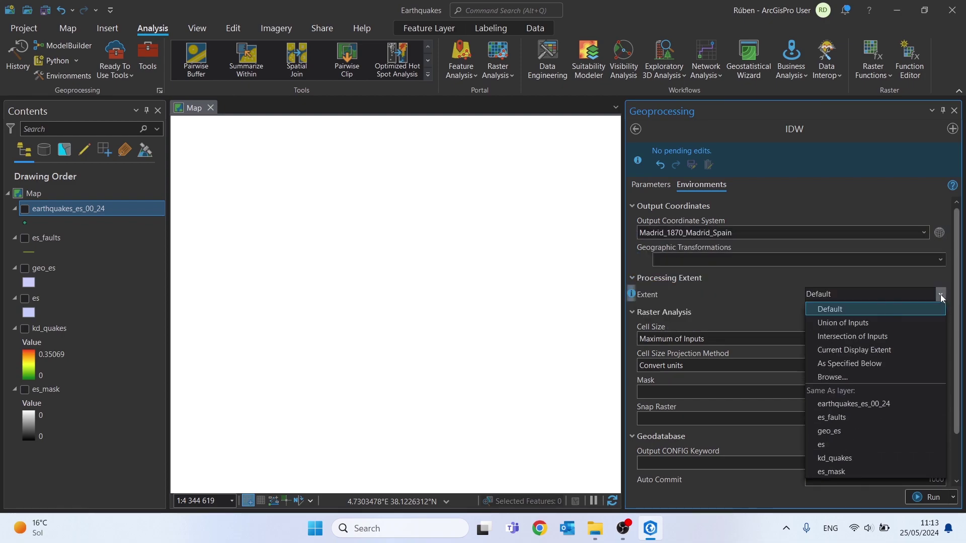
pyautogui.click(833, 446)
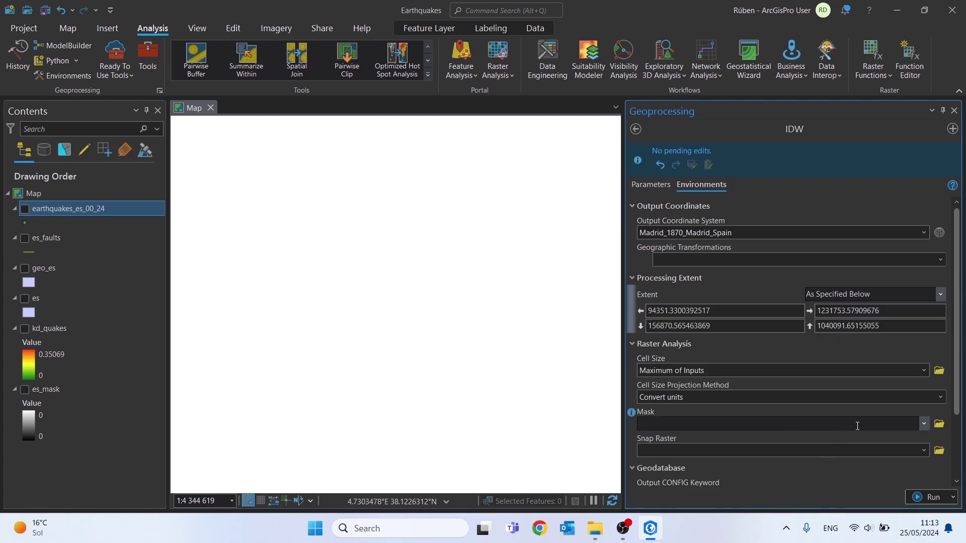
# Step: Use es_mask as both the mask and the snap raster for IDW and run the tool
pyautogui.click(925, 424)
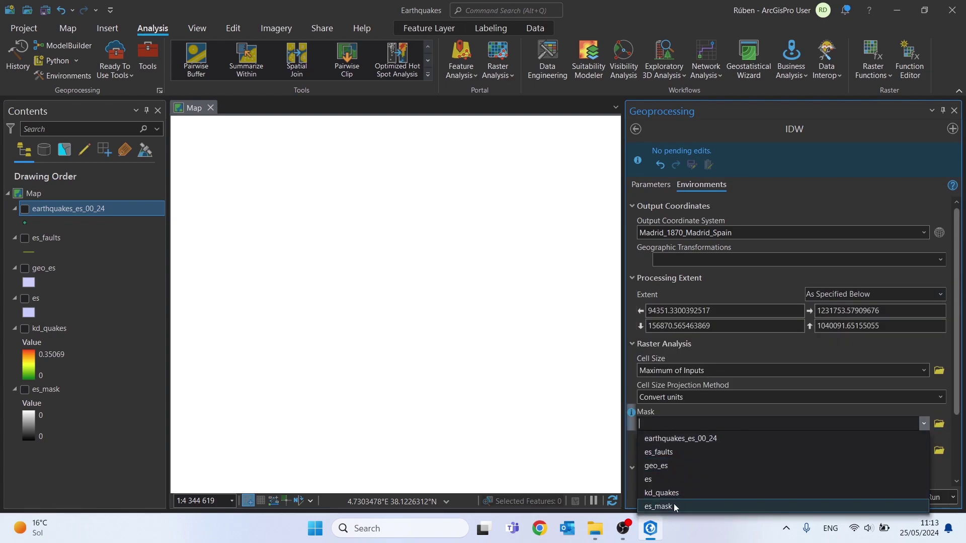
pyautogui.click(696, 482)
pyautogui.click(923, 449)
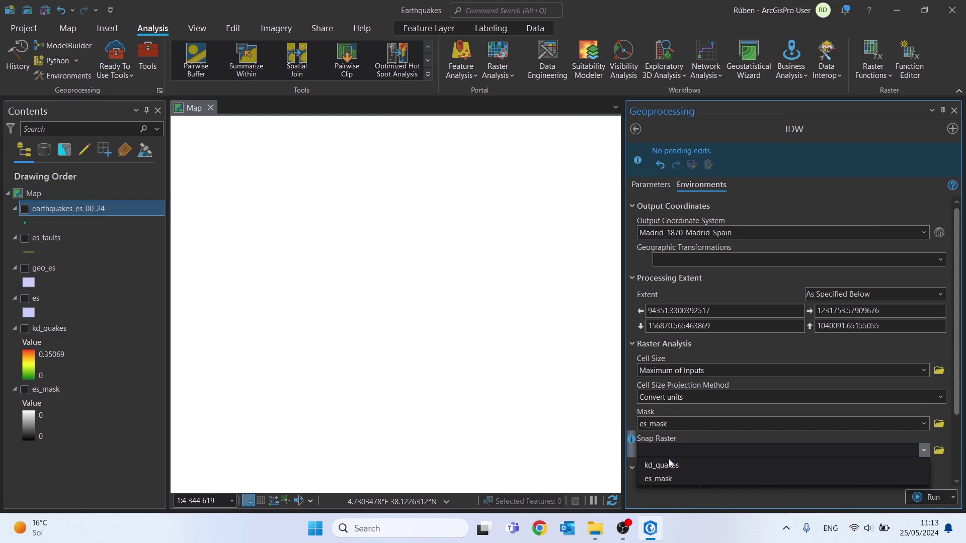
pyautogui.click(663, 481)
pyautogui.click(926, 499)
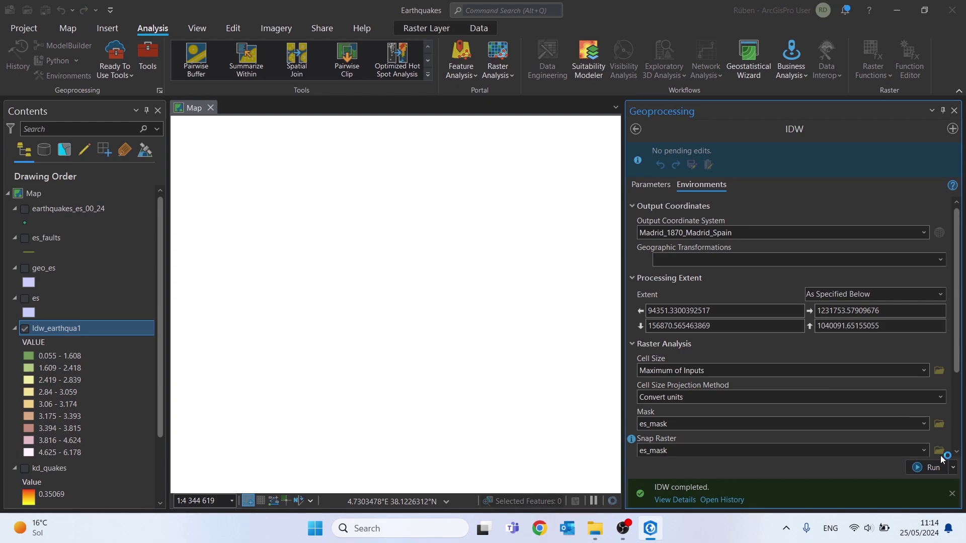
# Step: Symbolize the Idw_earthqua1 raster with Stretch and a green-yellow-red color scheme
pyautogui.click(955, 110)
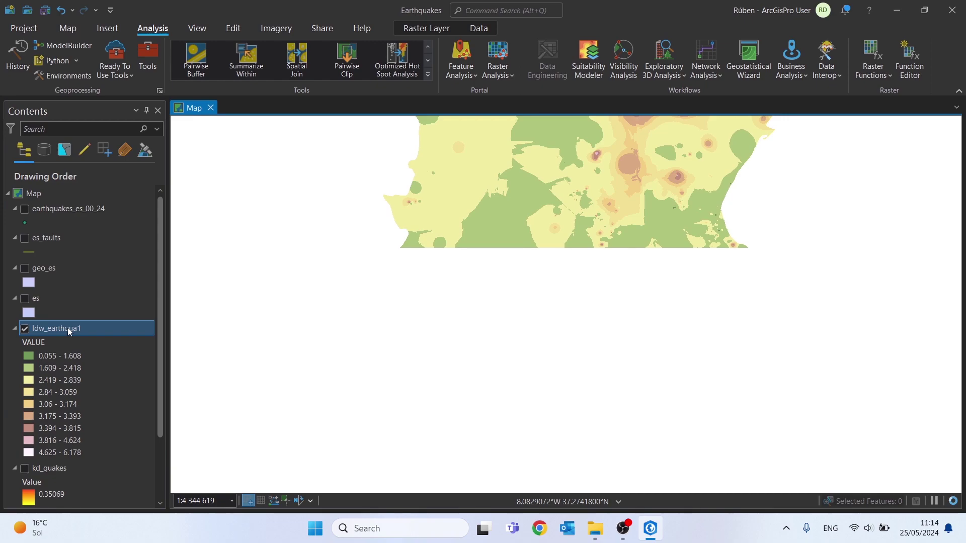
pyautogui.rightClick(67, 328)
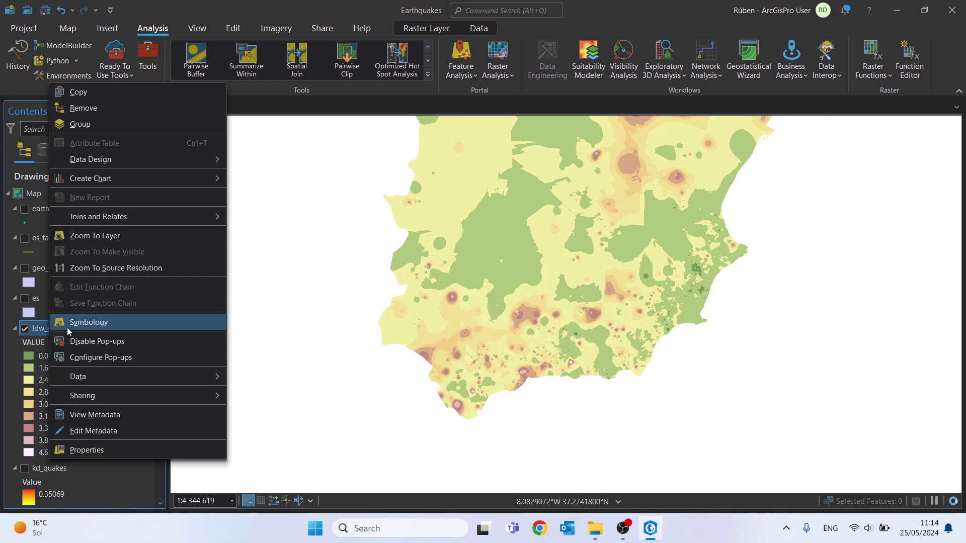
pyautogui.click(115, 316)
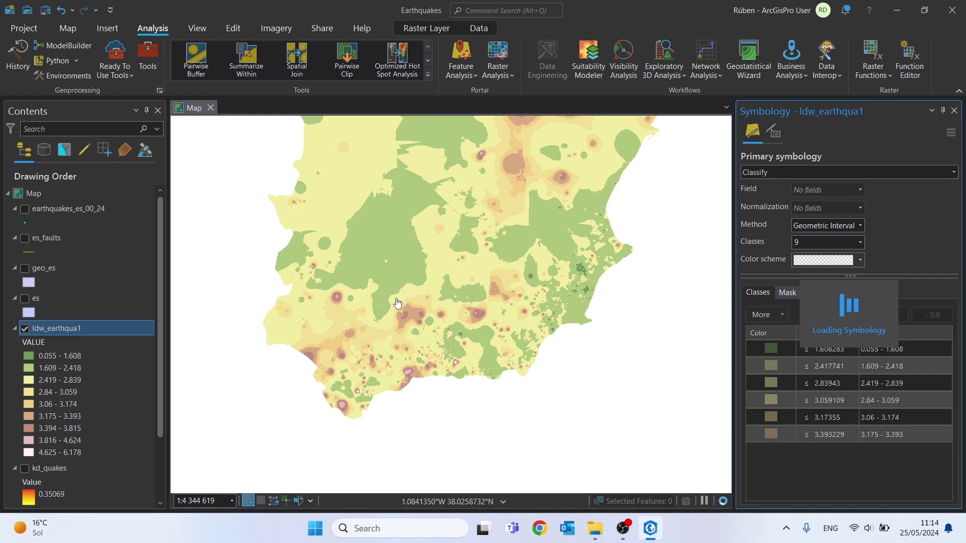
pyautogui.click(743, 209)
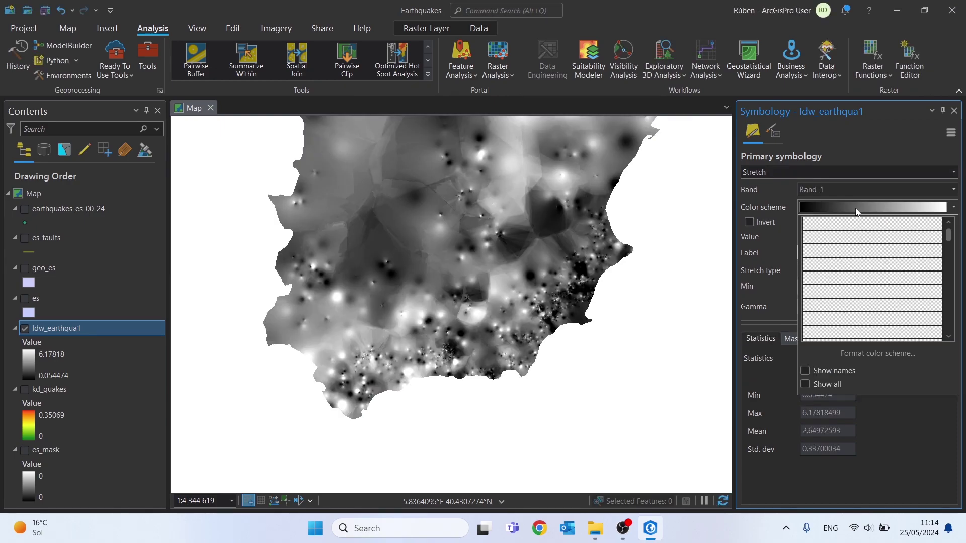
pyautogui.click(856, 207)
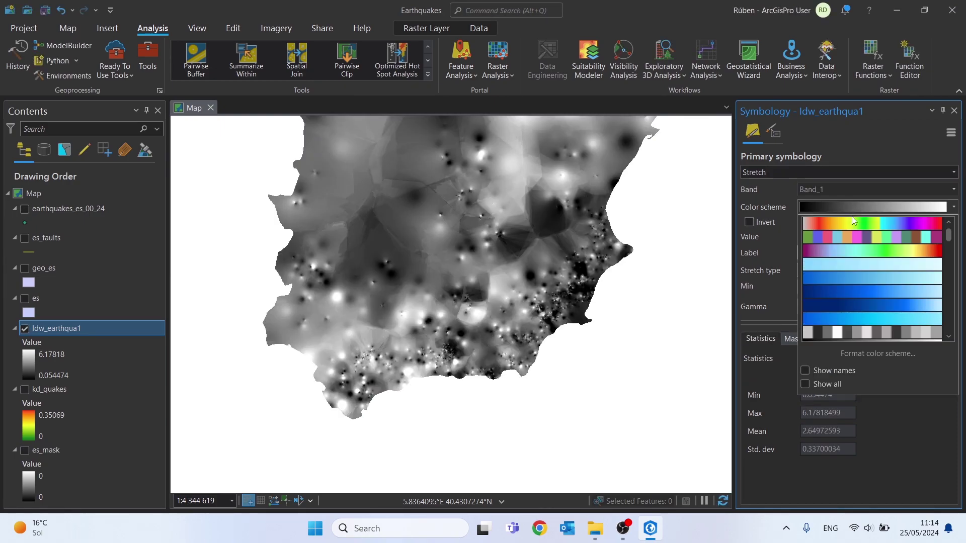
pyautogui.click(843, 251)
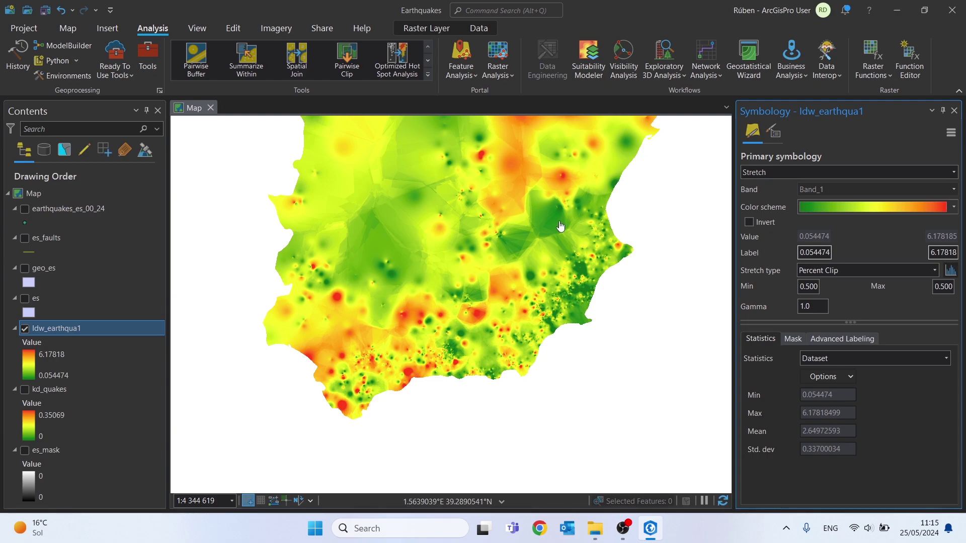
# Step: Inspect the magnitude raster over southern Spain, then hide Idw_earthqua1 and close its symbology settings
pyautogui.scroll(2, 568, 245)
pyautogui.moveTo(578, 252); pyautogui.dragTo(479, 145)
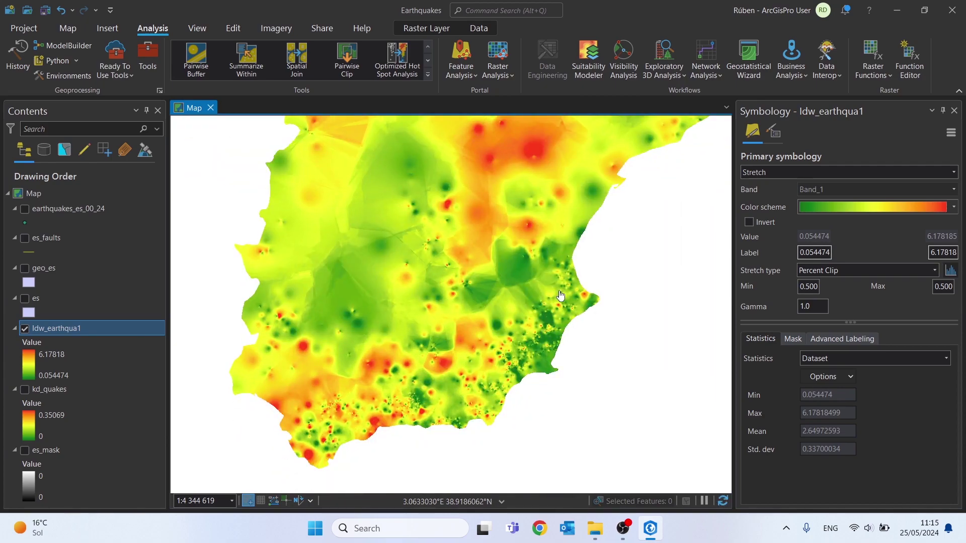
pyautogui.moveTo(449, 332); pyautogui.dragTo(500, 322)
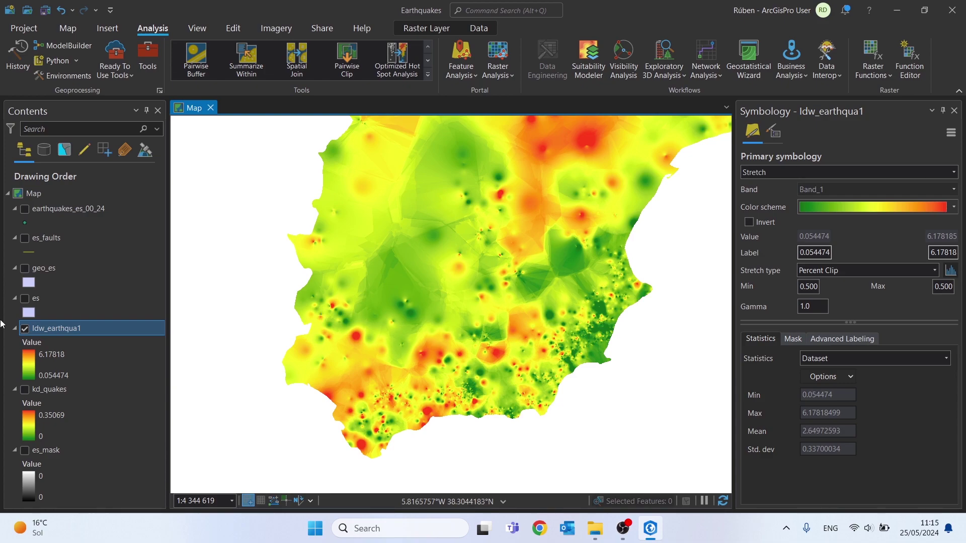
pyautogui.click(24, 330)
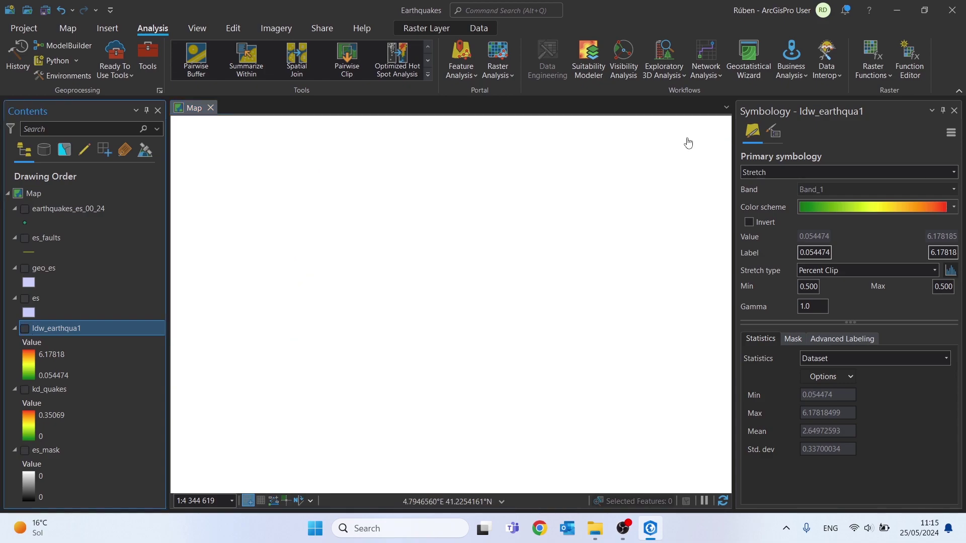
pyautogui.click(955, 111)
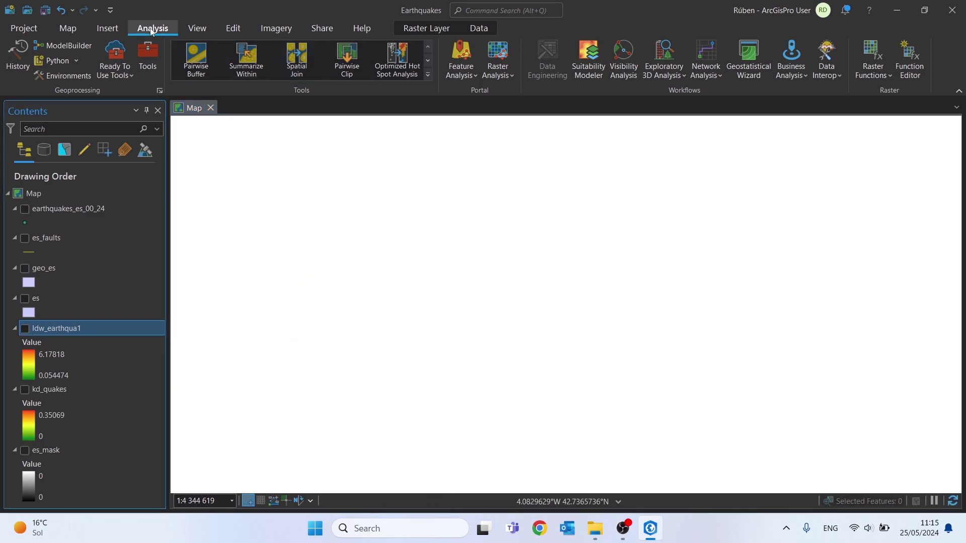
# Step: Open the IDW tool again with earthquakes_es_00_24 as the input point features
pyautogui.click(426, 75)
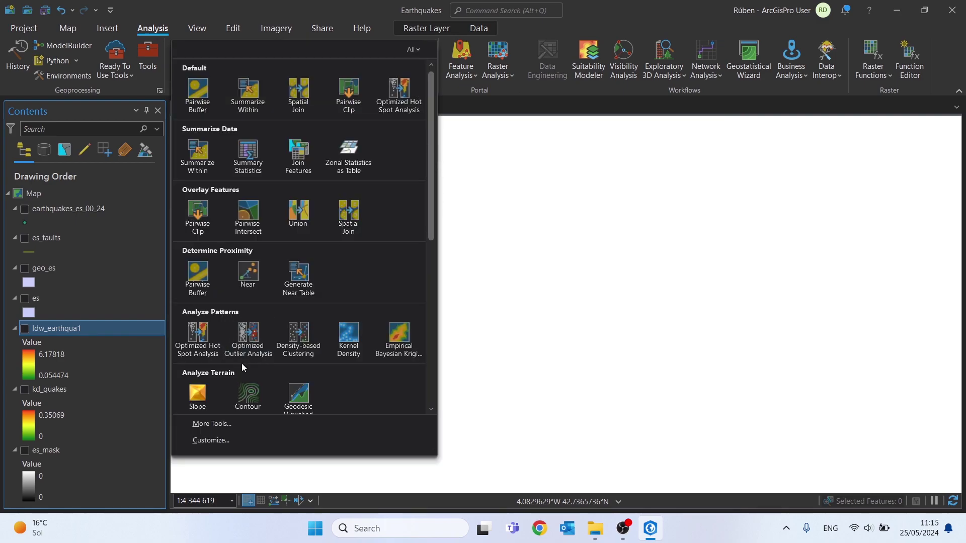
pyautogui.click(211, 424)
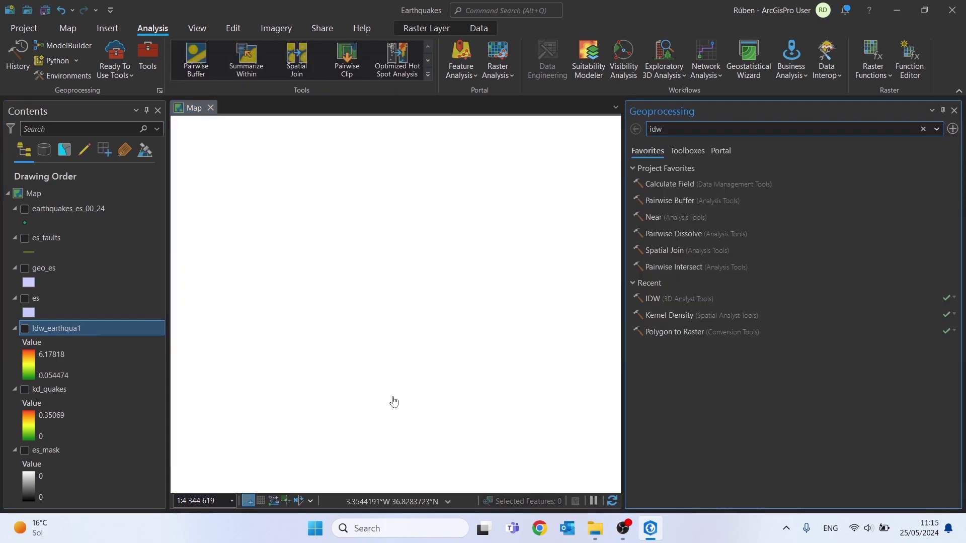
pyautogui.click(653, 299)
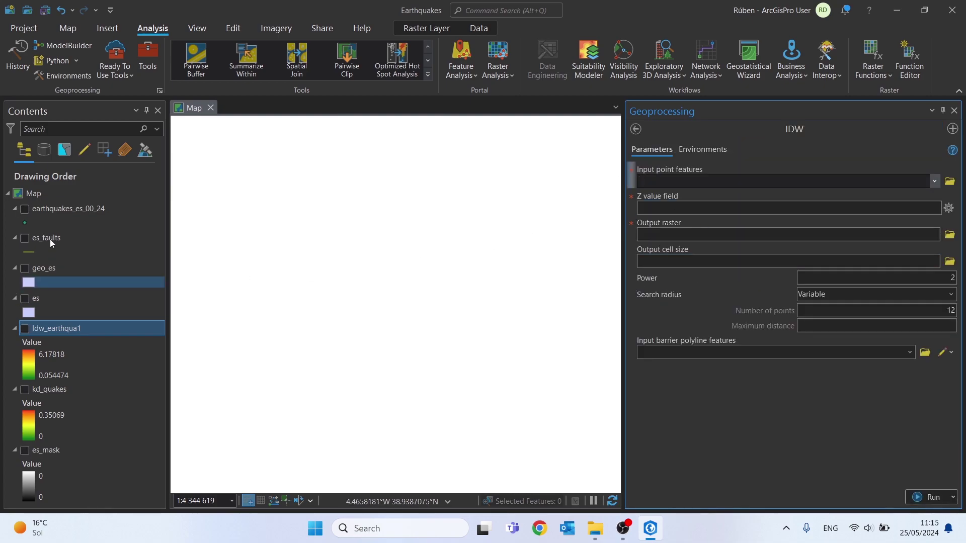
pyautogui.click(50, 211)
pyautogui.moveTo(236, 207); pyautogui.dragTo(680, 183)
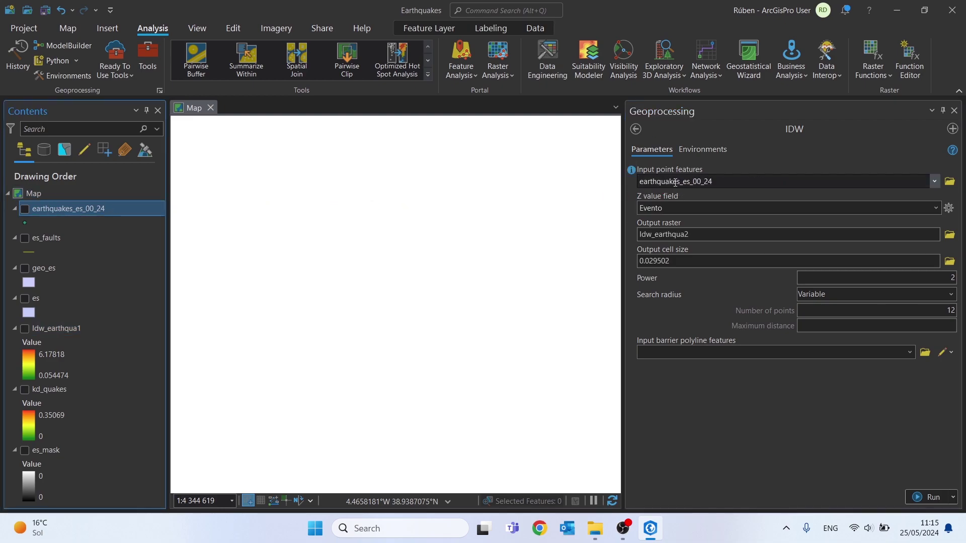
# Step: Examine the depth and magnitude fields in the earthquake attribute table by sorting on Prof__Km_ and Mag_, then close the table
pyautogui.rightClick(94, 210)
pyautogui.press('Escape')
pyautogui.moveTo(303, 483); pyautogui.dragTo(401, 482)
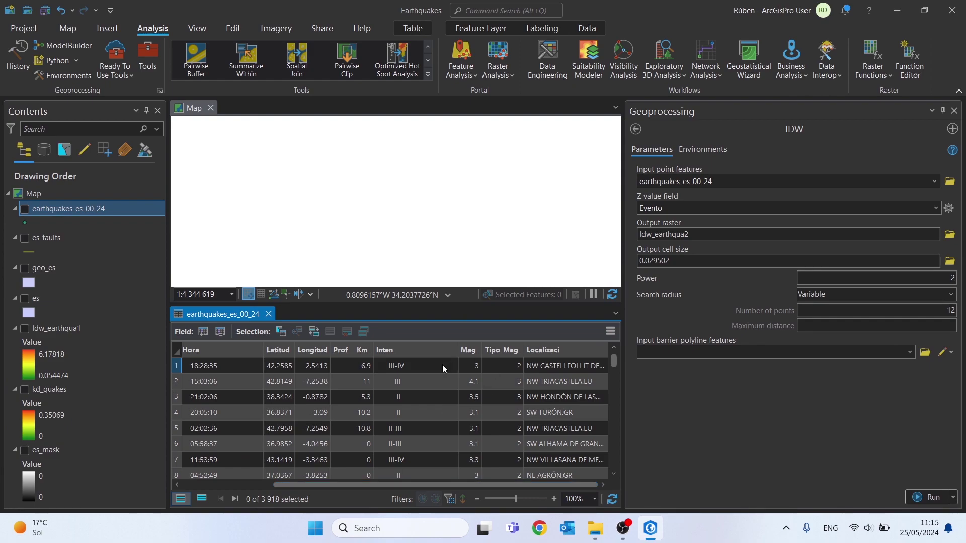
pyautogui.doubleClick(351, 349)
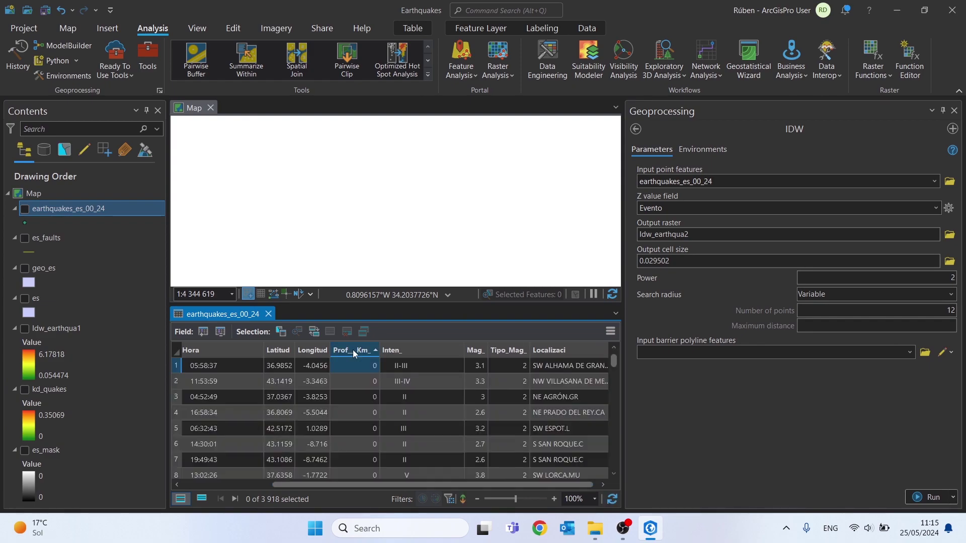
pyautogui.doubleClick(476, 351)
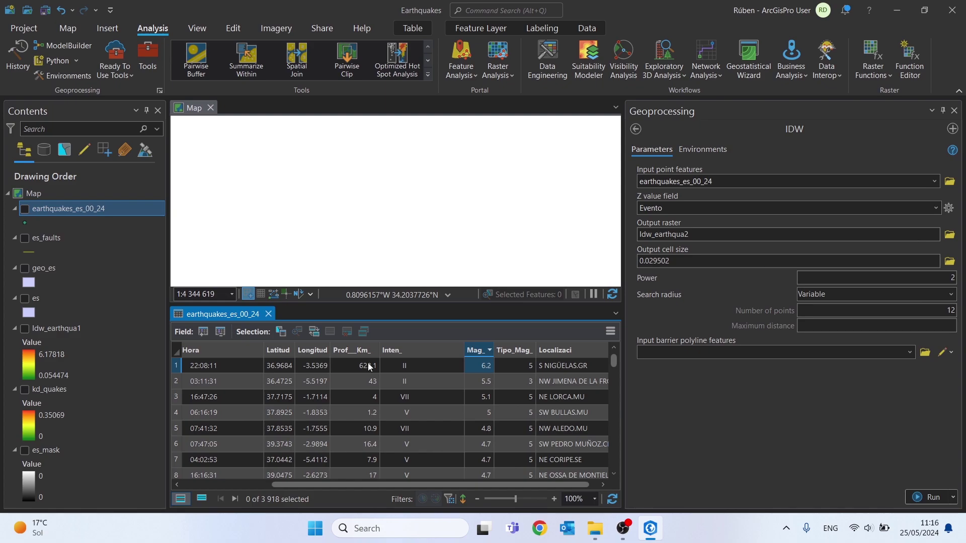
pyautogui.click(268, 314)
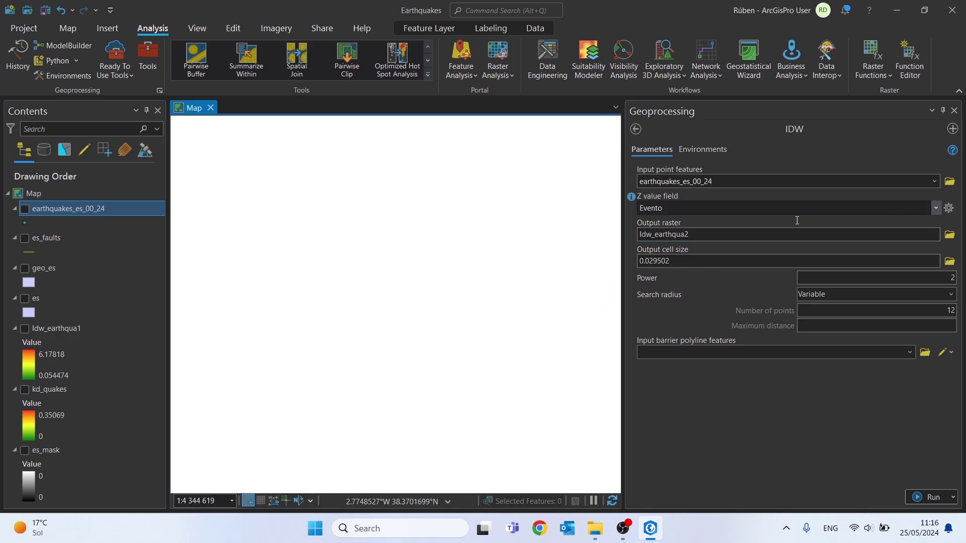
# Step: Set IDW to interpolate the Prof__Km_ field into an output raster named idw_depth with a cell size of 500
pyautogui.click(934, 207)
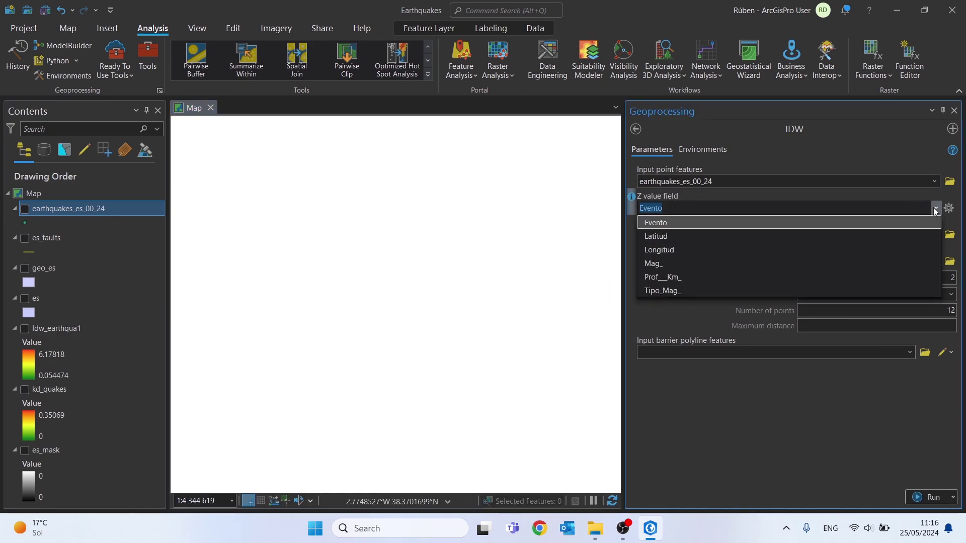
pyautogui.click(663, 277)
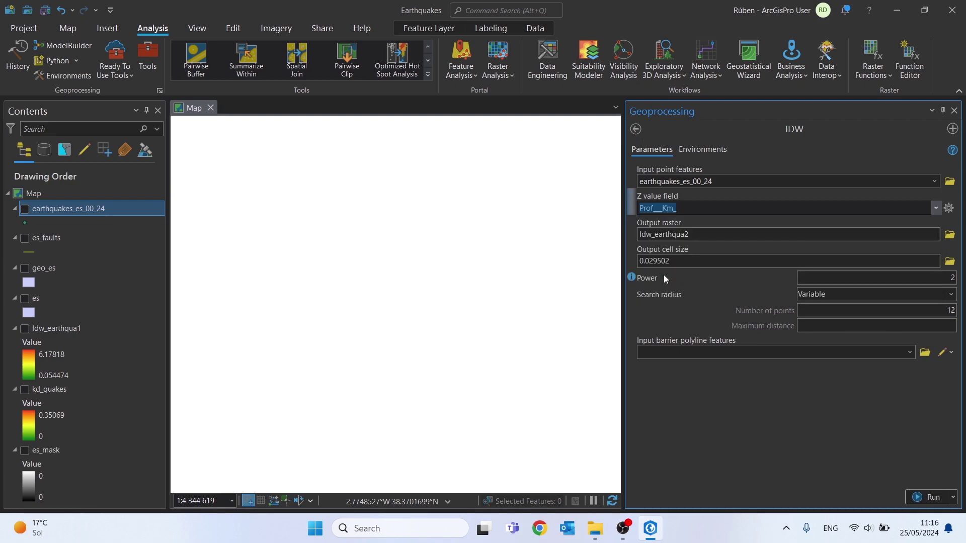
pyautogui.click(949, 237)
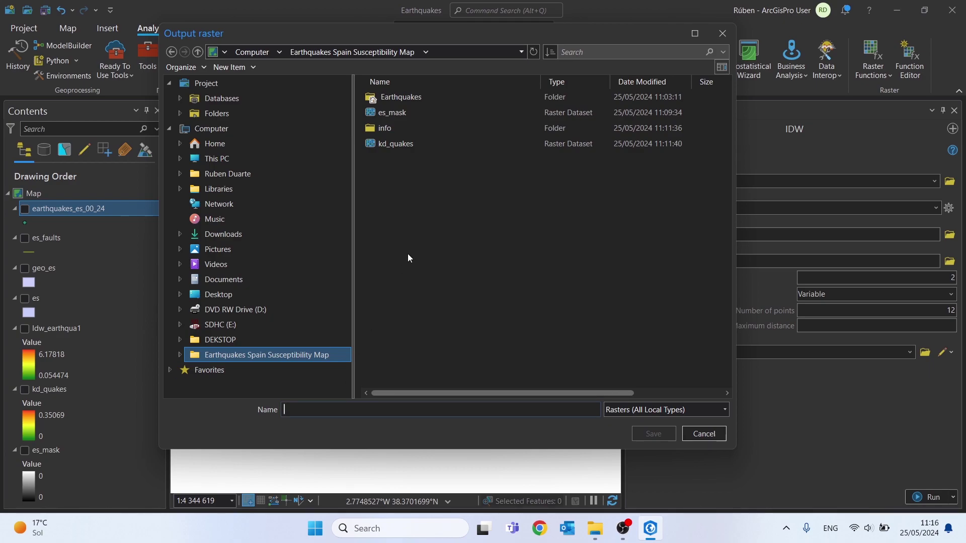
pyautogui.click(300, 405)
pyautogui.write('idw_')
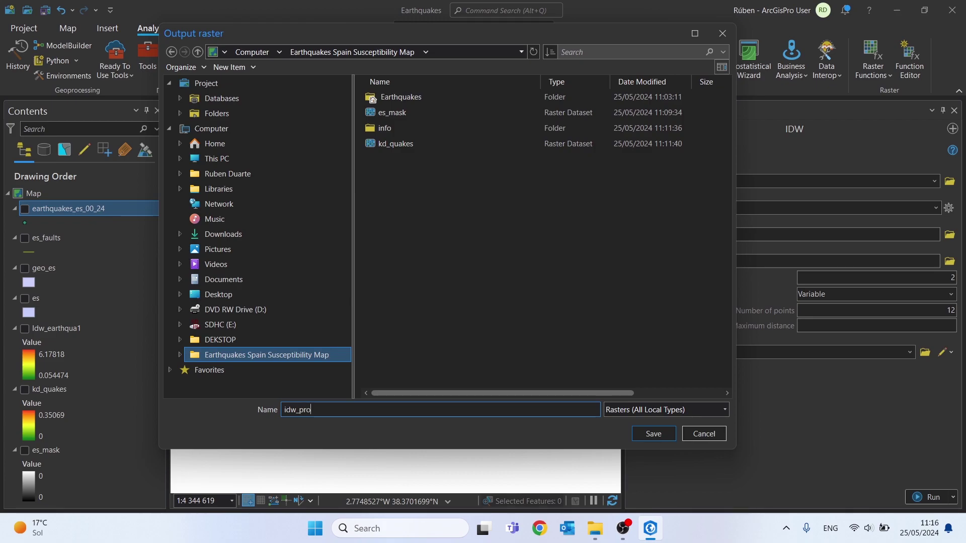
pyautogui.write('depth')
pyautogui.click(654, 434)
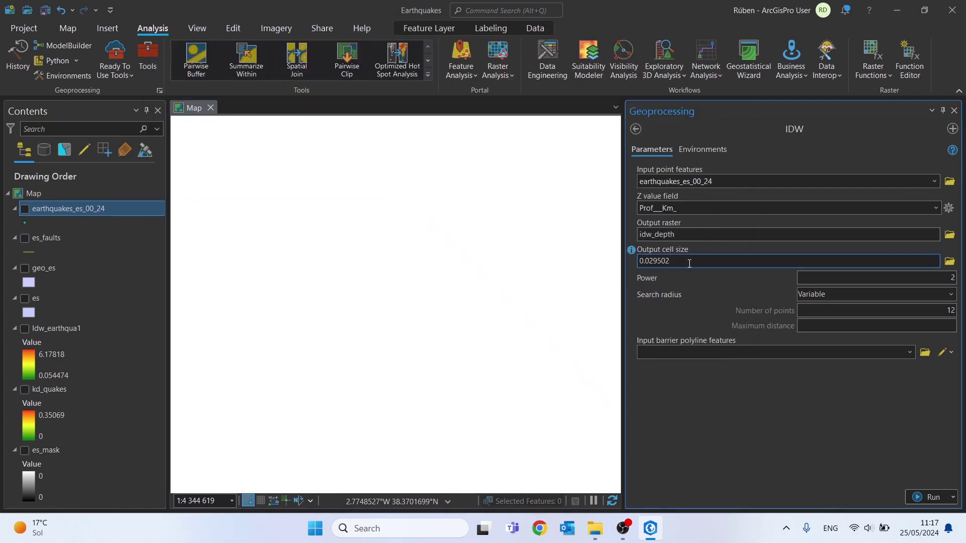
pyautogui.write('100')
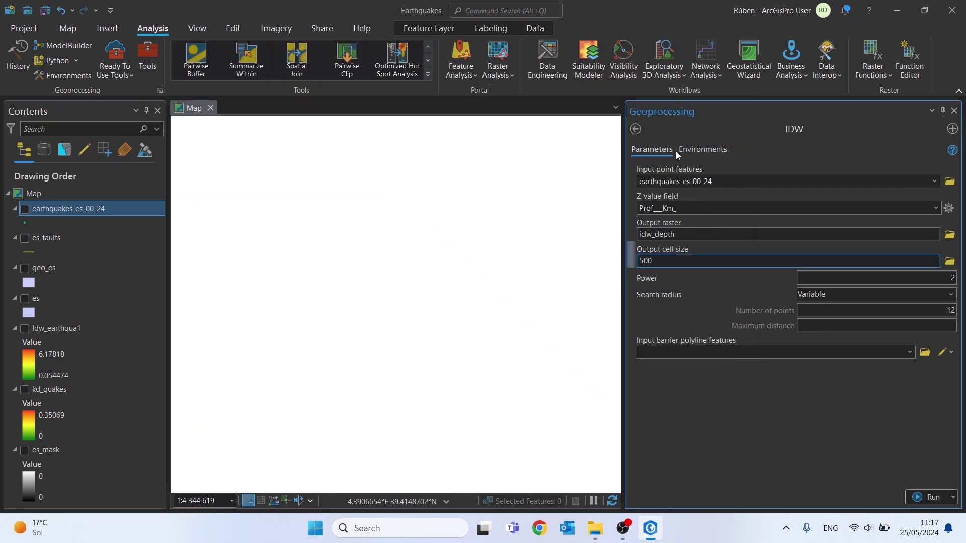
# Step: Set the IDW output coordinate system to the current map's Madrid_1870_Madrid_Spain and the processing extent to the es layer
pyautogui.click(702, 150)
pyautogui.click(925, 197)
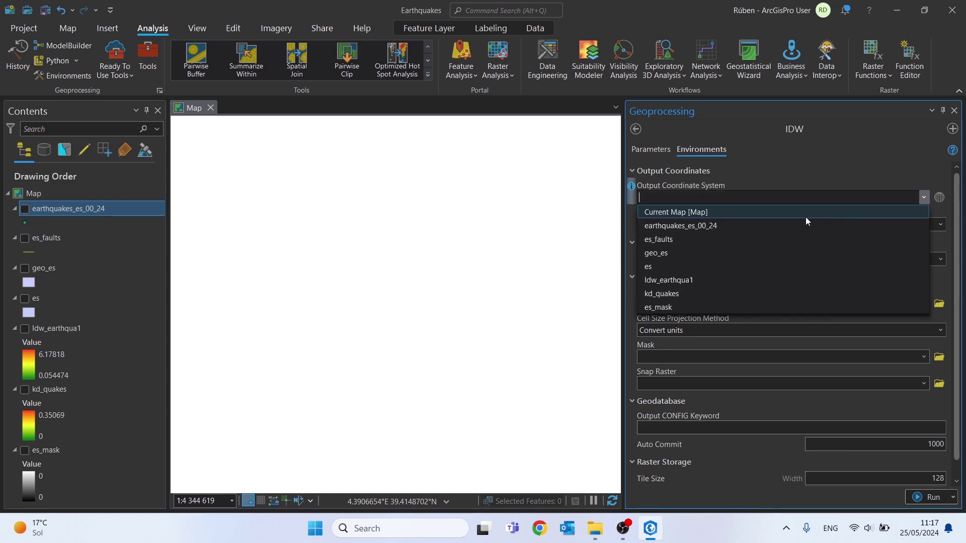
pyautogui.click(746, 213)
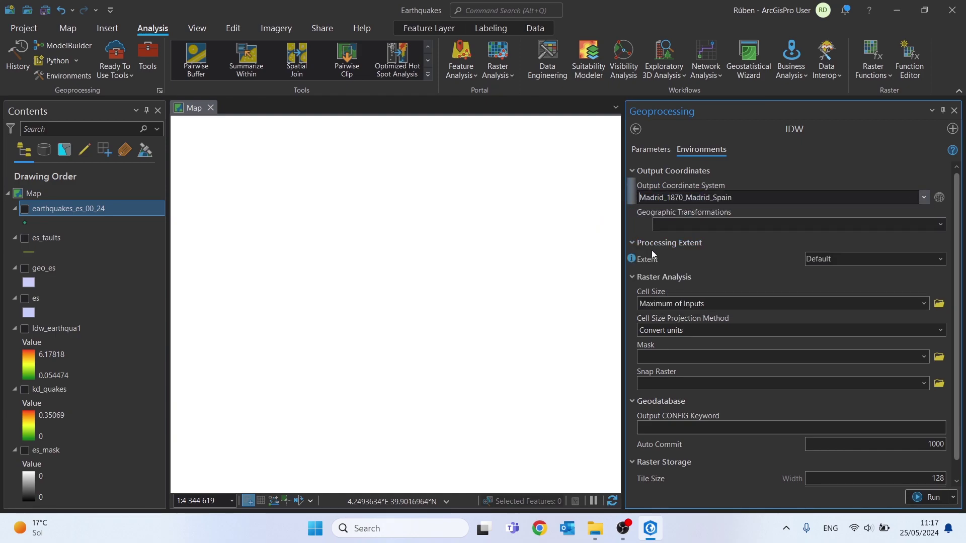
pyautogui.click(935, 257)
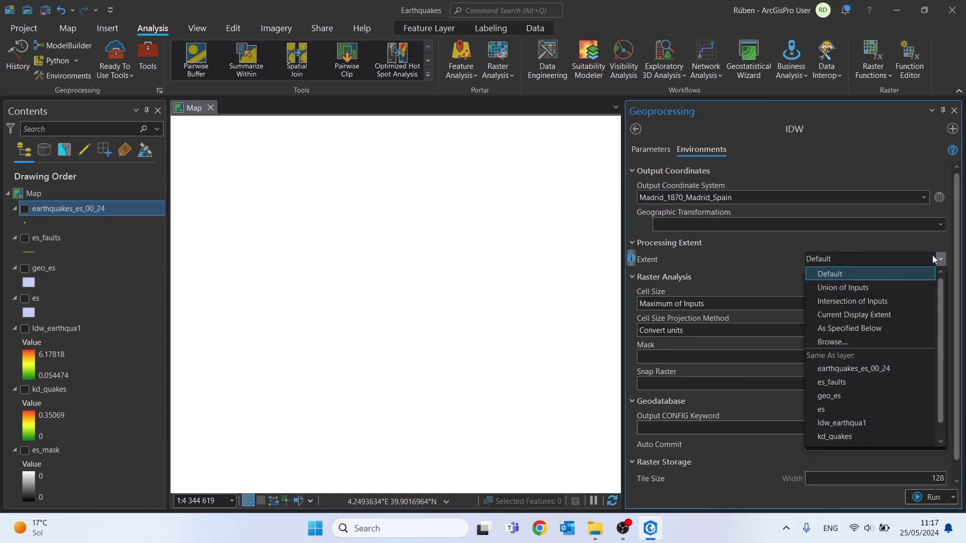
pyautogui.click(838, 414)
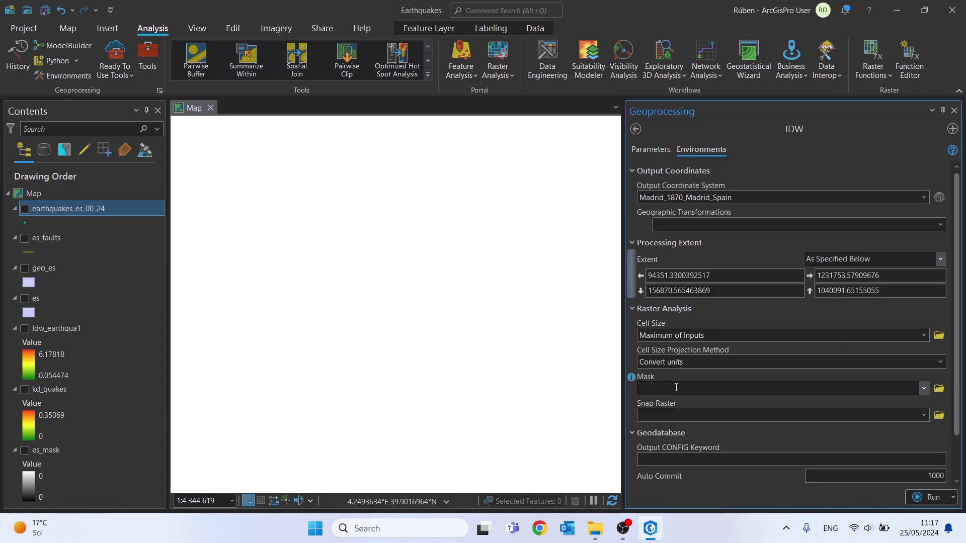
# Step: Use es_mask as mask and snap raster for the depth interpolation and run IDW
pyautogui.click(921, 389)
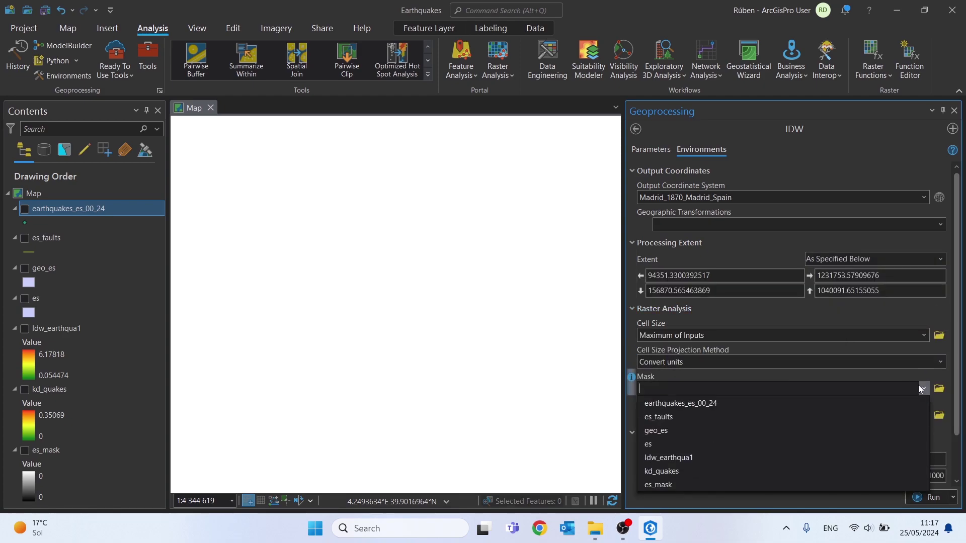
pyautogui.click(678, 484)
pyautogui.click(925, 415)
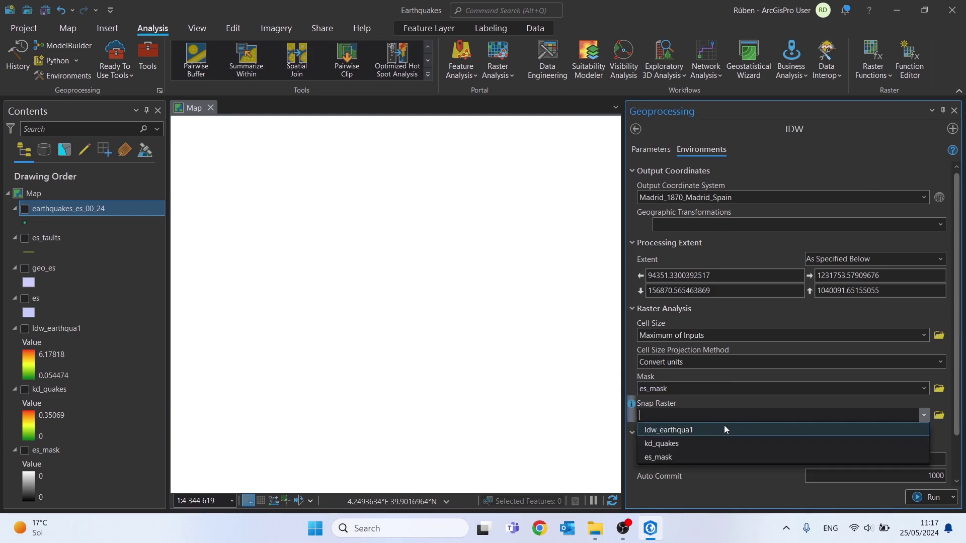
pyautogui.click(652, 457)
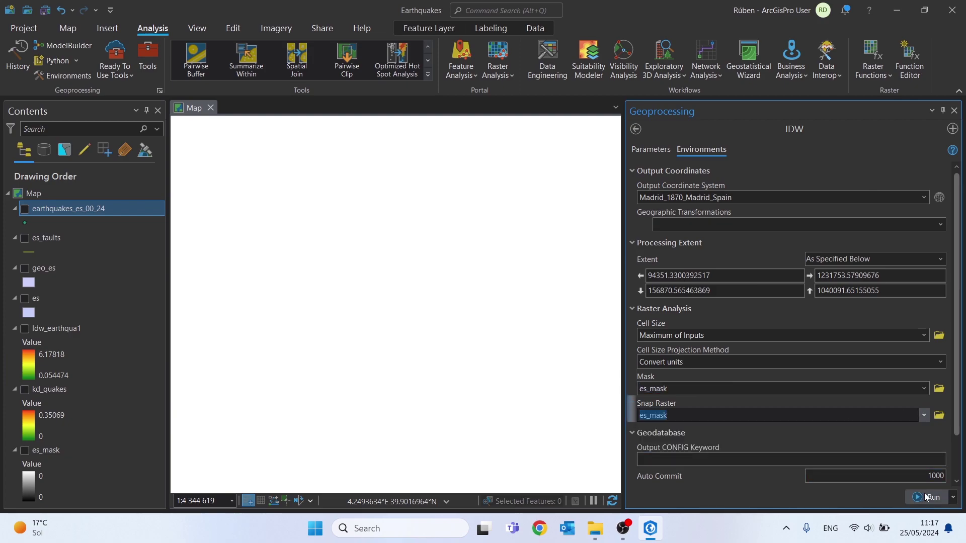
pyautogui.click(926, 497)
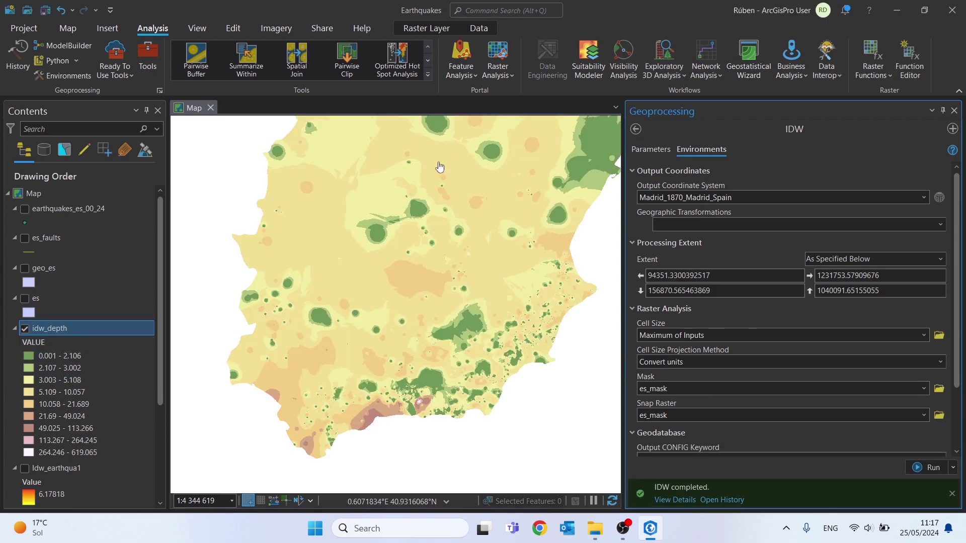
# Step: Symbolize the idw_depth raster with Stretch and the green-yellow-red color scheme
pyautogui.rightClick(67, 330)
pyautogui.click(95, 327)
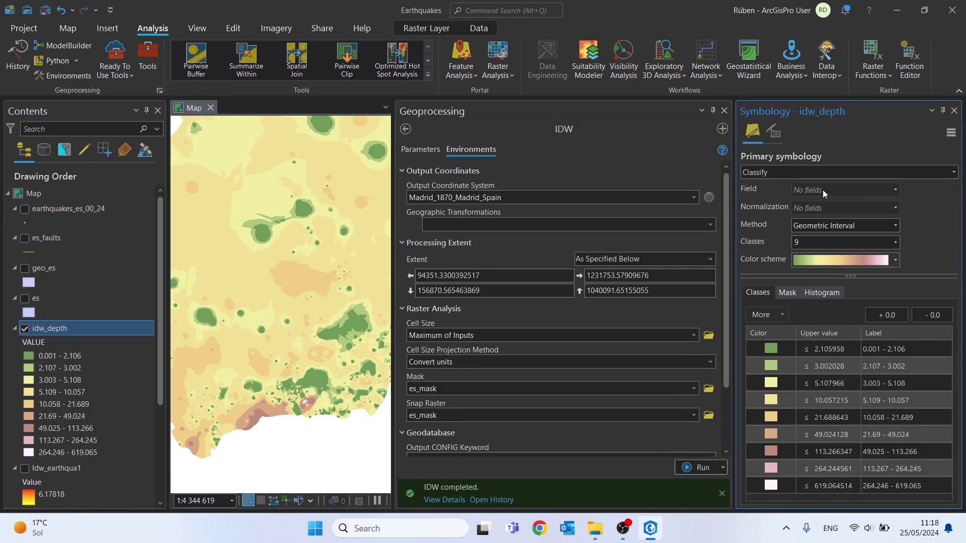
pyautogui.click(825, 174)
pyautogui.click(750, 205)
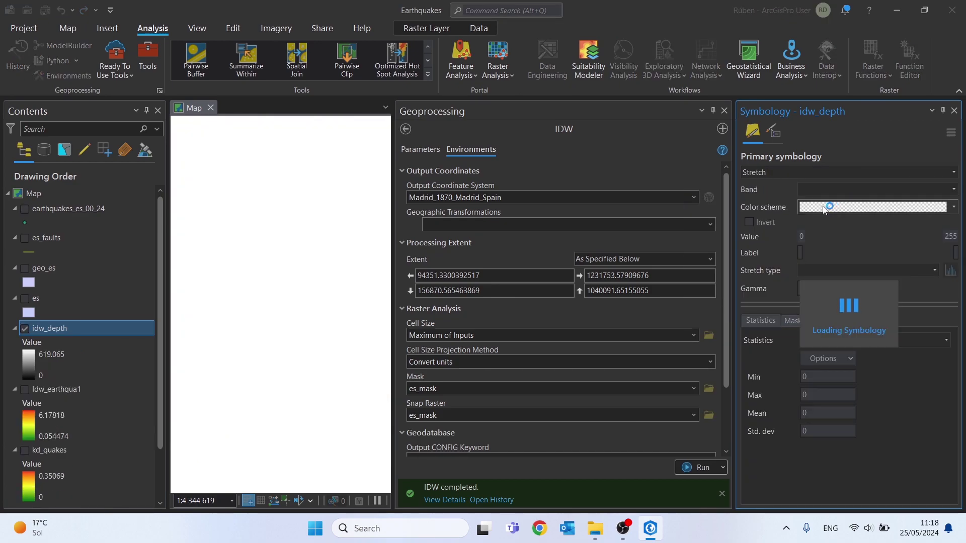
pyautogui.click(836, 207)
pyautogui.click(842, 266)
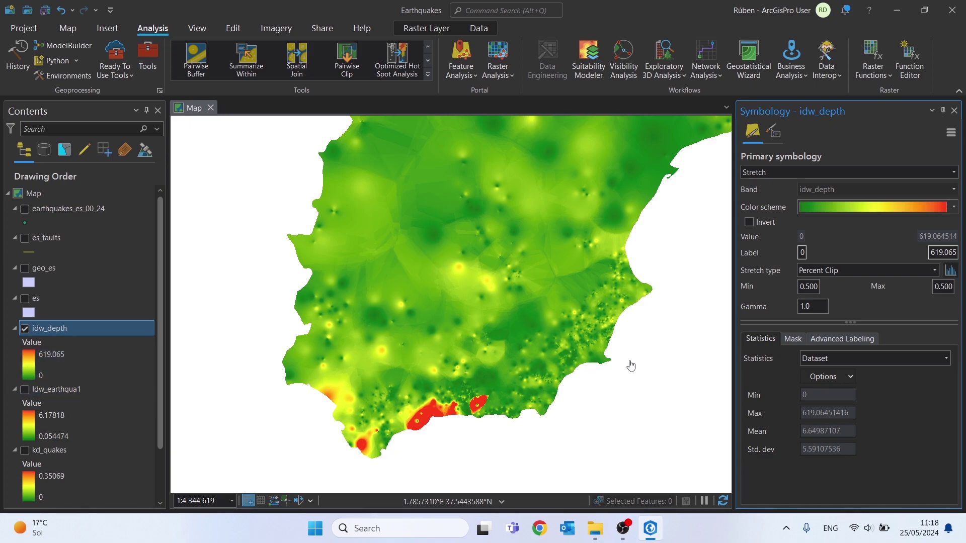
# Step: Invert the color scheme of the idw_depth raster and inspect the result across Spain, down to the southern coast
pyautogui.click(752, 224)
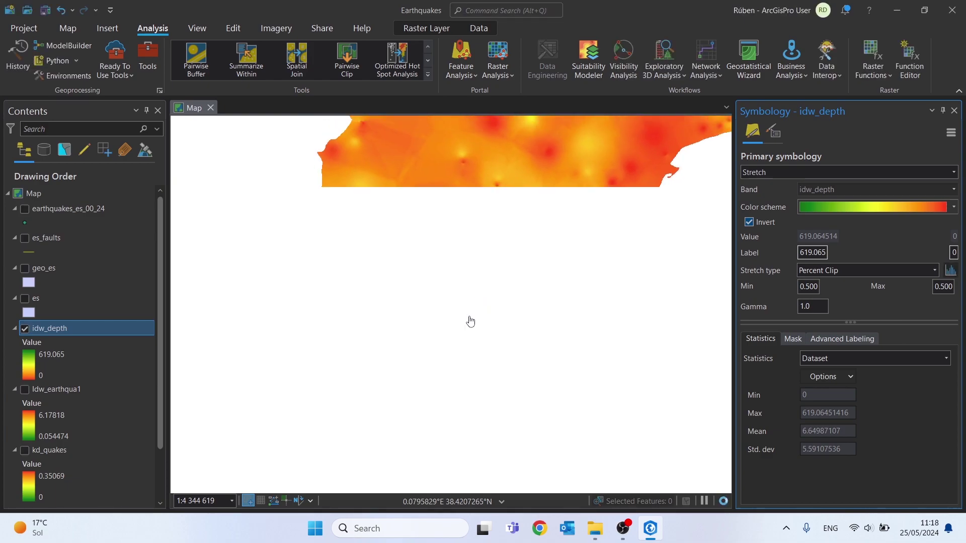
pyautogui.moveTo(359, 353); pyautogui.dragTo(355, 371)
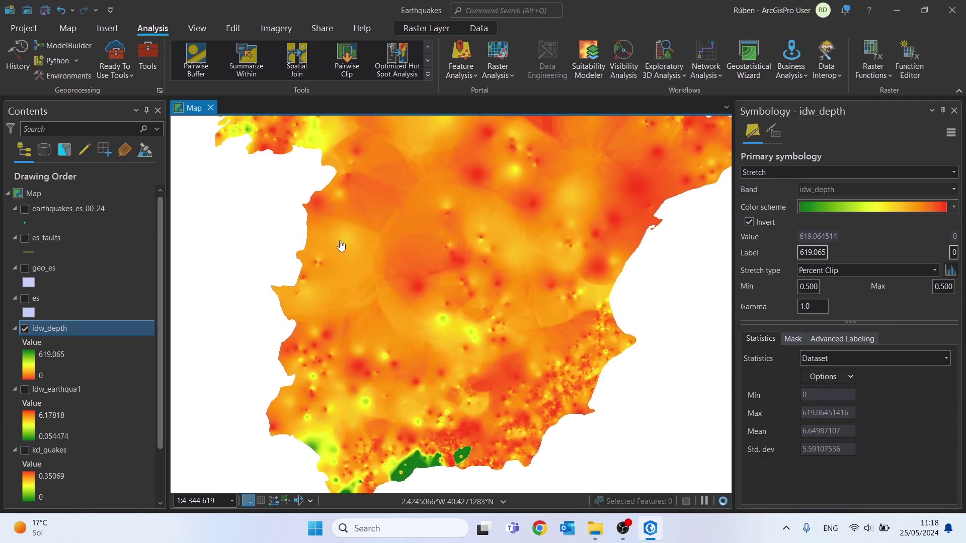
pyautogui.moveTo(341, 248); pyautogui.dragTo(359, 303)
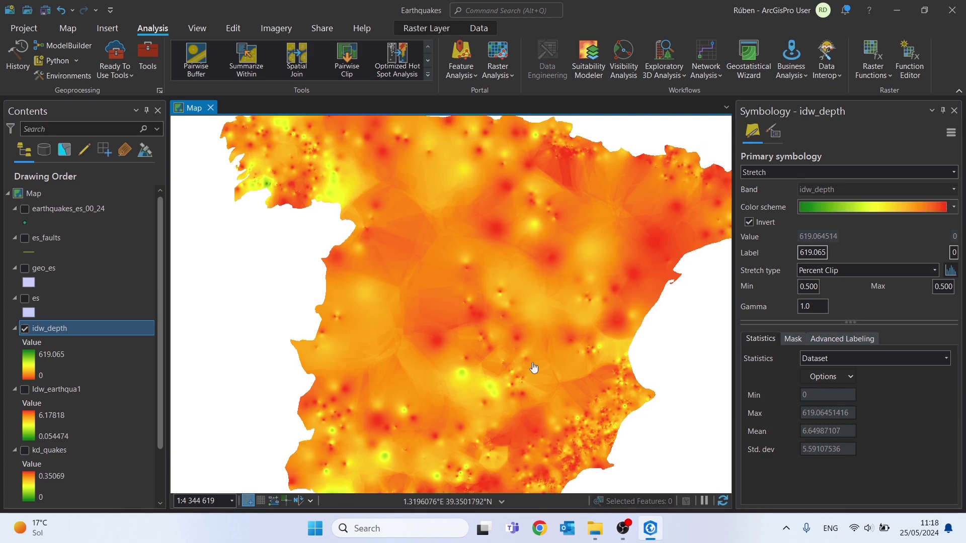
pyautogui.moveTo(554, 360); pyautogui.dragTo(596, 190)
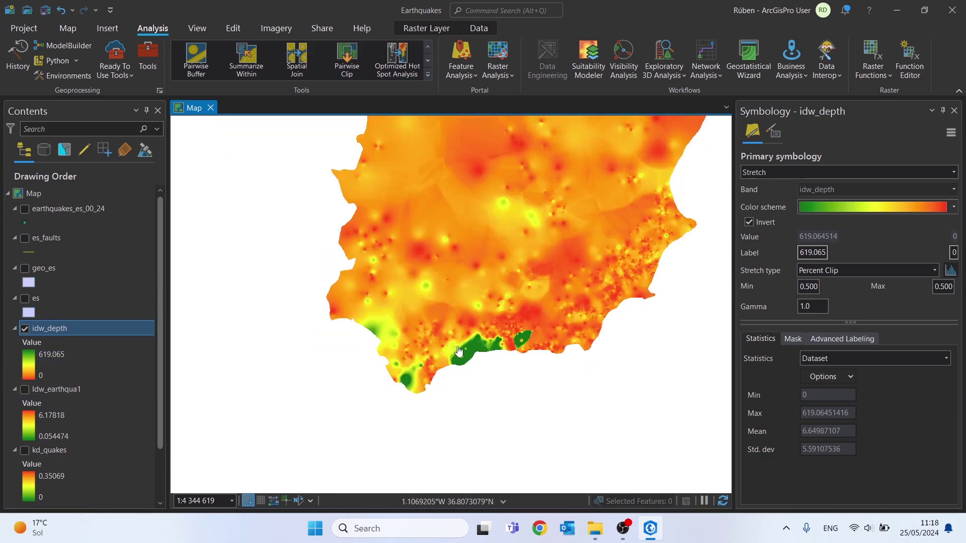
pyautogui.moveTo(449, 374); pyautogui.dragTo(448, 355)
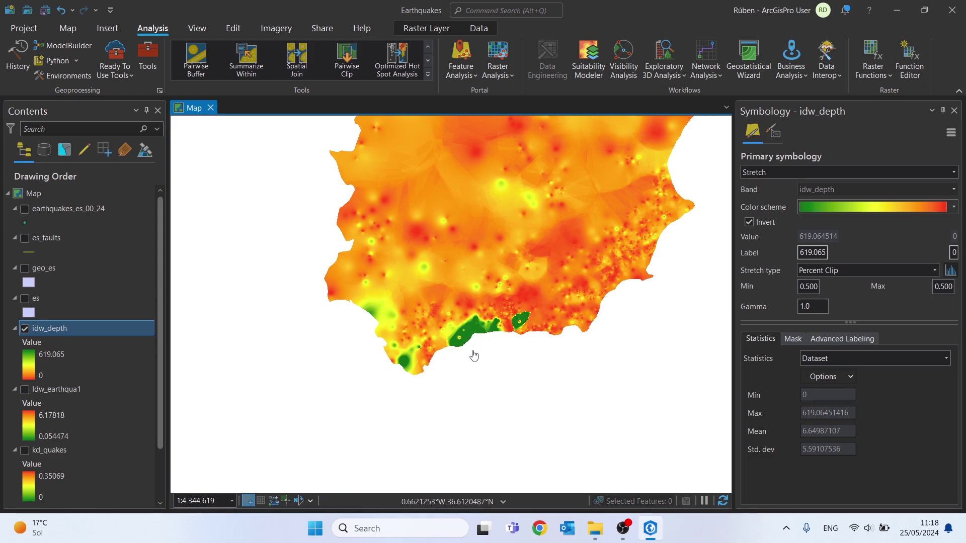
# Step: Export the Idw_earthqua1 raster as idw_mag into the Earthquakes Spain Susceptibility Map folder
pyautogui.click(50, 390)
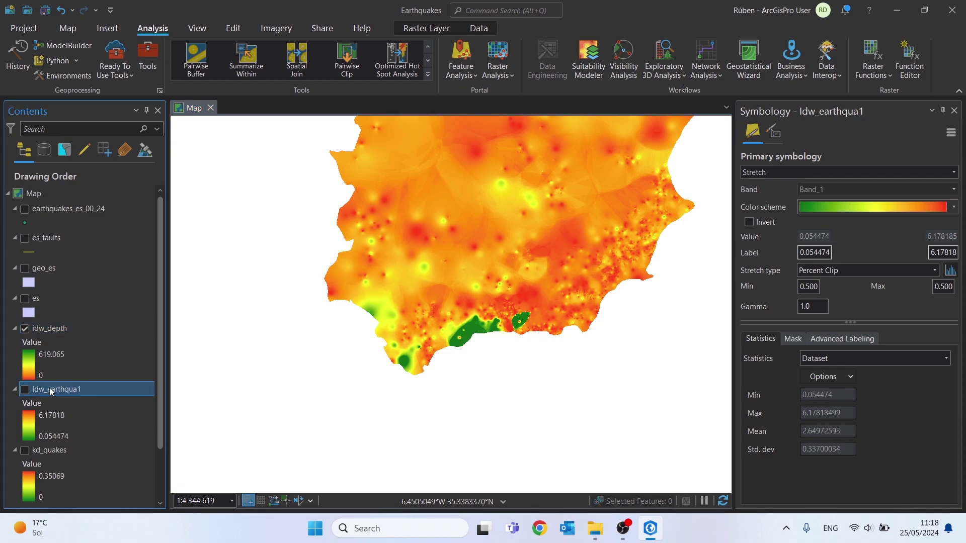
pyautogui.rightClick(50, 392)
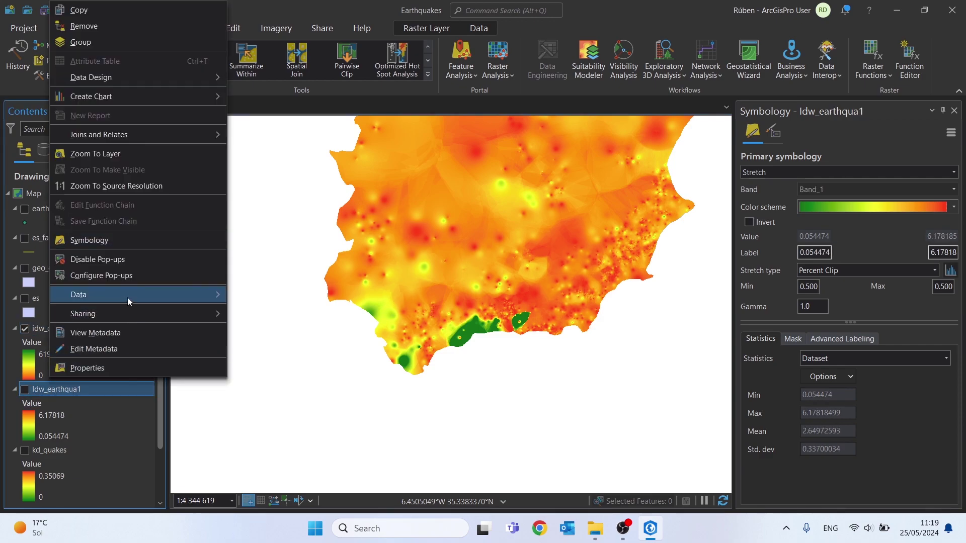
pyautogui.moveTo(128, 295)
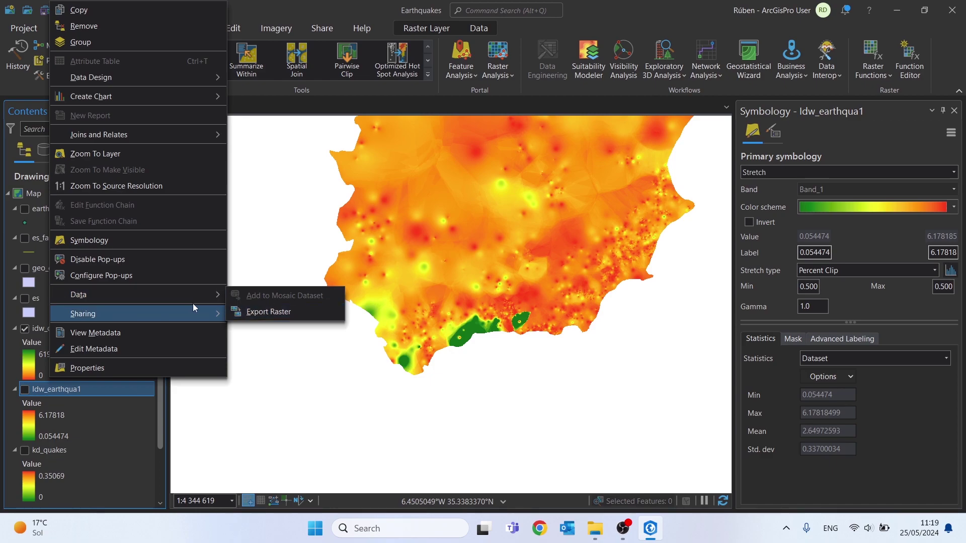
pyautogui.click(268, 312)
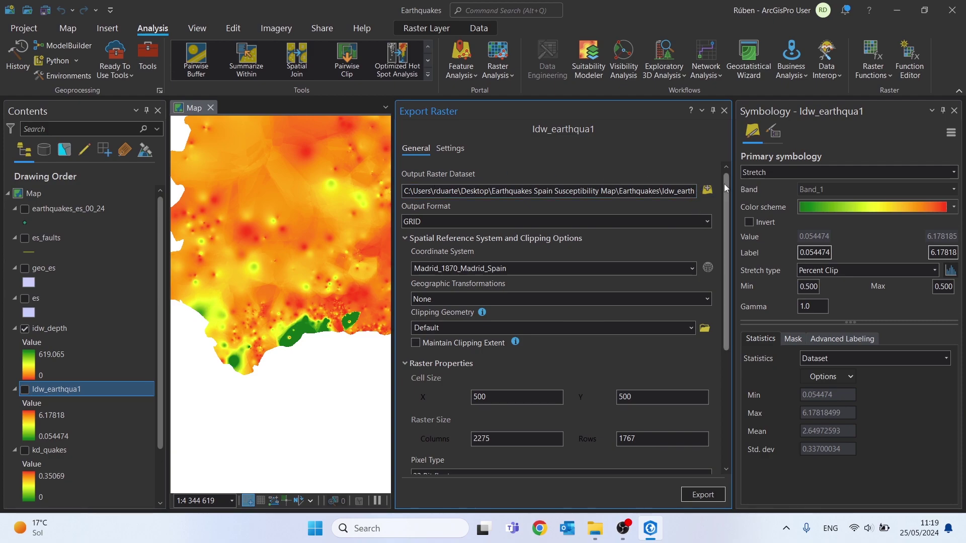
pyautogui.click(707, 190)
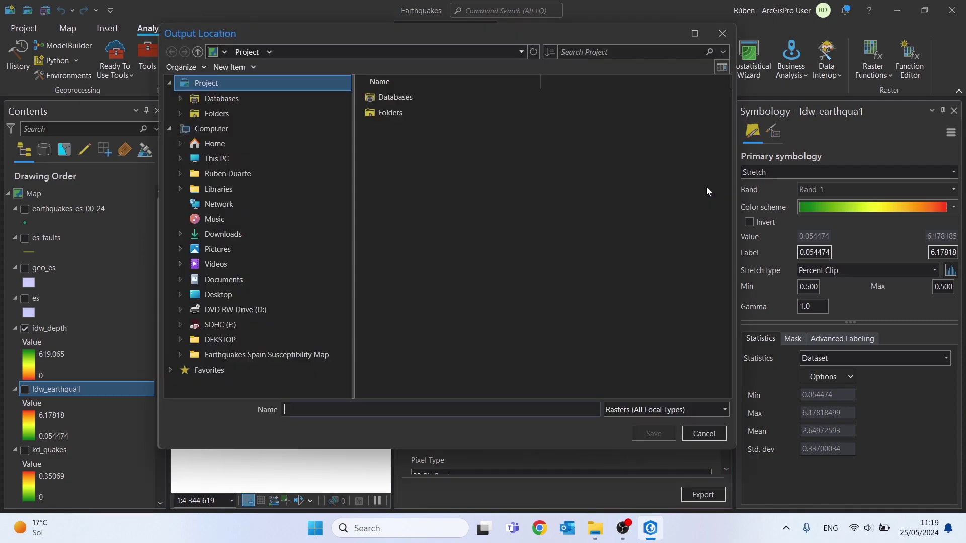
pyautogui.doubleClick(386, 111)
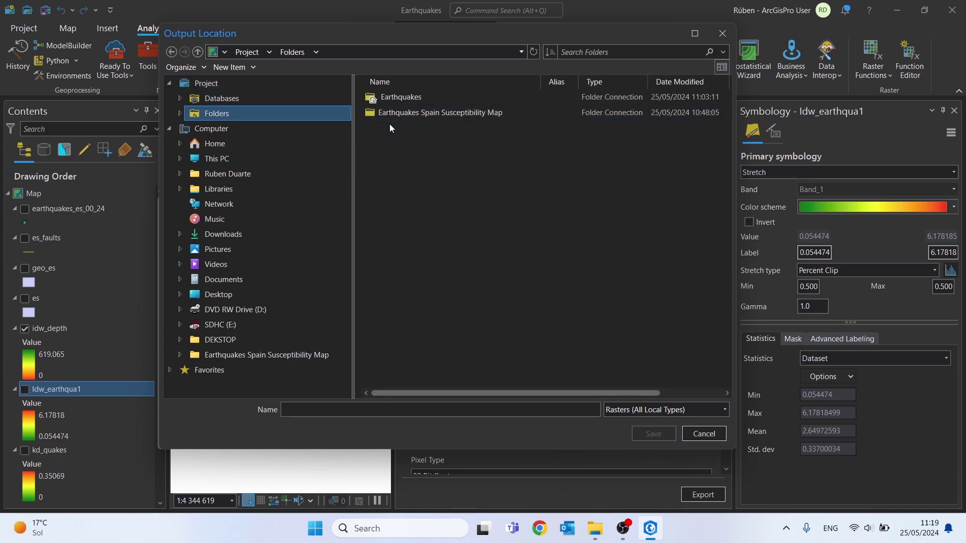
pyautogui.click(321, 412)
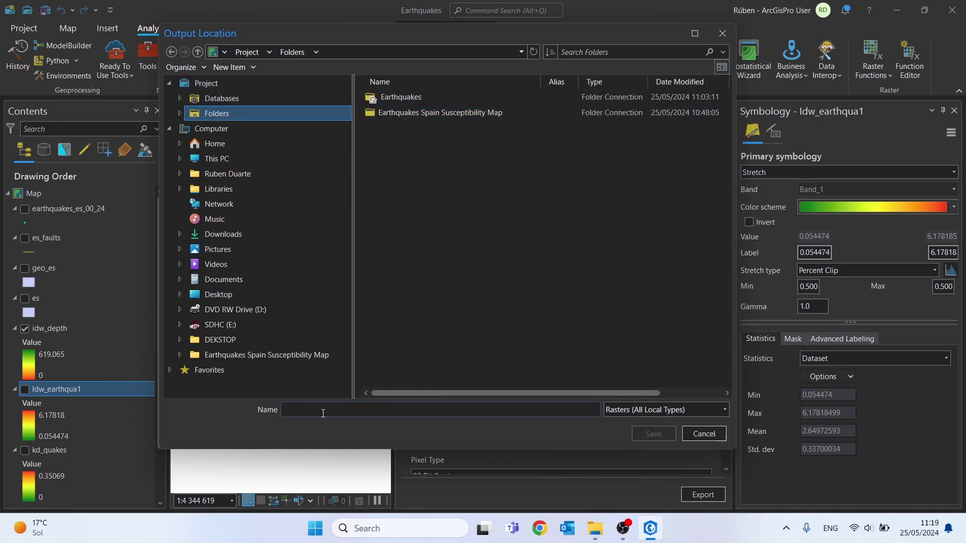
pyautogui.write('idw_mag')
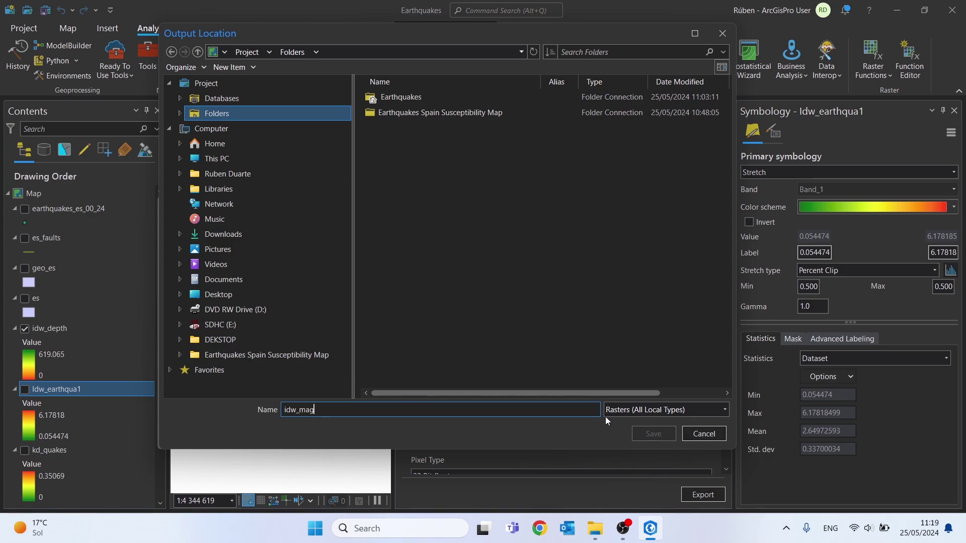
pyautogui.click(410, 117)
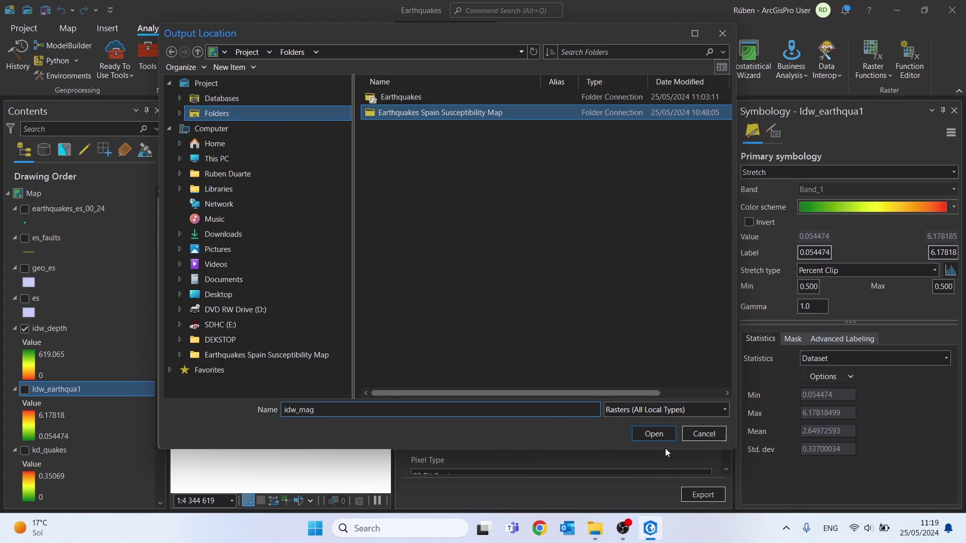
pyautogui.click(661, 436)
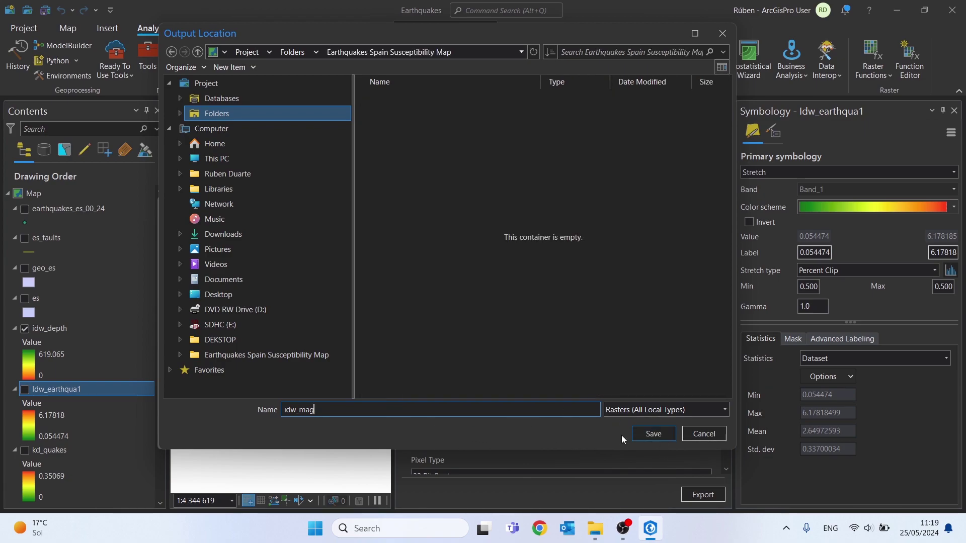
pyautogui.click(653, 434)
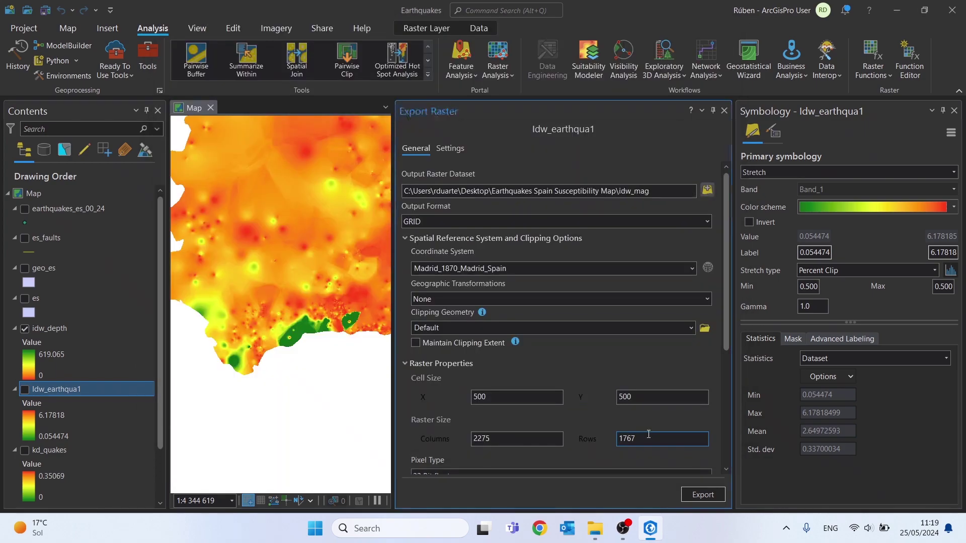
pyautogui.click(708, 496)
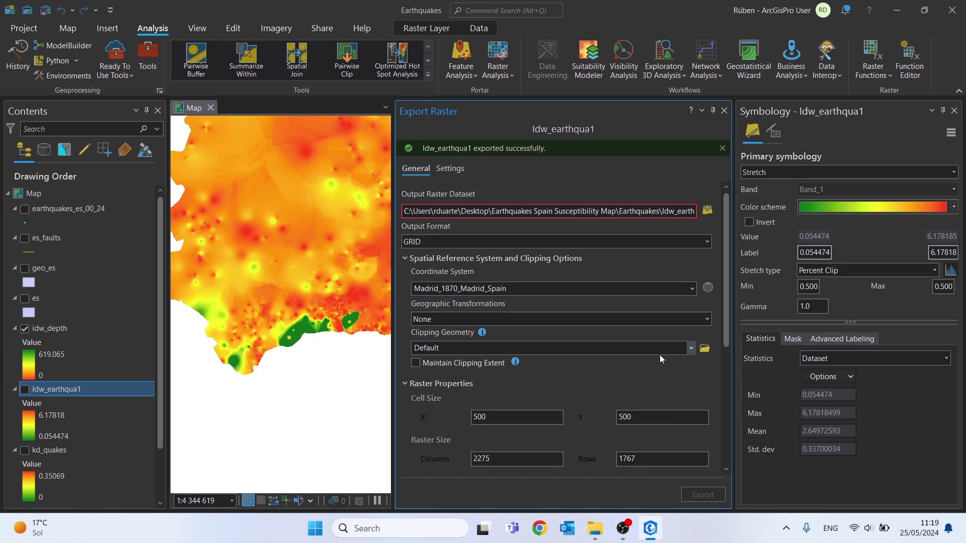
pyautogui.click(723, 111)
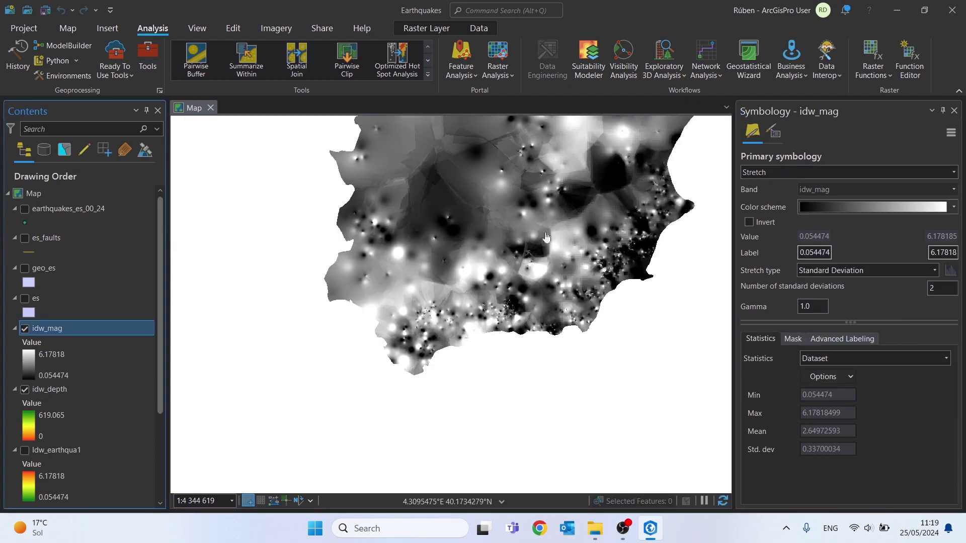
# Step: Remove the Idw_earthqua1 layer from the map
pyautogui.click(49, 450)
pyautogui.rightClick(53, 451)
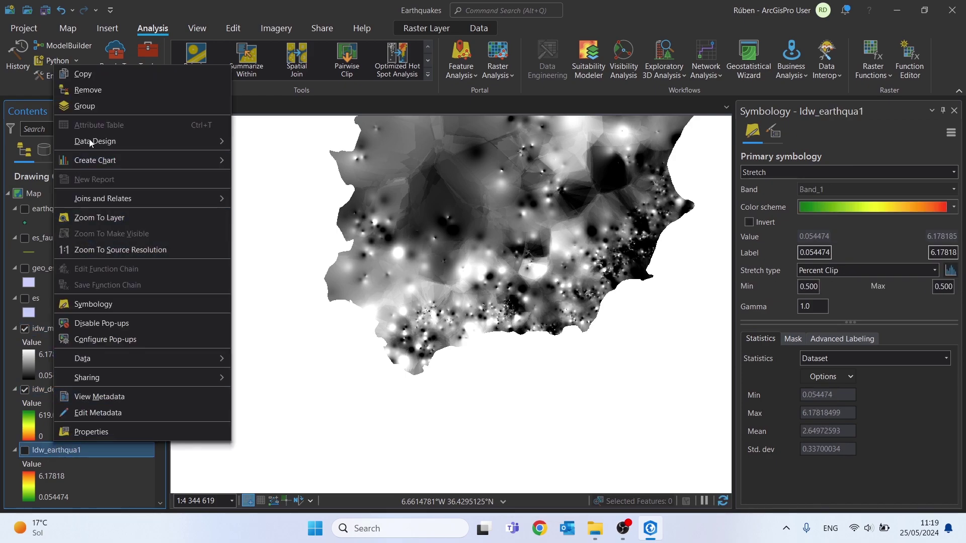
pyautogui.click(94, 94)
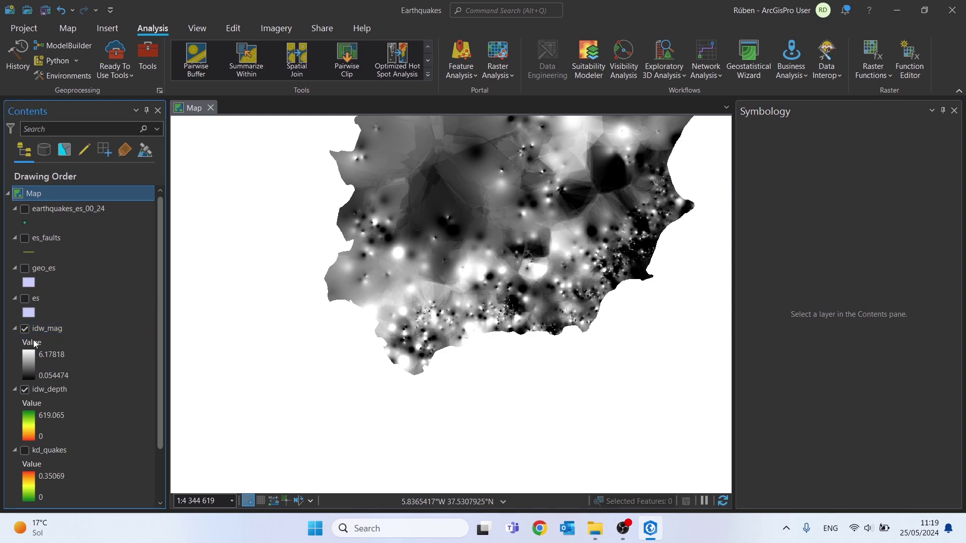
# Step: Move the idw_mag layer below idw_depth in the drawing order and hide idw_depth
pyautogui.click(68, 330)
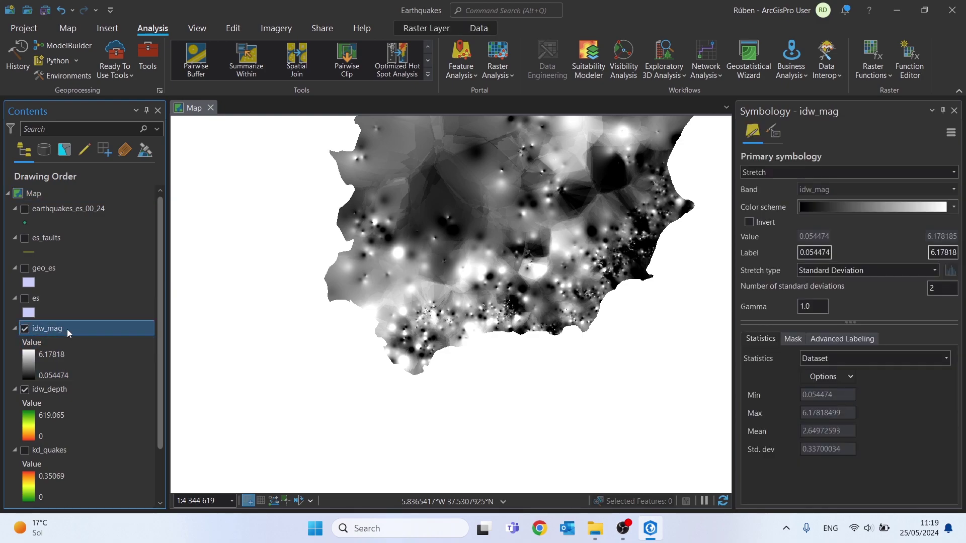
pyautogui.moveTo(52, 406); pyautogui.dragTo(46, 439)
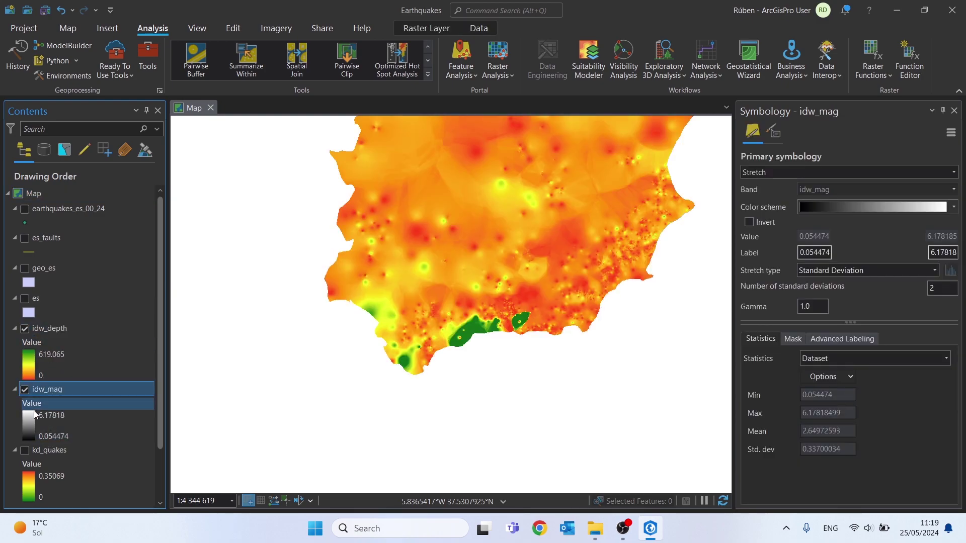
pyautogui.click(23, 331)
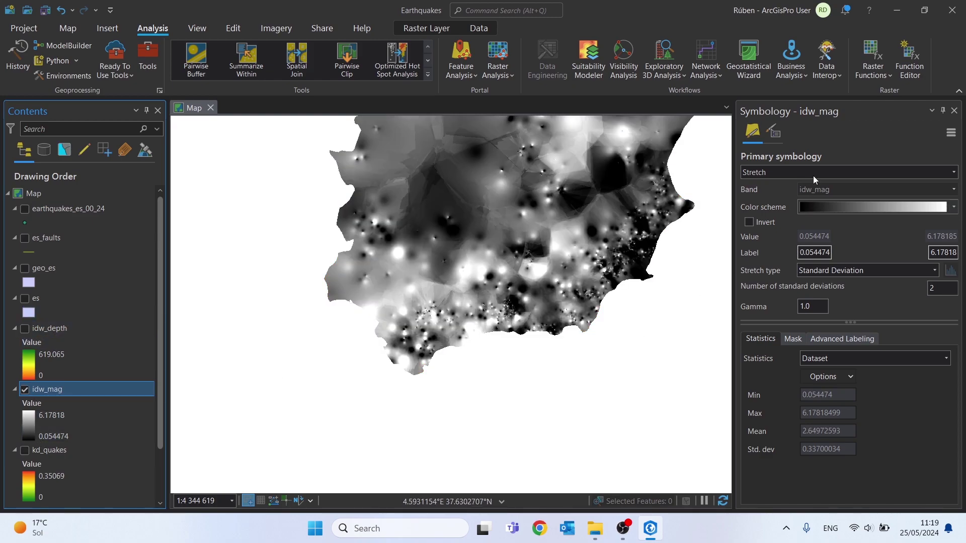
# Step: Apply the green-yellow-red color scheme to the idw_mag raster
pyautogui.click(840, 212)
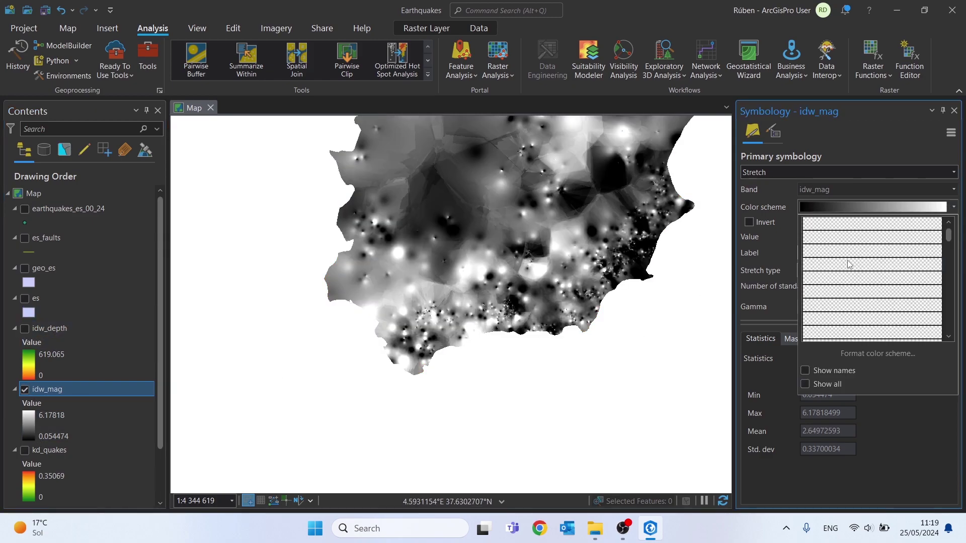
pyautogui.scroll(-3, 859, 287)
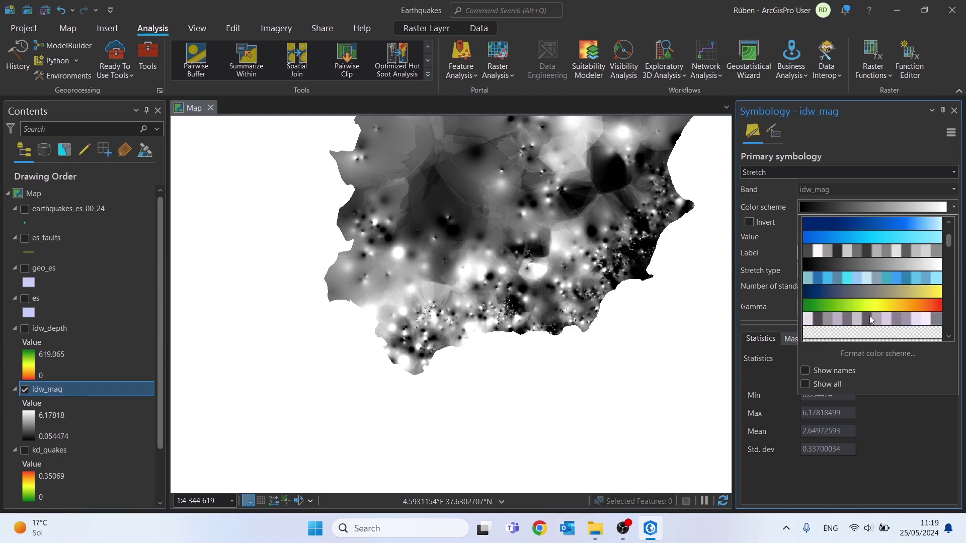
pyautogui.click(846, 306)
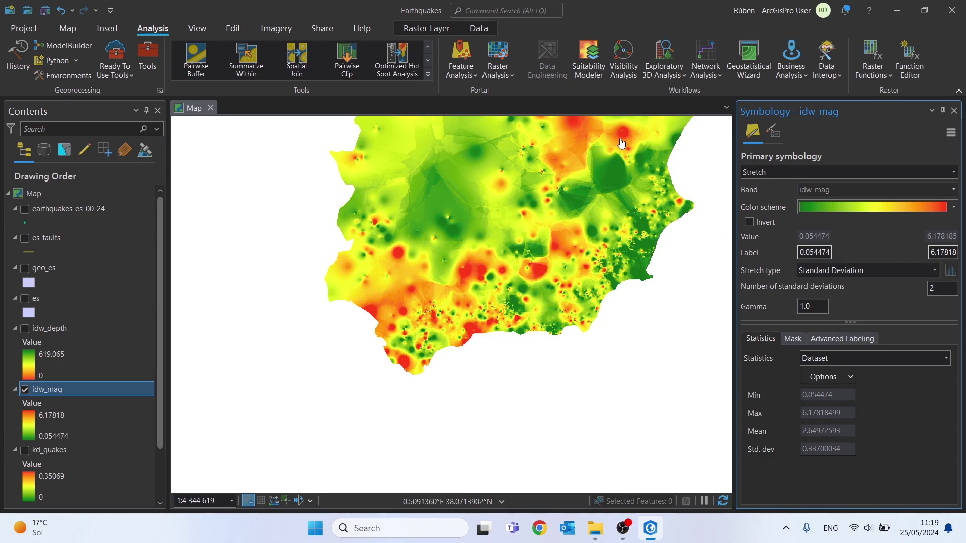
pyautogui.click(954, 111)
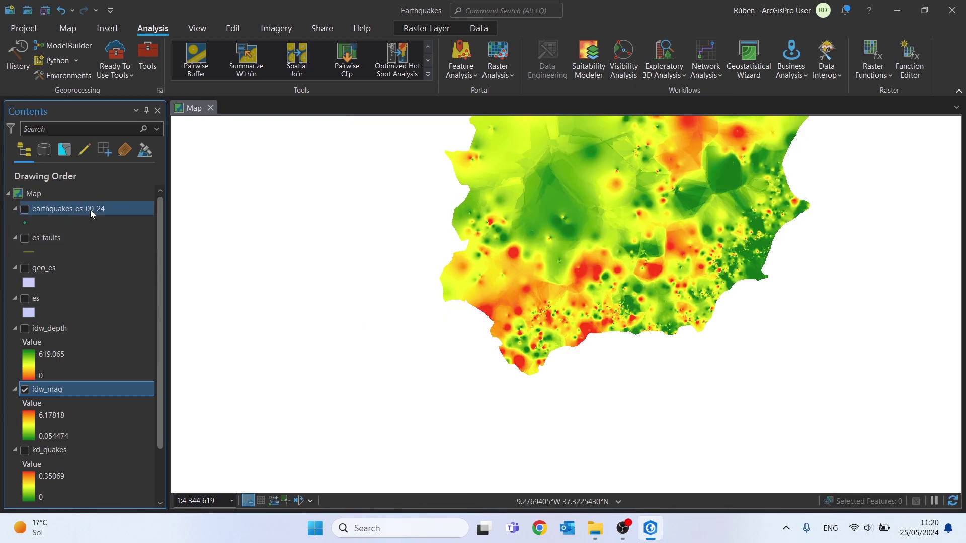
# Step: Display the es_faults layer with a black 2 pt line and turn on the earthquakes_es_00_24 layer over idw_mag
pyautogui.moveTo(642, 269); pyautogui.dragTo(554, 317)
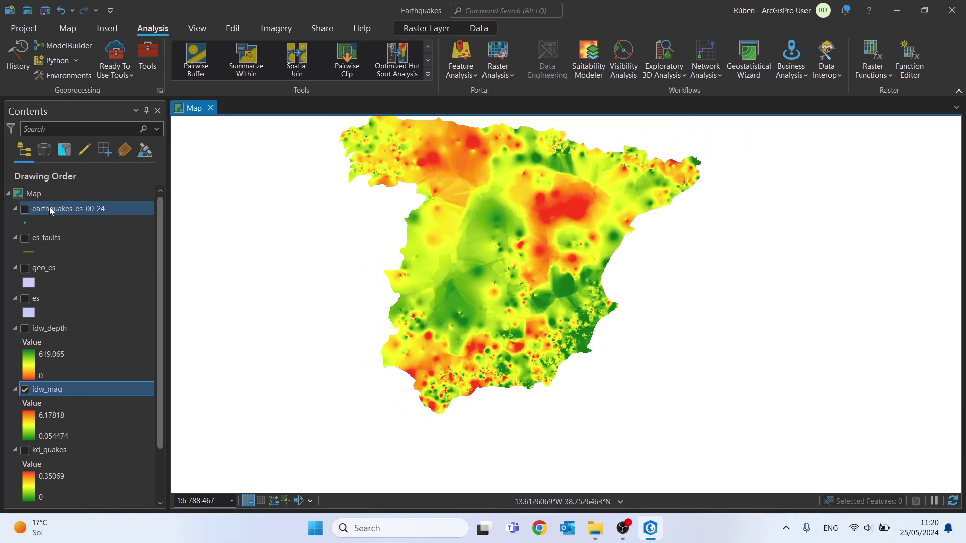
pyautogui.click(14, 208)
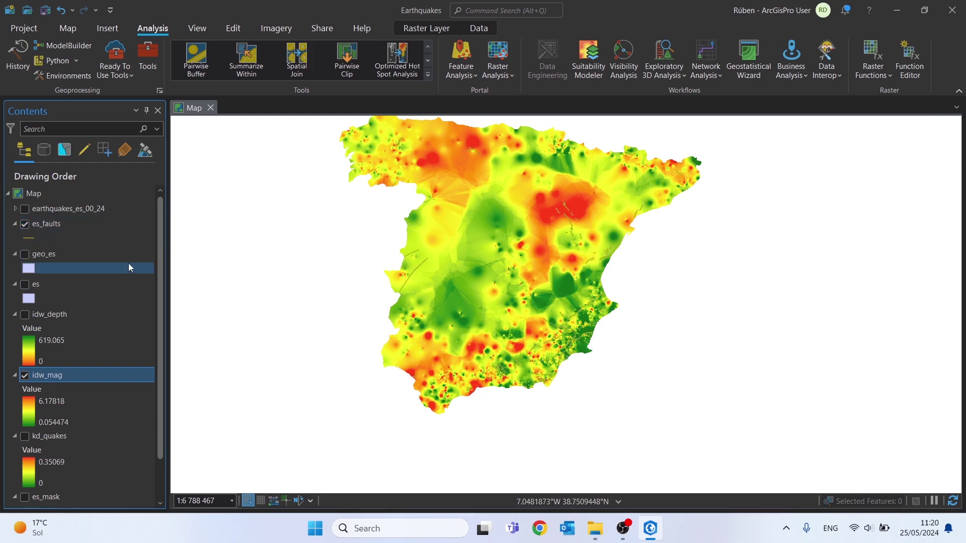
pyautogui.click(29, 238)
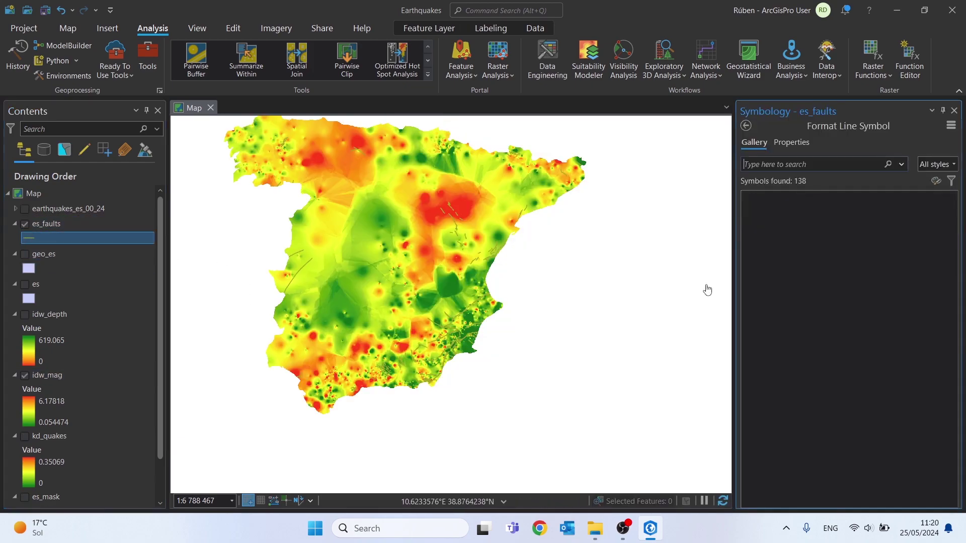
pyautogui.click(798, 142)
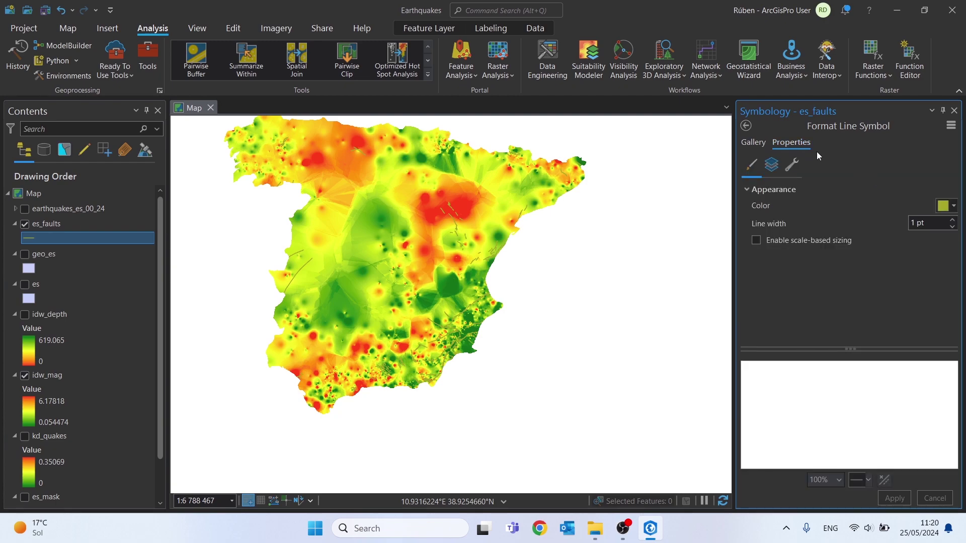
pyautogui.click(951, 207)
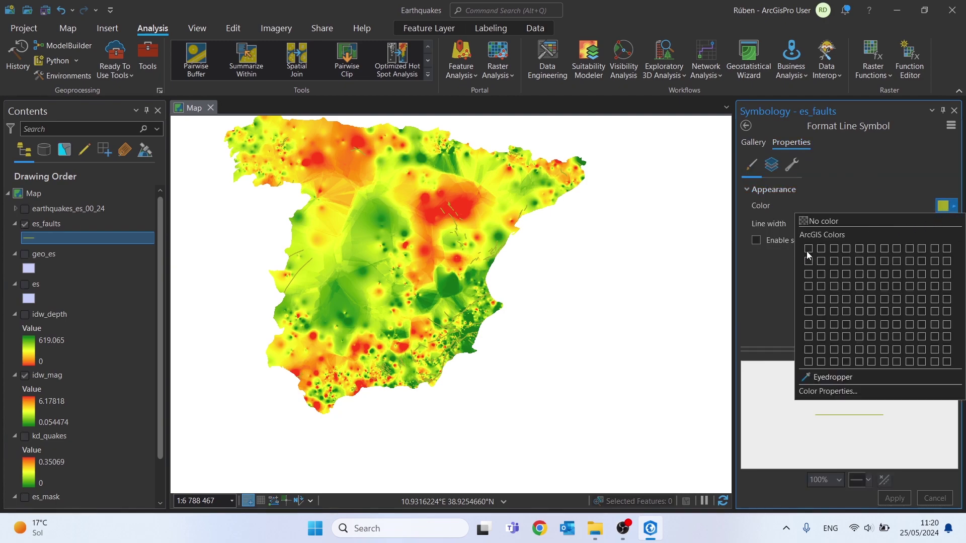
pyautogui.click(930, 253)
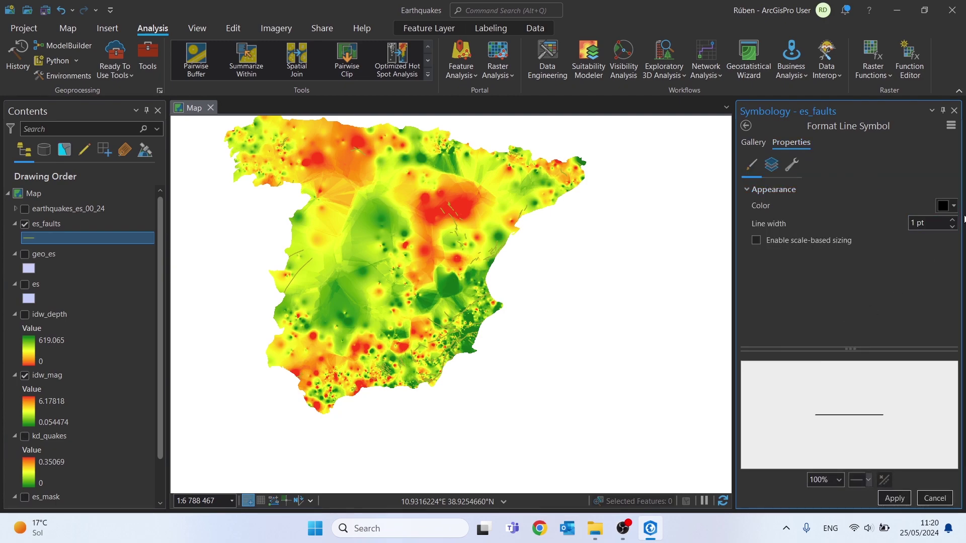
pyautogui.click(890, 501)
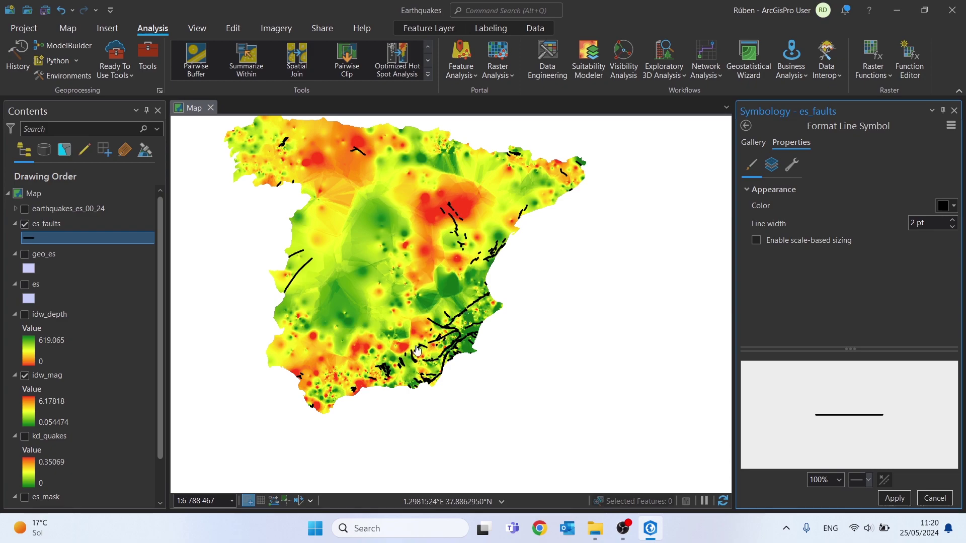
pyautogui.click(24, 209)
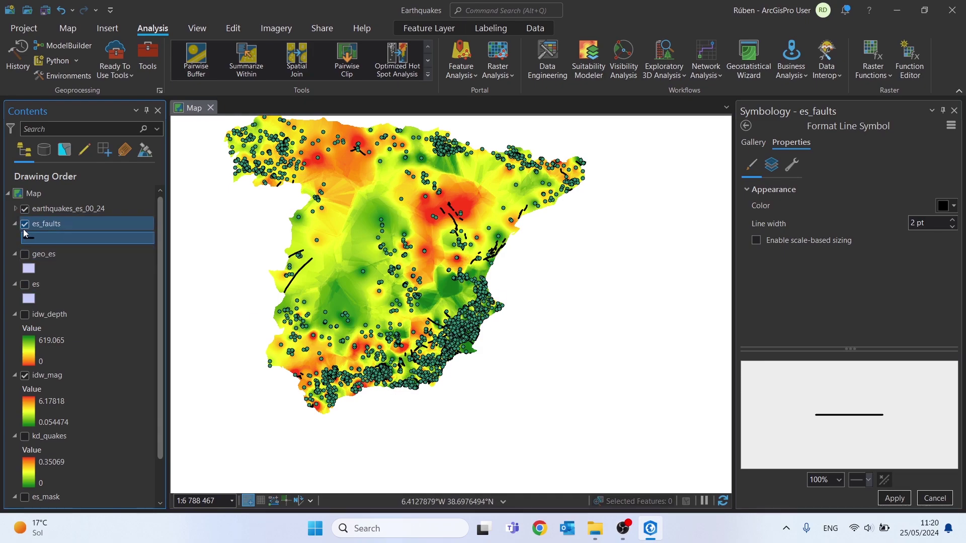
# Step: Compare the earthquake points with the fault lines over idw_mag, leaving es_faults shown and earthquakes_es_00_24 hidden, and close the fault symbology settings
pyautogui.click(25, 208)
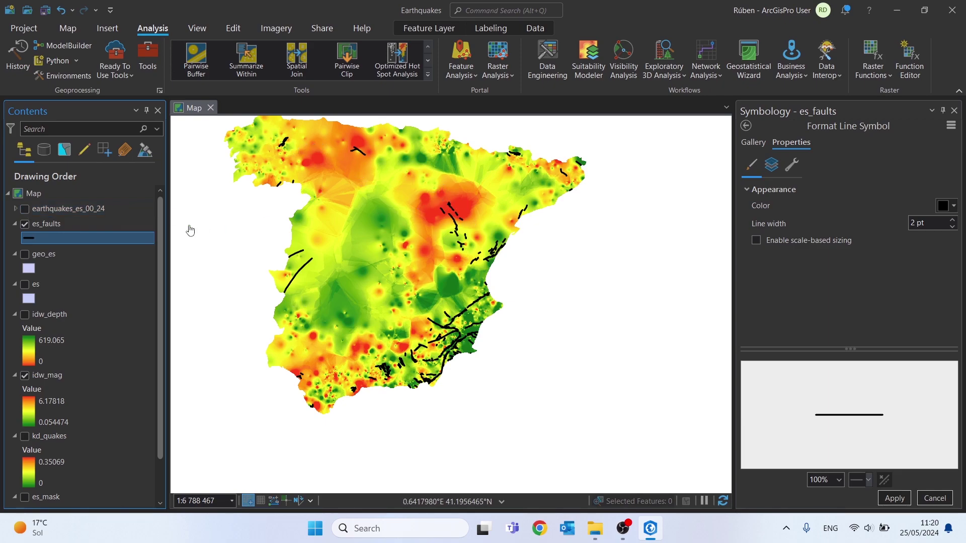
pyautogui.click(24, 209)
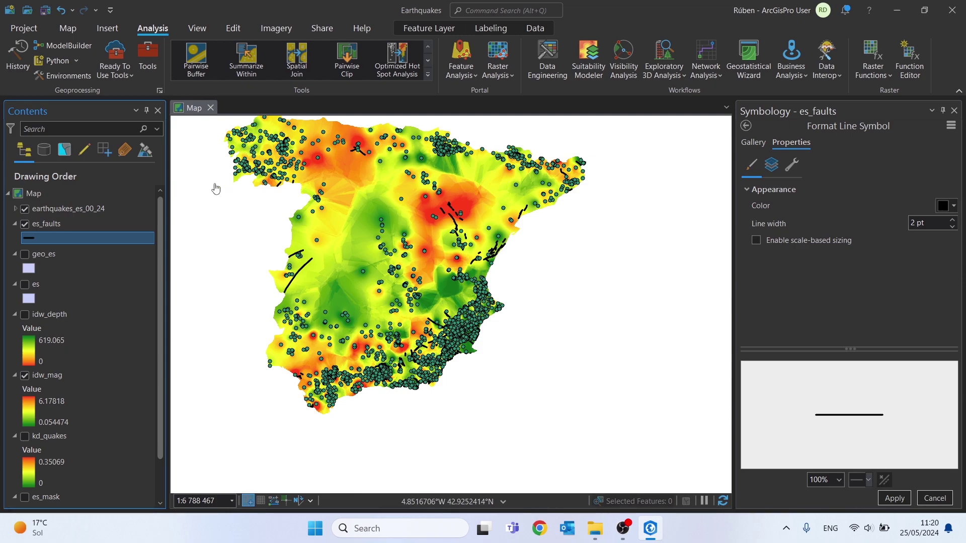
pyautogui.click(25, 224)
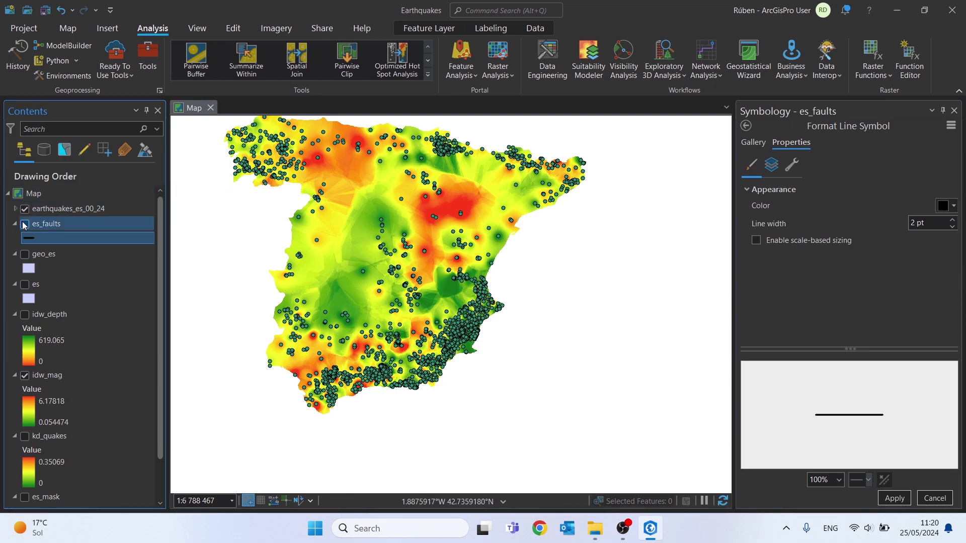
pyautogui.click(24, 225)
pyautogui.click(24, 209)
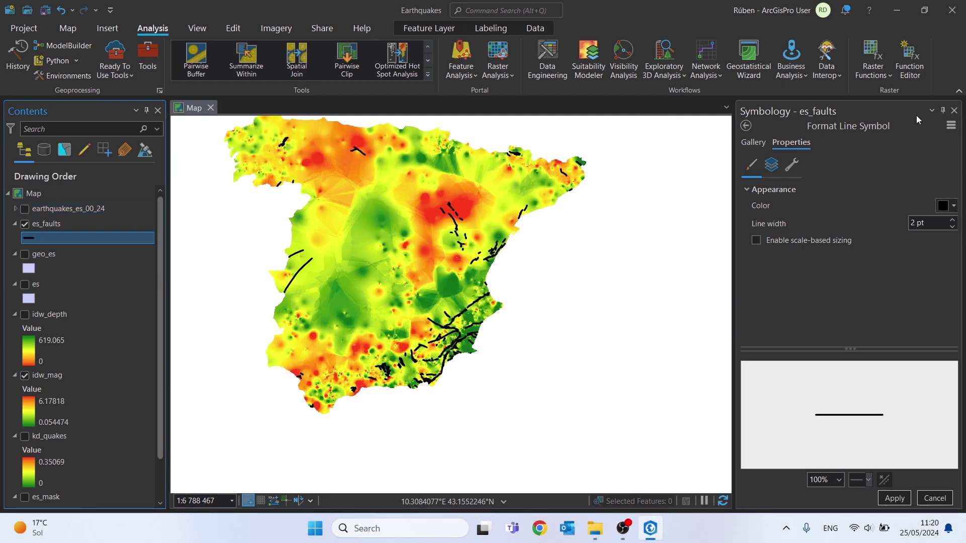
pyautogui.click(954, 110)
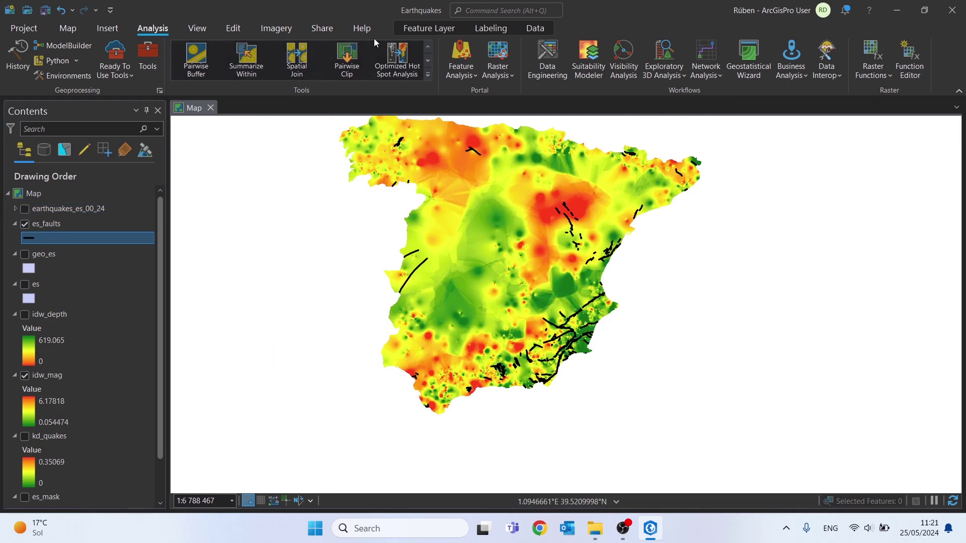
# Step: Find the Euclidean Distance geoprocessing tool and set es_faults as its input source data
pyautogui.click(428, 74)
pyautogui.click(239, 428)
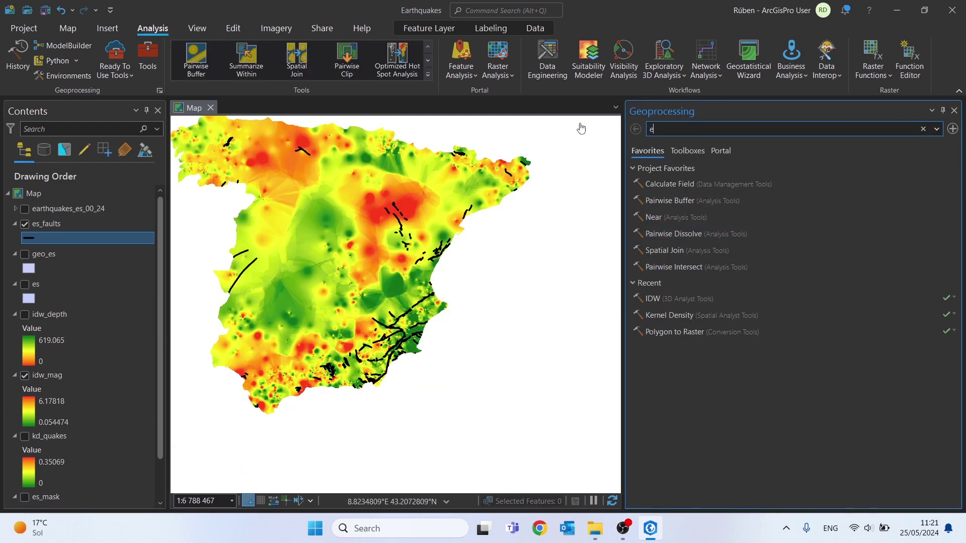
pyautogui.write('euclidian')
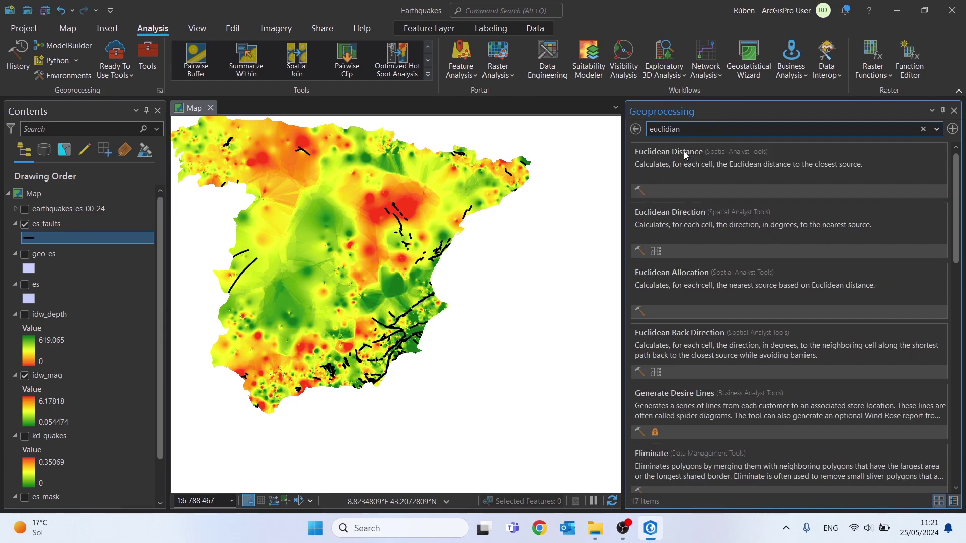
pyautogui.click(667, 165)
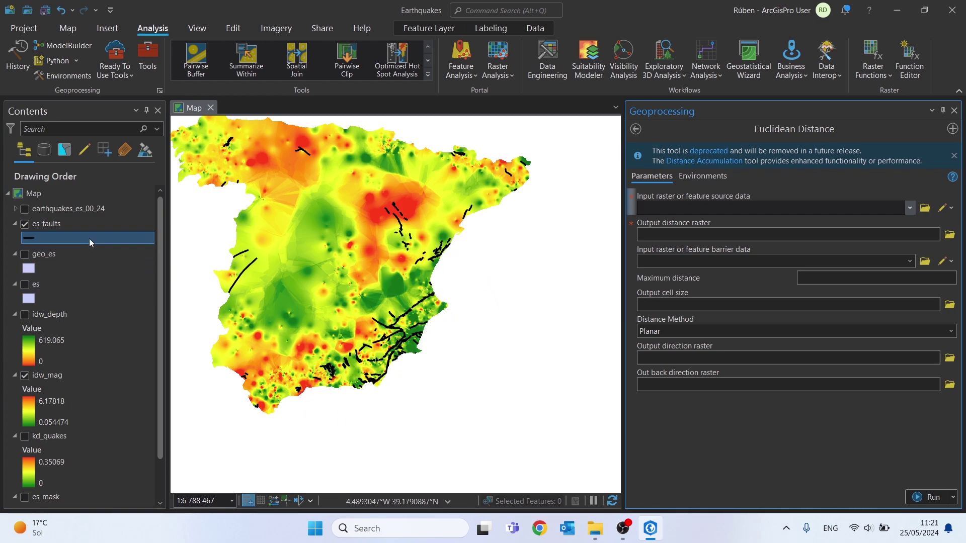
pyautogui.click(69, 225)
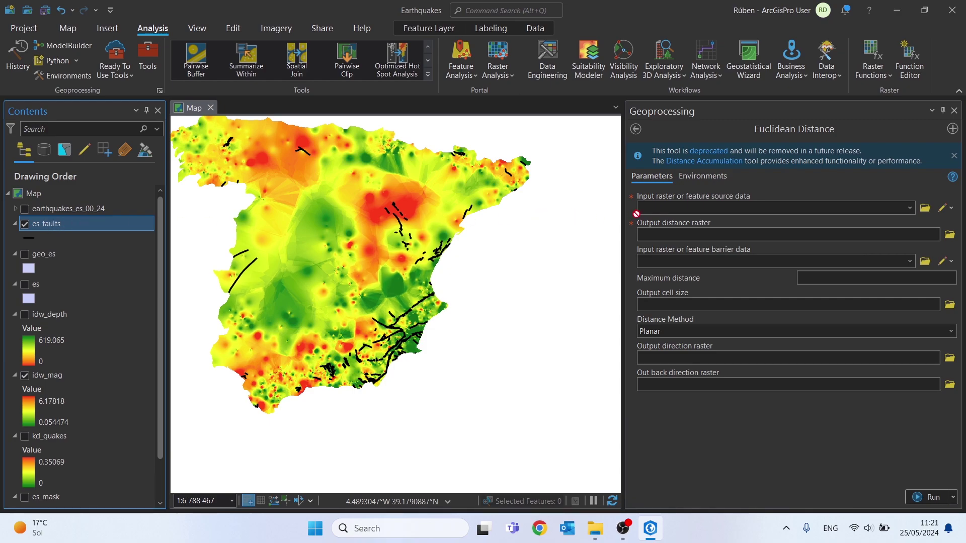
pyautogui.moveTo(657, 207); pyautogui.dragTo(657, 207)
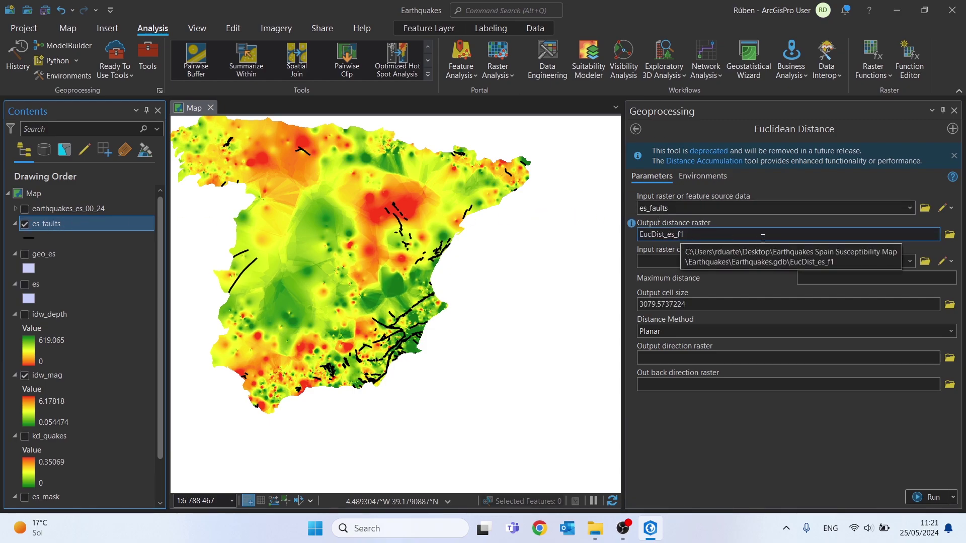
# Step: Name the output distance raster ed_faults in the Earthquakes Spain Susceptibility Map folder and set the output cell size to 500
pyautogui.click(951, 239)
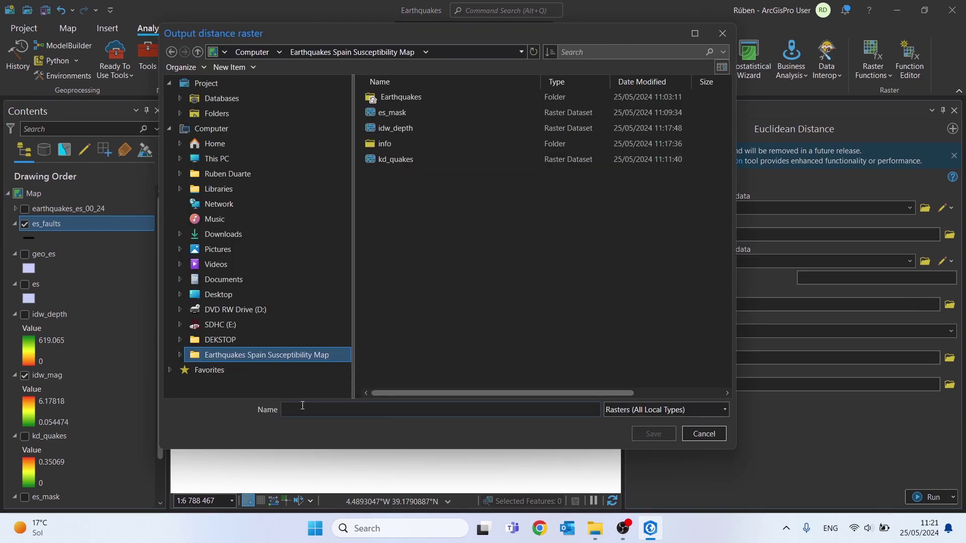
pyautogui.write('ed_faults')
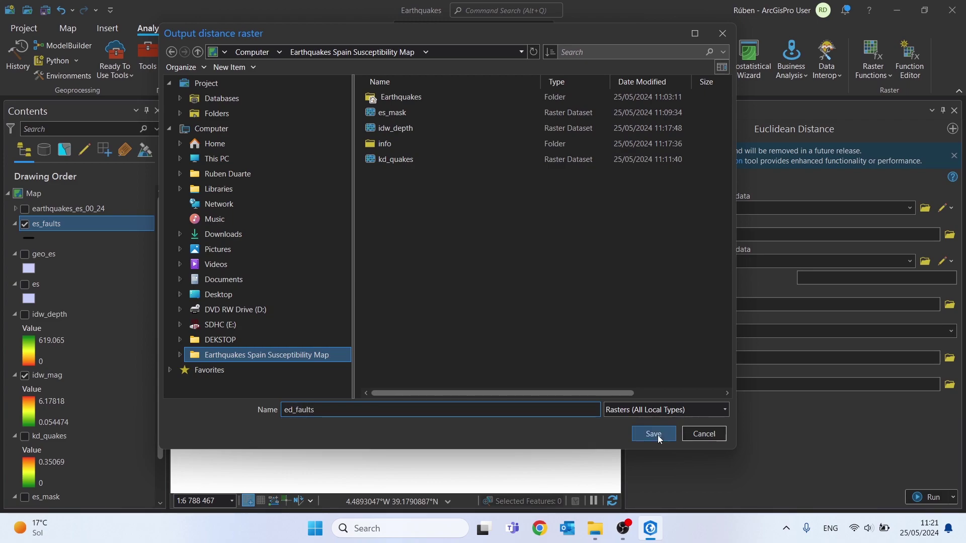
pyautogui.click(654, 434)
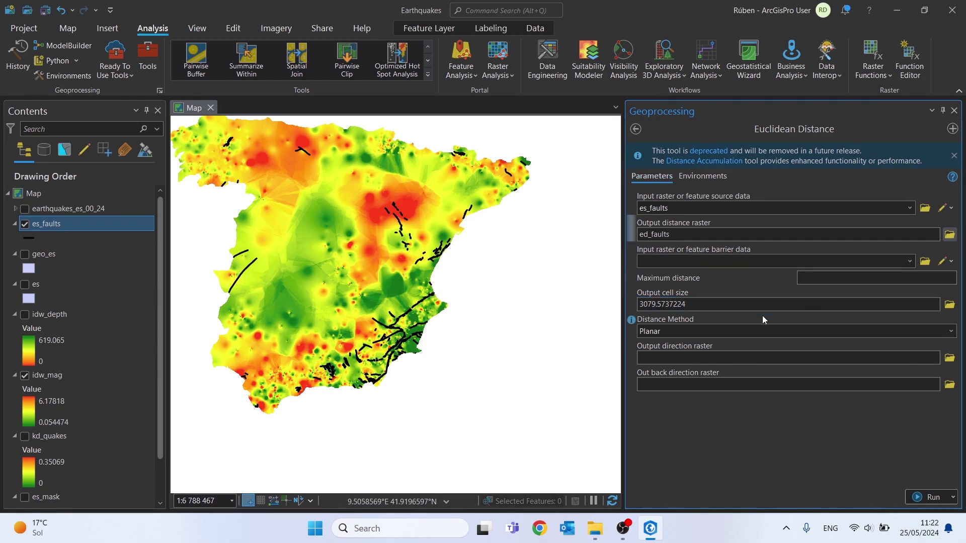
pyautogui.click(719, 303)
pyautogui.write('500')
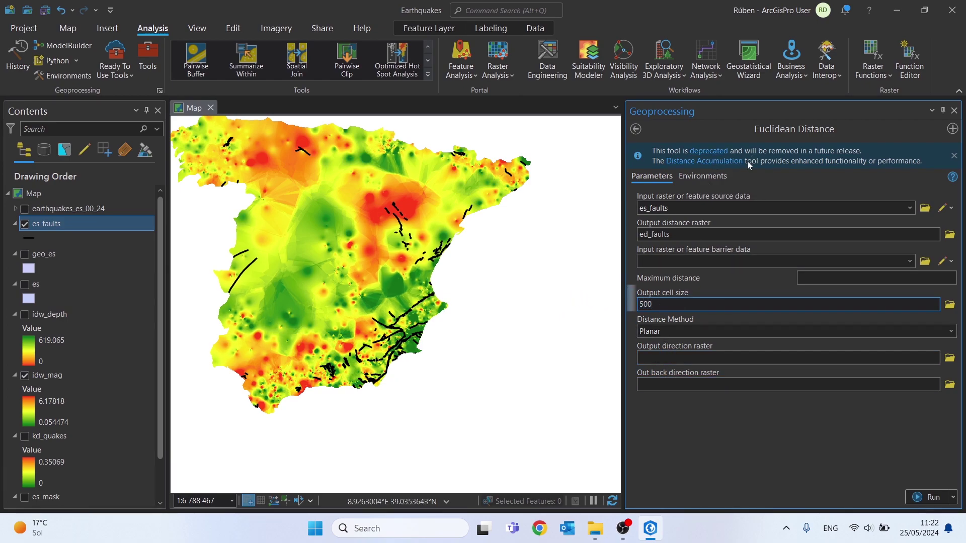
# Step: Set the tool's output coordinate system to Madrid_1870_Madrid_Spain and its processing extent to the es layer
pyautogui.click(711, 175)
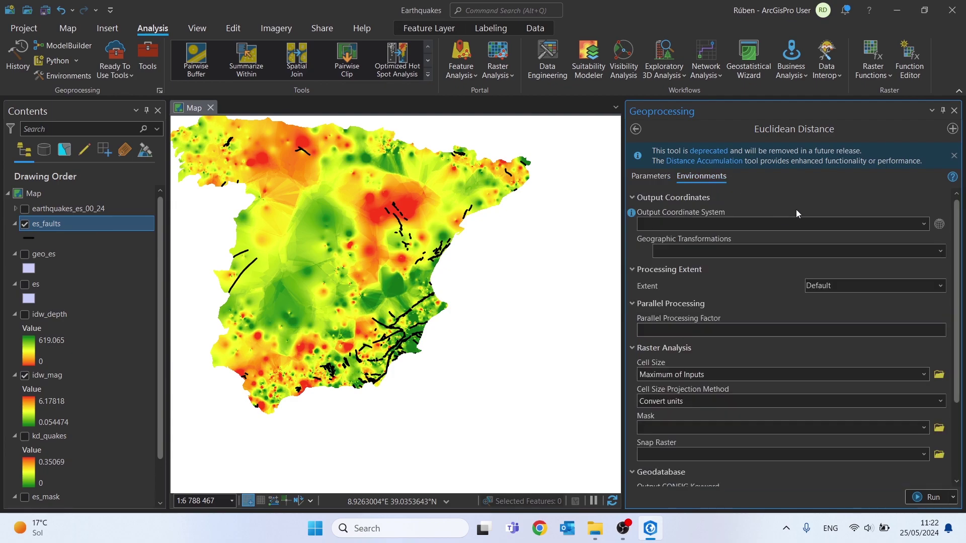
pyautogui.click(926, 226)
pyautogui.click(681, 242)
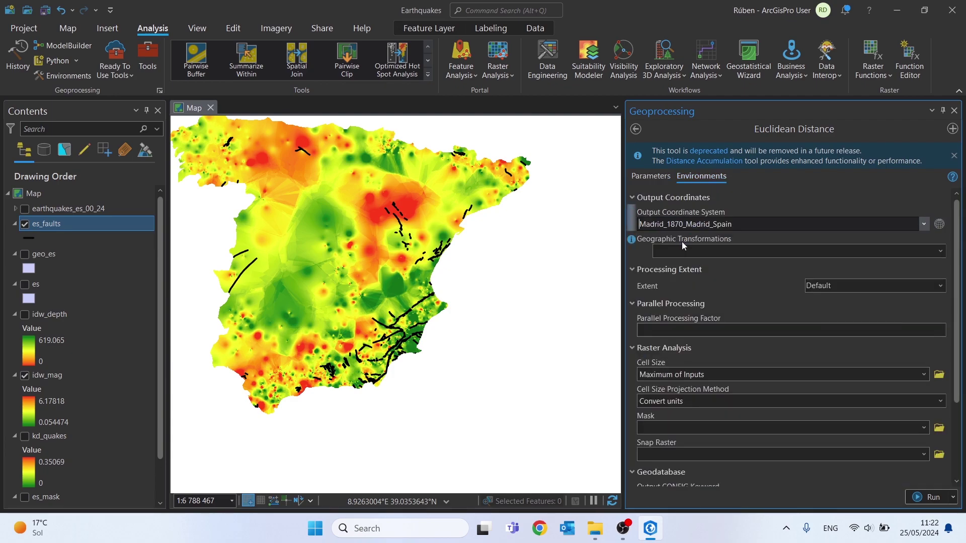
pyautogui.click(869, 285)
pyautogui.click(849, 430)
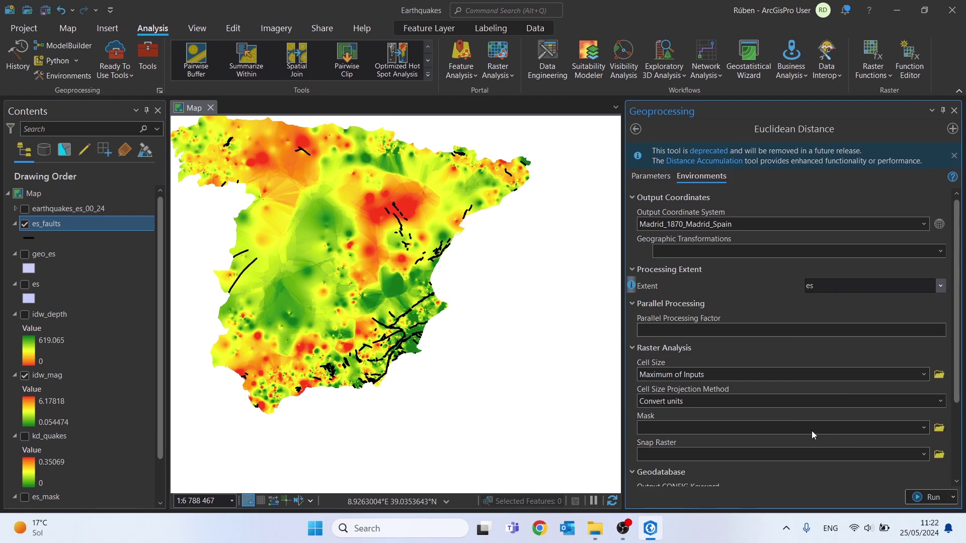
# Step: Use es_mask as both the mask and the snap raster, and run the Euclidean Distance tool
pyautogui.click(922, 459)
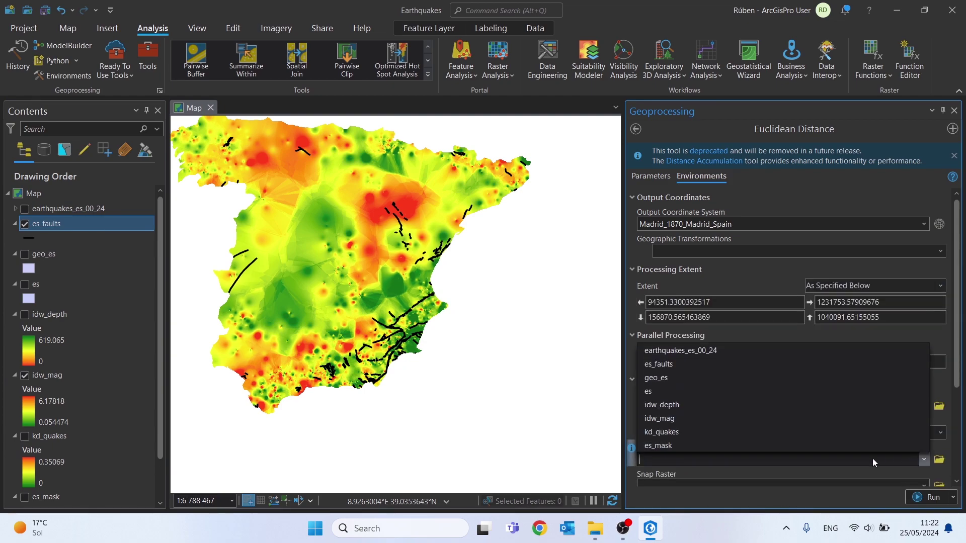
pyautogui.click(683, 445)
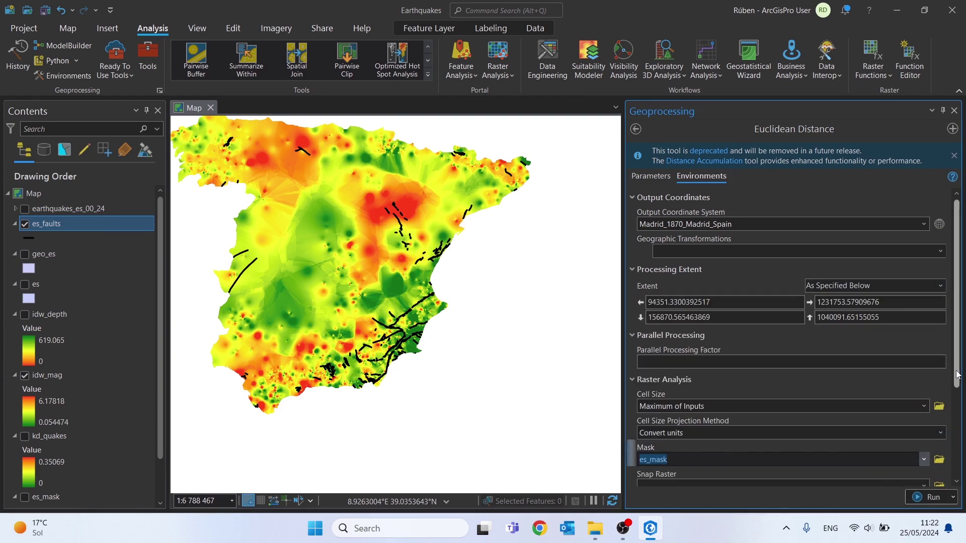
pyautogui.scroll(-3, 958, 374)
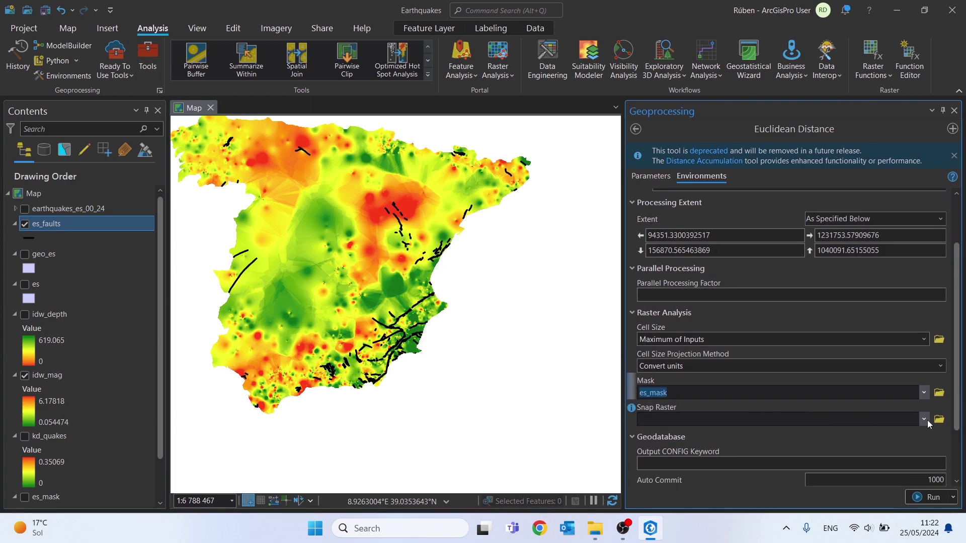
pyautogui.click(924, 419)
pyautogui.click(688, 473)
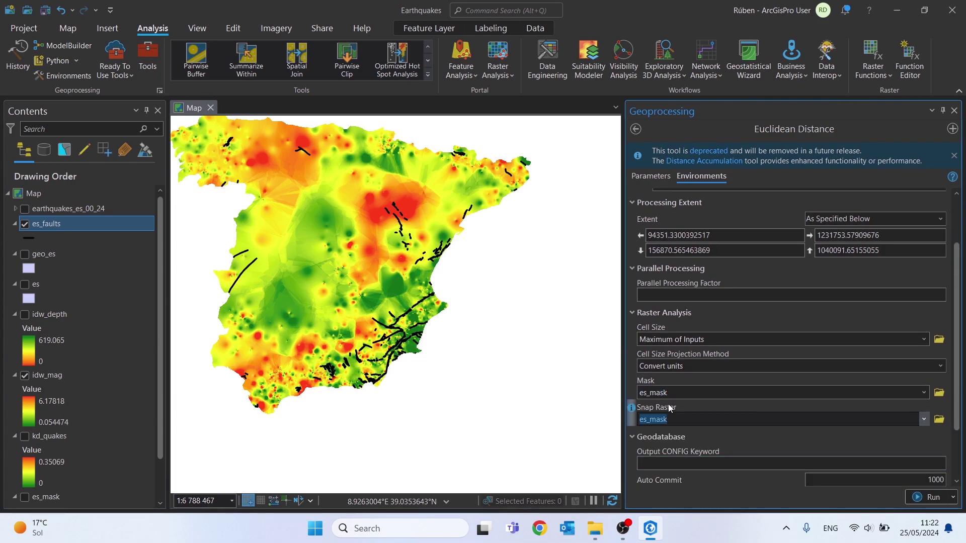
pyautogui.click(929, 497)
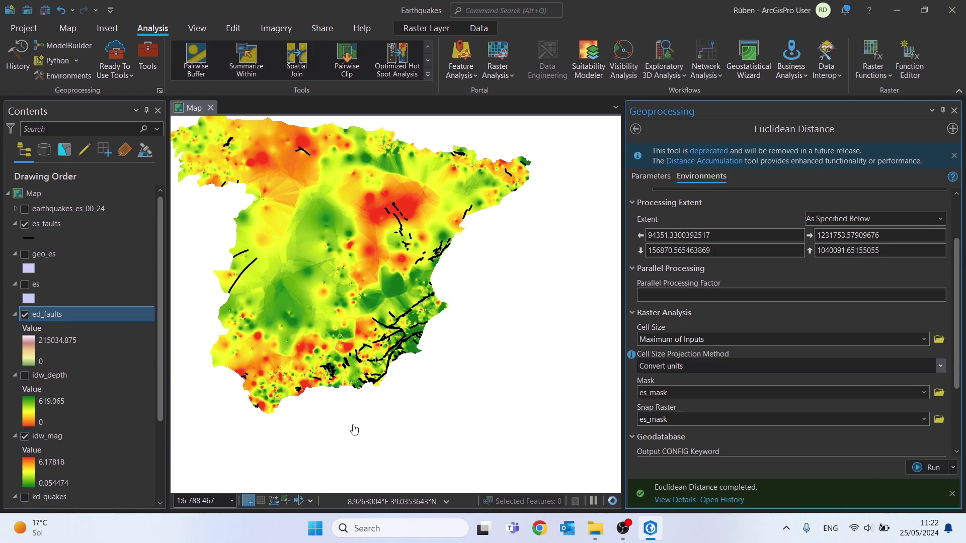
# Step: Apply the green-yellow-red color scheme to the ed_faults raster and close the Euclidean Distance tool
pyautogui.click(24, 436)
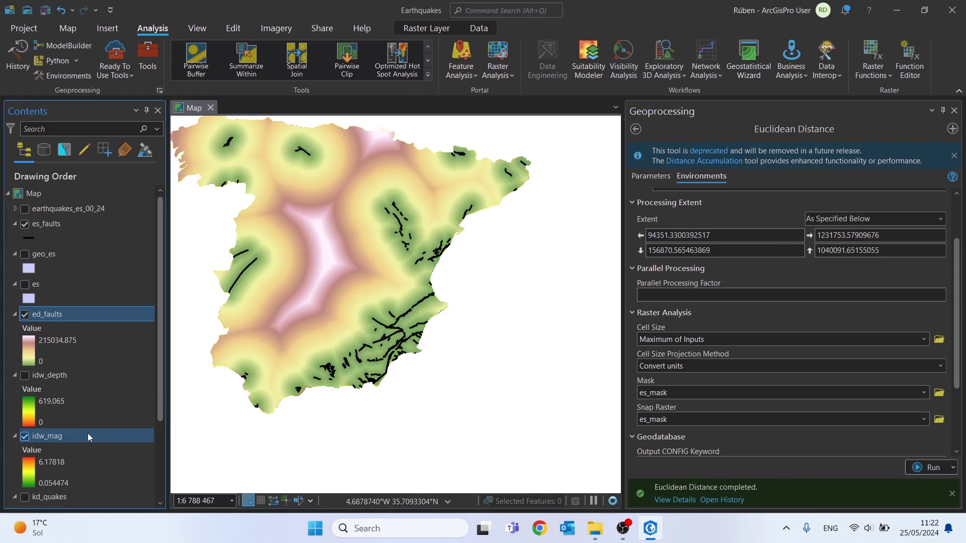
pyautogui.moveTo(303, 341); pyautogui.dragTo(411, 320)
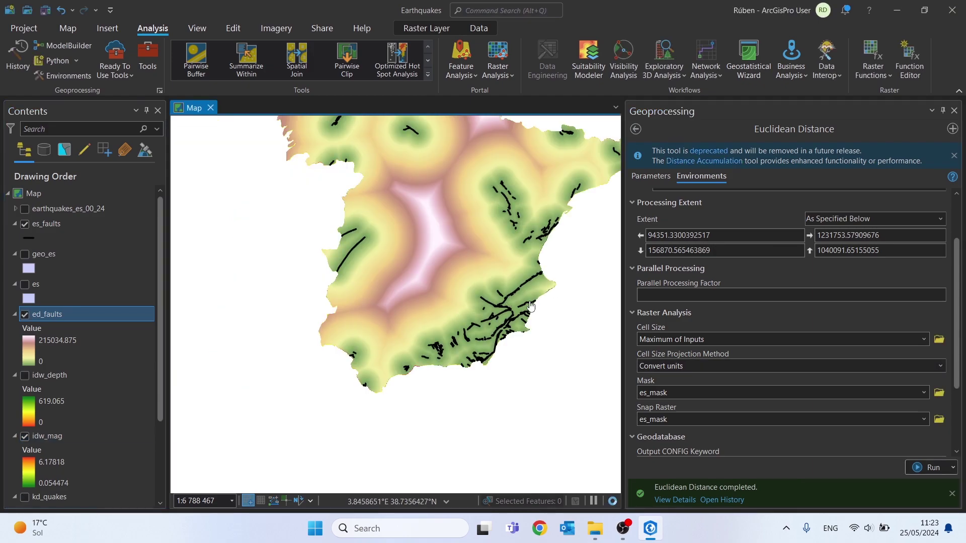
pyautogui.click(34, 355)
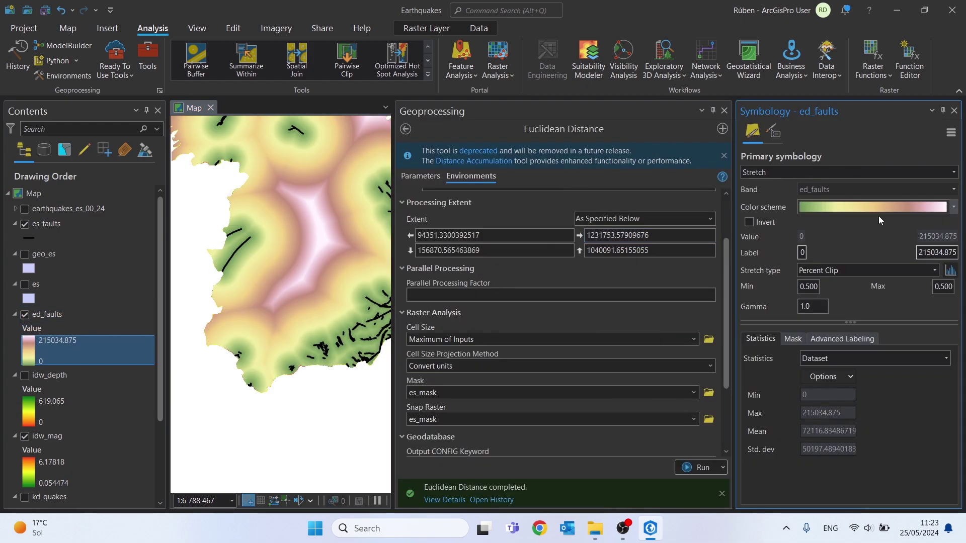
pyautogui.click(874, 211)
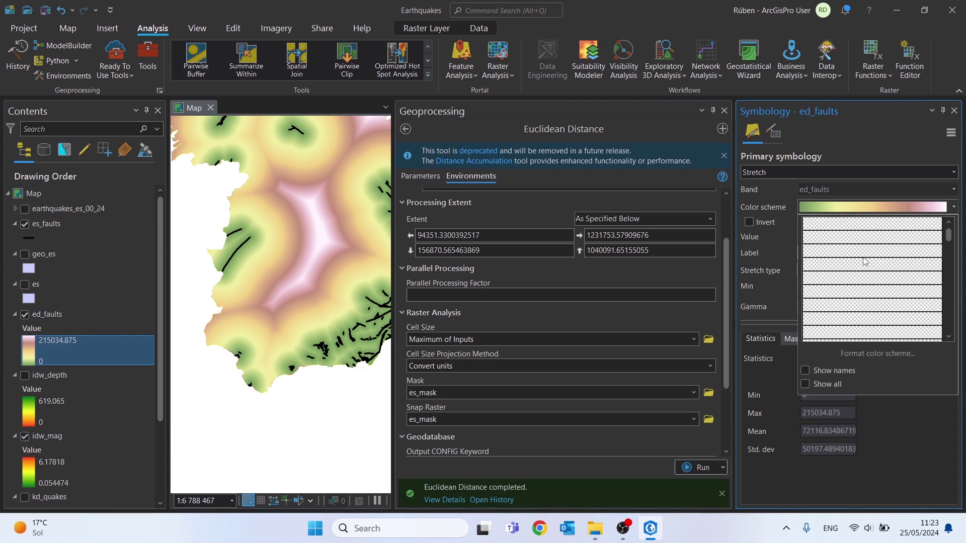
pyautogui.scroll(-4, 949, 336)
pyautogui.rightClick(949, 338)
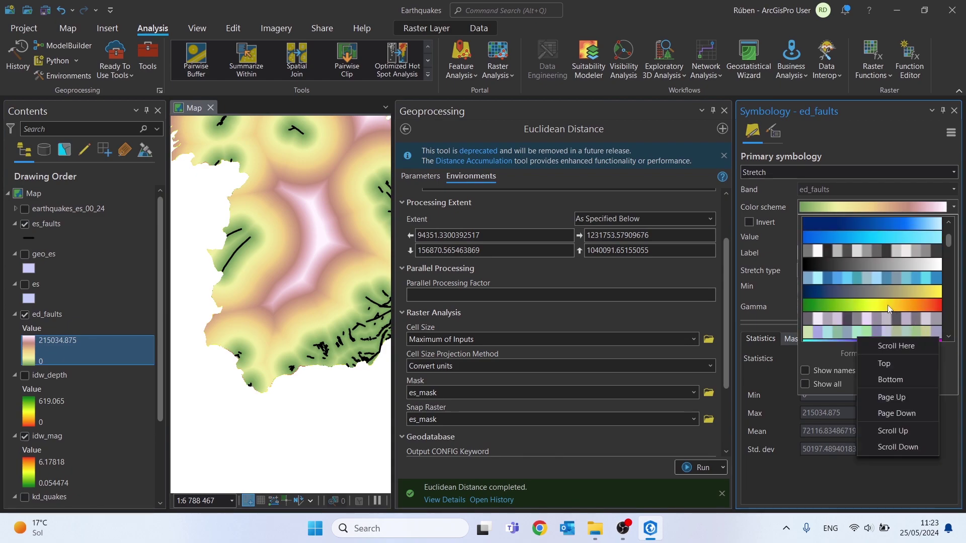
pyautogui.click(887, 305)
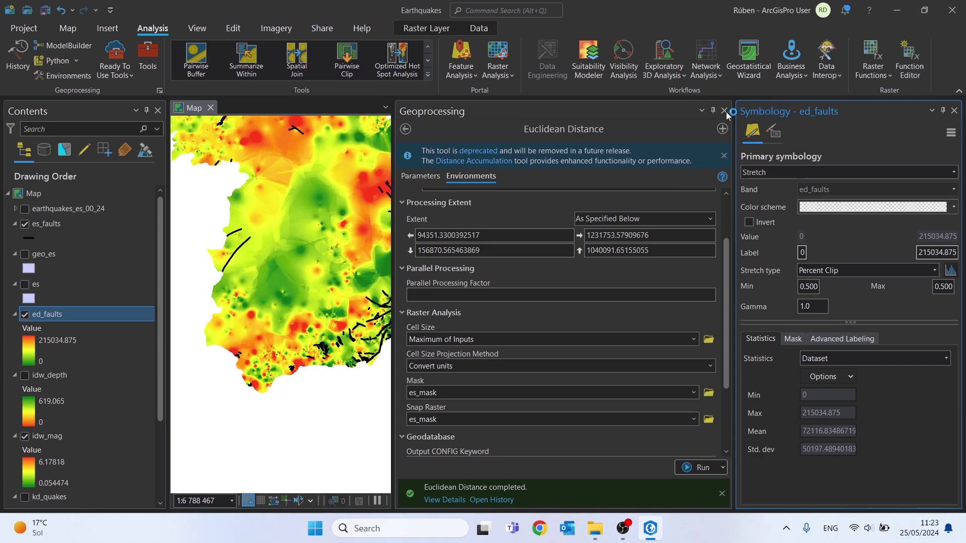
pyautogui.click(724, 111)
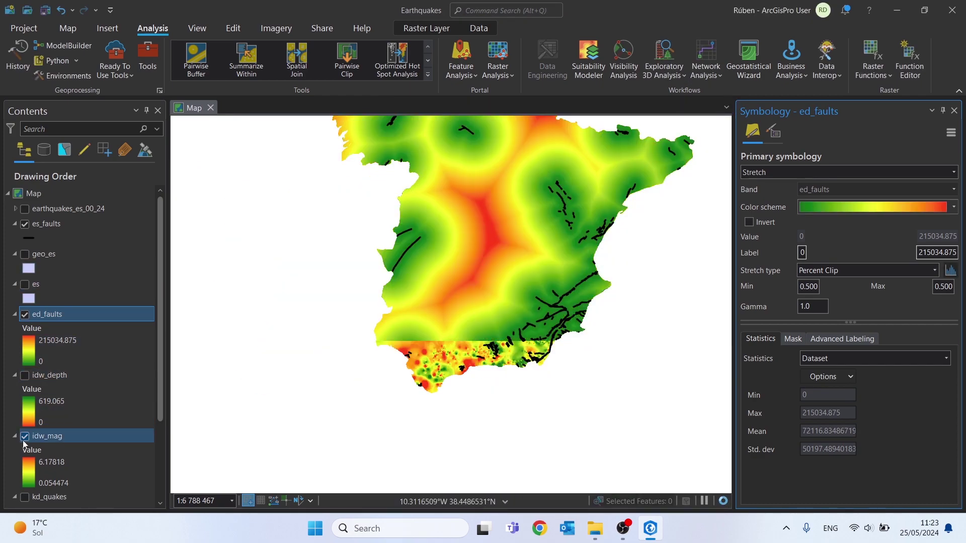
# Step: Hide the idw_mag layer and invert the ed_faults color scheme so areas nearest the faults are red
pyautogui.click(24, 437)
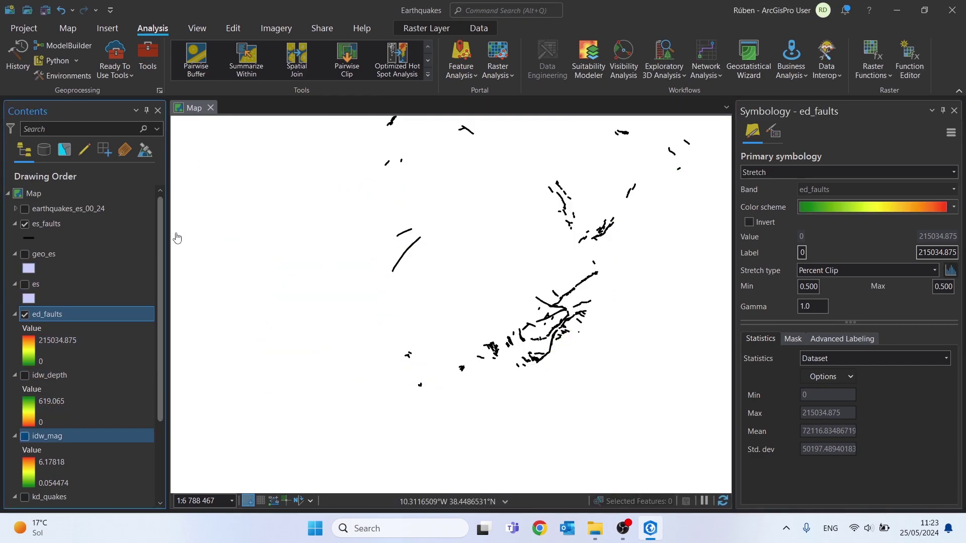
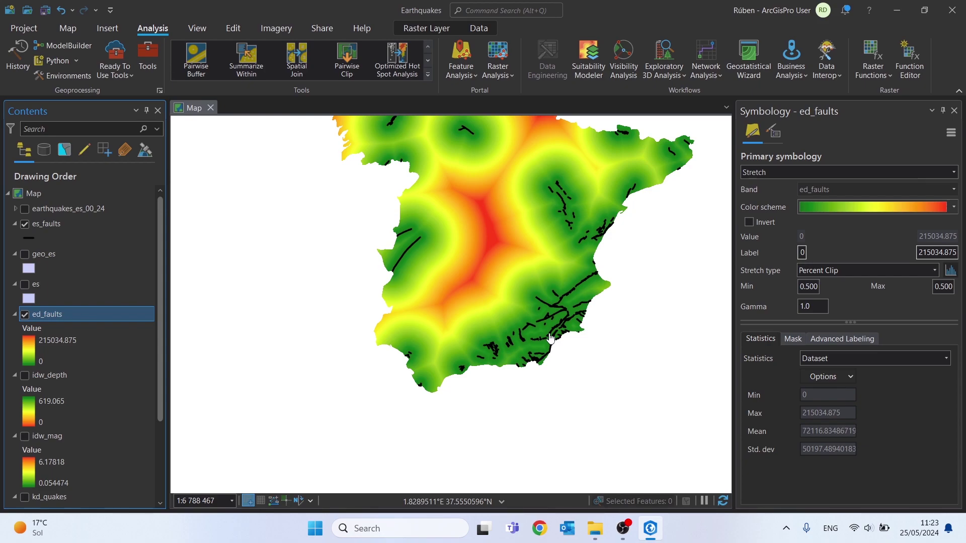
pyautogui.click(749, 222)
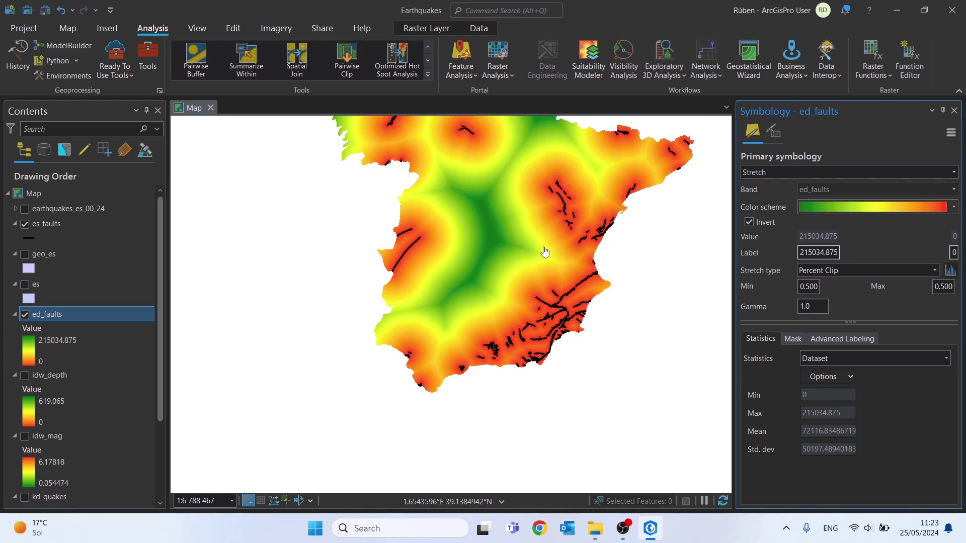
pyautogui.moveTo(546, 261); pyautogui.dragTo(533, 357)
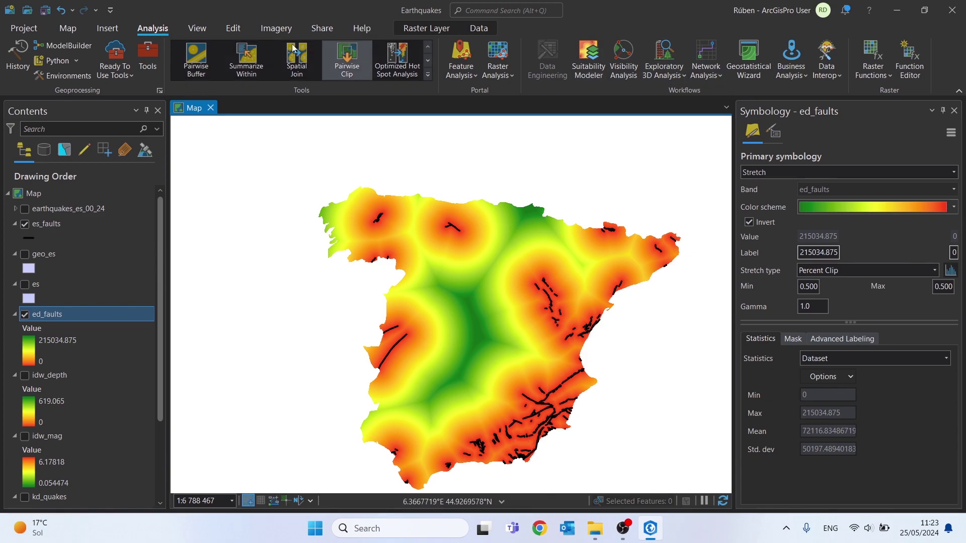
# Step: Open the Kernel Density tool, close the Symbology pane, and use es_faults as the input features
pyautogui.click(428, 74)
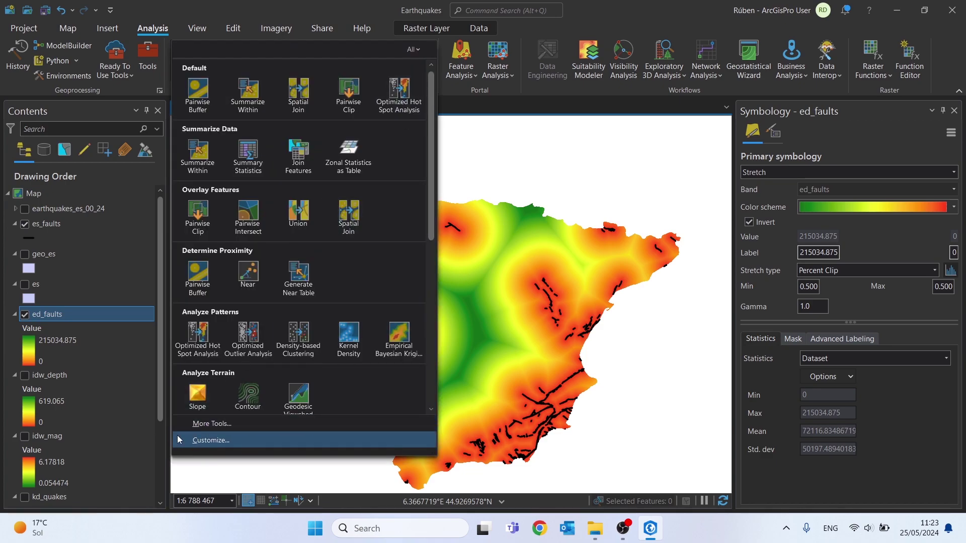
pyautogui.click(204, 427)
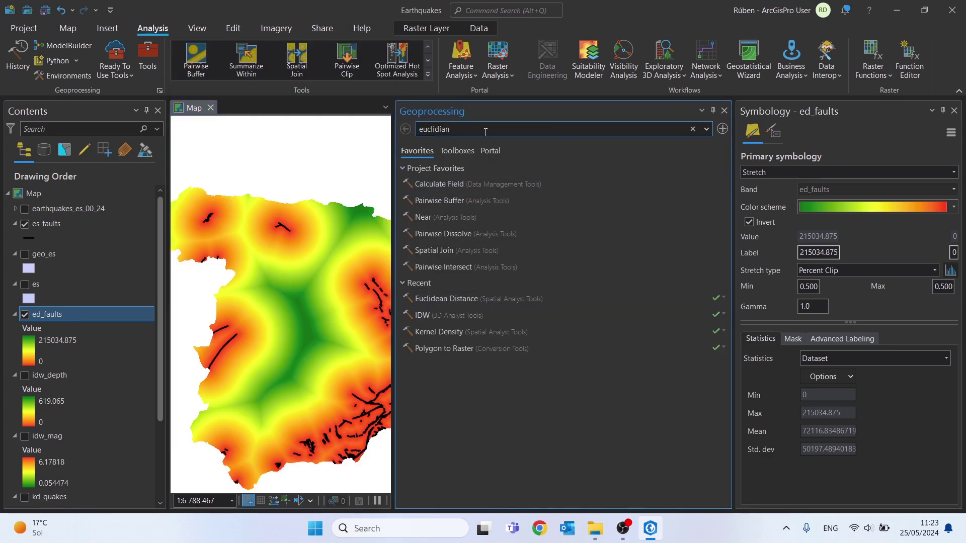
pyautogui.click(431, 335)
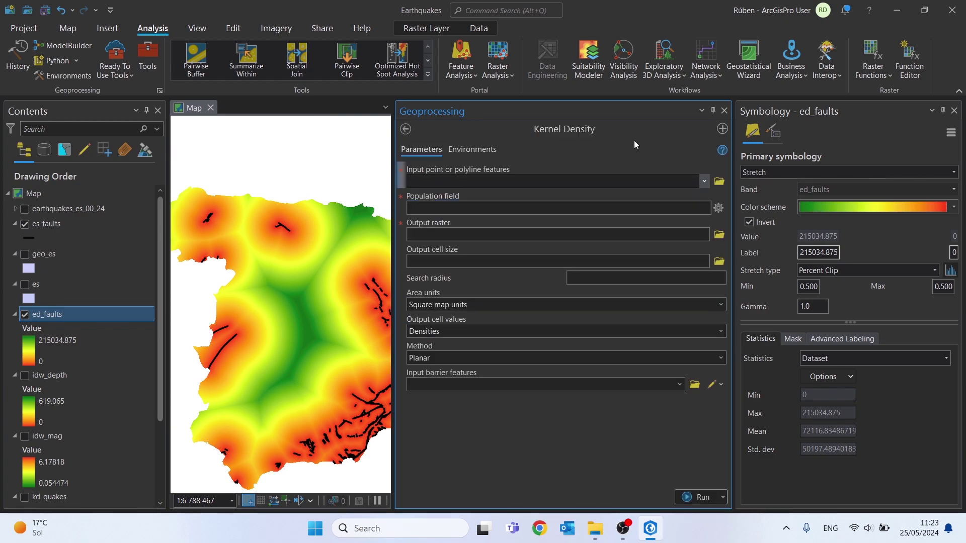
pyautogui.click(954, 111)
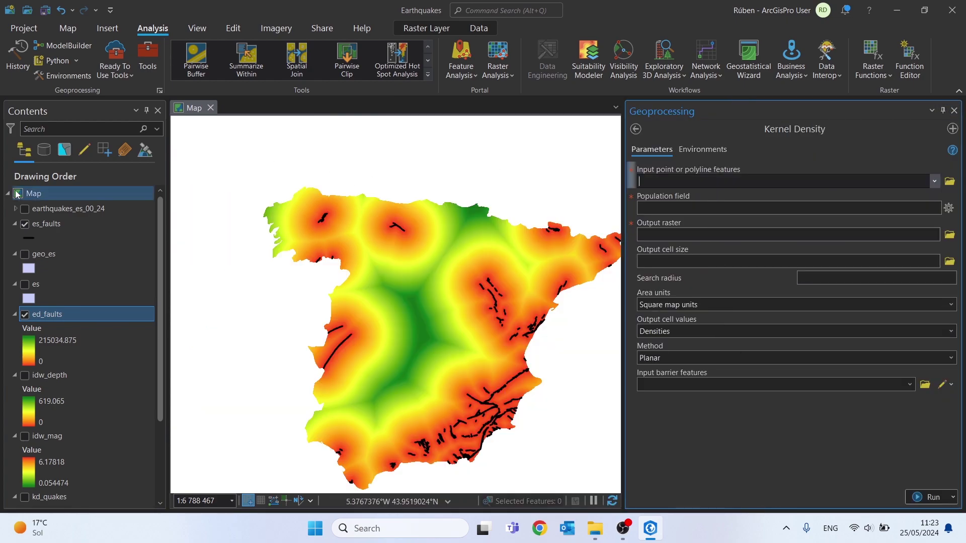
pyautogui.click(43, 228)
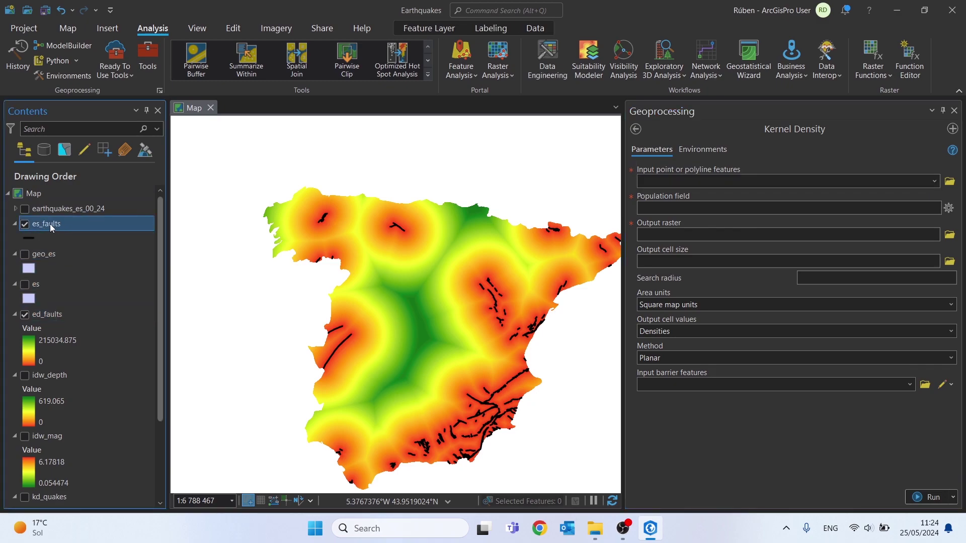
pyautogui.click(686, 180)
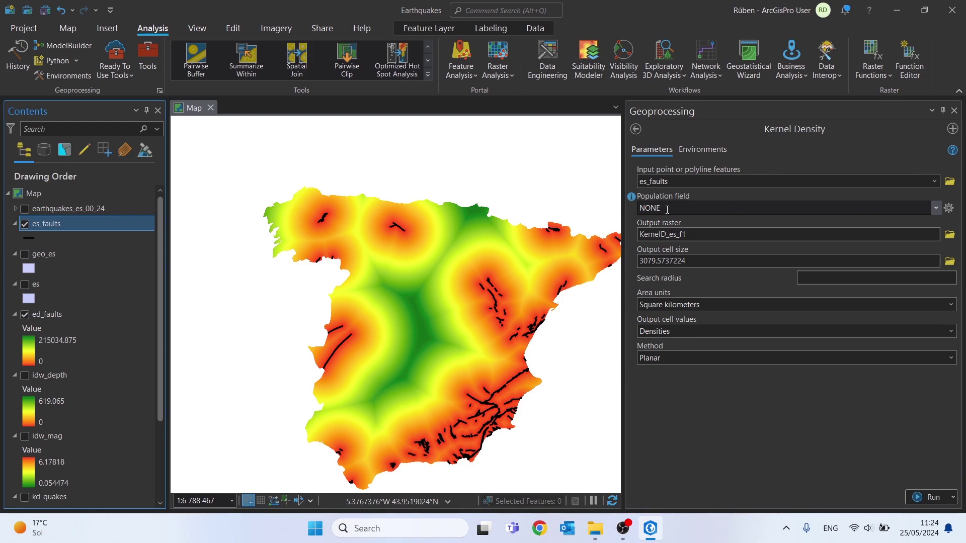
# Step: Name the output raster kd_faults in the Earthquakes Spain Susceptibility Map folder and set the output cell size to 500
pyautogui.click(950, 235)
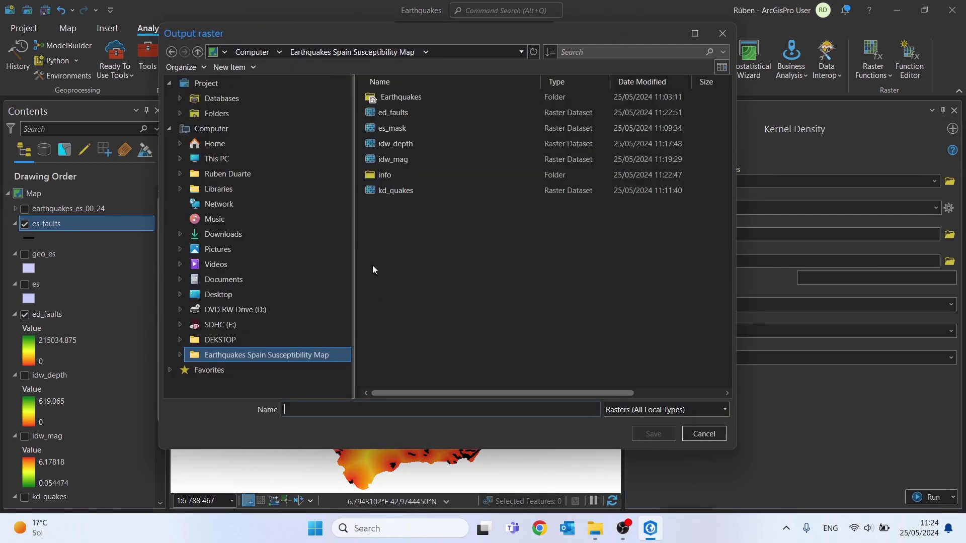
pyautogui.click(325, 413)
pyautogui.write('kd')
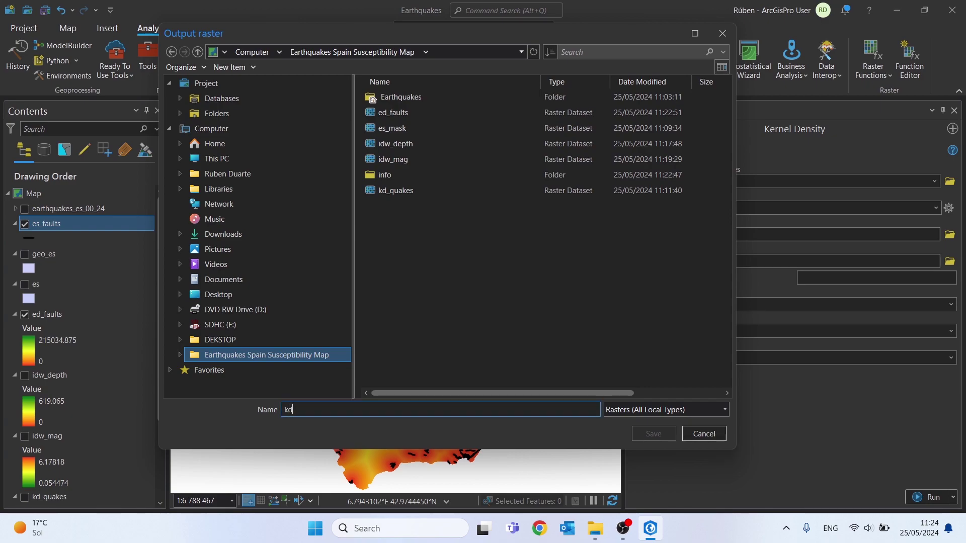
pyautogui.write('_faults')
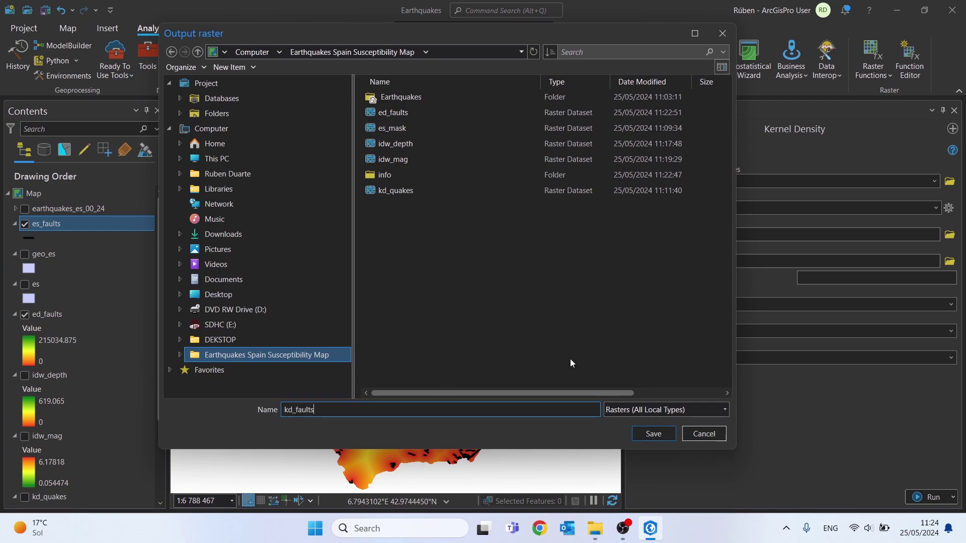
pyautogui.click(653, 434)
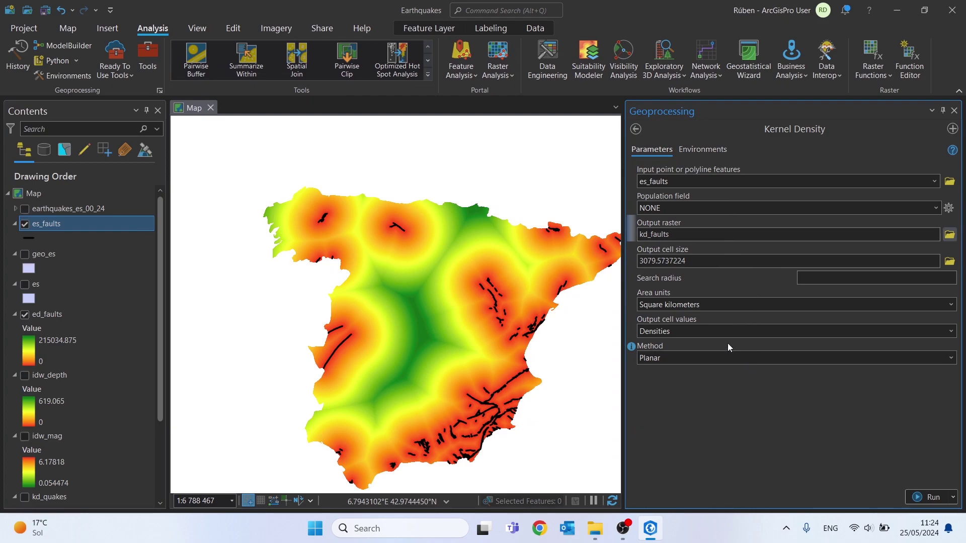
pyautogui.doubleClick(699, 259)
pyautogui.write('5')
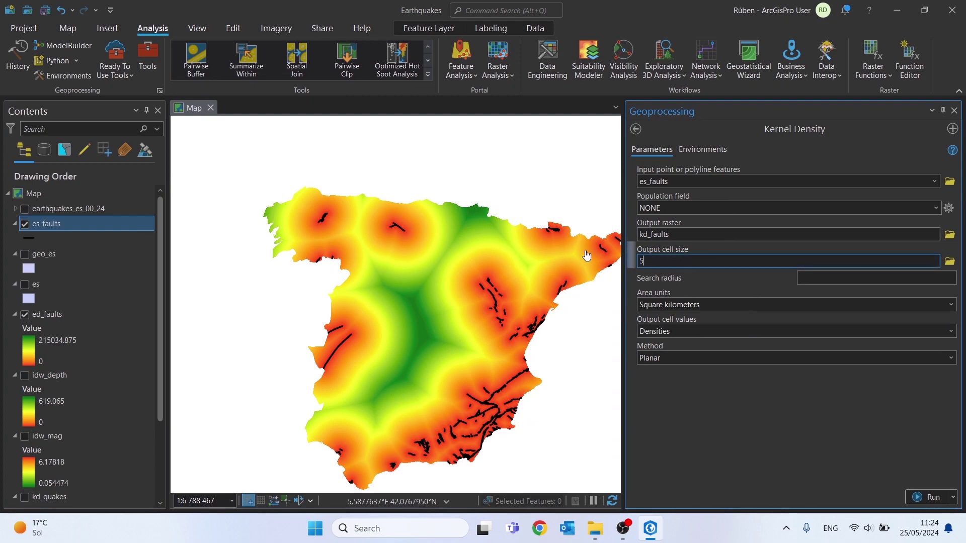
pyautogui.click(734, 450)
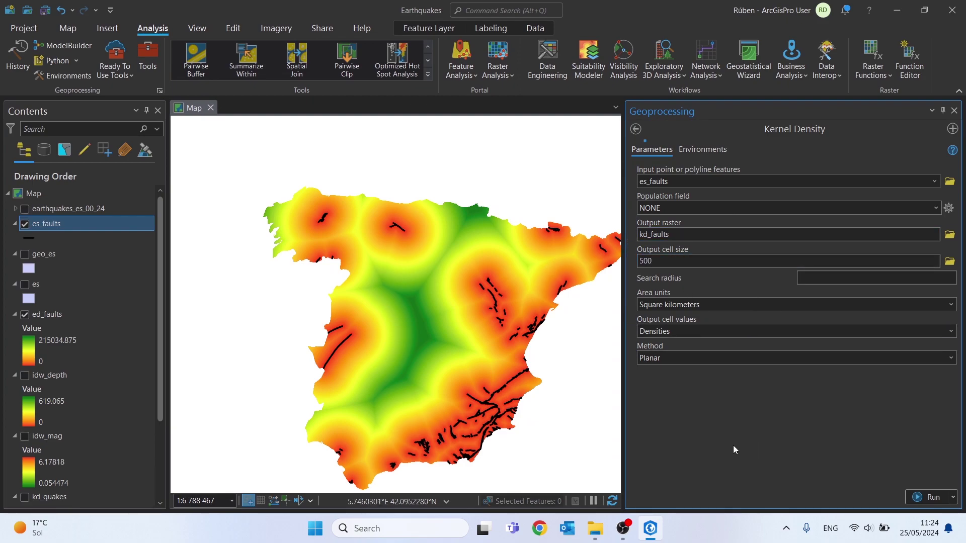
# Step: Set the tool's output coordinate system to the current map's Madrid_1870_Madrid_Spain and its processing extent to the es layer
pyautogui.click(717, 153)
pyautogui.click(925, 197)
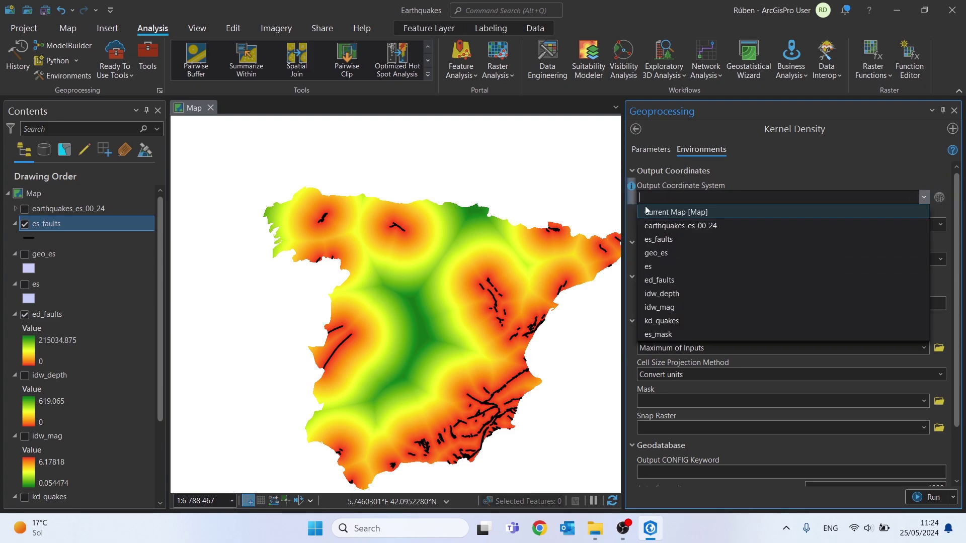
pyautogui.click(649, 211)
pyautogui.click(867, 264)
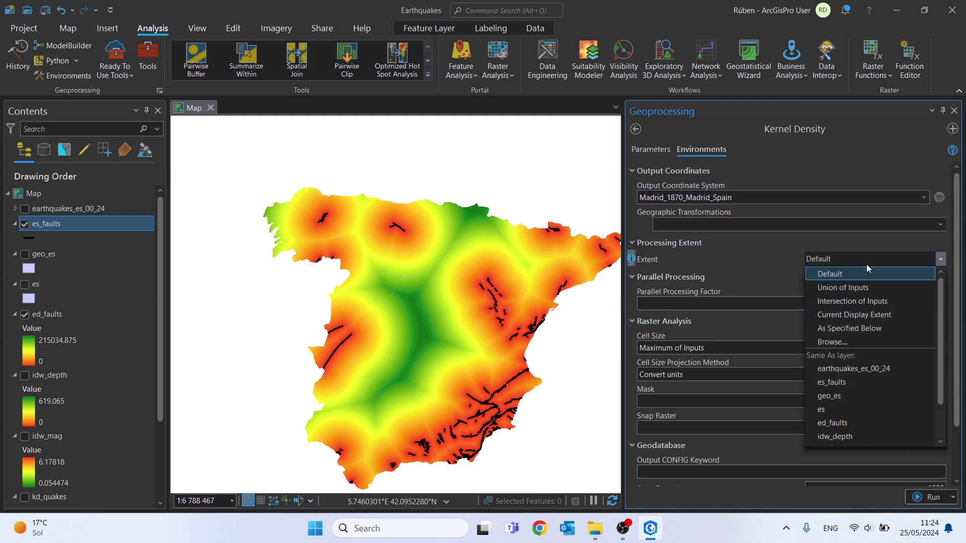
pyautogui.click(829, 411)
# Step: Use es_mask as both the mask and the snap raster, and run the Kernel Density tool
pyautogui.scroll(-2, 746, 349)
pyautogui.click(924, 341)
pyautogui.click(654, 463)
pyautogui.click(924, 368)
pyautogui.click(654, 440)
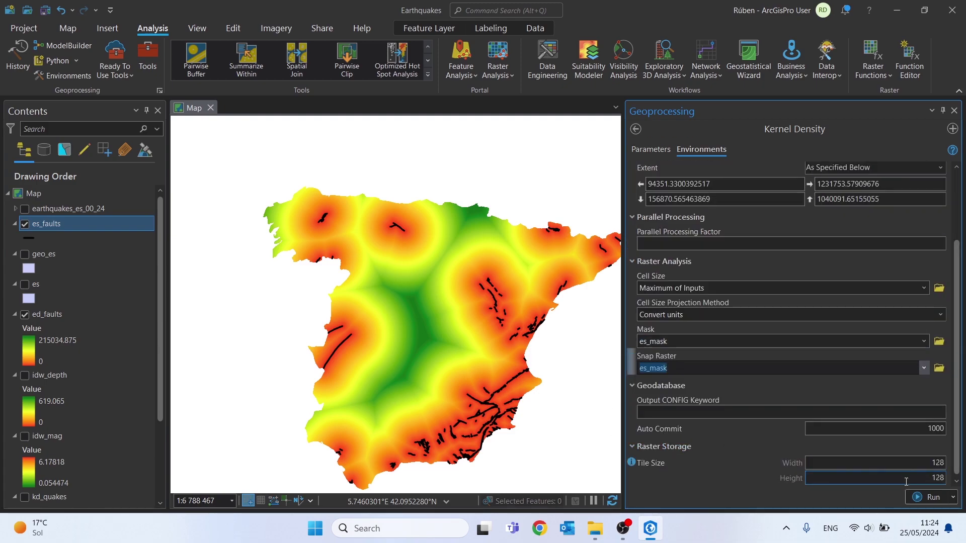
pyautogui.click(927, 497)
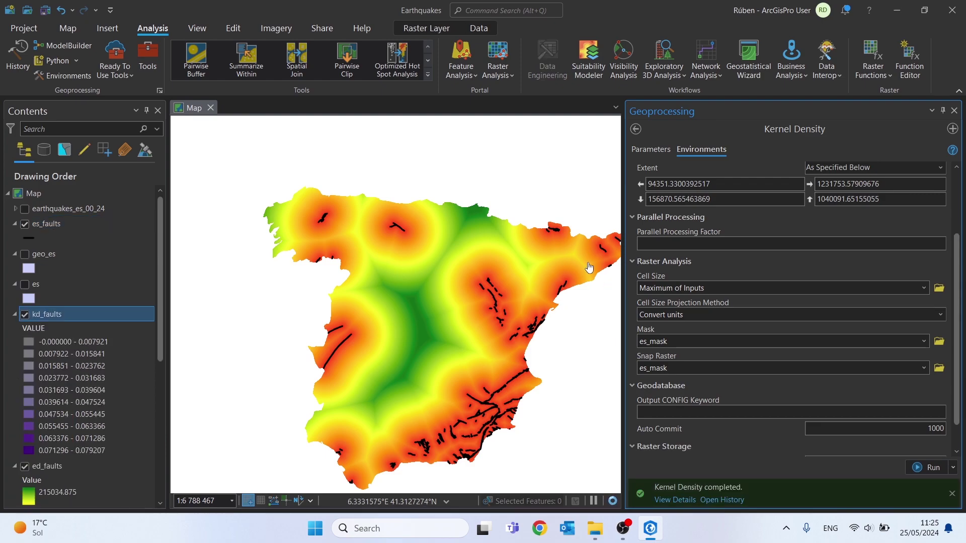
# Step: Close the Kernel Density tool and hide the ed_faults layer
pyautogui.click(954, 111)
pyautogui.scroll(-1, 61, 418)
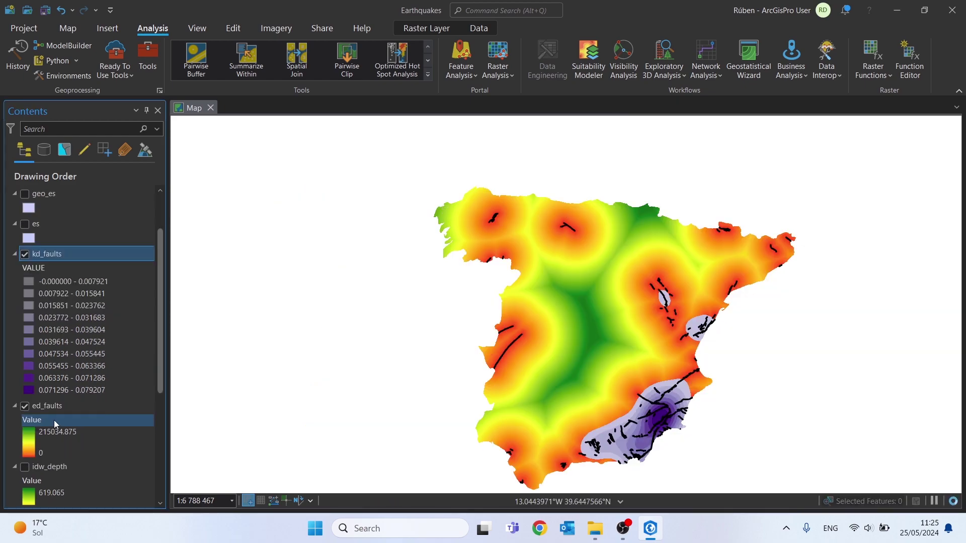
pyautogui.click(26, 408)
# Step: Change the kd_faults symbology to Stretch and apply the green-yellow-red color scheme
pyautogui.rightClick(62, 253)
pyautogui.click(93, 366)
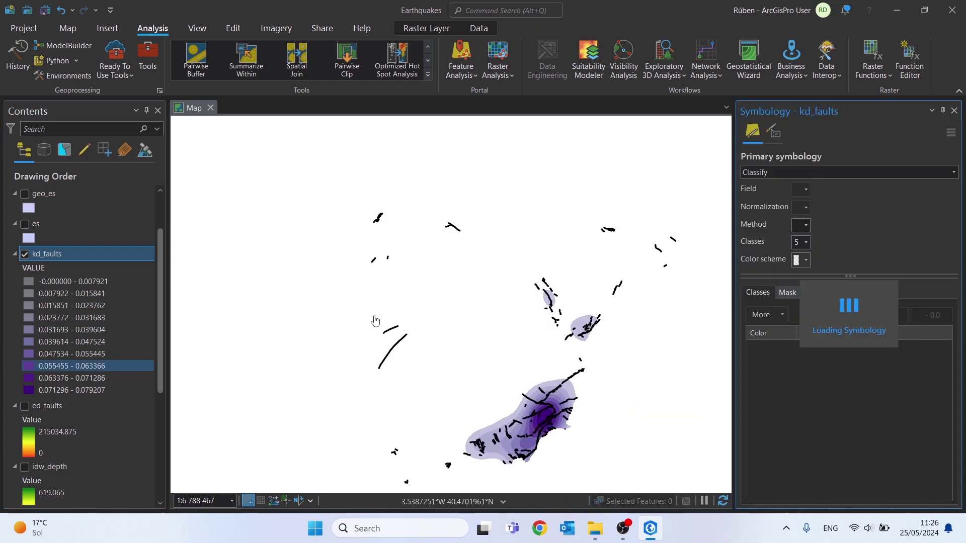
pyautogui.click(805, 174)
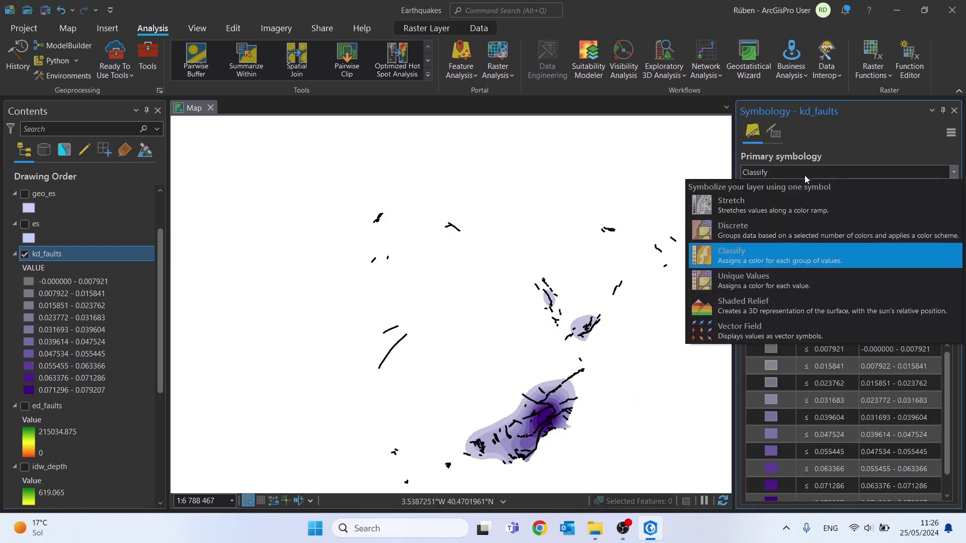
pyautogui.click(754, 201)
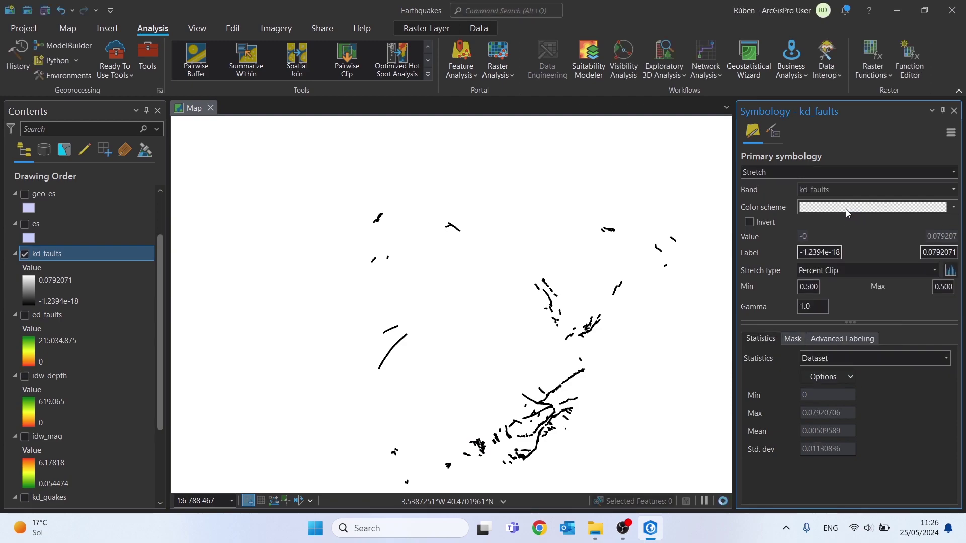
pyautogui.click(854, 210)
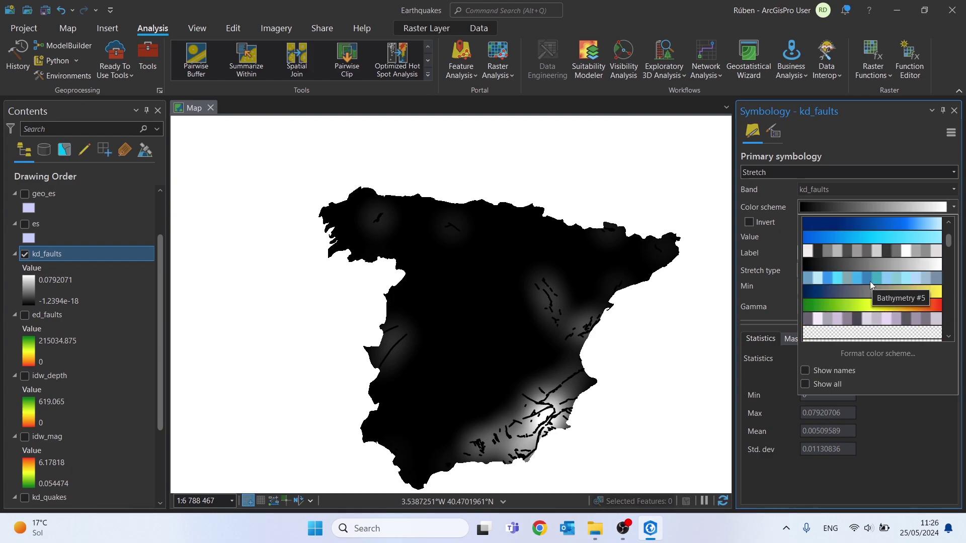
pyautogui.click(854, 305)
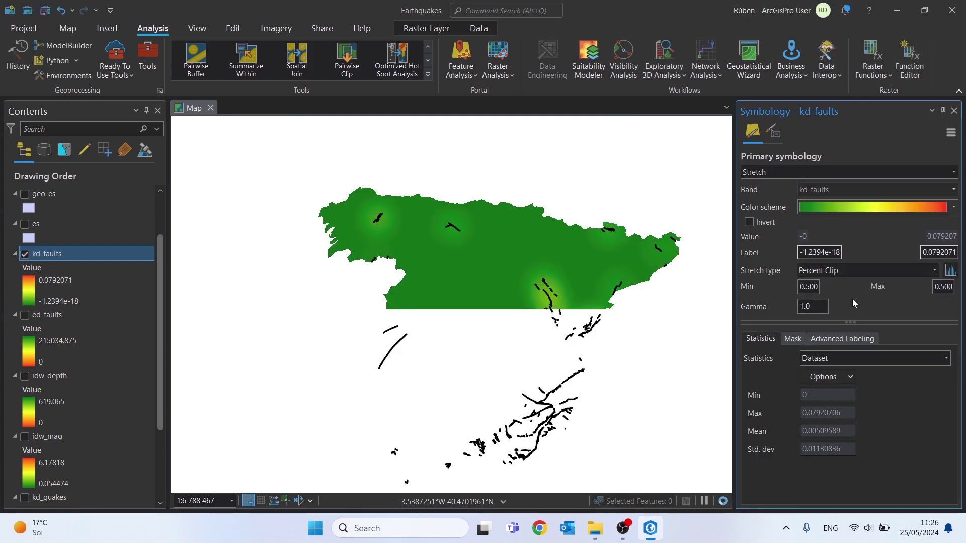
# Step: Collapse the es_faults legend entry and hide the es_faults layer on the map
pyautogui.moveTo(548, 403); pyautogui.dragTo(553, 351)
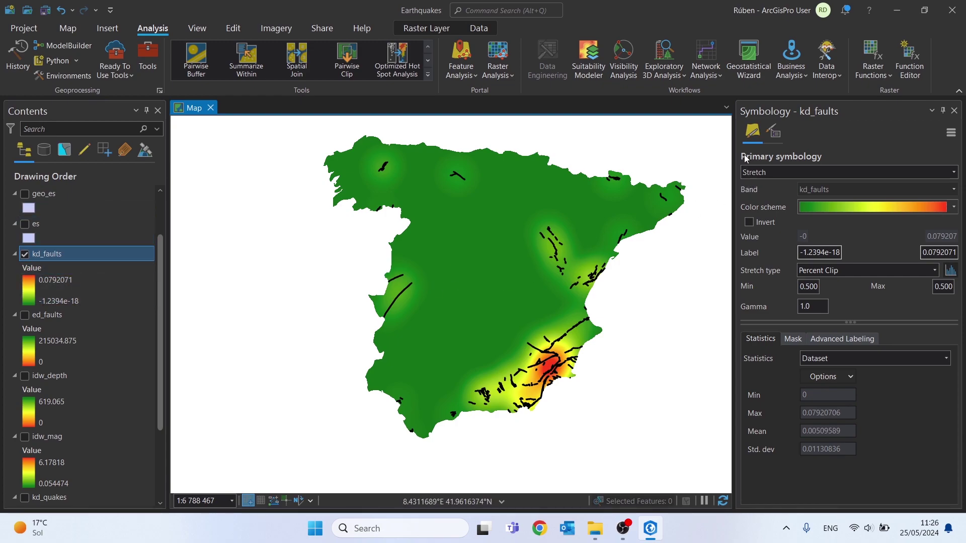
pyautogui.scroll(-2, 235, 290)
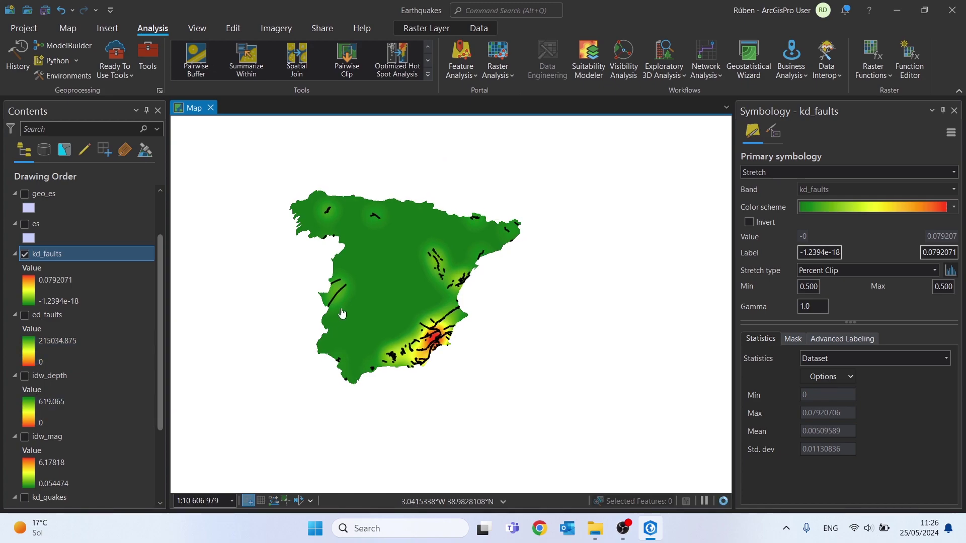
pyautogui.moveTo(347, 282); pyautogui.dragTo(403, 312)
pyautogui.scroll(2, 98, 258)
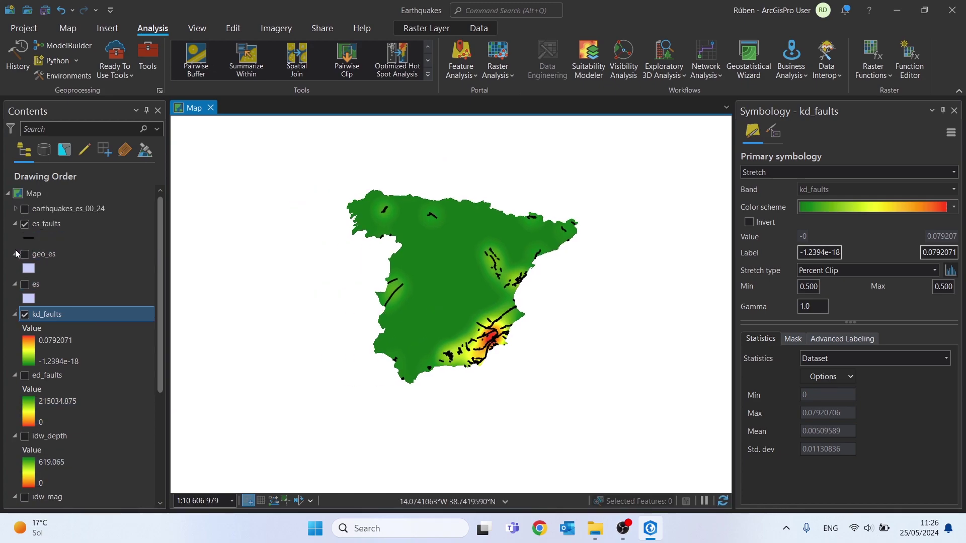
pyautogui.click(14, 224)
pyautogui.click(25, 224)
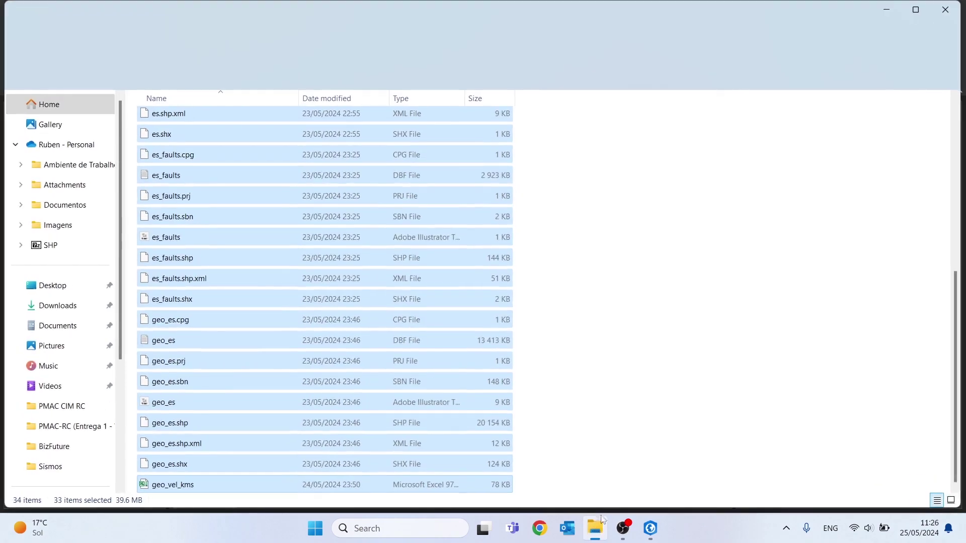
# Step: Switch to File Explorer, open the geo_vel_kms worksheet from the Sismos folder in Excel, and maximize its window
pyautogui.click(595, 528)
pyautogui.click(629, 265)
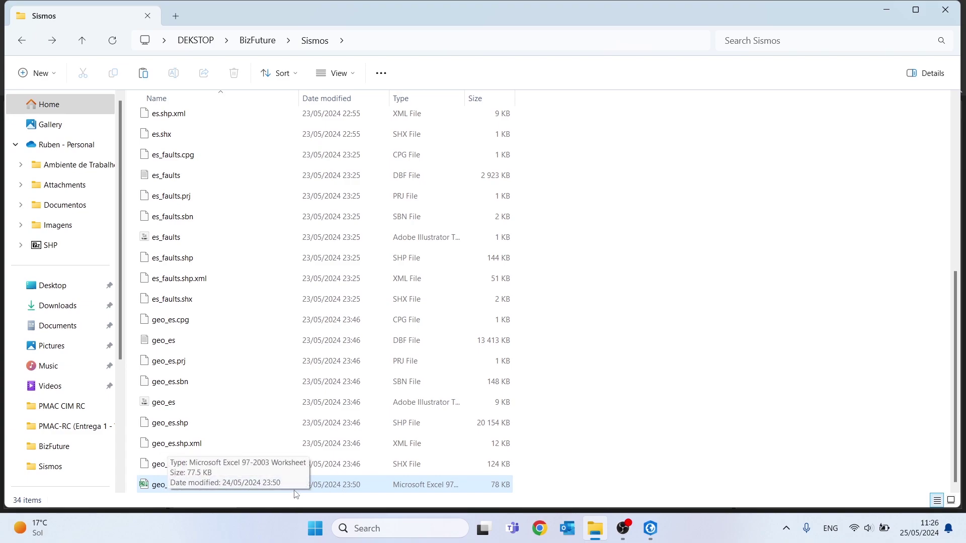
pyautogui.doubleClick(166, 485)
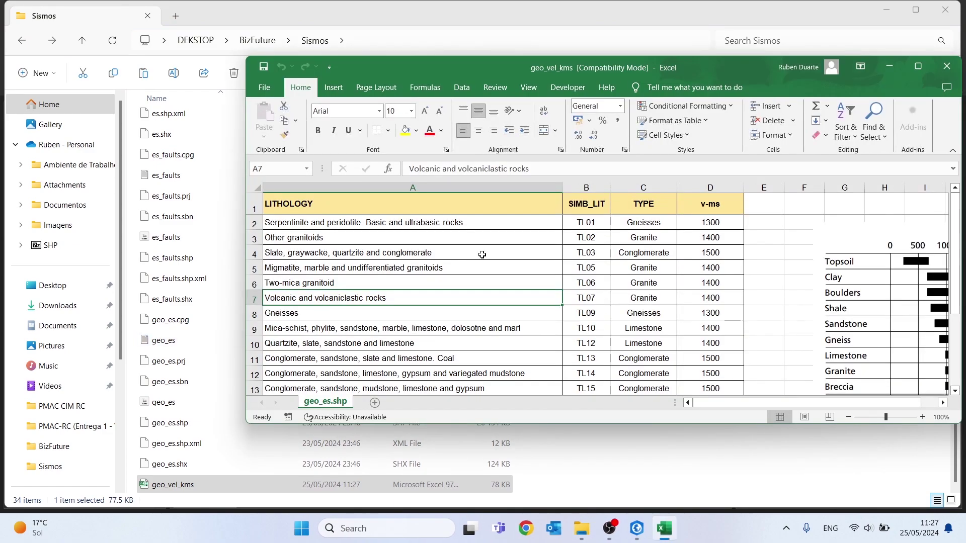
pyautogui.click(917, 67)
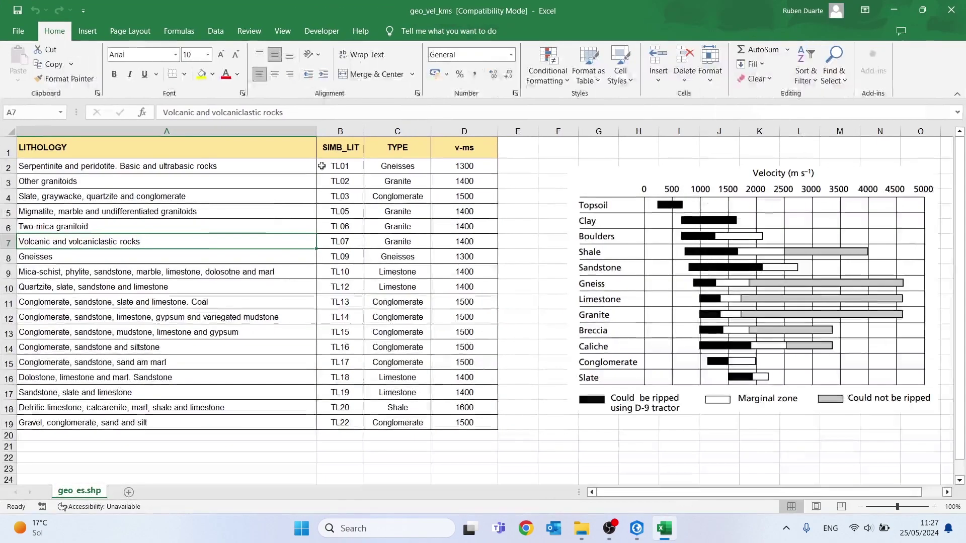
# Step: Examine the lithology descriptions with their SIMB_LIT codes, rock types and v-ms velocities, including the shale row
pyautogui.click(124, 166)
pyautogui.moveTo(55, 168); pyautogui.dragTo(151, 422)
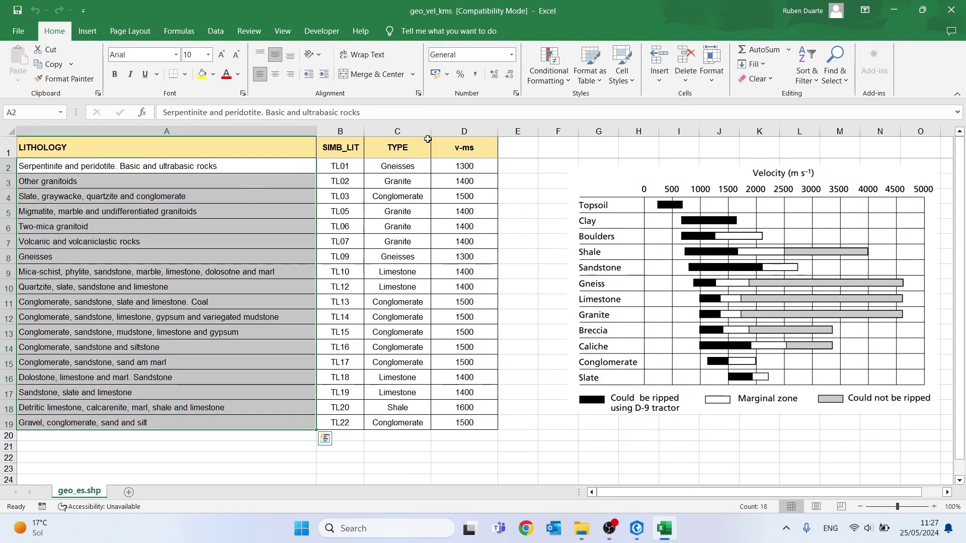
pyautogui.click(339, 150)
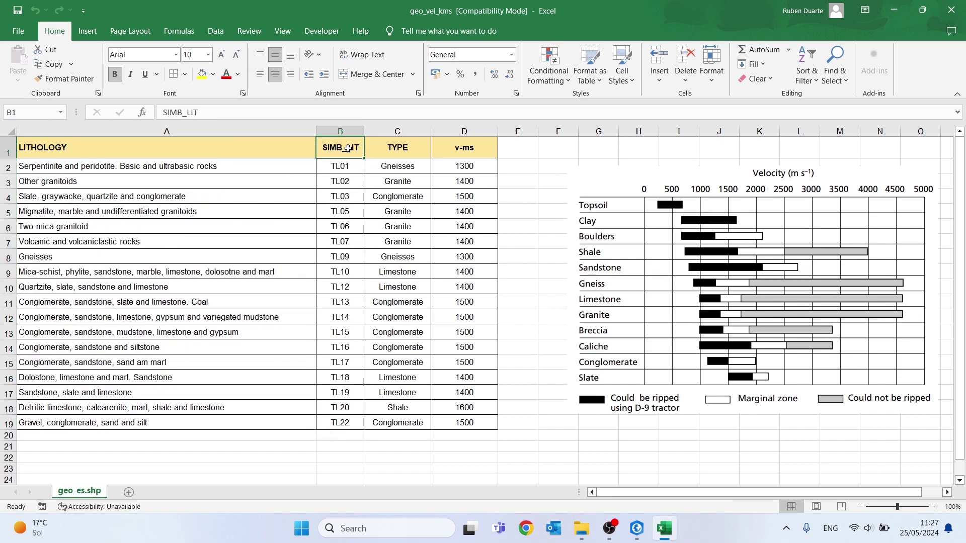
pyautogui.moveTo(334, 166); pyautogui.dragTo(335, 424)
pyautogui.moveTo(396, 165); pyautogui.dragTo(395, 422)
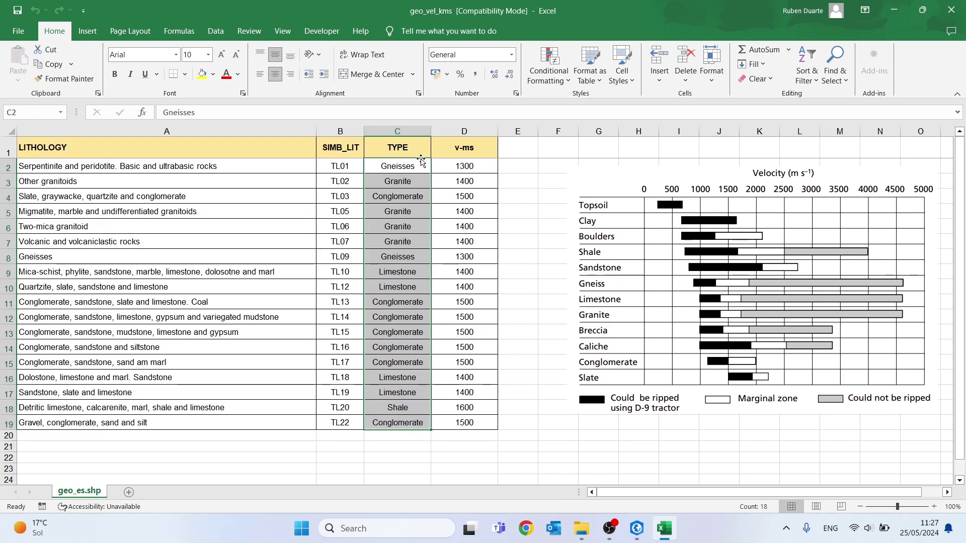
pyautogui.click(469, 166)
pyautogui.moveTo(468, 166); pyautogui.dragTo(455, 362)
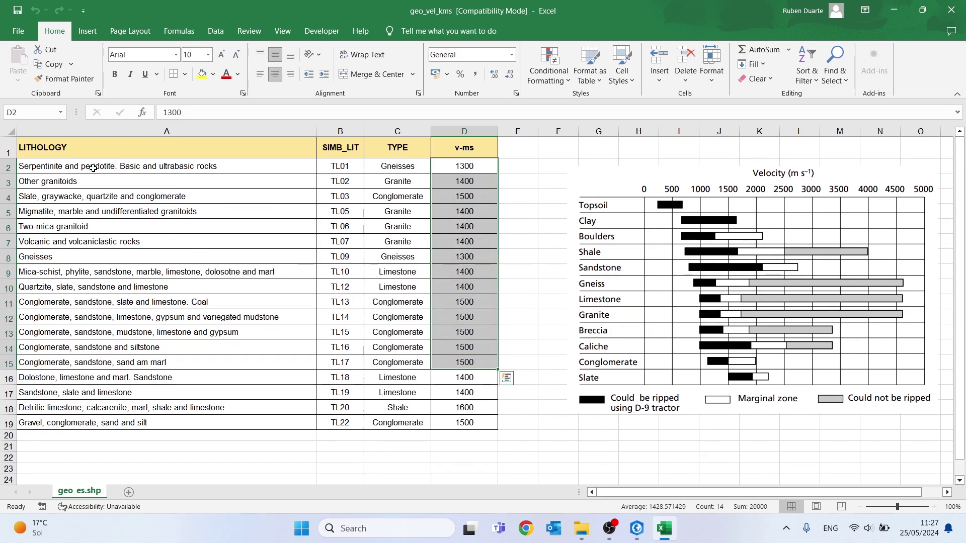
pyautogui.click(473, 168)
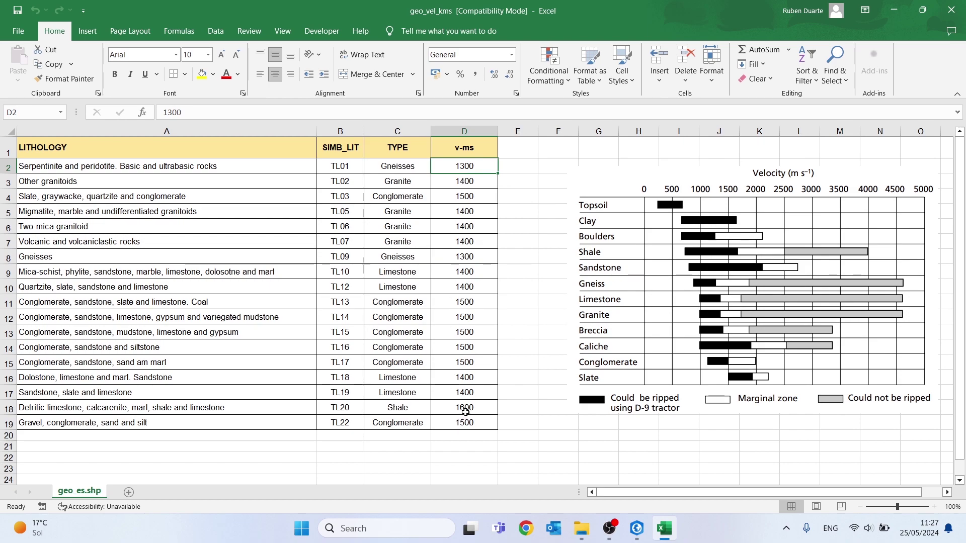
pyautogui.moveTo(465, 412); pyautogui.dragTo(125, 407)
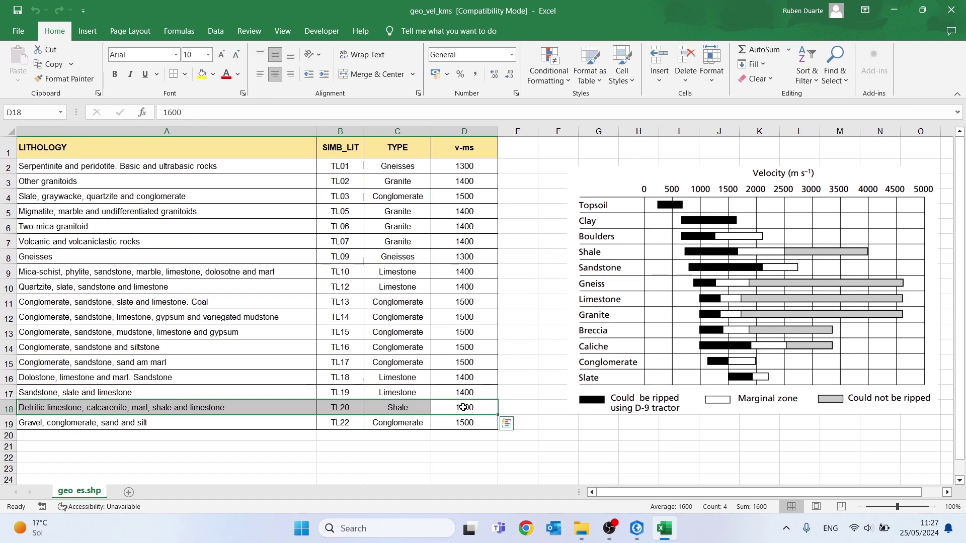
# Step: Arrange the geo_vel_kms workbook and the Earthquakes project in ArcGIS Pro side by side, and close the Symbology pane
pyautogui.moveTo(464, 167); pyautogui.dragTo(187, 168)
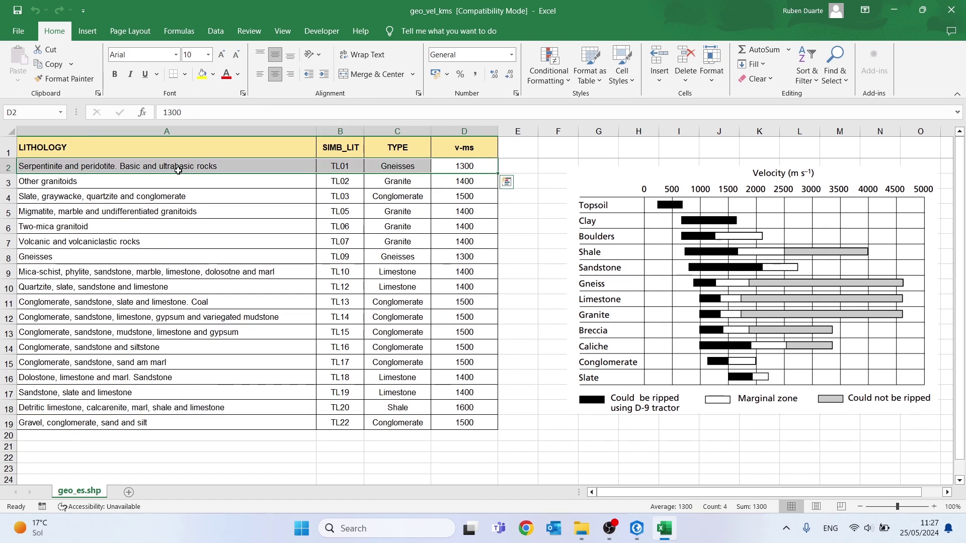
pyautogui.click(162, 179)
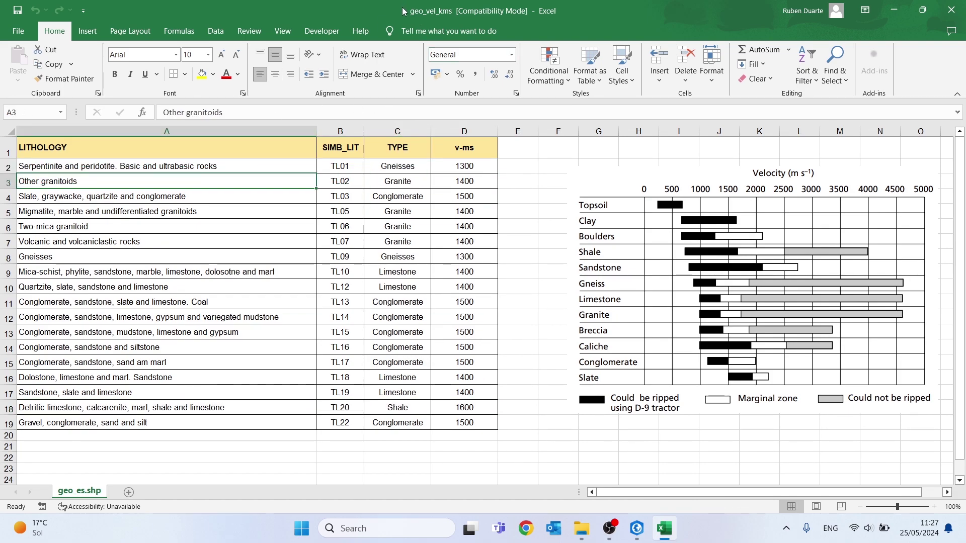
pyautogui.moveTo(402, 7); pyautogui.dragTo(964, 156)
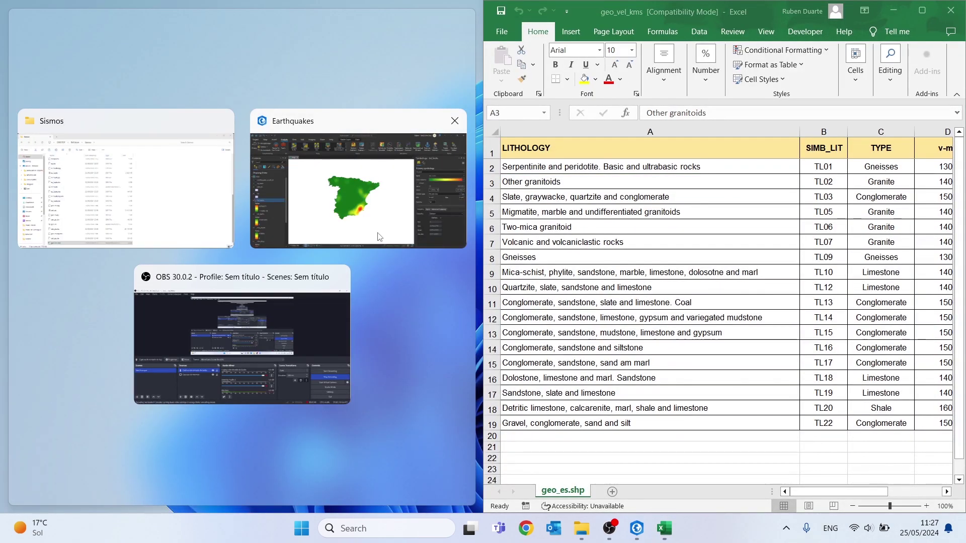
pyautogui.click(352, 210)
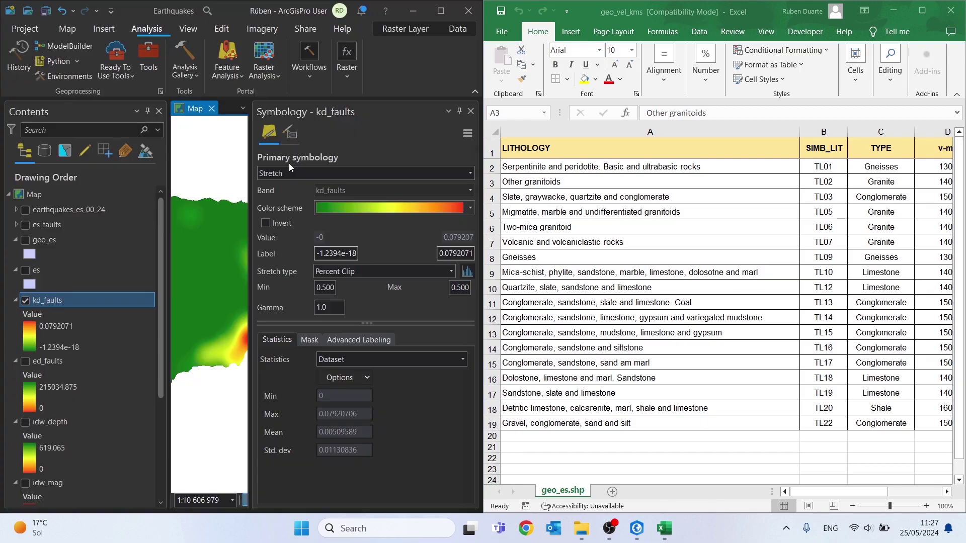
pyautogui.click(404, 128)
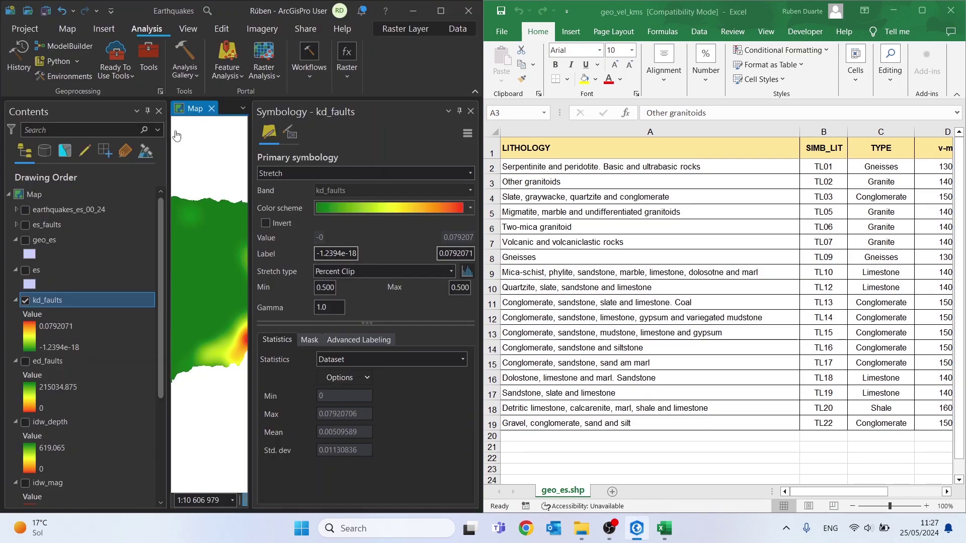
pyautogui.click(470, 114)
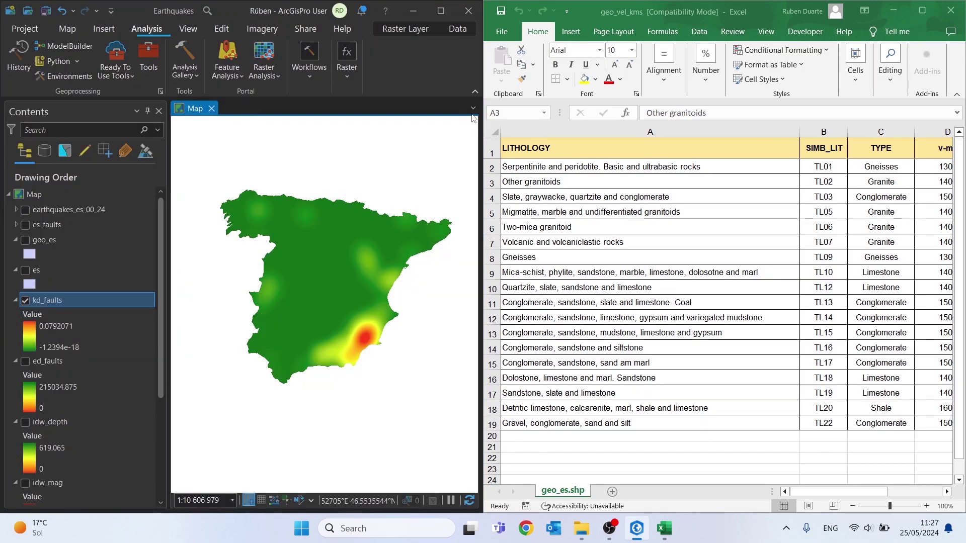
# Step: Open the geo_es attribute table and sort its records by the SIMB_LITO field
pyautogui.rightClick(52, 238)
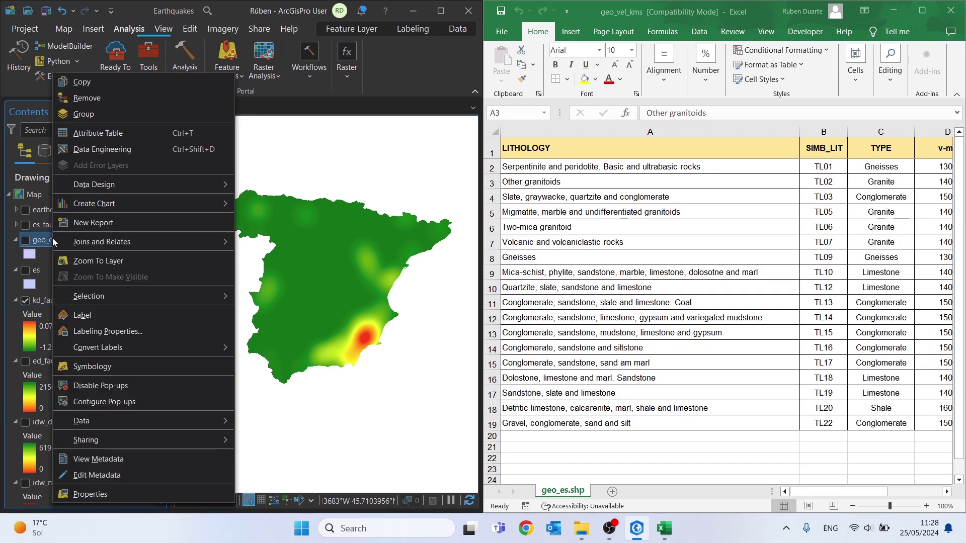
pyautogui.click(98, 134)
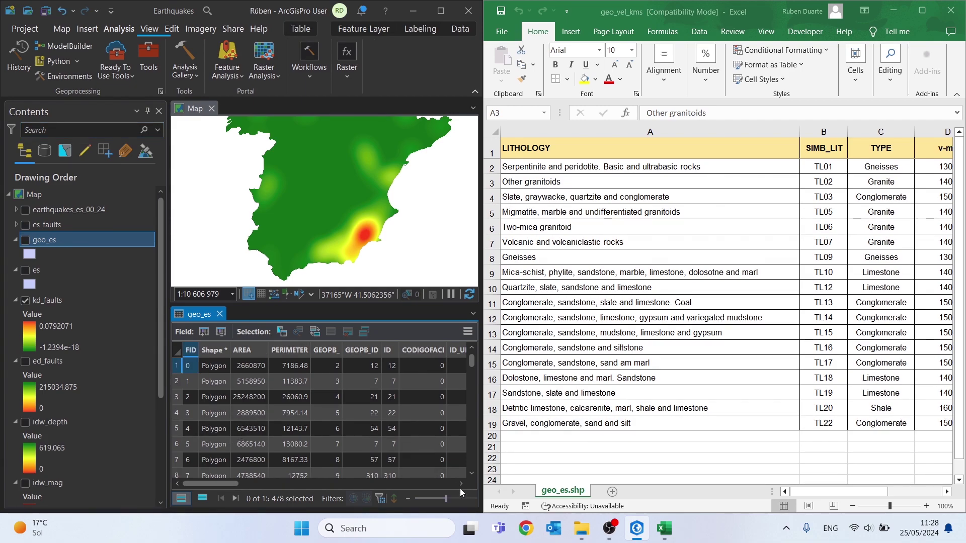
pyautogui.moveTo(216, 484); pyautogui.dragTo(327, 500)
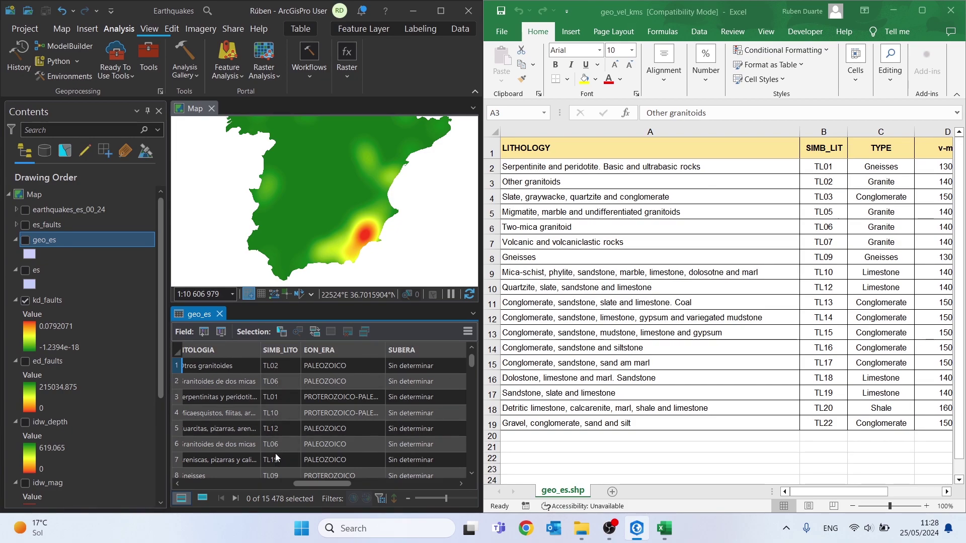
pyautogui.doubleClick(280, 349)
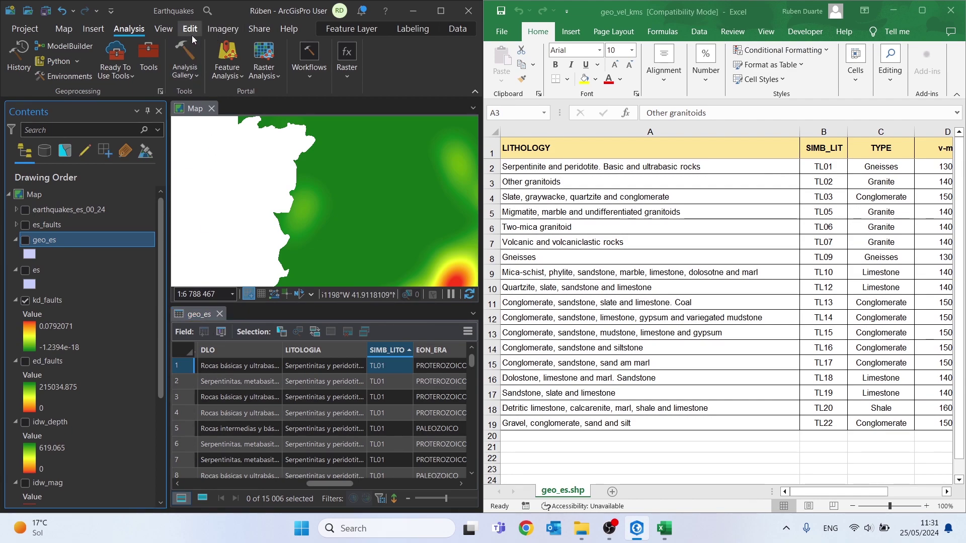
# Step: Maximize the Earthquakes project window and save all pending edits to the geo_es layer
pyautogui.click(195, 32)
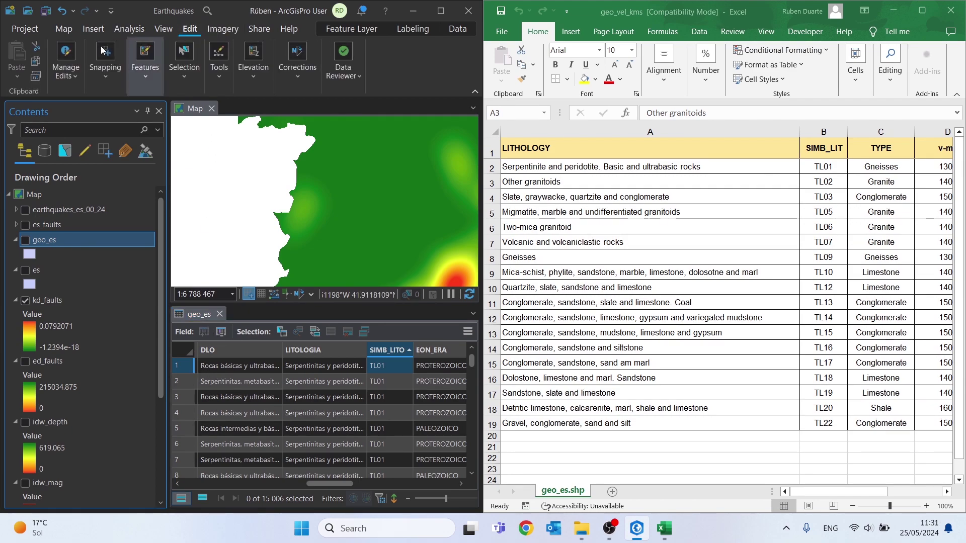
pyautogui.click(442, 14)
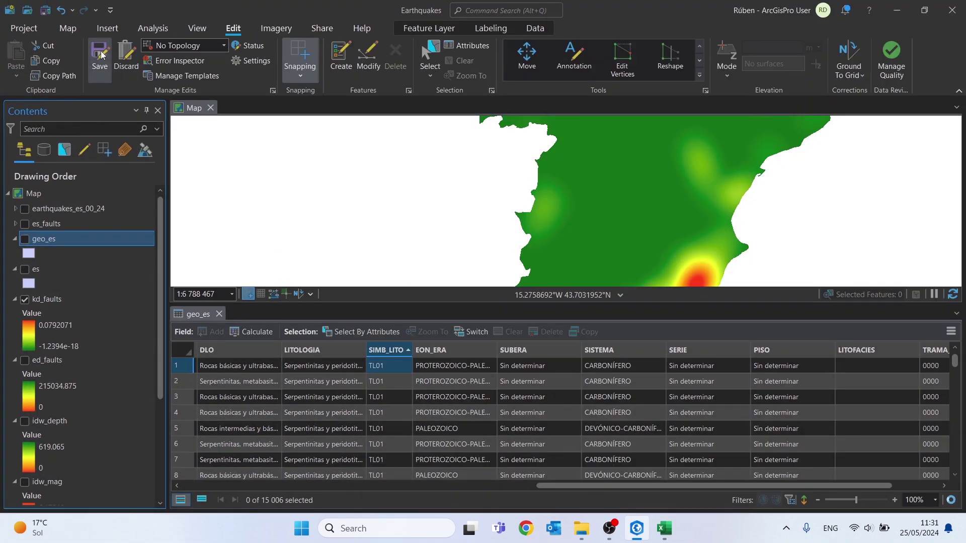
pyautogui.click(101, 54)
pyautogui.click(431, 275)
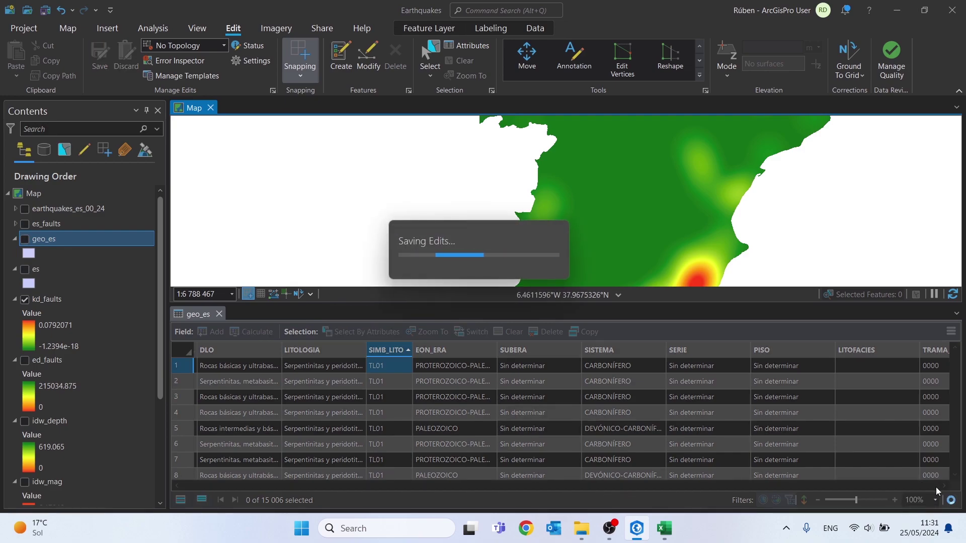
# Step: Add a SPEED field with the Double data type to geo_es, save the field changes and close the fields view
pyautogui.hscroll(5, 745, 472)
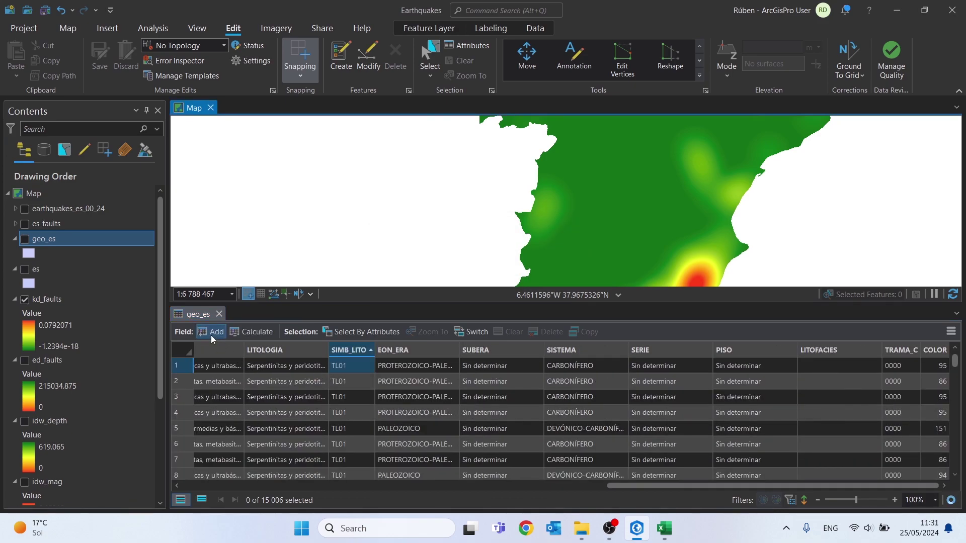
pyautogui.click(212, 333)
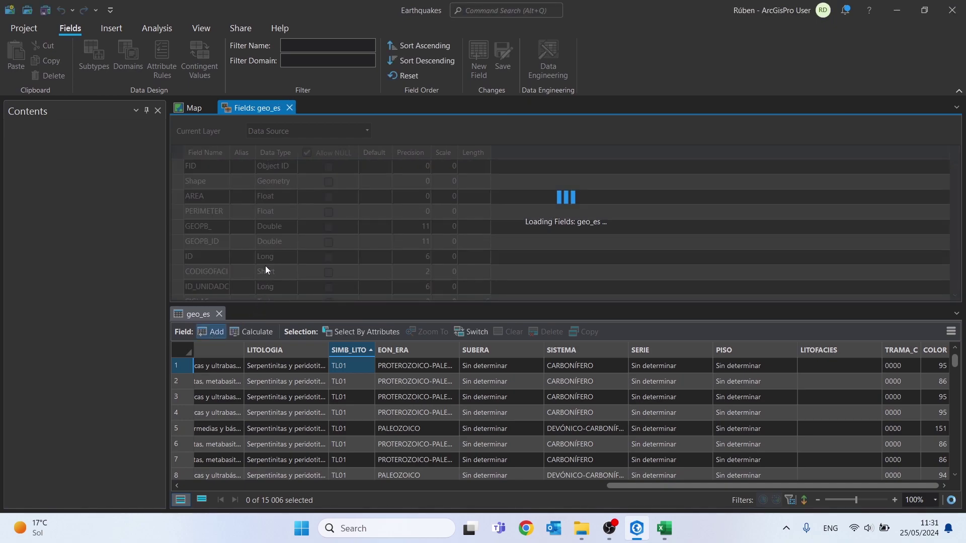
pyautogui.write('SPEED')
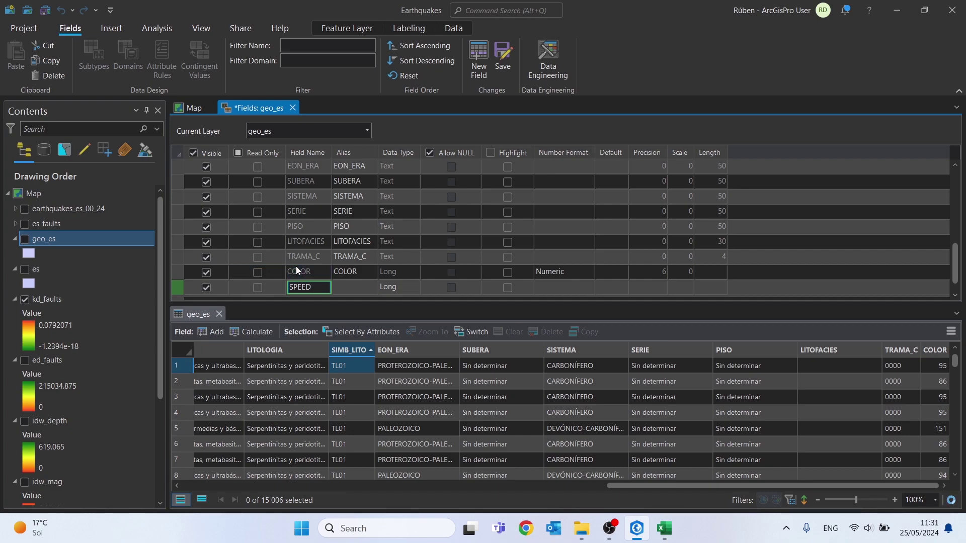
pyautogui.press('Tab')
pyautogui.press('Tab')
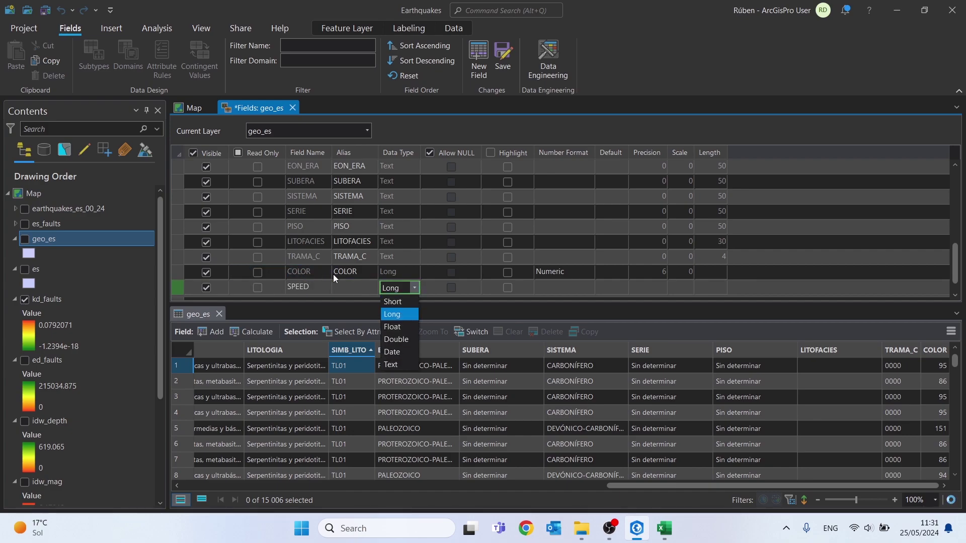
pyautogui.click(400, 340)
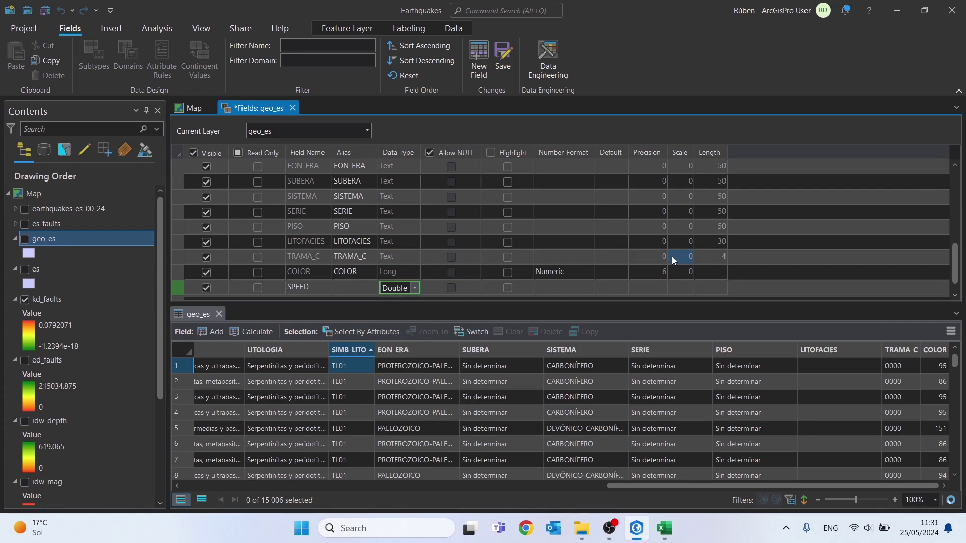
pyautogui.click(504, 59)
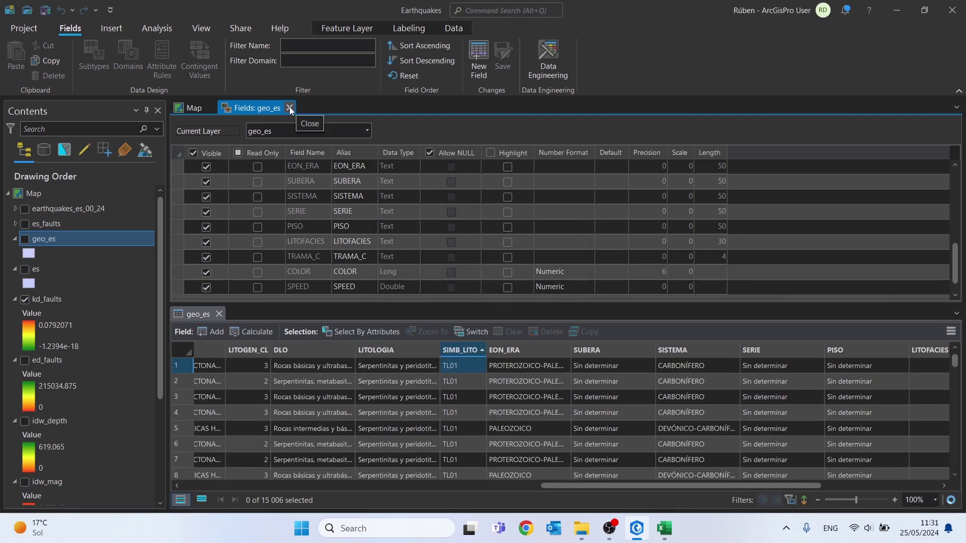
pyautogui.click(289, 108)
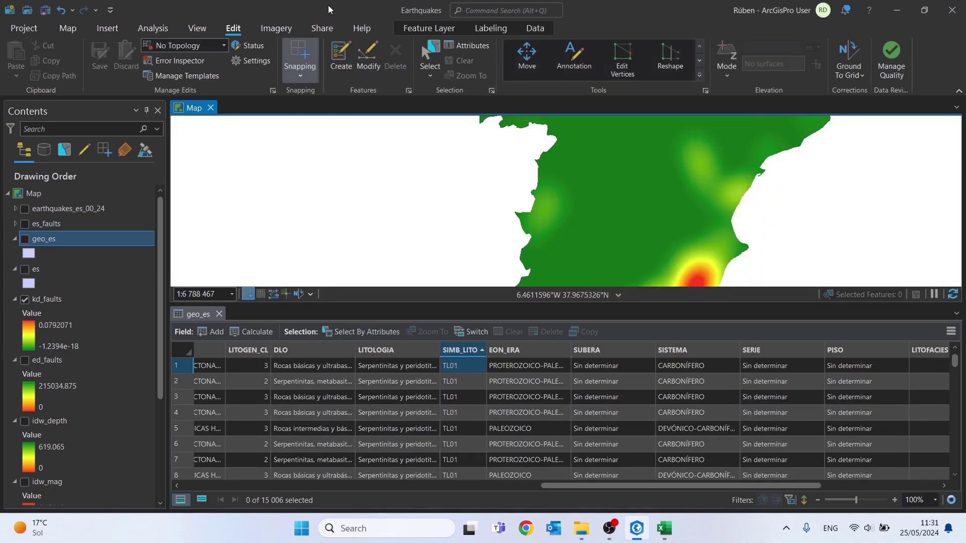
# Step: Dock the project window beside the workbook and open a narrowed Select By Attributes dialog for geo_es that leaves the lithology table visible
pyautogui.moveTo(413, 9); pyautogui.dragTo(0, 115)
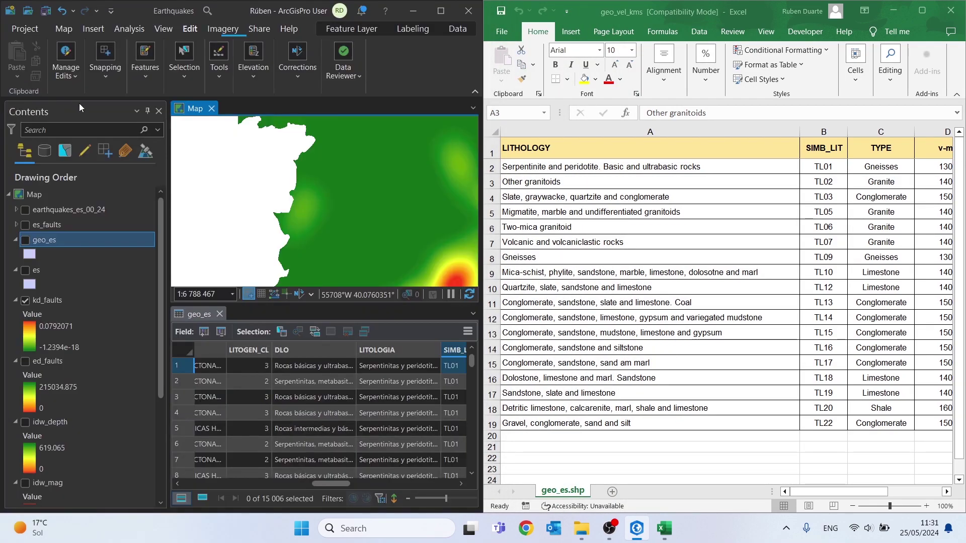
pyautogui.click(57, 32)
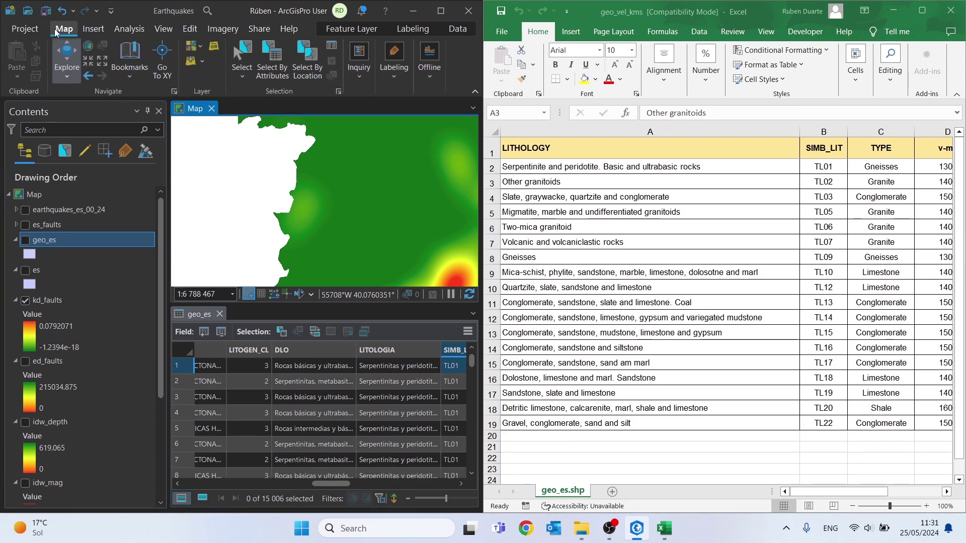
pyautogui.click(278, 58)
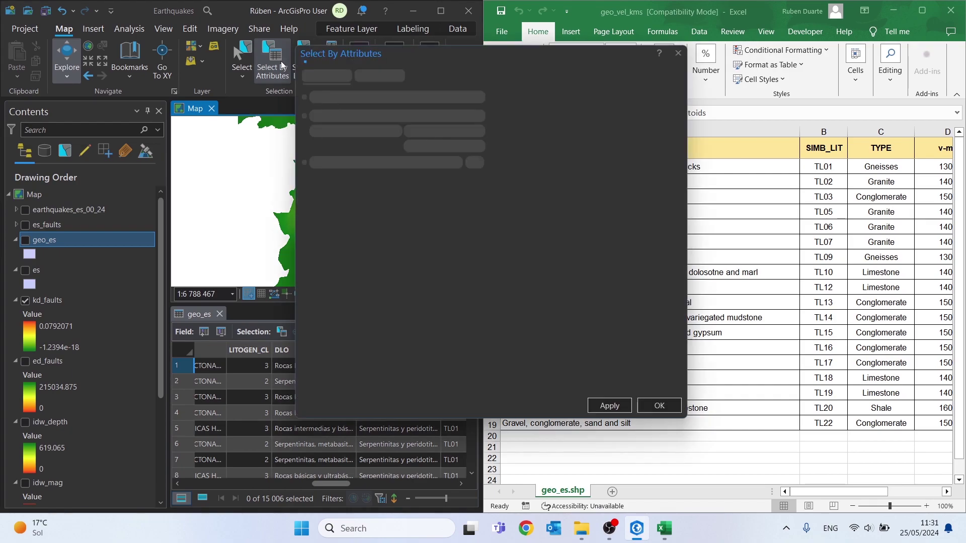
pyautogui.moveTo(448, 56); pyautogui.dragTo(263, 74)
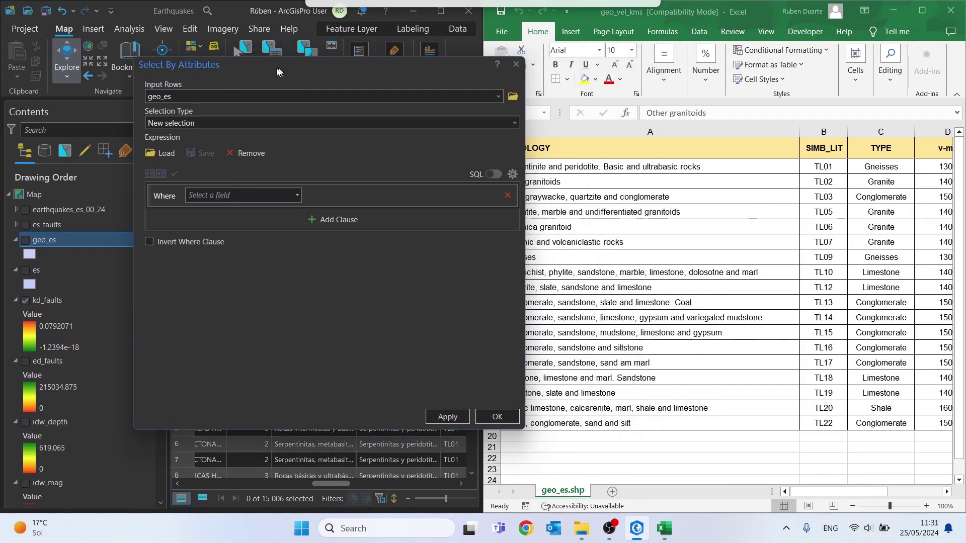
pyautogui.moveTo(497, 179); pyautogui.dragTo(355, 178)
pyautogui.moveTo(222, 77); pyautogui.dragTo(253, 71)
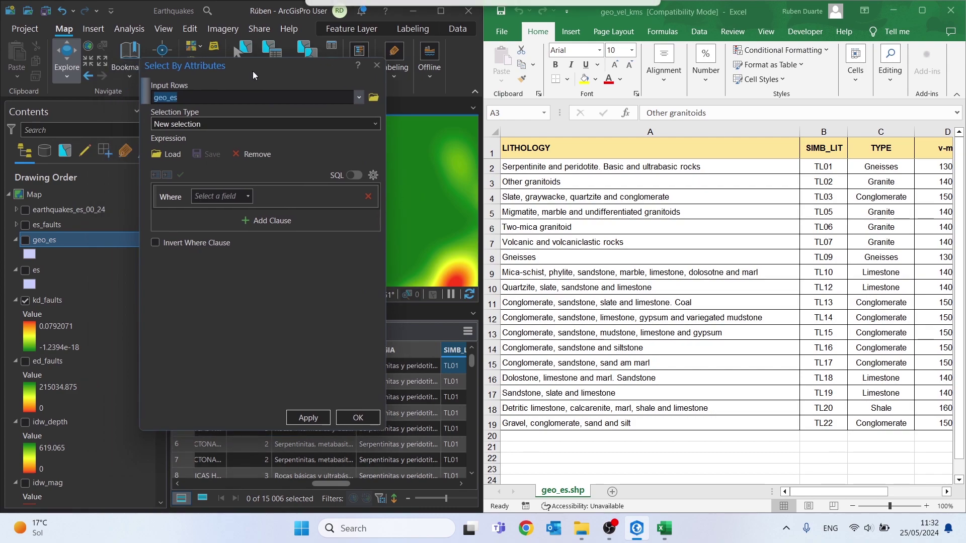
# Step: Define the selection clause for geo_es as SIMB_LITO is equal to TL01
pyautogui.click(202, 196)
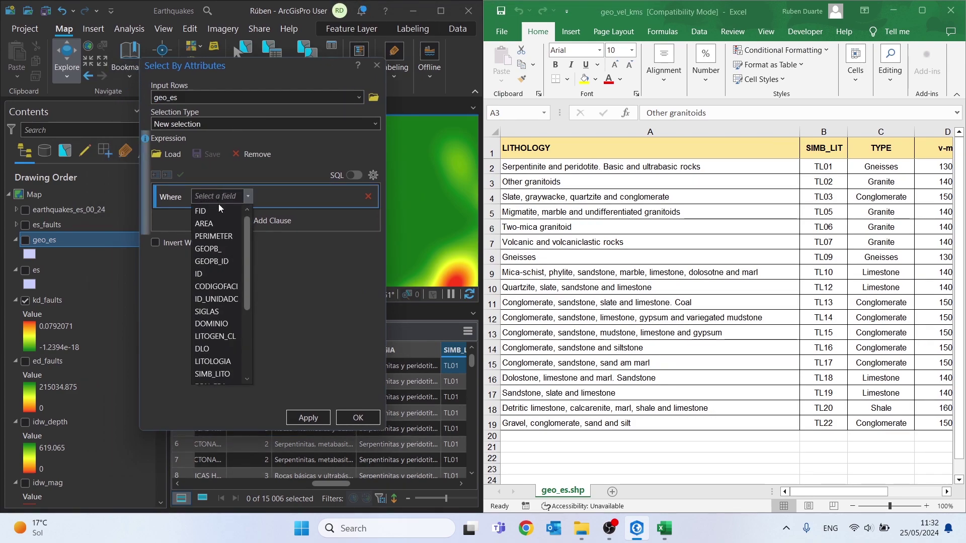
pyautogui.scroll(-2, 231, 352)
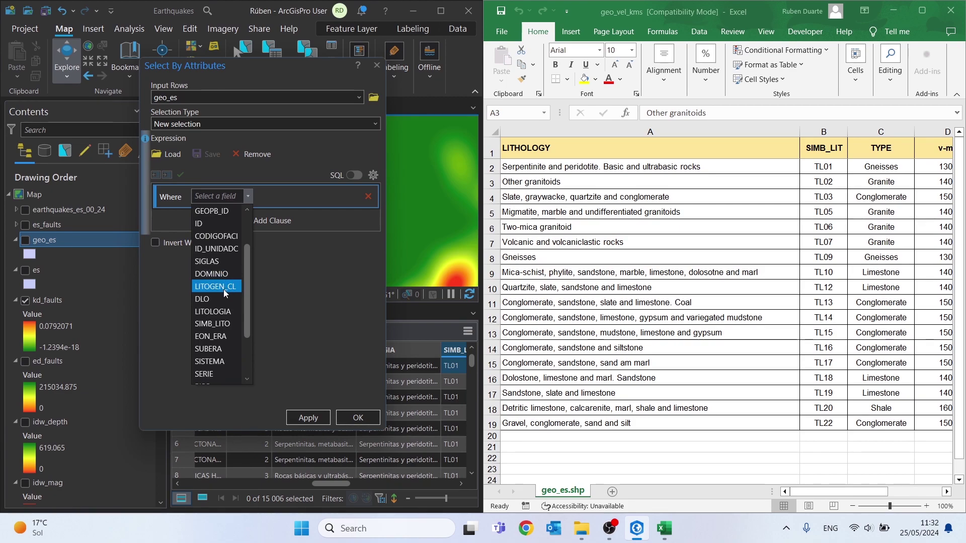
pyautogui.click(215, 325)
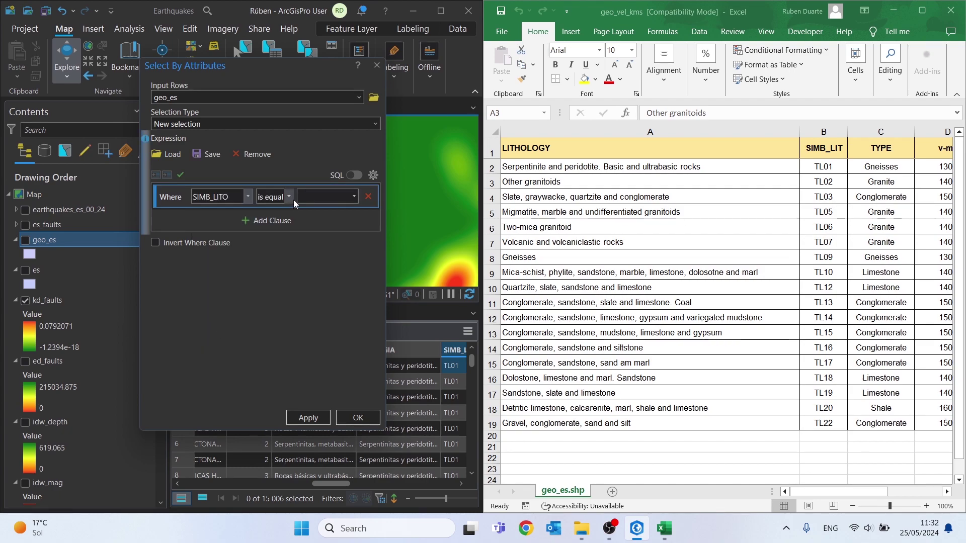
pyautogui.click(351, 195)
pyautogui.click(316, 214)
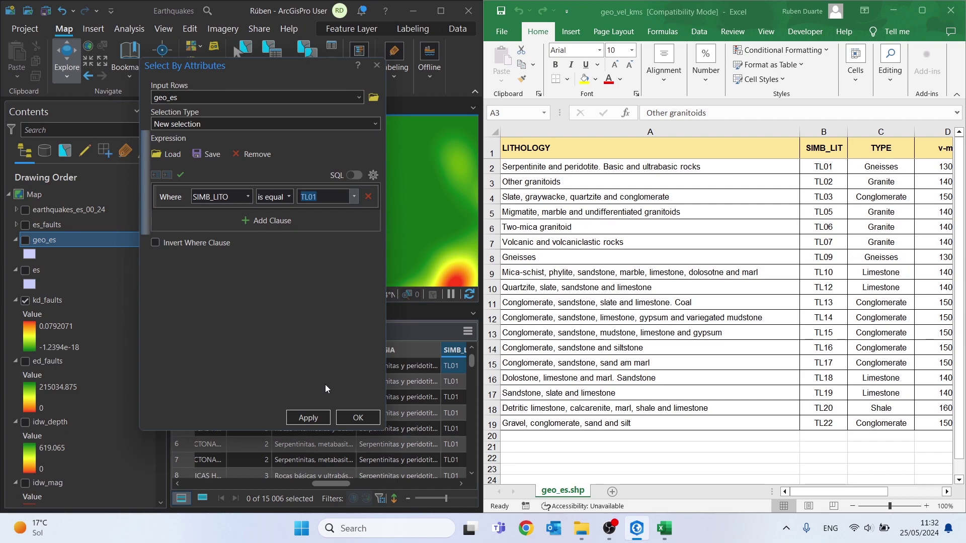
# Step: Select the geo_es records where SIMB_LITO is equal to TL01 and calculate their SPEED field as 1300
pyautogui.click(308, 418)
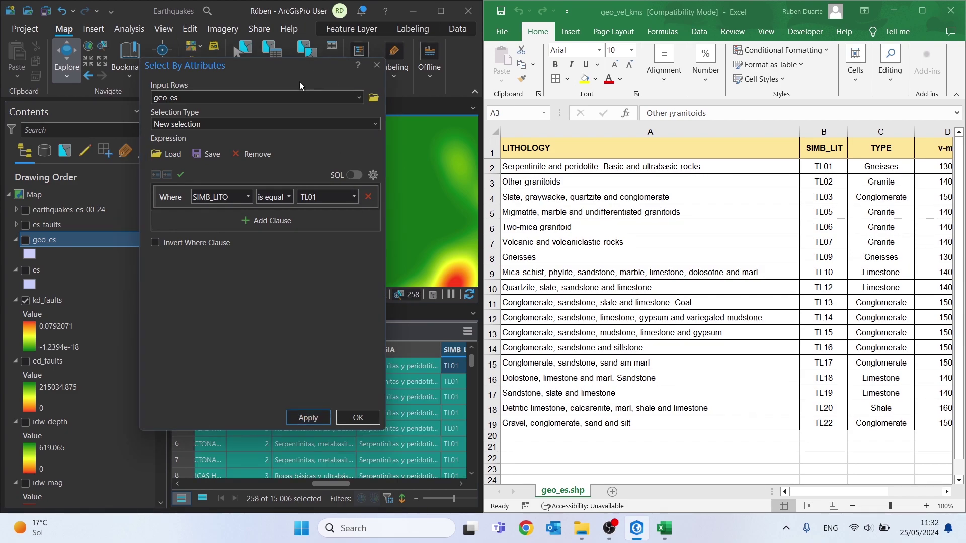
pyautogui.moveTo(302, 85); pyautogui.dragTo(202, 84)
pyautogui.scroll(-3, 451, 379)
pyautogui.moveTo(342, 485); pyautogui.dragTo(477, 490)
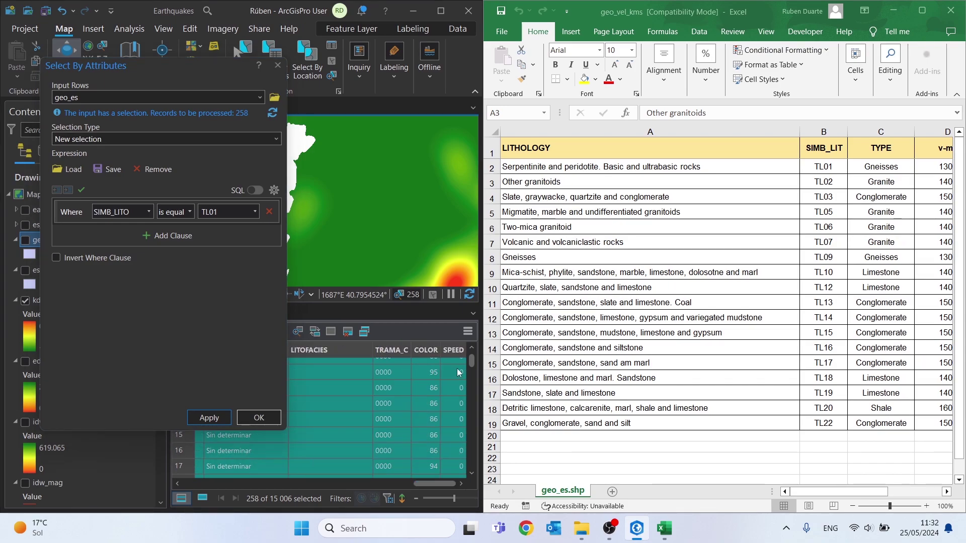
pyautogui.rightClick(459, 352)
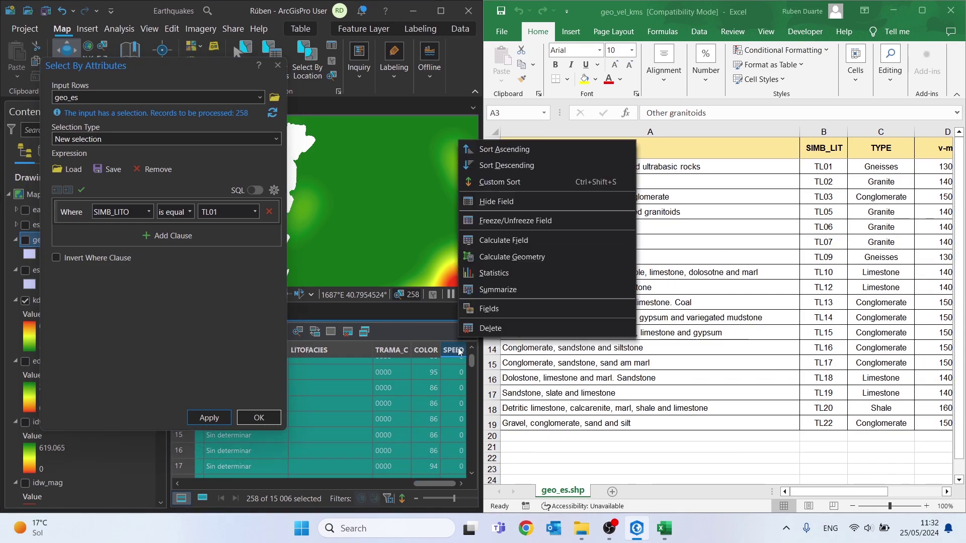
pyautogui.click(501, 241)
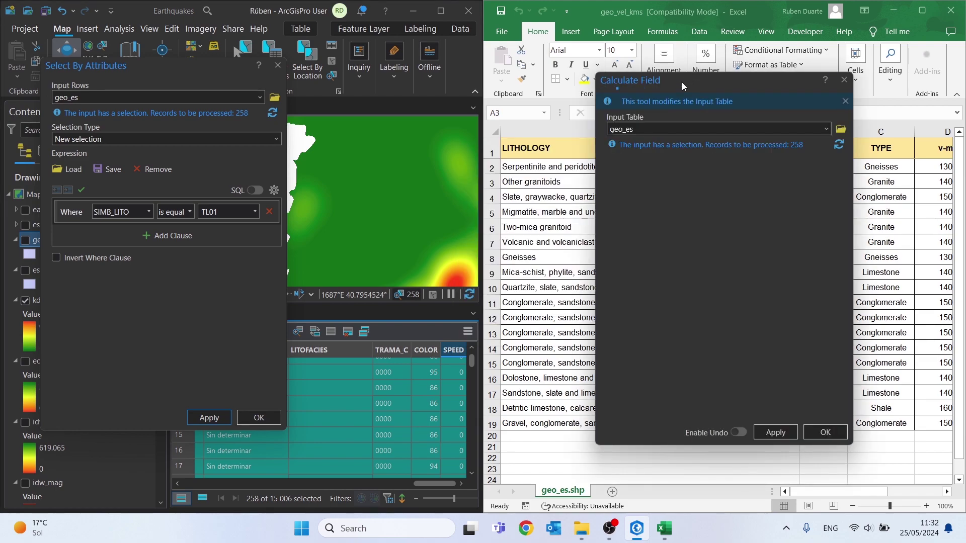
pyautogui.moveTo(632, 83); pyautogui.dragTo(437, 91)
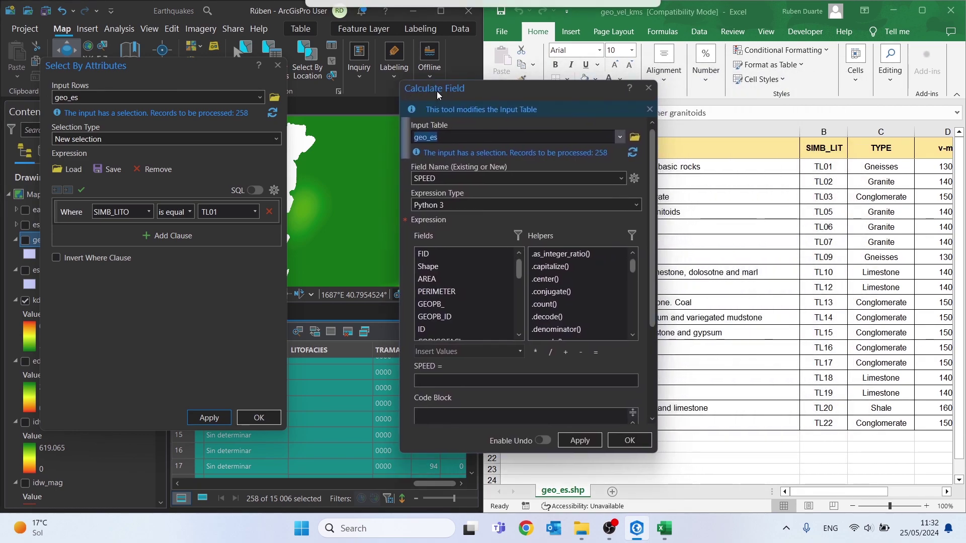
pyautogui.click(853, 506)
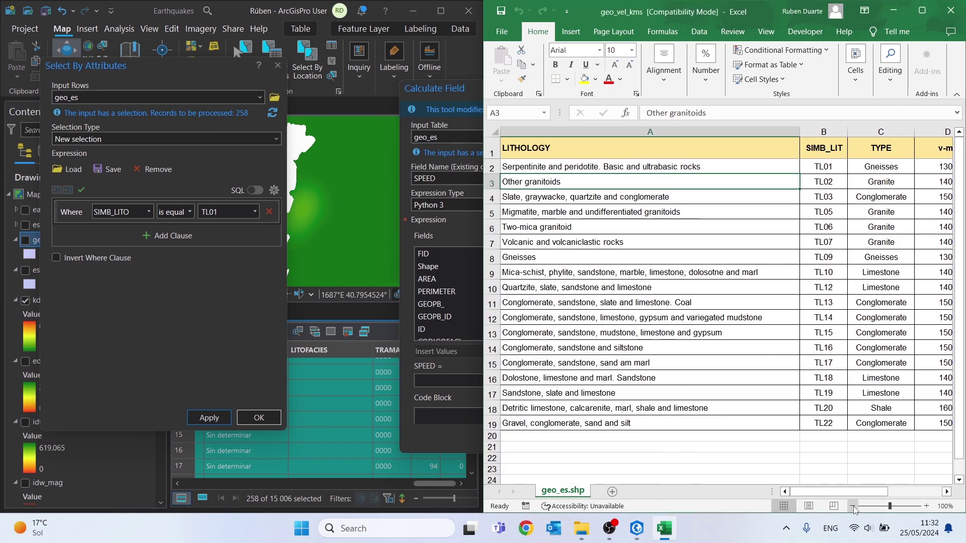
pyautogui.click(853, 506)
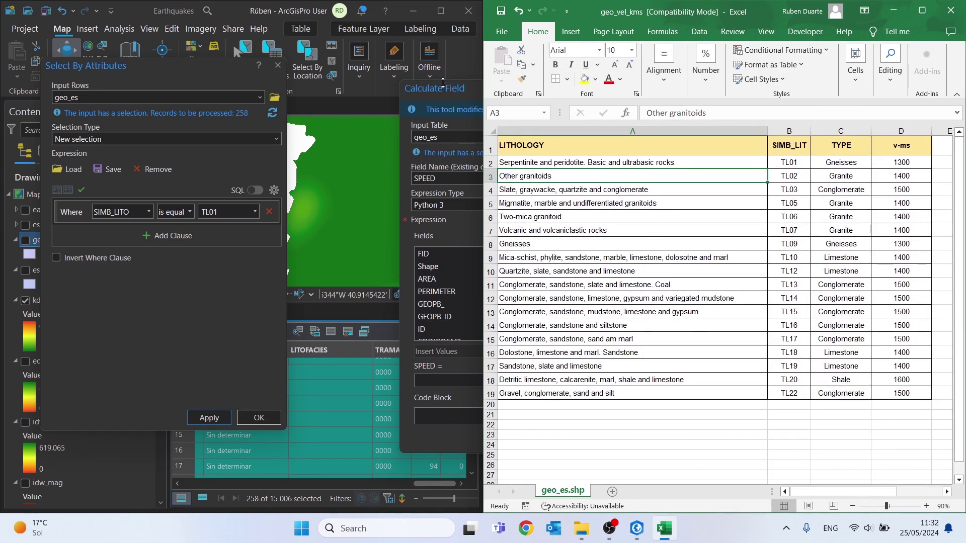
pyautogui.click(430, 79)
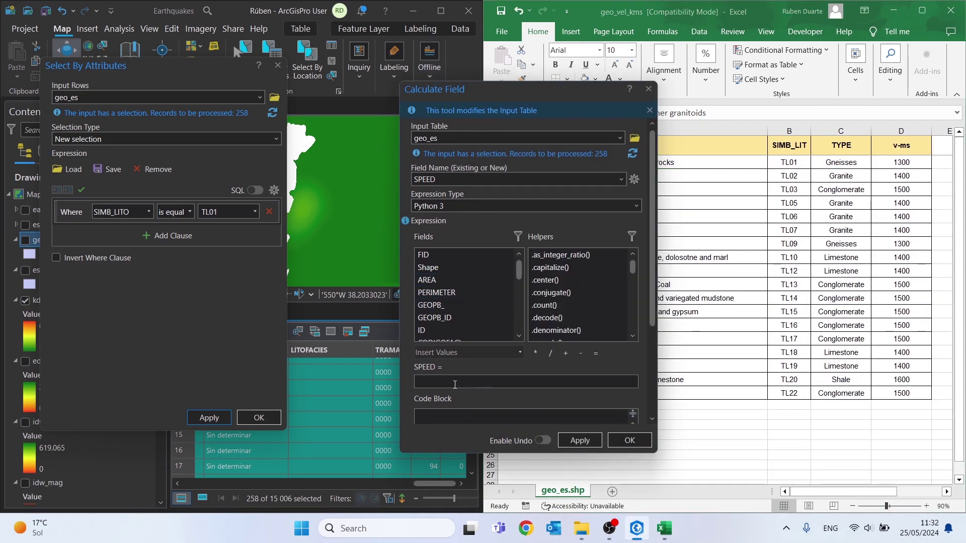
pyautogui.click(422, 368)
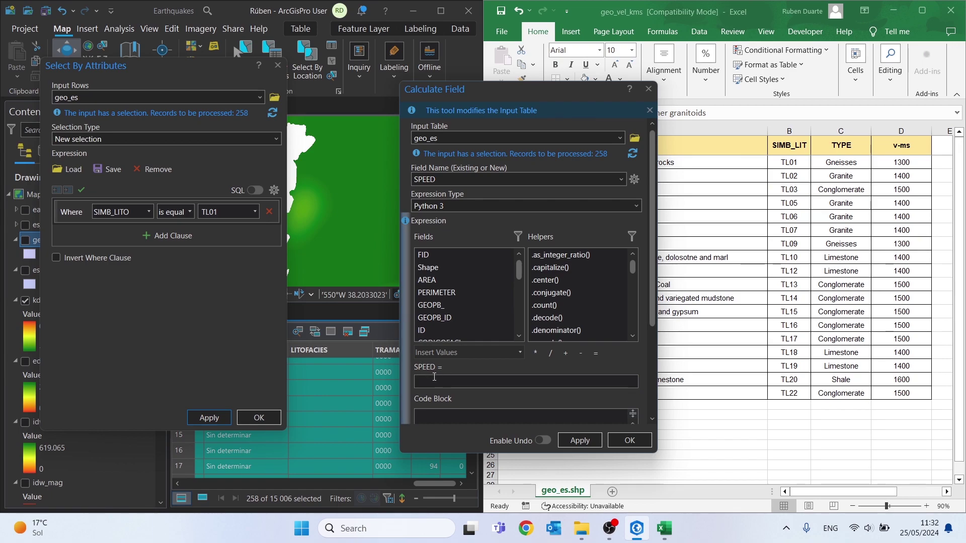
pyautogui.write('1300')
pyautogui.click(629, 441)
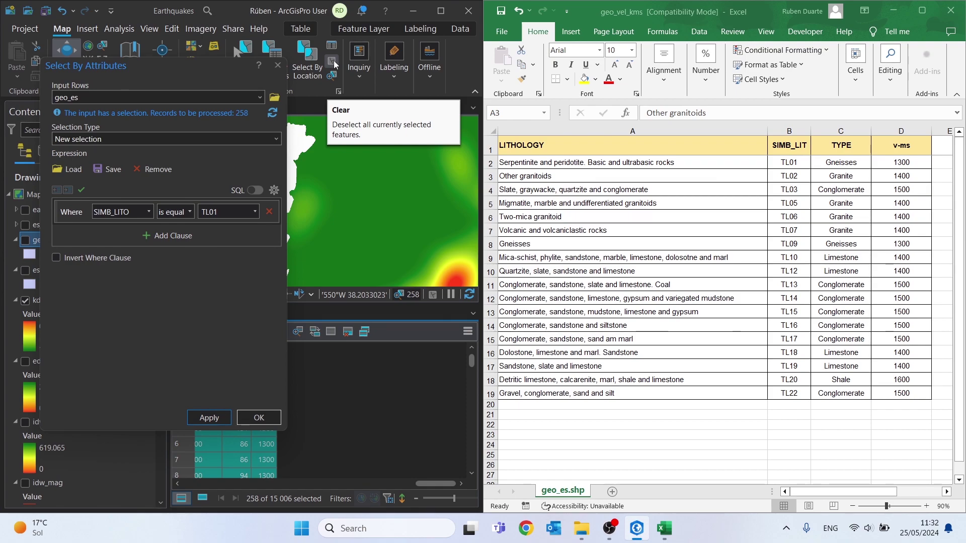
# Step: Clear the current selection and select the geo_es records where SIMB_LITO is equal to TL02
pyautogui.click(334, 63)
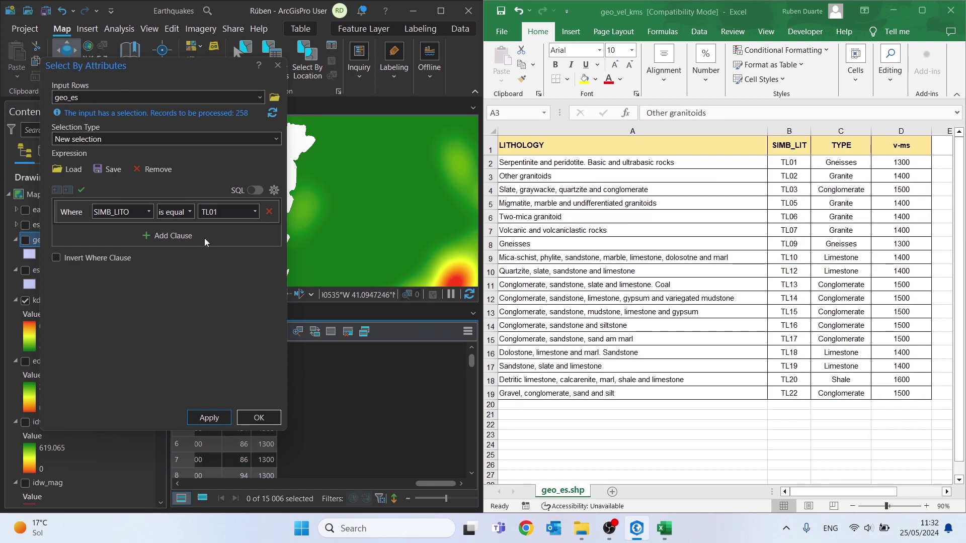
pyautogui.click(254, 211)
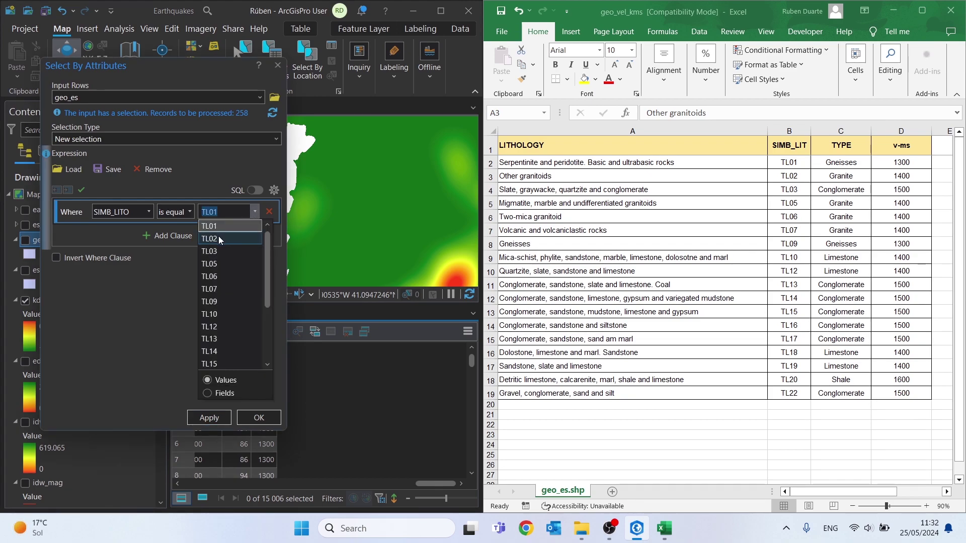
pyautogui.click(219, 236)
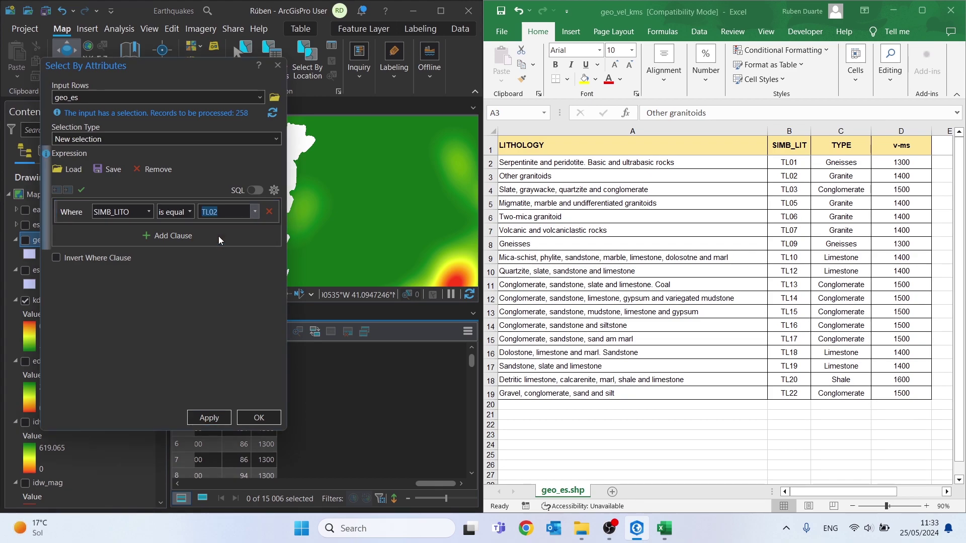
pyautogui.click(248, 419)
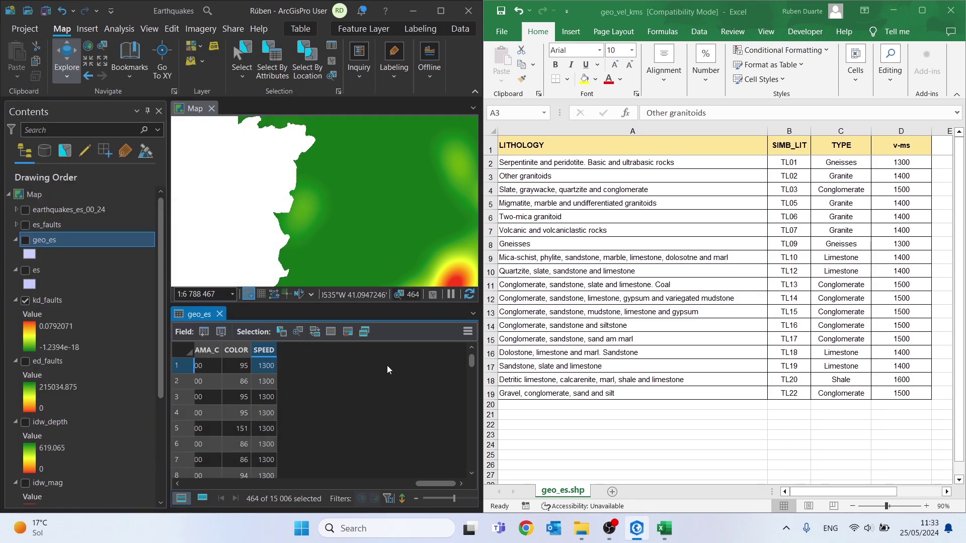
# Step: Show only the selected records in the geo_es table and calculate their SPEED field as 1400
pyautogui.click(204, 499)
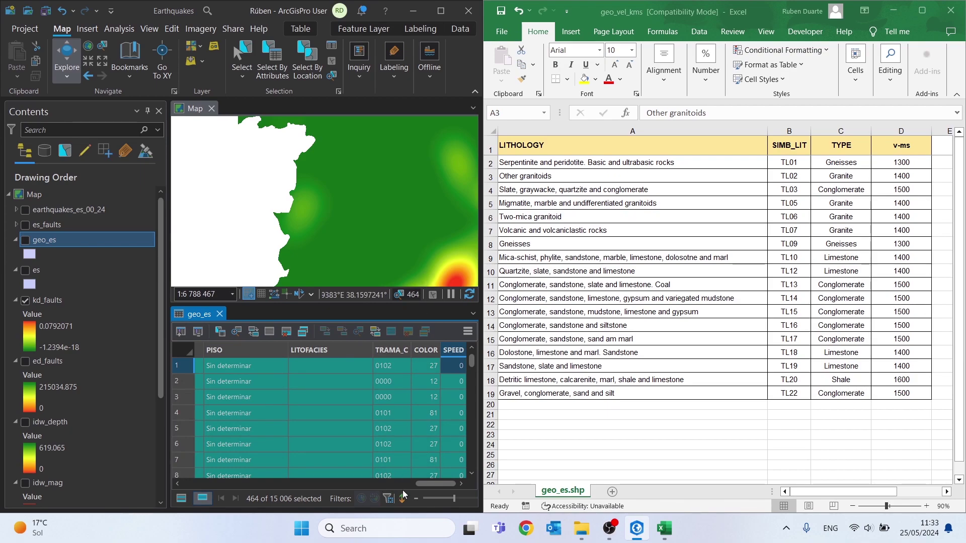
pyautogui.moveTo(429, 485); pyautogui.dragTo(454, 484)
pyautogui.rightClick(454, 352)
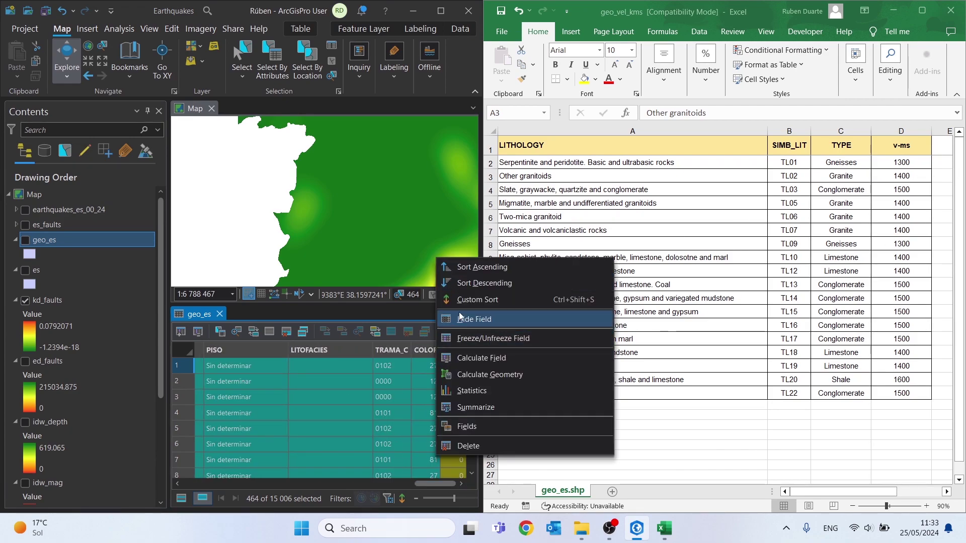
pyautogui.click(472, 358)
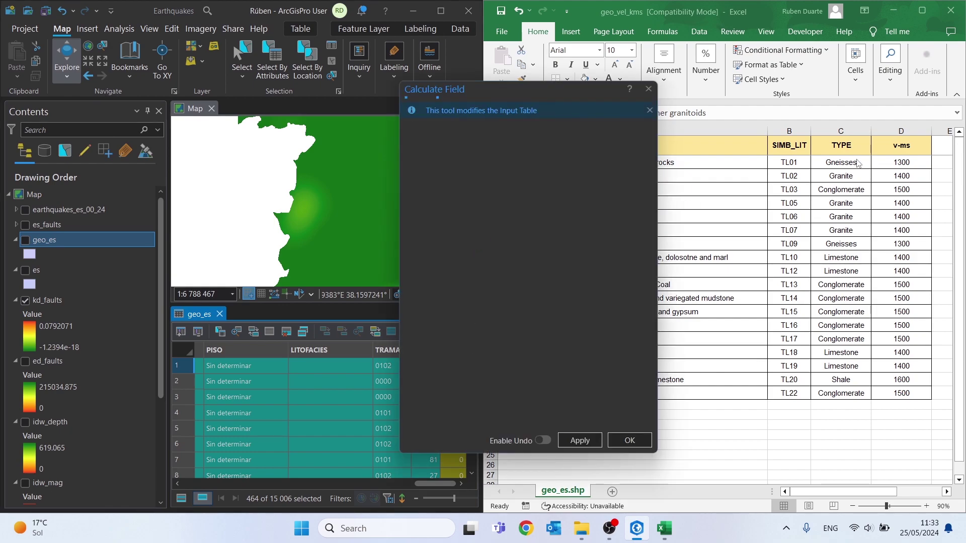
pyautogui.write('1400')
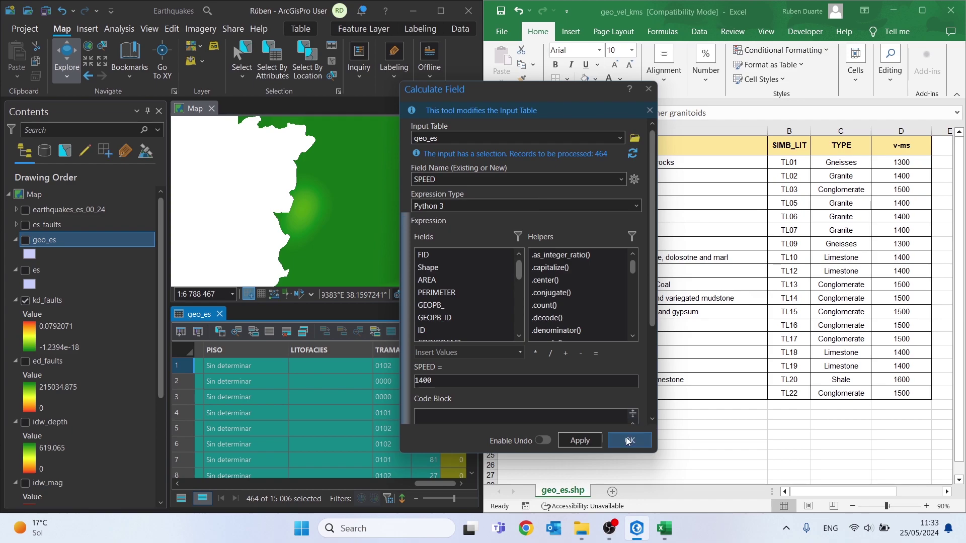
pyautogui.click(629, 440)
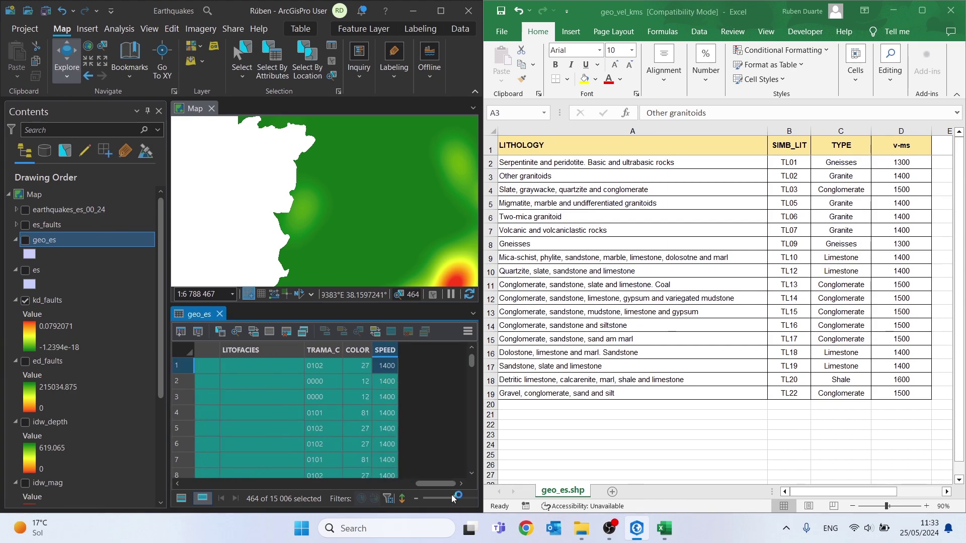
# Step: In Excel, fill the v-ms cells of TL01 and TL02 (D2:D3) with yellow
pyautogui.click(945, 163)
pyautogui.moveTo(913, 163); pyautogui.dragTo(906, 176)
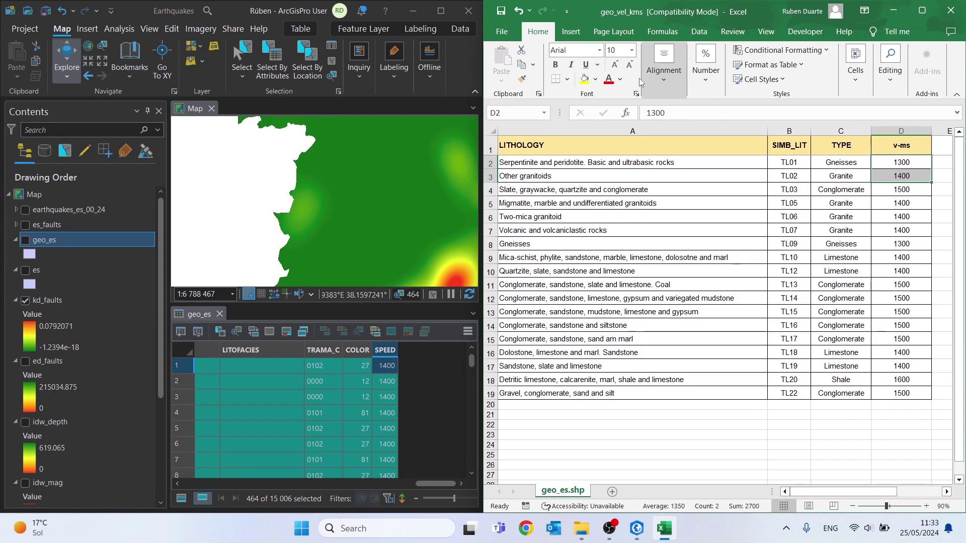
pyautogui.click(584, 79)
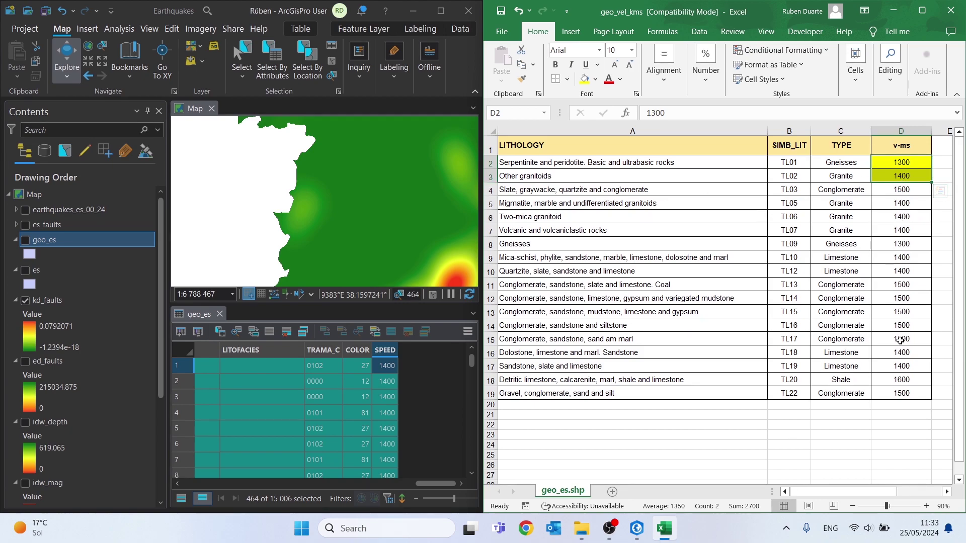
# Step: In ArcGIS Pro, clear the selection and set the Select By Attributes clause to SIMB_LITO is equal to TL03
pyautogui.click(332, 61)
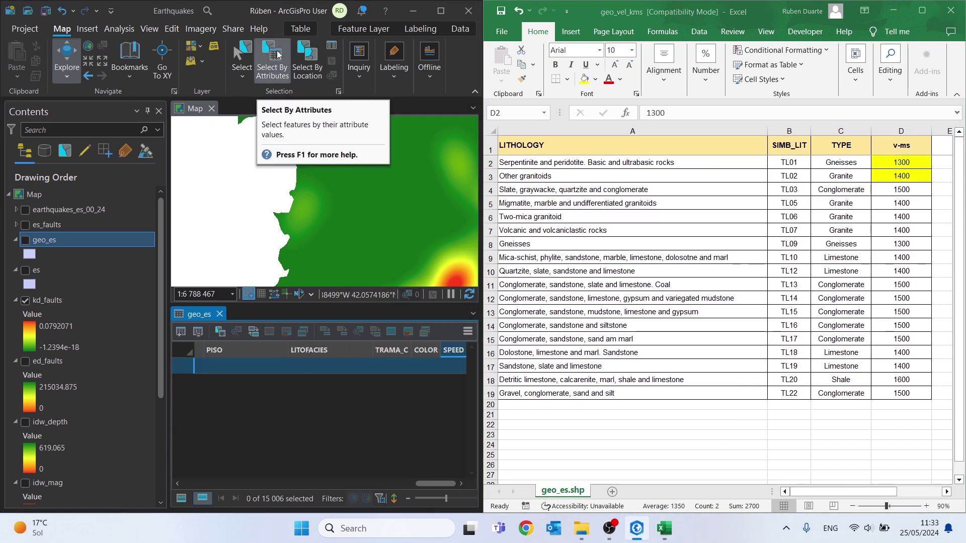
pyautogui.click(278, 55)
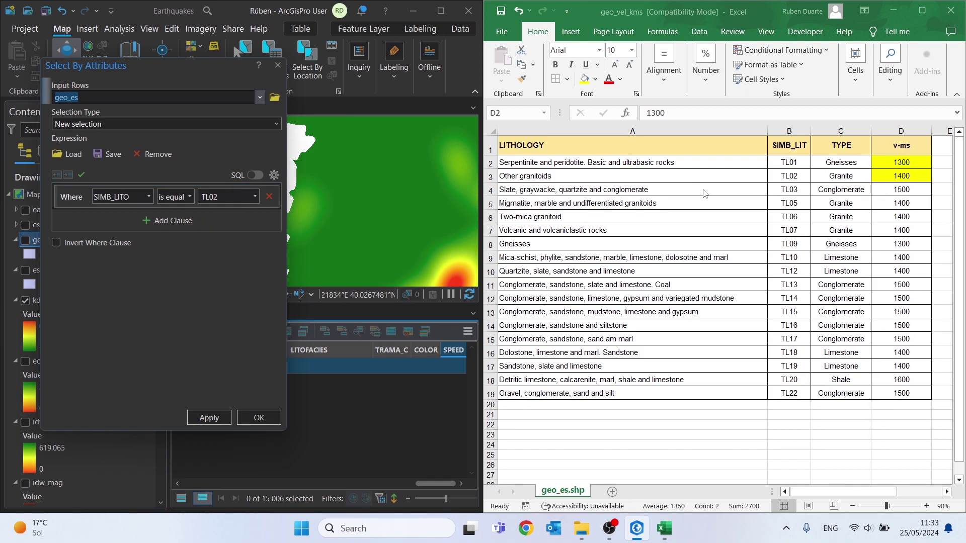
pyautogui.click(255, 197)
pyautogui.click(222, 236)
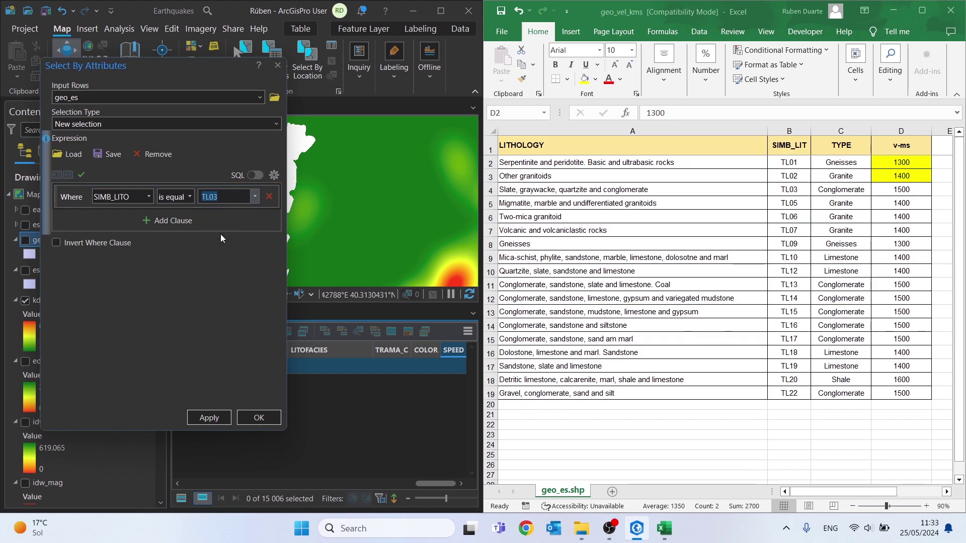
# Step: Add a second clause joined with Or, where SIMB_LITO is equal to TL13
pyautogui.click(168, 221)
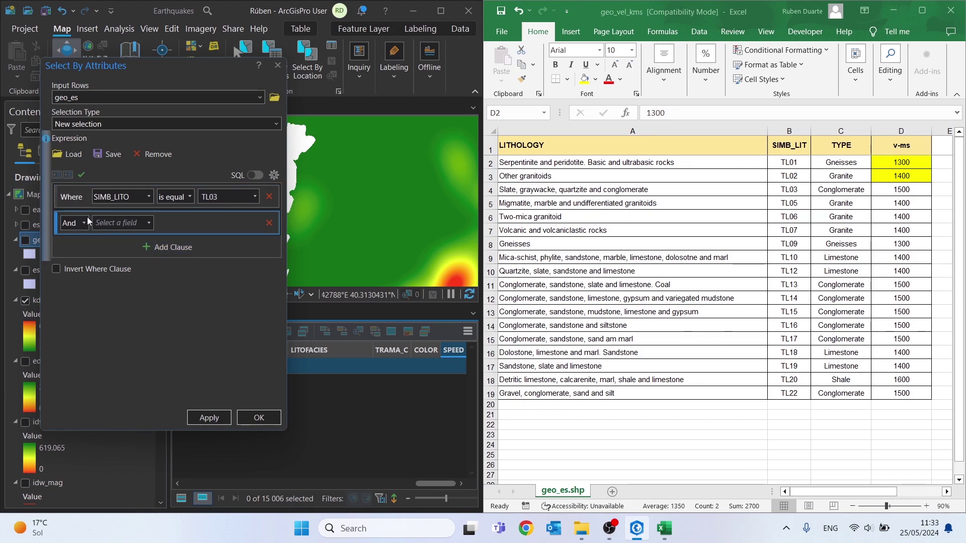
pyautogui.click(82, 223)
pyautogui.click(68, 251)
pyautogui.click(148, 223)
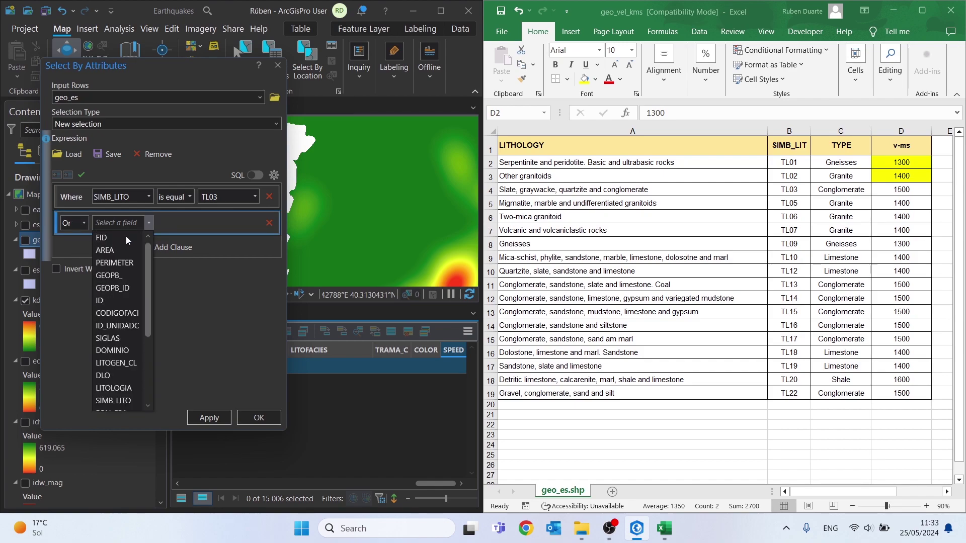
pyautogui.click(121, 400)
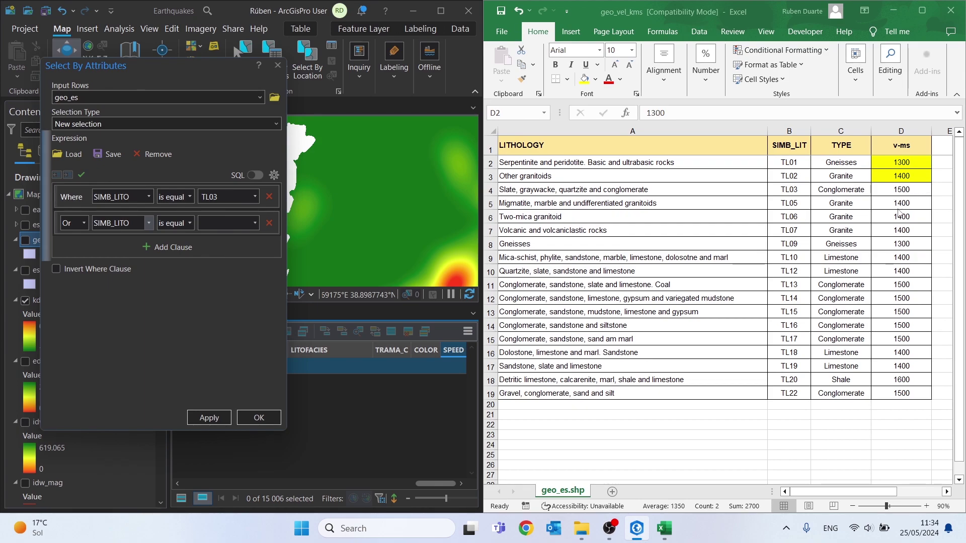
pyautogui.click(786, 284)
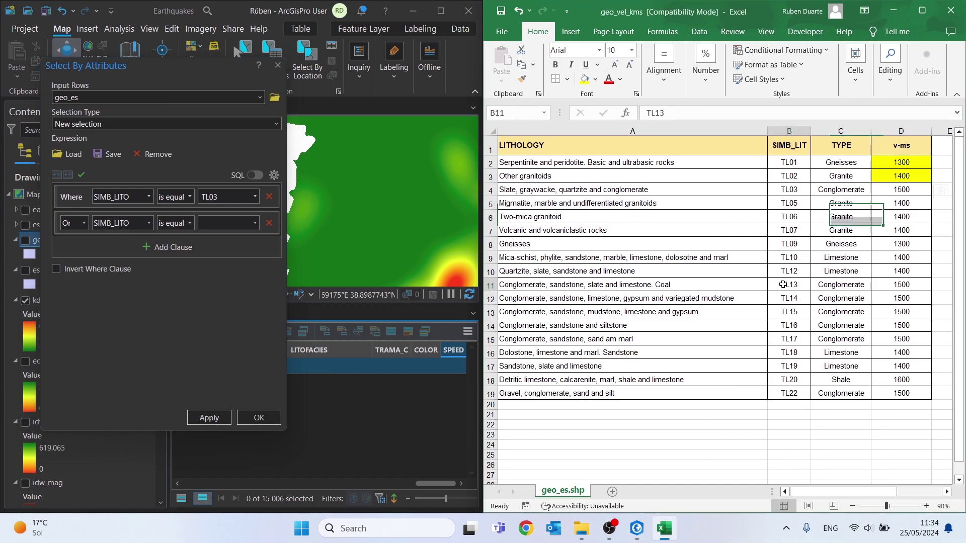
pyautogui.click(253, 225)
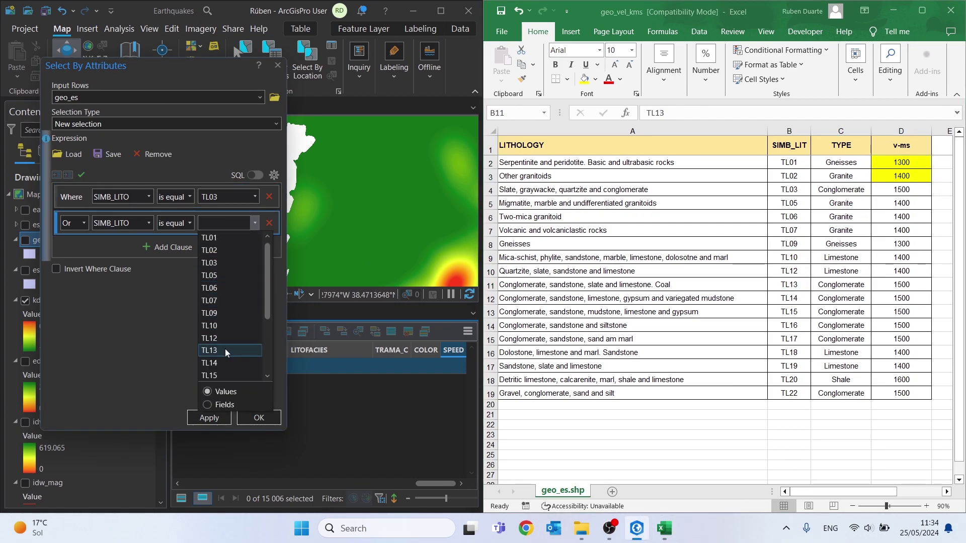
pyautogui.click(225, 351)
# Step: Add a third clause joined with Or, where SIMB_LITO is equal to TL14
pyautogui.click(175, 247)
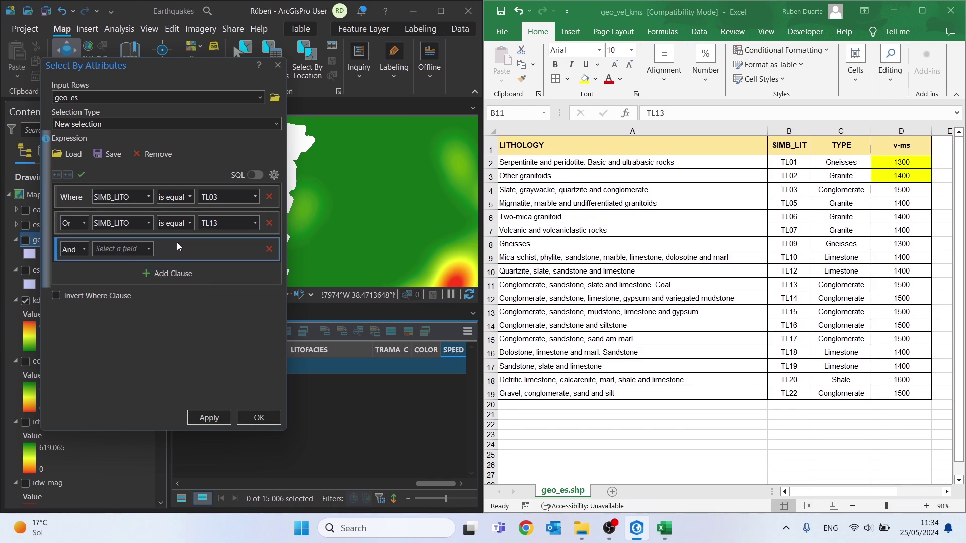
pyautogui.click(80, 254)
pyautogui.click(70, 274)
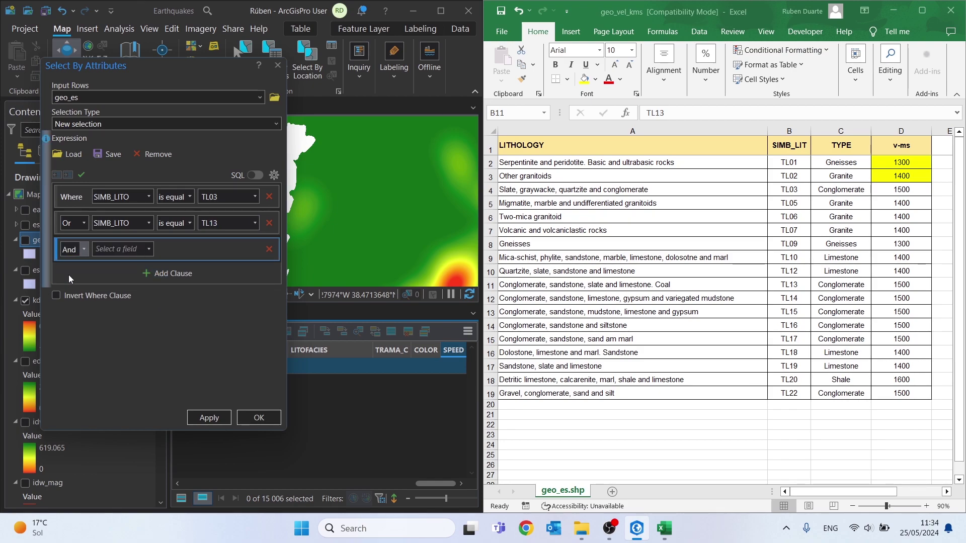
pyautogui.click(148, 249)
pyautogui.click(119, 428)
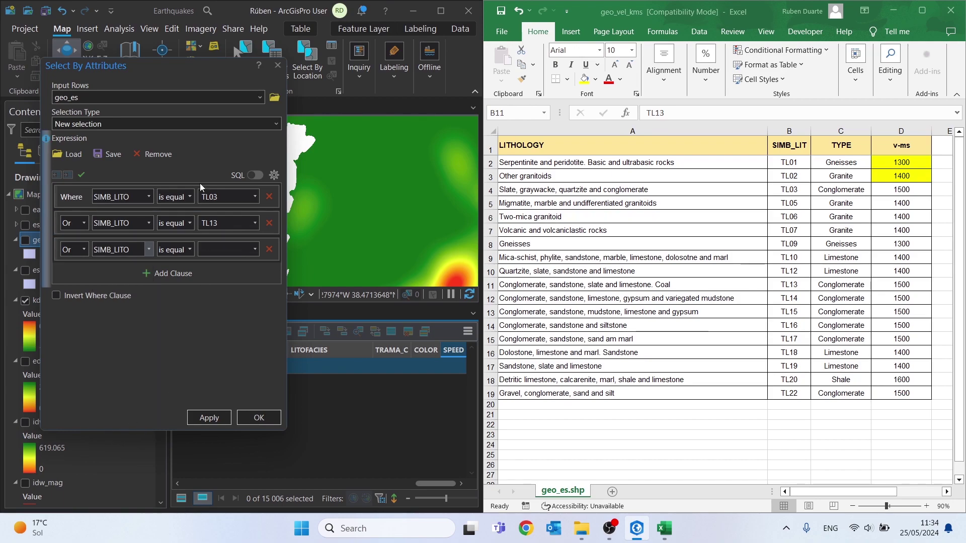
pyautogui.click(865, 284)
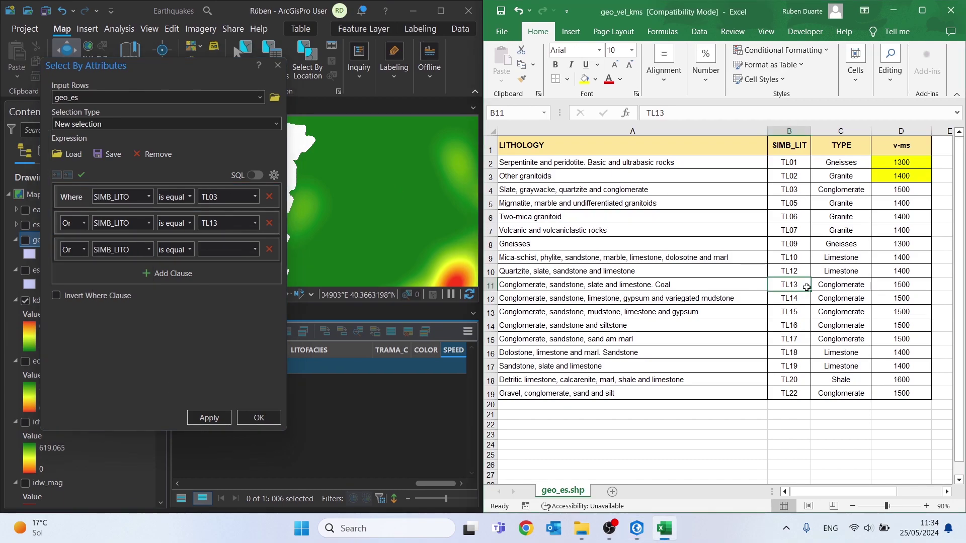
pyautogui.click(891, 295)
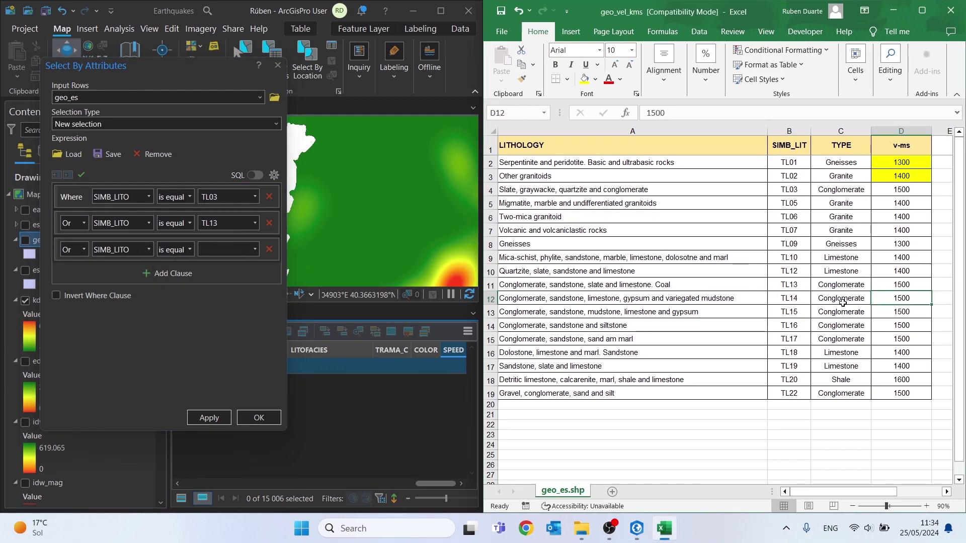
pyautogui.click(253, 251)
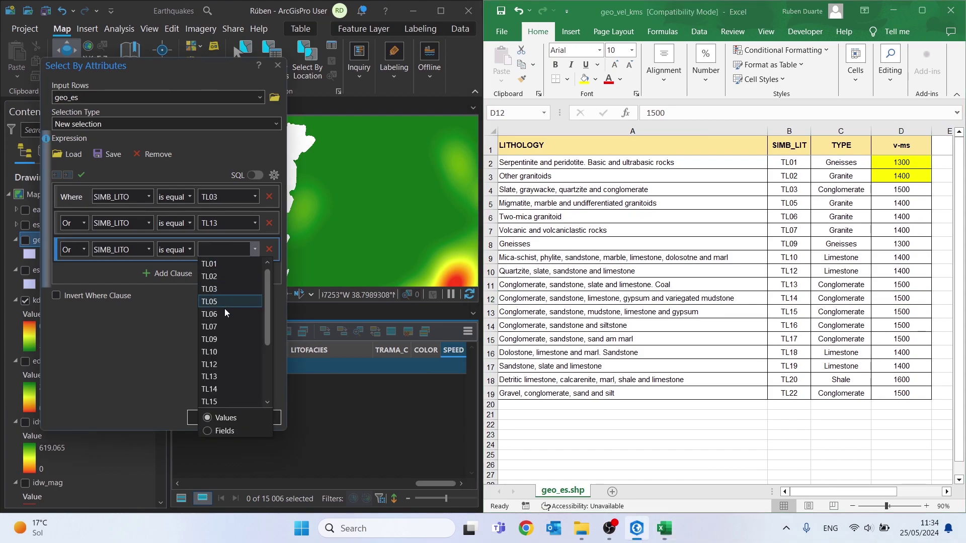
pyautogui.click(216, 390)
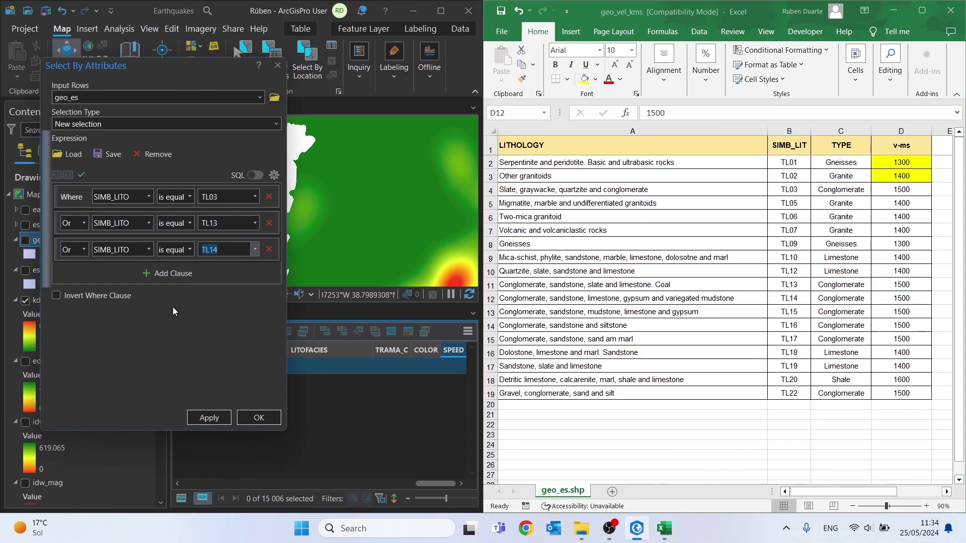
# Step: Add a fourth clause joined with Or, where SIMB_LITO is equal to TL15
pyautogui.click(166, 273)
pyautogui.click(85, 275)
pyautogui.click(73, 303)
pyautogui.click(149, 275)
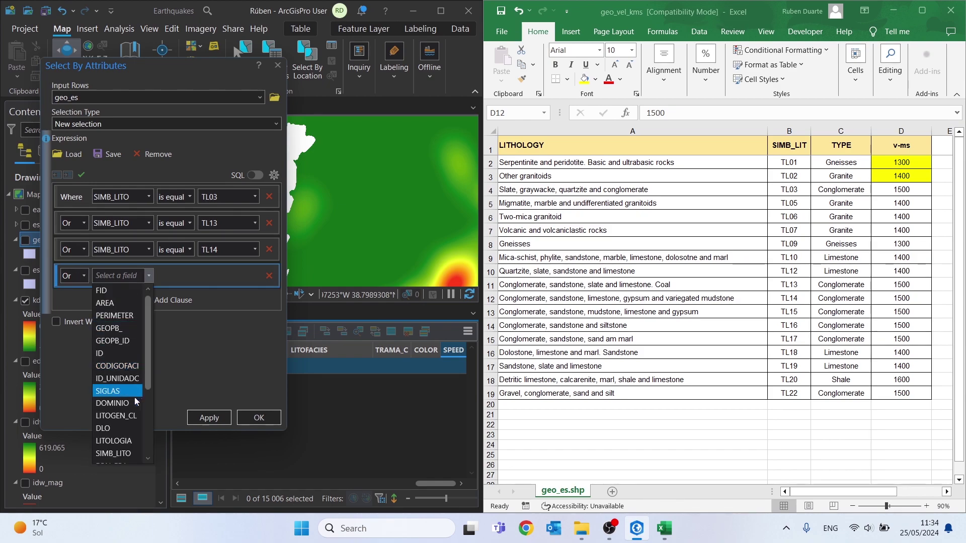
pyautogui.click(113, 454)
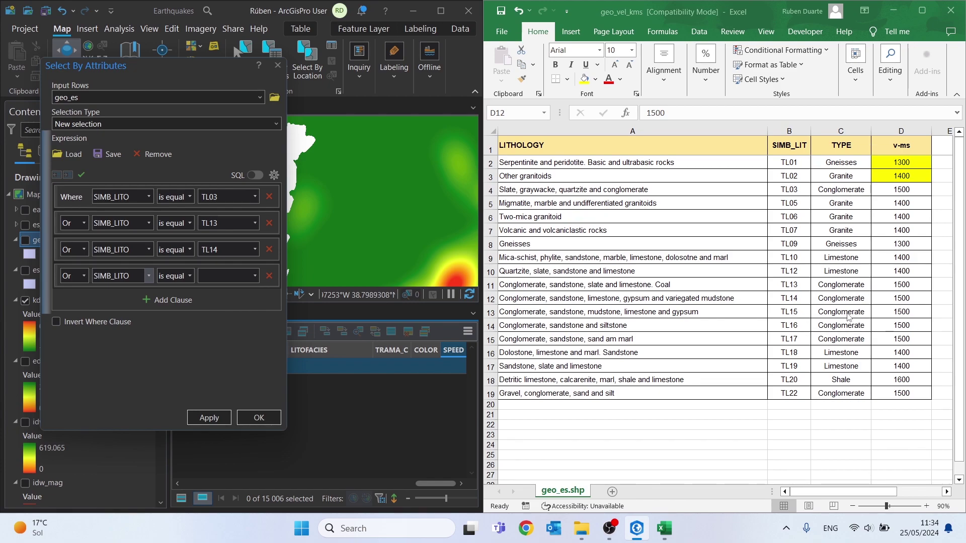
pyautogui.click(255, 276)
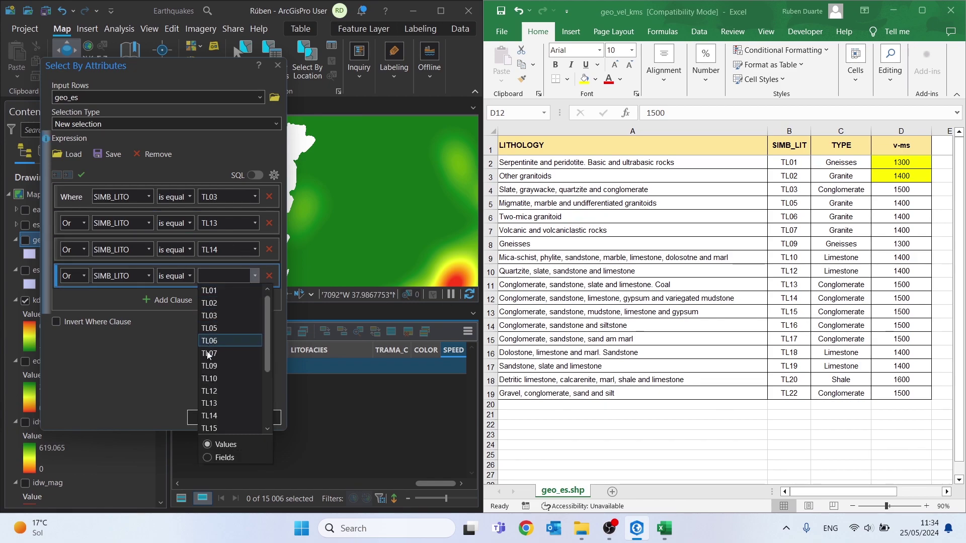
pyautogui.click(209, 428)
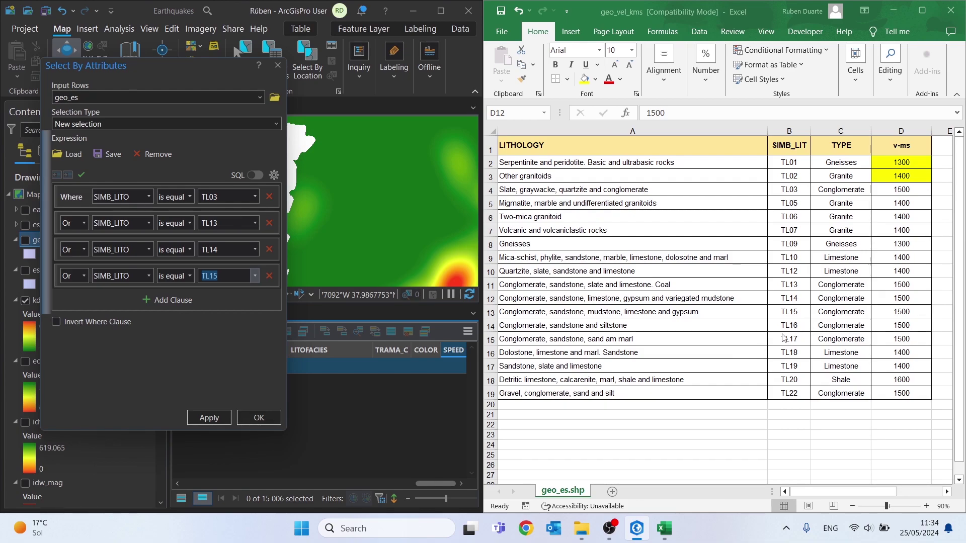
# Step: Add a fifth clause joined with Or, where SIMB_LITO is equal to TL16
pyautogui.click(161, 300)
pyautogui.click(72, 295)
pyautogui.click(71, 315)
pyautogui.click(145, 293)
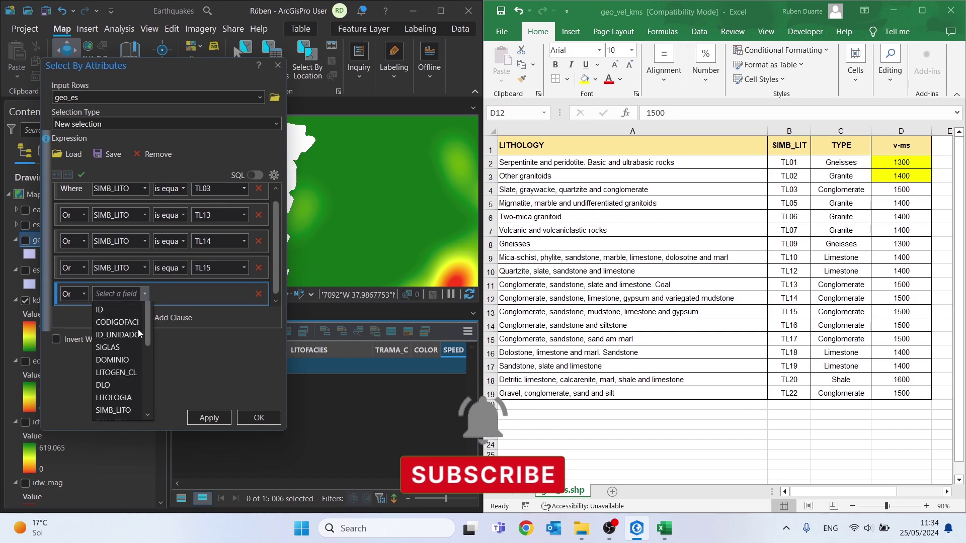
pyautogui.click(108, 470)
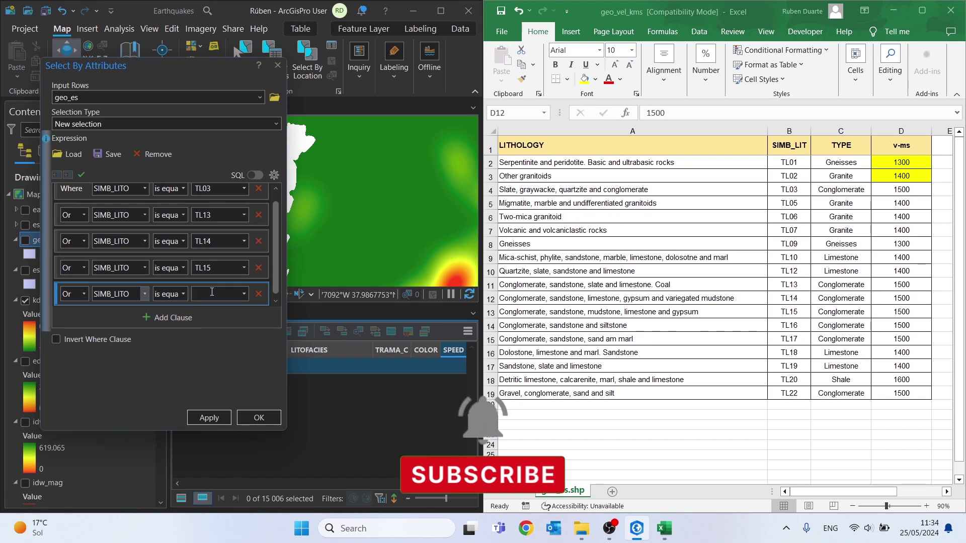
pyautogui.click(241, 297)
pyautogui.click(260, 448)
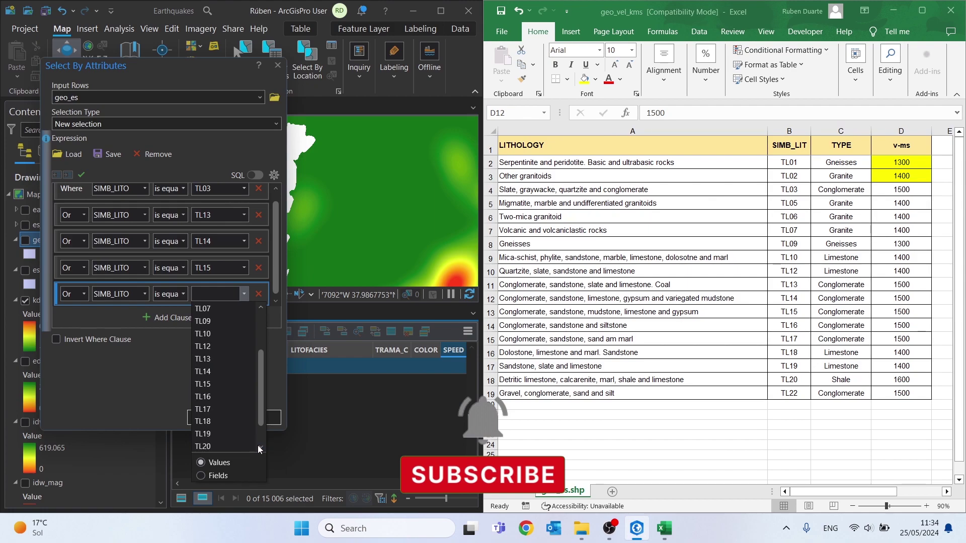
# Step: Add a sixth clause joined with Or, where SIMB_LITO is equal to TL17
pyautogui.click(170, 318)
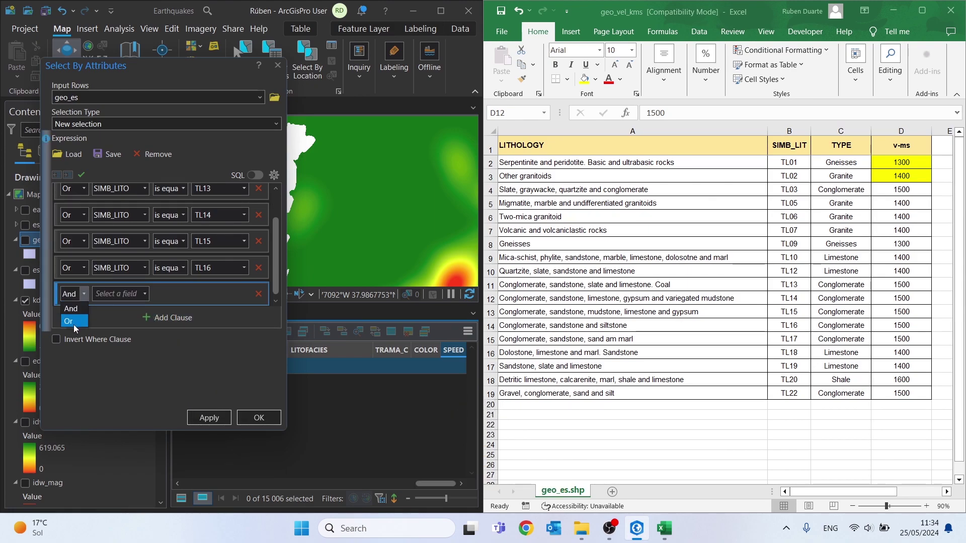
pyautogui.click(132, 294)
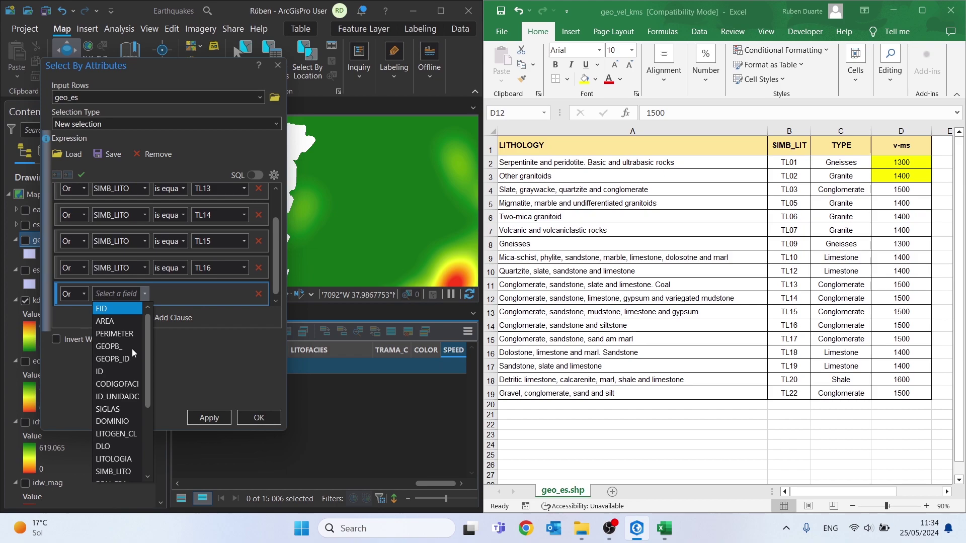
pyautogui.click(118, 470)
pyautogui.click(244, 294)
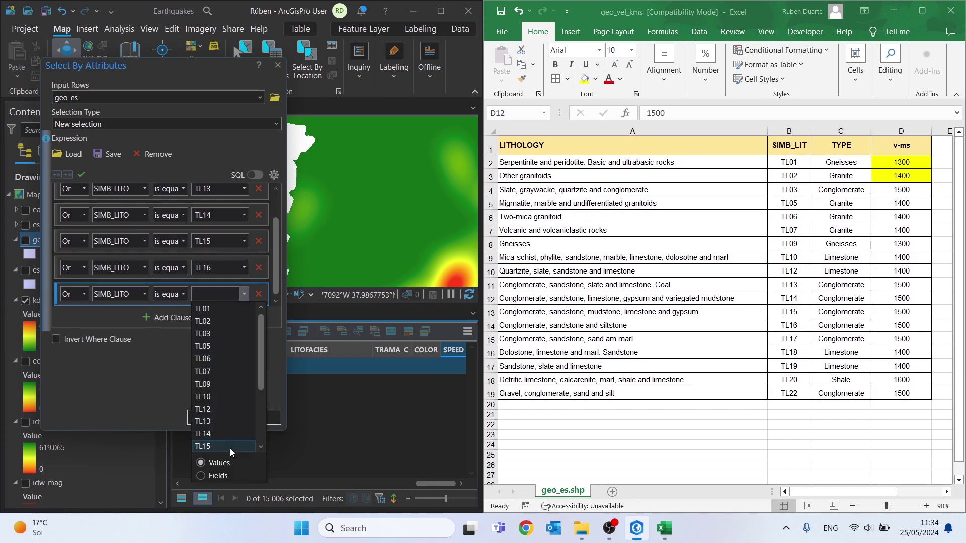
pyautogui.click(232, 434)
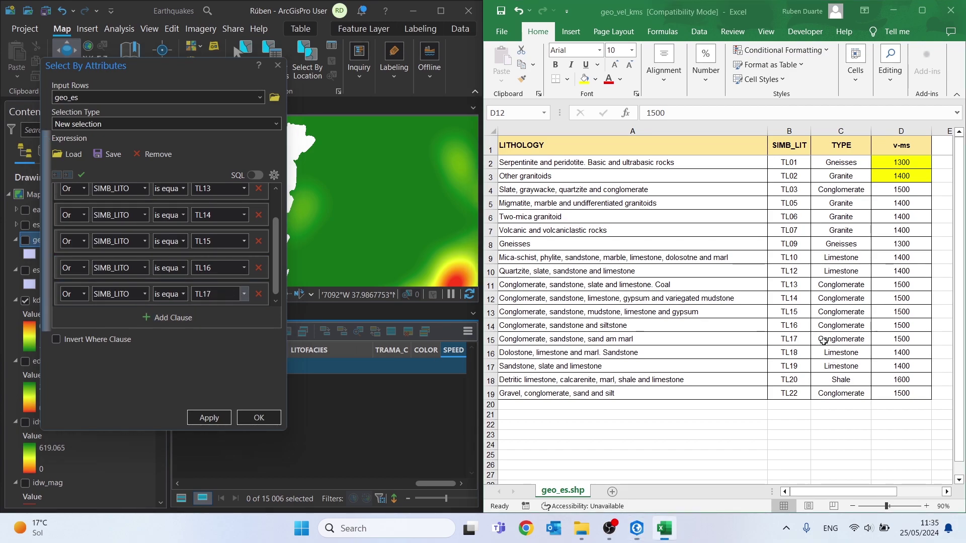
# Step: Add a seventh clause joined with Or, where SIMB_LITO is equal to TL22, and run the selection on geo_es
pyautogui.click(810, 339)
pyautogui.click(800, 392)
pyautogui.click(166, 323)
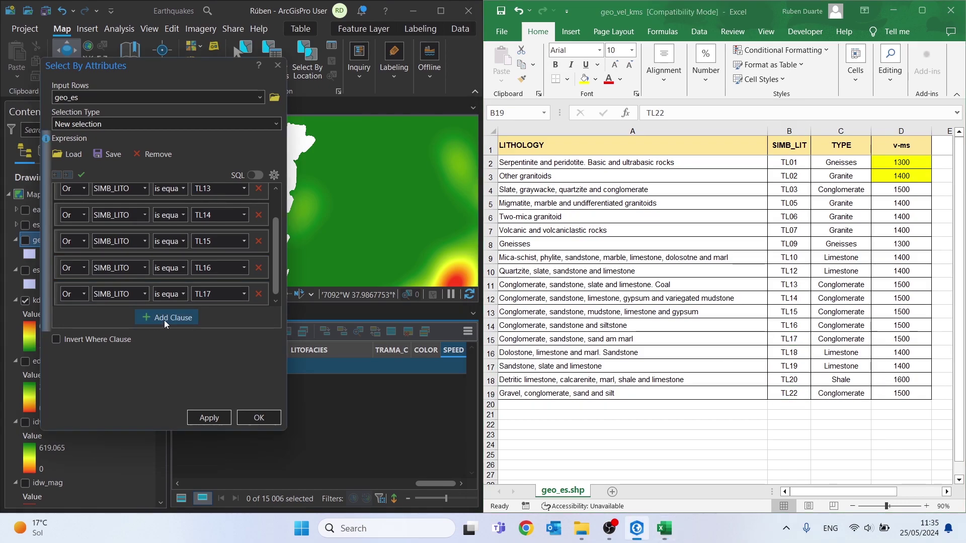
pyautogui.click(165, 318)
pyautogui.click(84, 294)
pyautogui.click(70, 317)
pyautogui.click(144, 294)
pyautogui.scroll(-2, 121, 397)
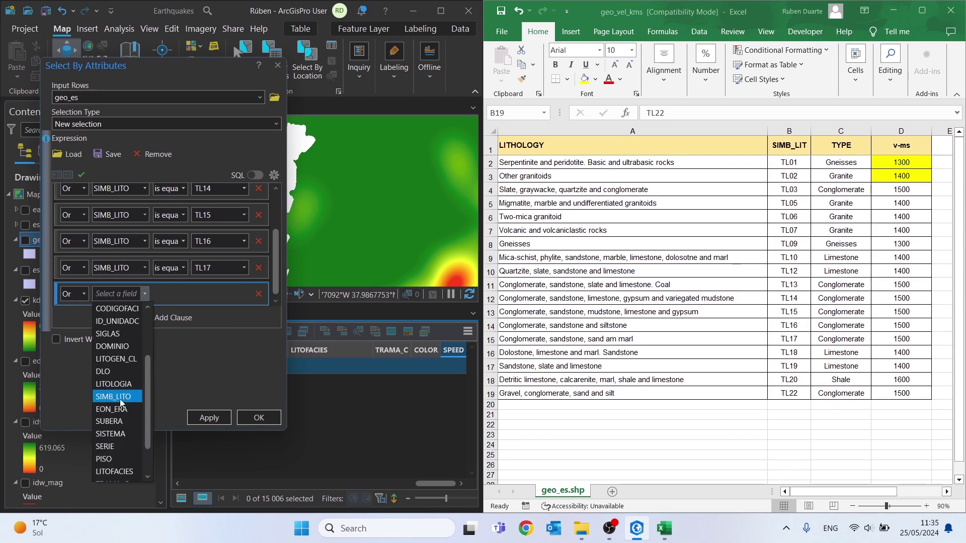
pyautogui.click(117, 358)
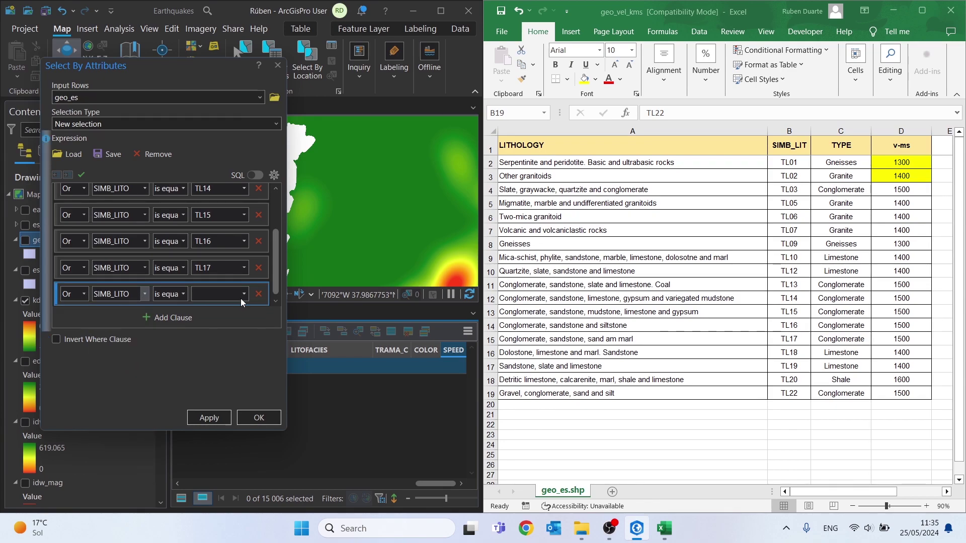
pyautogui.click(243, 294)
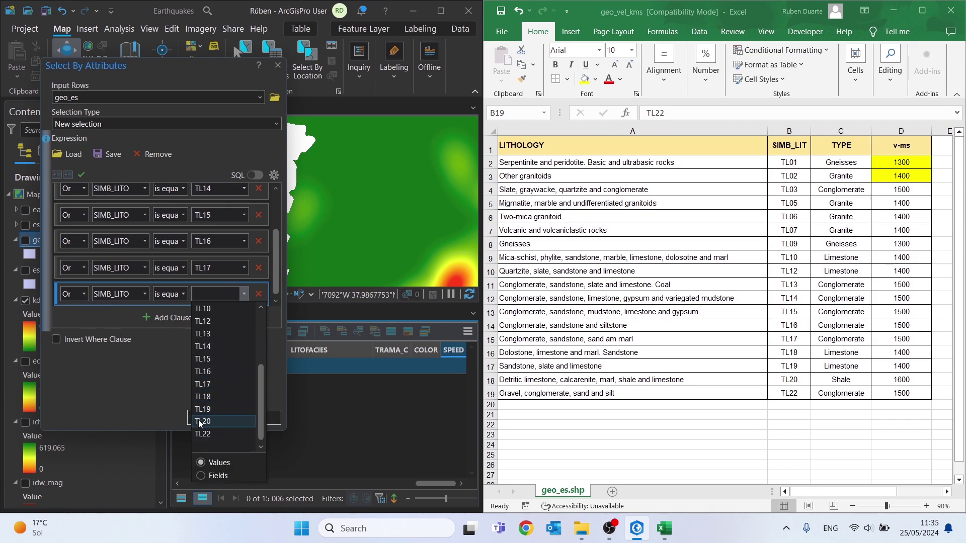
pyautogui.click(252, 434)
pyautogui.click(259, 417)
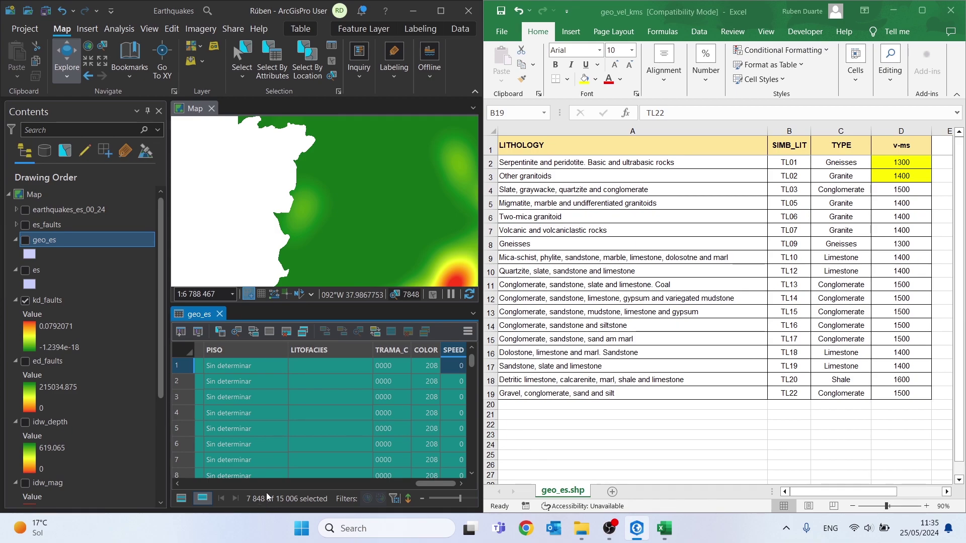
# Step: Calculate the SPEED field of the selected geo_es records as 1500
pyautogui.rightClick(464, 353)
pyautogui.click(469, 359)
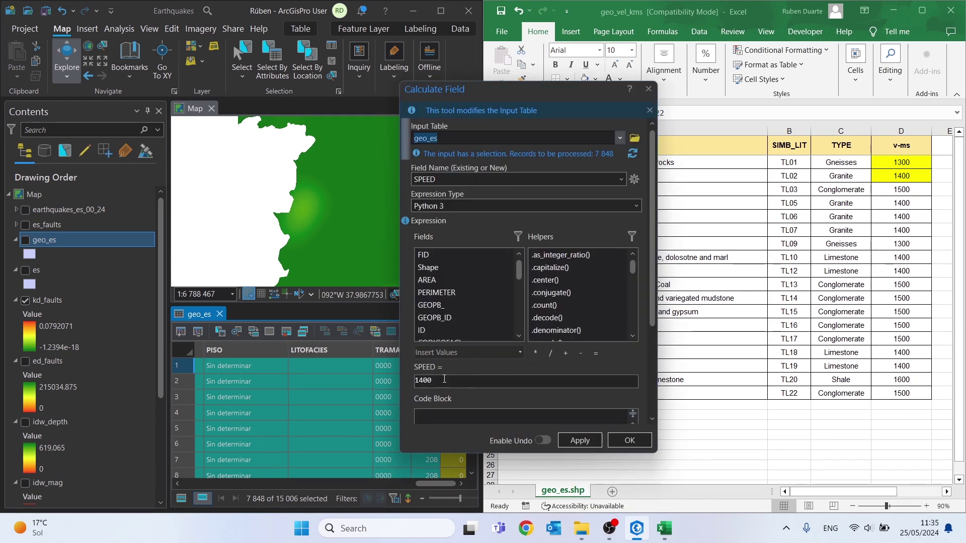
pyautogui.moveTo(444, 382); pyautogui.dragTo(360, 380)
pyautogui.write('1500')
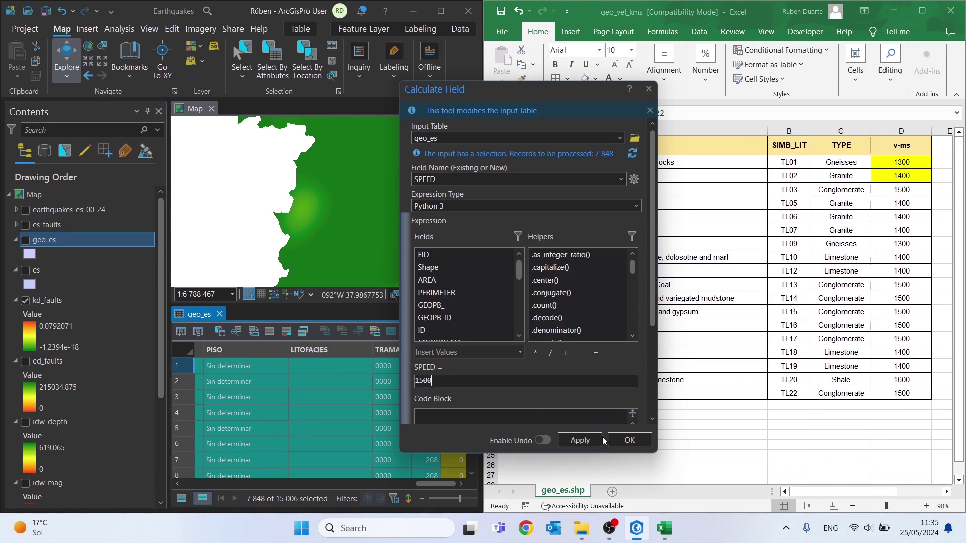
pyautogui.click(619, 441)
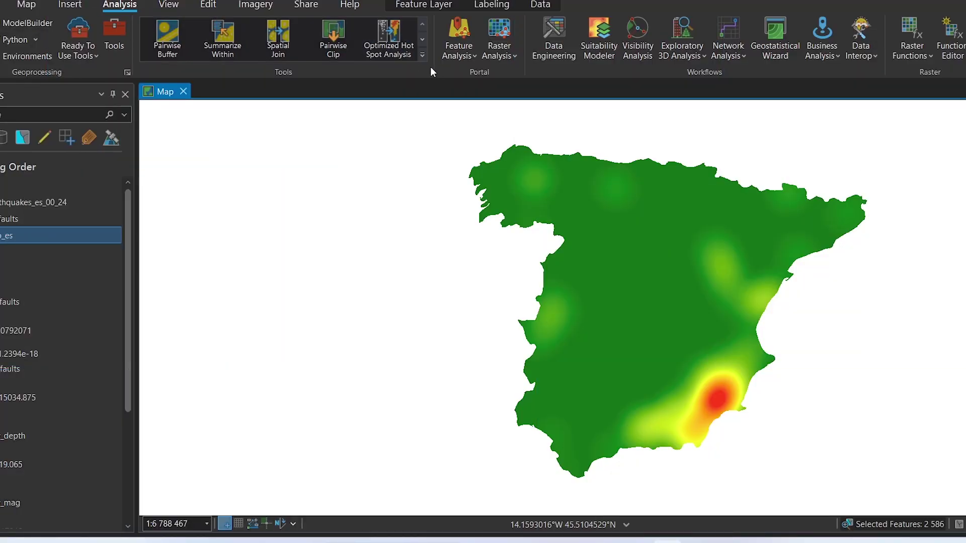
# Step: Search the geoprocessing tools for "polygon to raster" and open the Polygon to Raster conversion tool
pyautogui.click(423, 55)
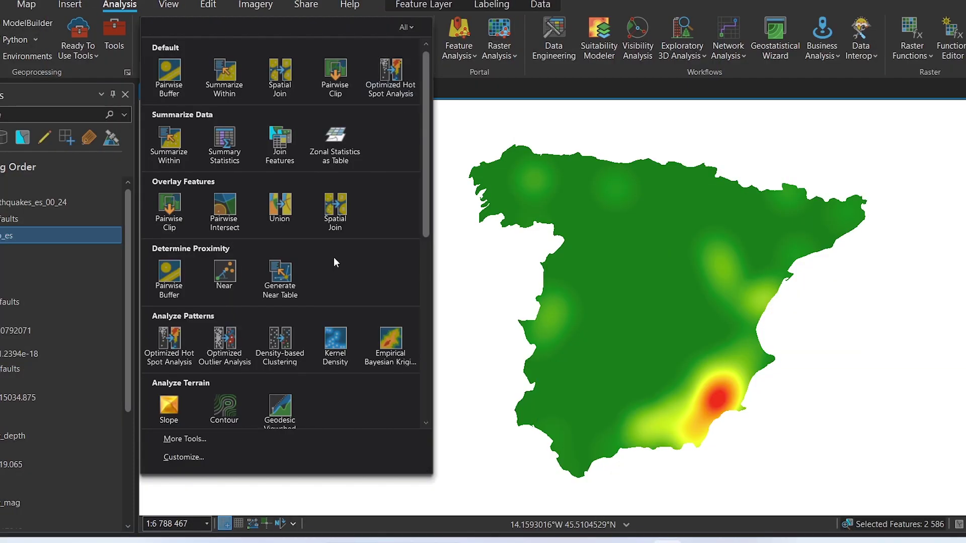
pyautogui.click(188, 442)
pyautogui.write('polygon ')
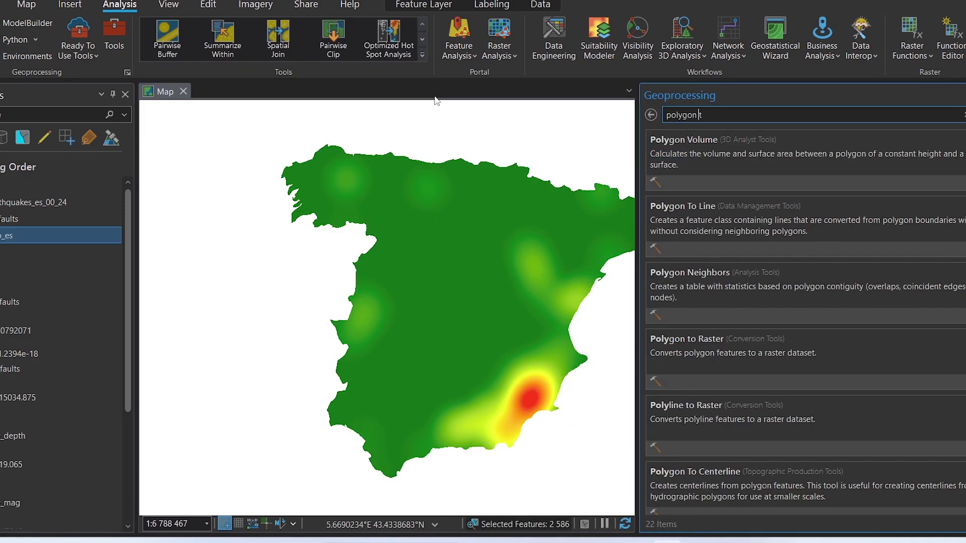
pyautogui.write('to raster')
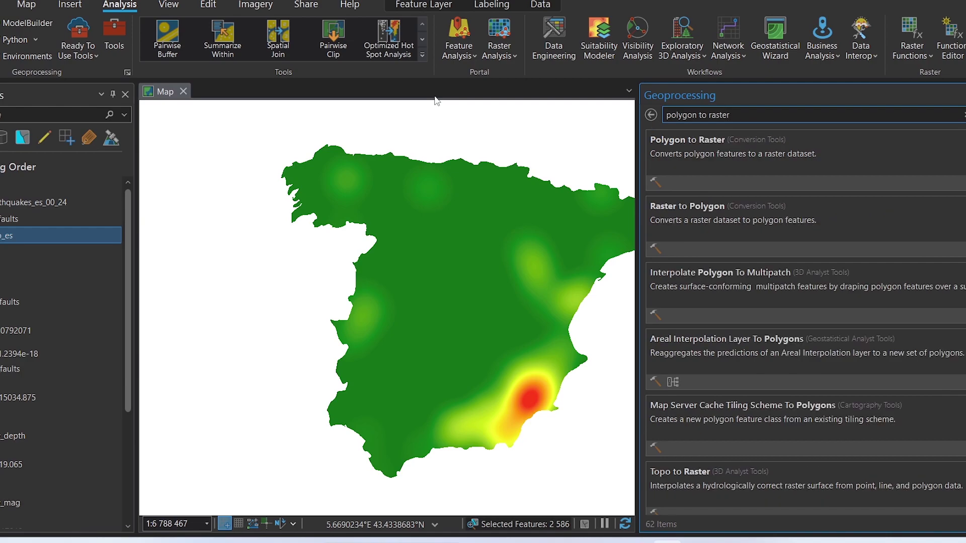
pyautogui.click(689, 150)
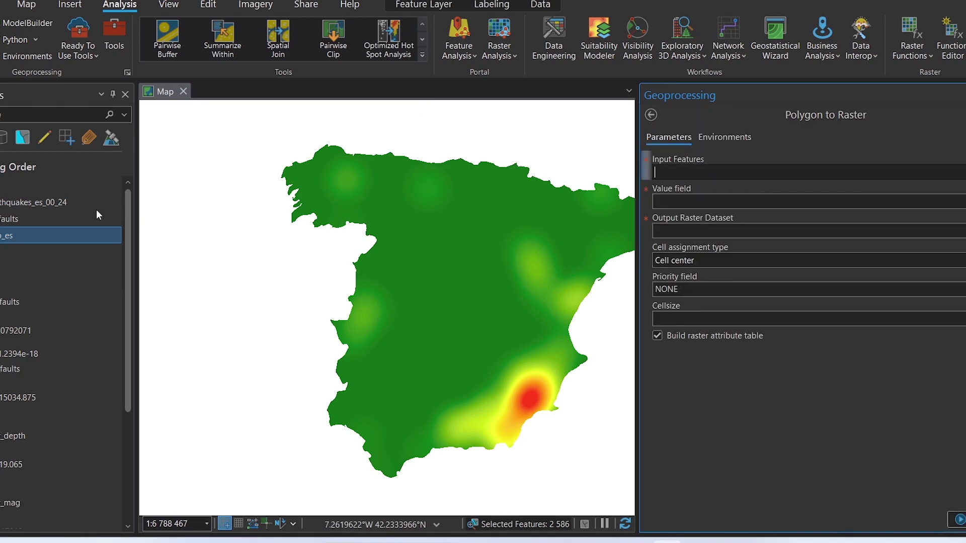
# Step: Set geo_es as the input features and SPEED as the value field for the raster conversion
pyautogui.moveTo(7, 238); pyautogui.dragTo(56, 234)
pyautogui.moveTo(677, 173); pyautogui.dragTo(677, 173)
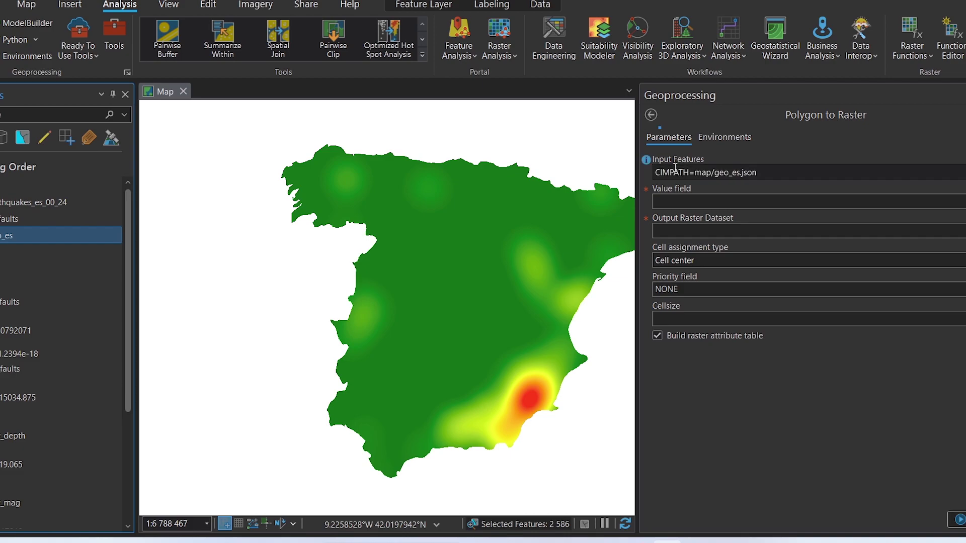
pyautogui.click(830, 219)
pyautogui.scroll(-2, 803, 340)
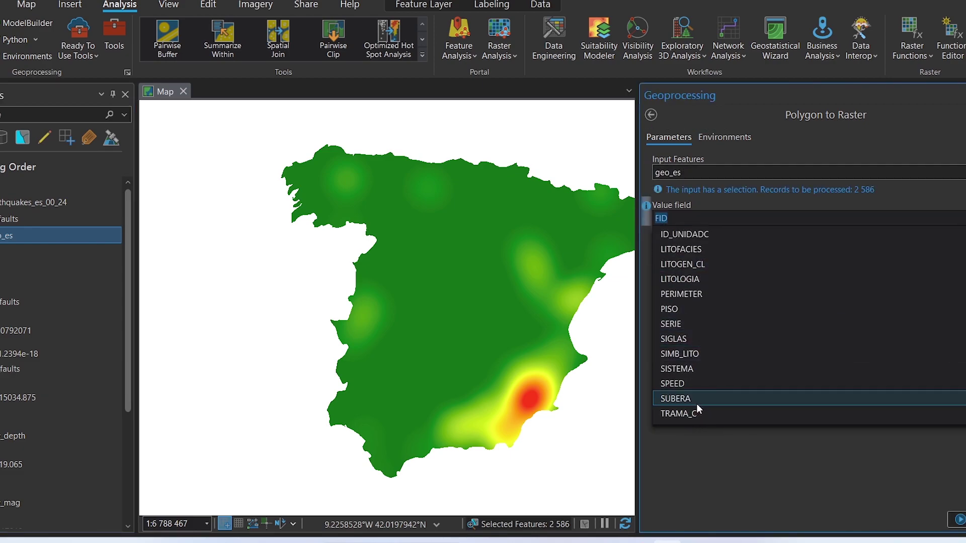
pyautogui.click(695, 384)
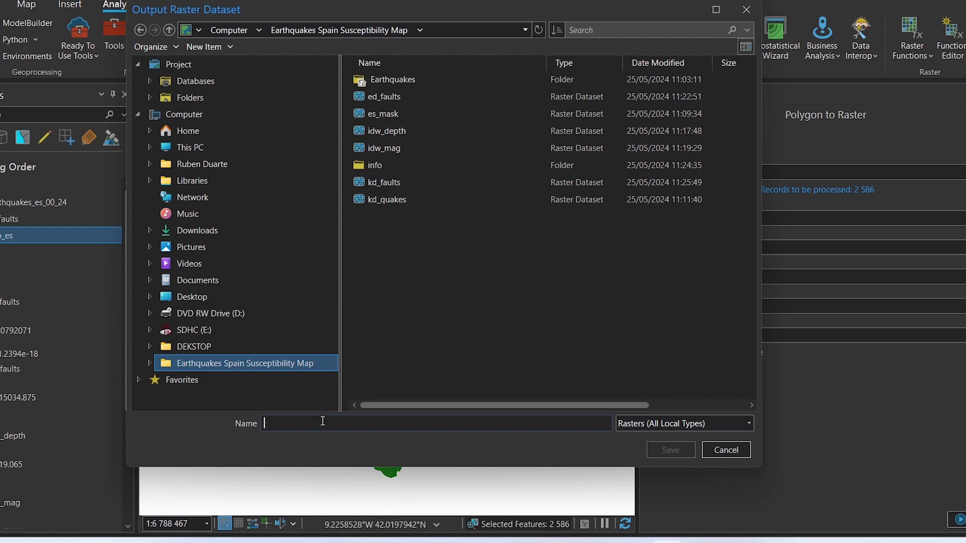
# Step: Name the output raster dataset pr_speed_lith and save it in the Earthquakes Spain Susceptibility Map folder
pyautogui.click(323, 421)
pyautogui.write('pr_speed_geo')
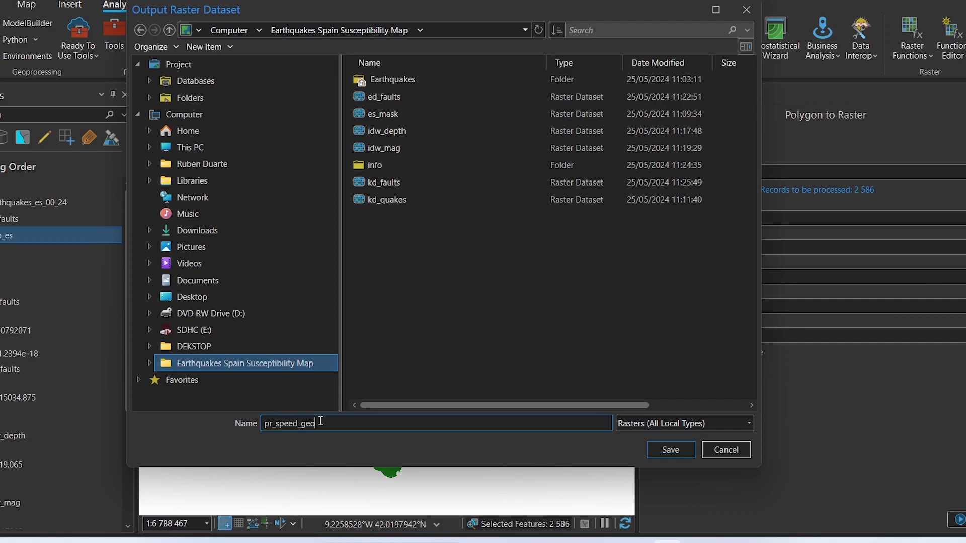
pyautogui.press('BackSpace')
pyautogui.press('BackSpace')
pyautogui.press('BackSpace')
pyautogui.write('lith')
pyautogui.click(661, 448)
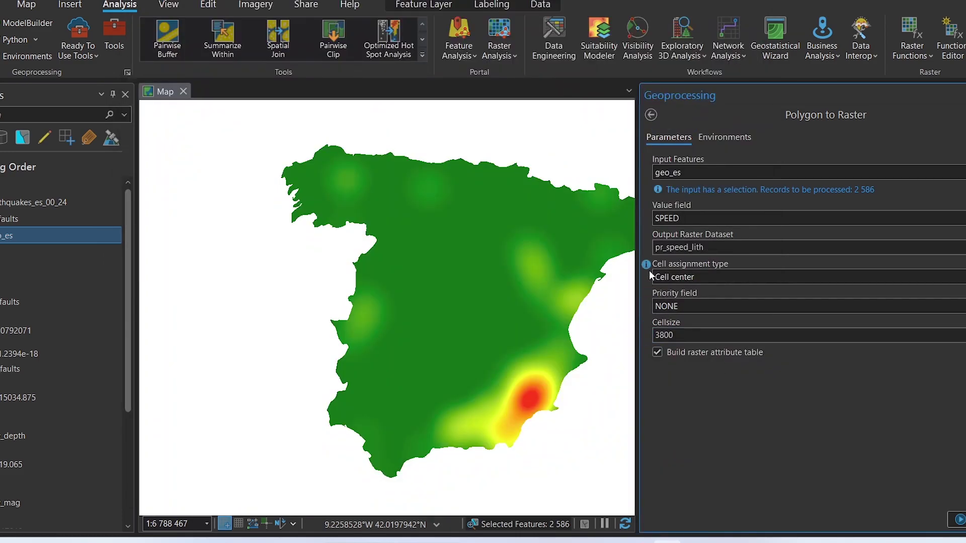
# Step: Set the raster cell size to 500 and the output coordinate system to Madrid_1870_Madrid_Spain
pyautogui.doubleClick(714, 336)
pyautogui.write('5')
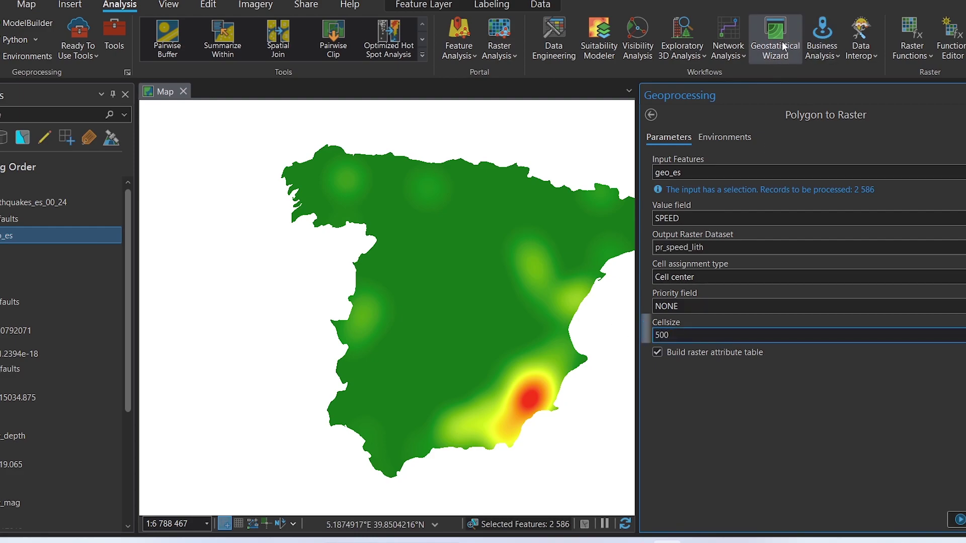
pyautogui.click(723, 137)
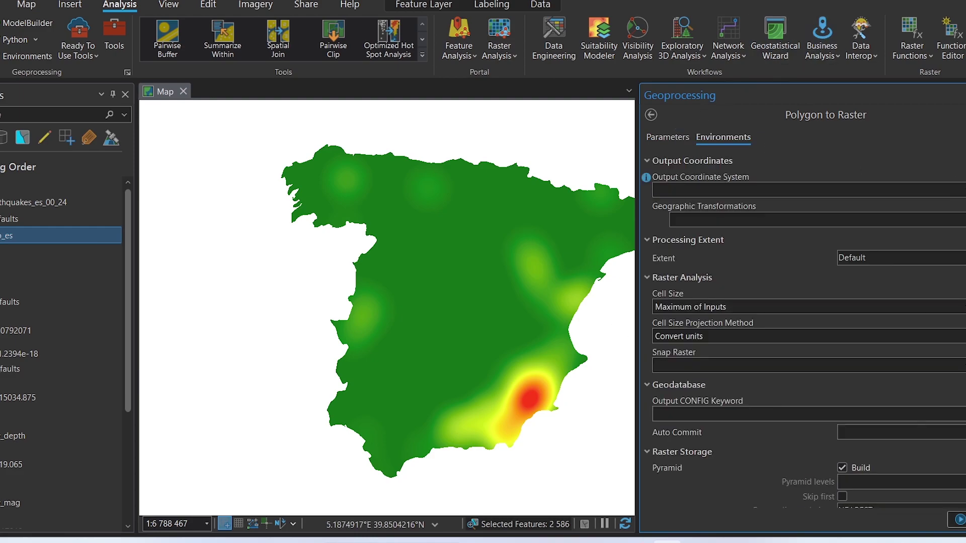
pyautogui.click(775, 189)
pyautogui.click(778, 207)
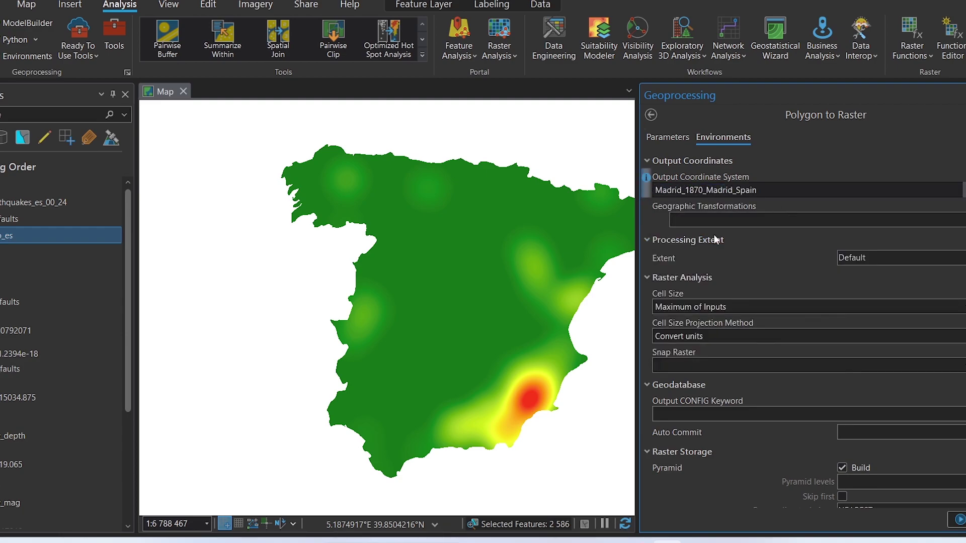
# Step: Match the processing extent to the es layer, snap to the es_mask raster, and run the Polygon to Raster conversion
pyautogui.click(935, 257)
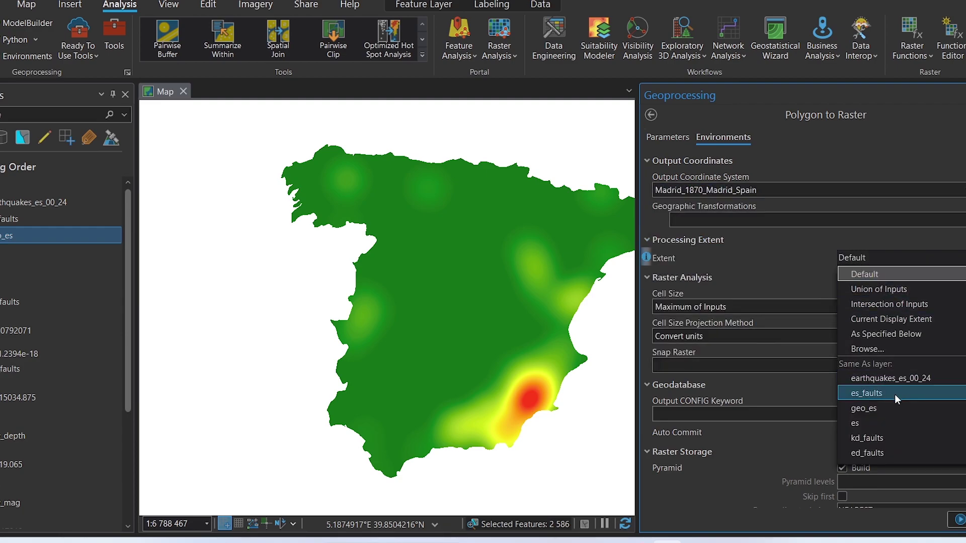
pyautogui.click(862, 424)
pyautogui.scroll(-3, 755, 280)
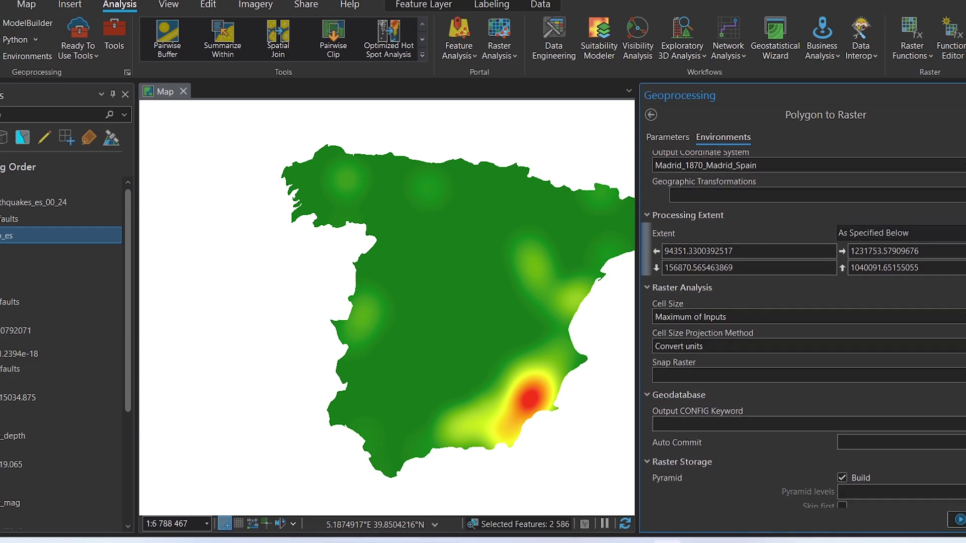
pyautogui.click(956, 283)
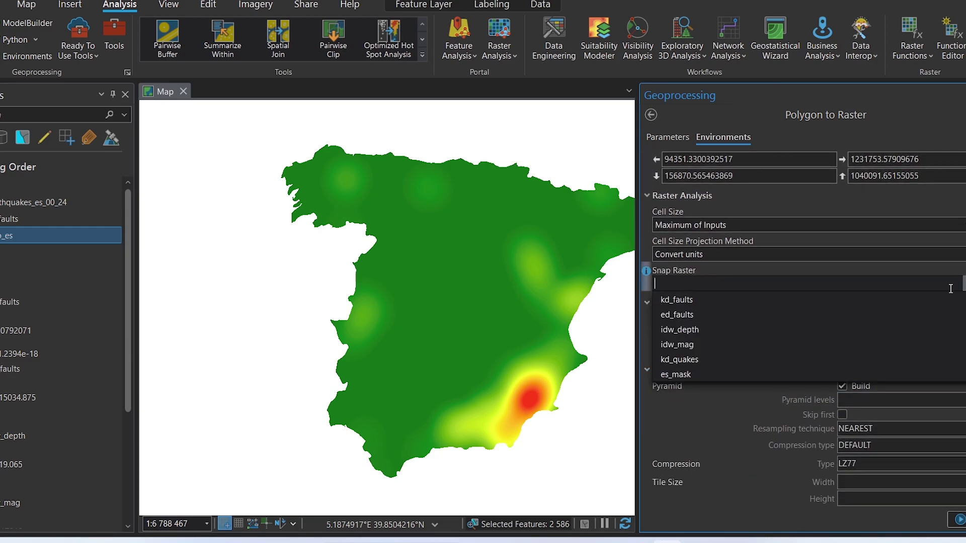
pyautogui.click(668, 371)
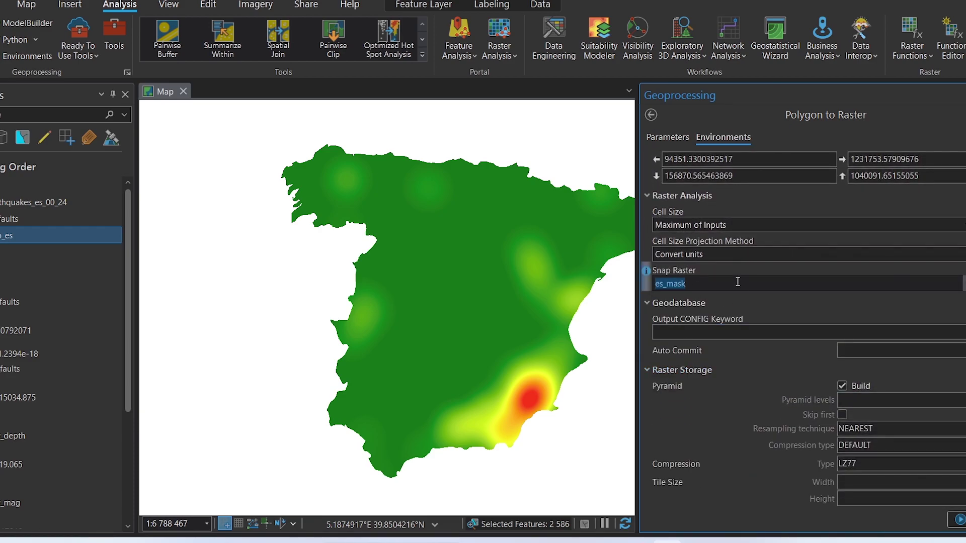
pyautogui.click(738, 304)
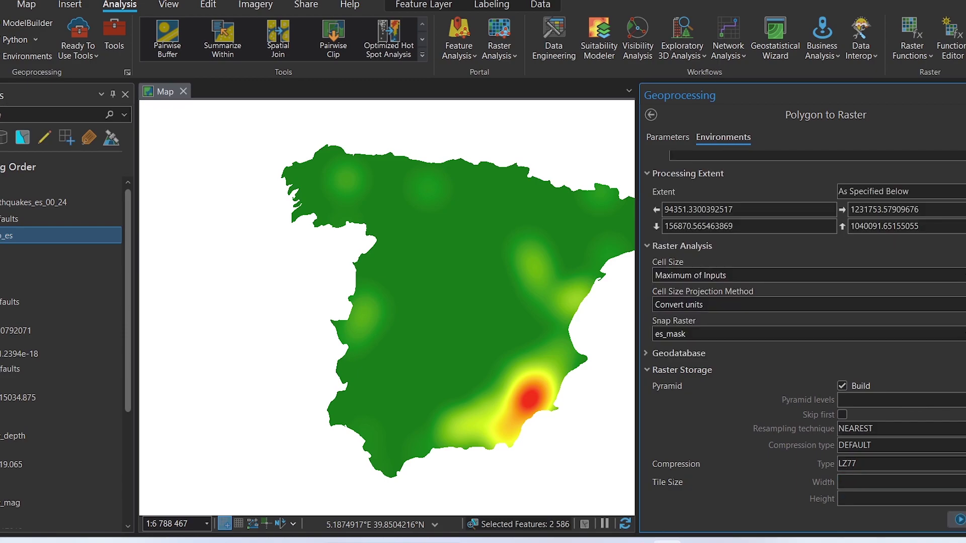
pyautogui.click(958, 520)
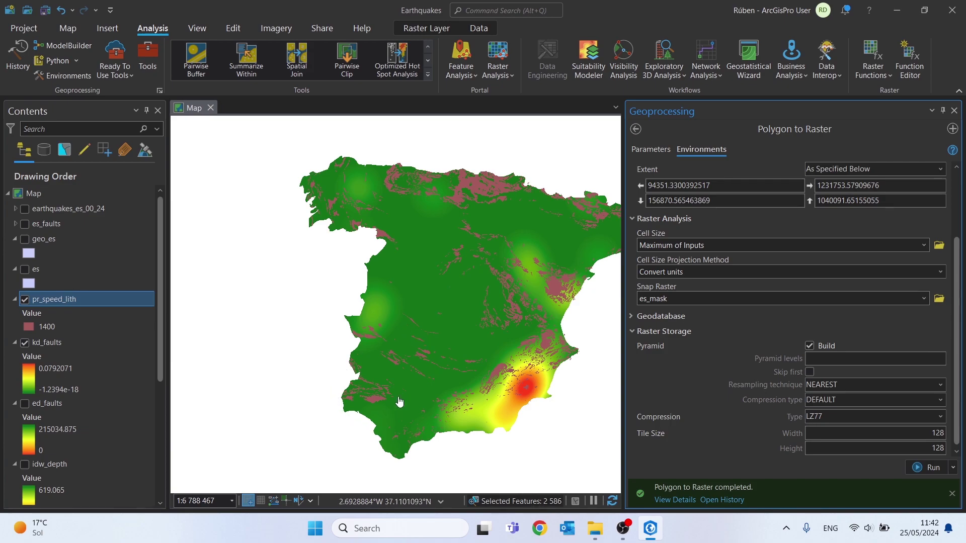
# Step: Clear the feature selection and rerun the Polygon to Raster conversion on all geo_es polygons
pyautogui.click(68, 28)
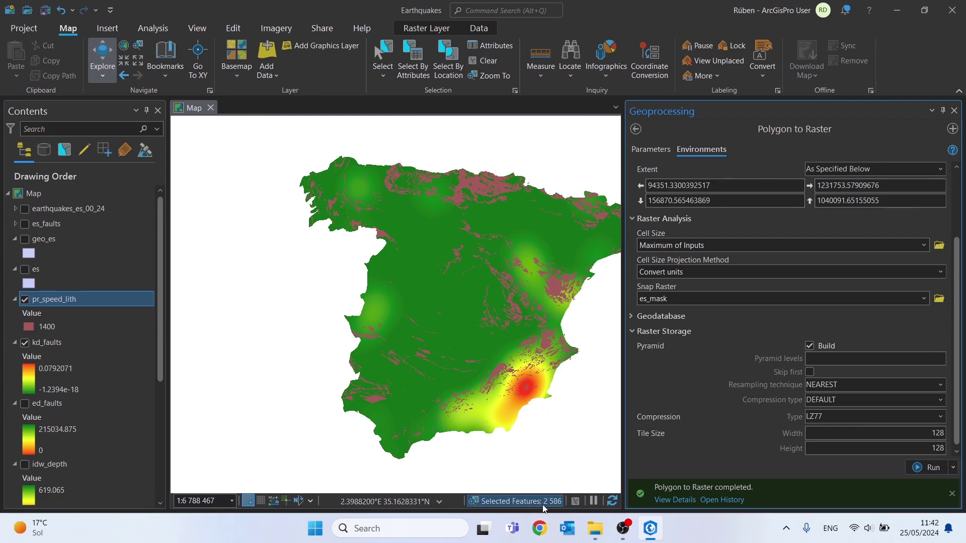
pyautogui.click(476, 62)
pyautogui.click(926, 468)
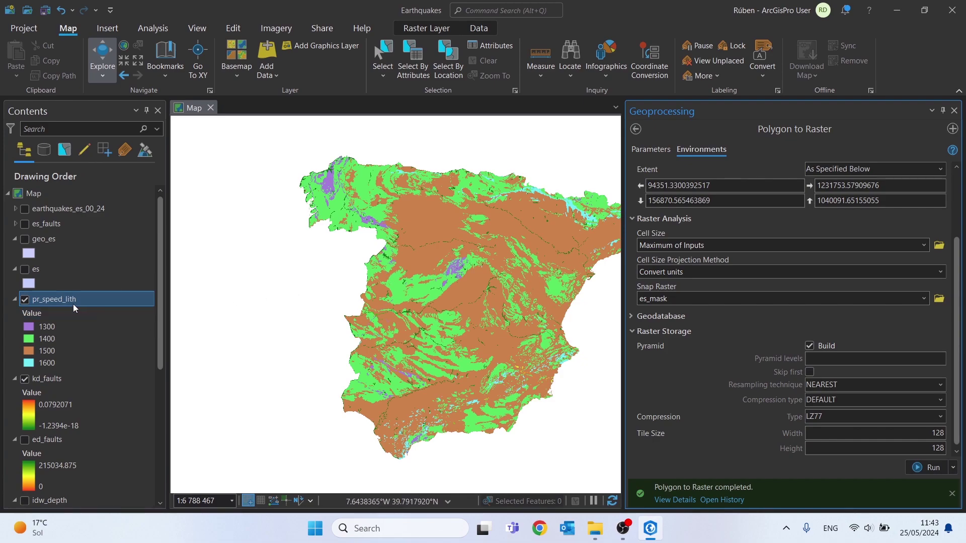
# Step: Remove the earthquakes_es_00_24, es_faults, geo_es and es layers from the map
pyautogui.click(55, 273)
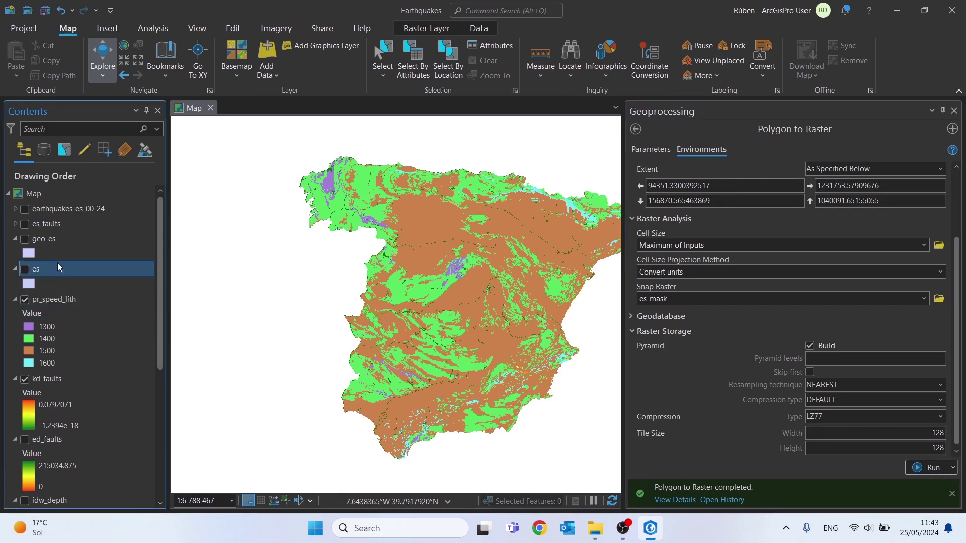
pyautogui.keyDown('shift'); pyautogui.click(62, 210); pyautogui.keyUp('shift')
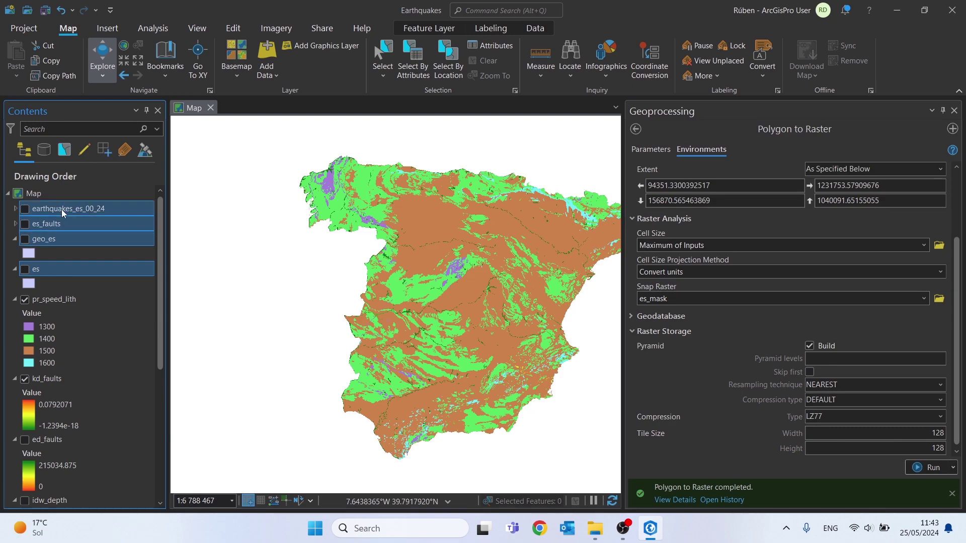
pyautogui.rightClick(56, 210)
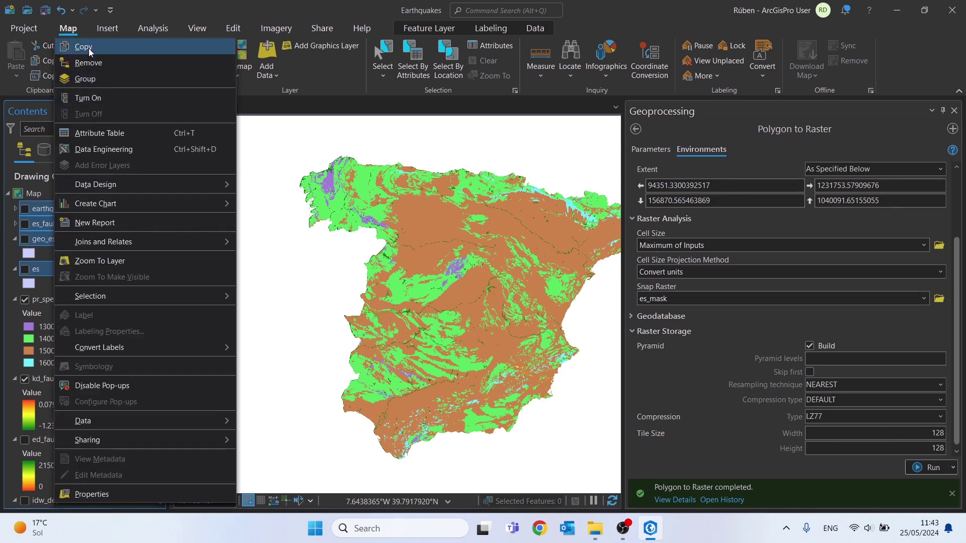
pyautogui.click(80, 63)
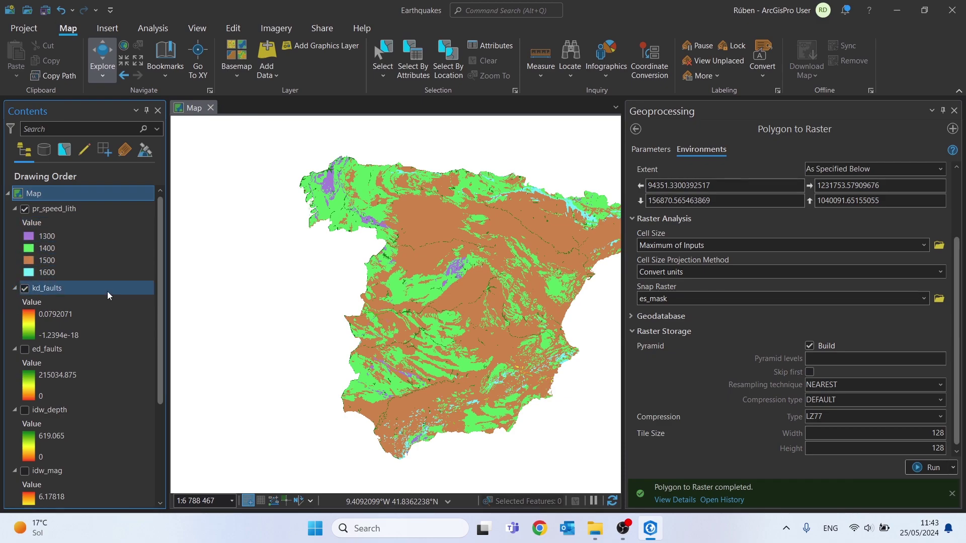
# Step: Group the ed_faults and idw_depth rasters into a new group layer
pyautogui.scroll(-1, 280, 378)
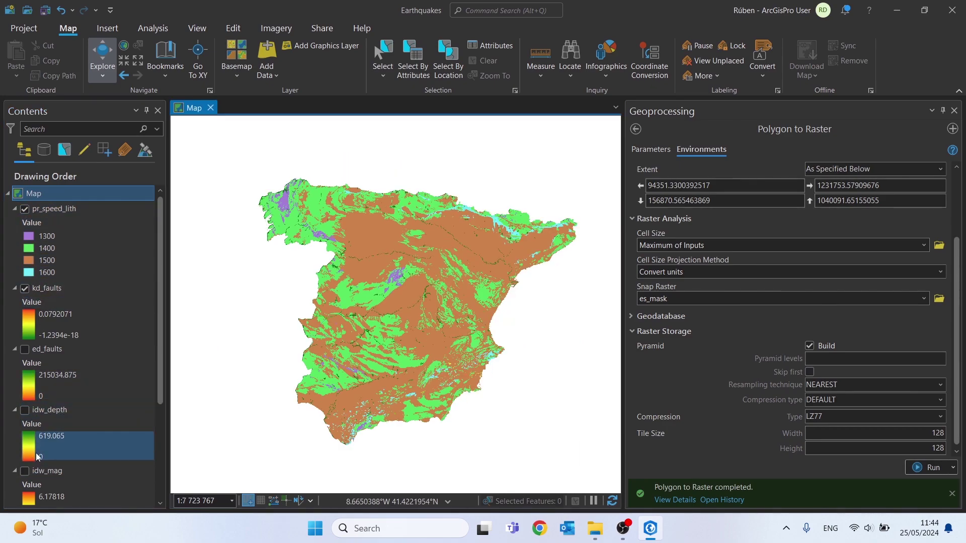
pyautogui.scroll(-1, 62, 352)
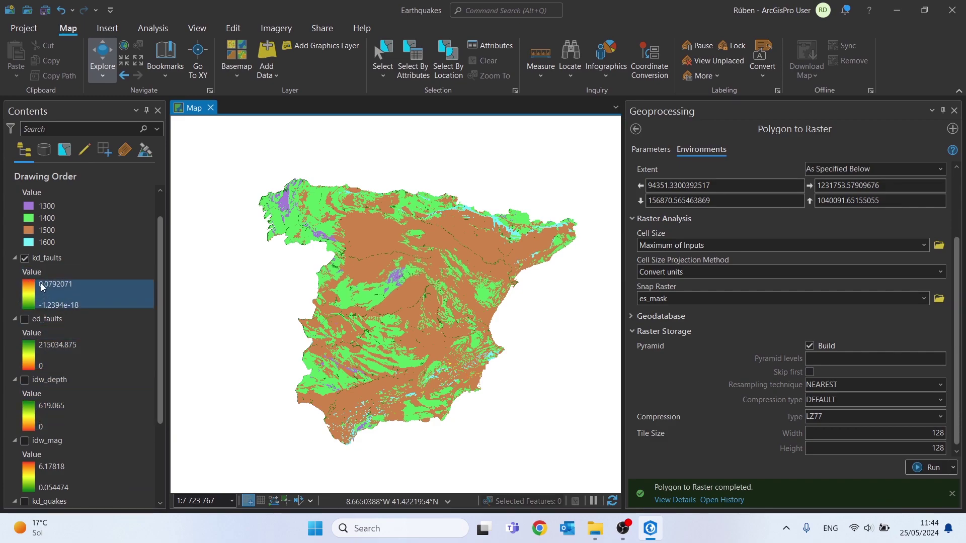
pyautogui.scroll(-1, 50, 308)
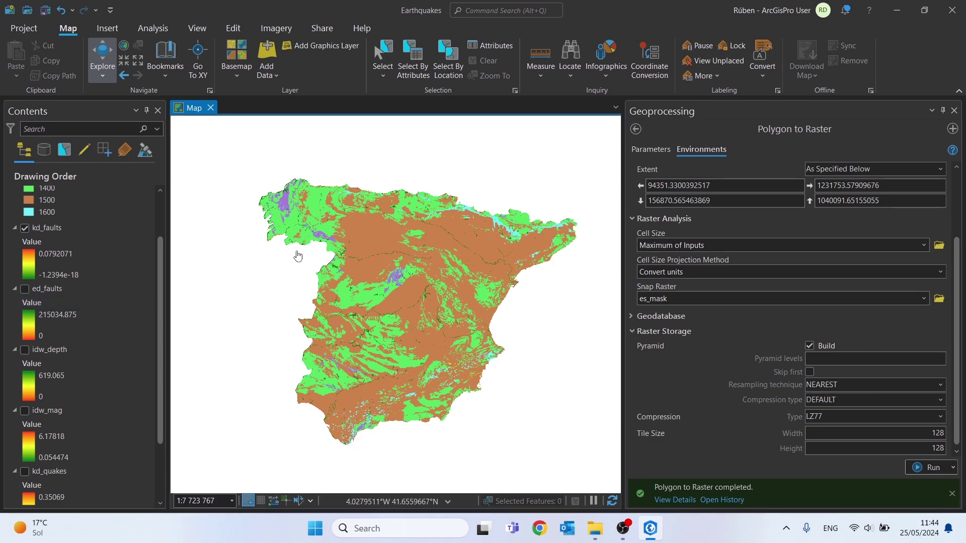
pyautogui.scroll(2, 162, 248)
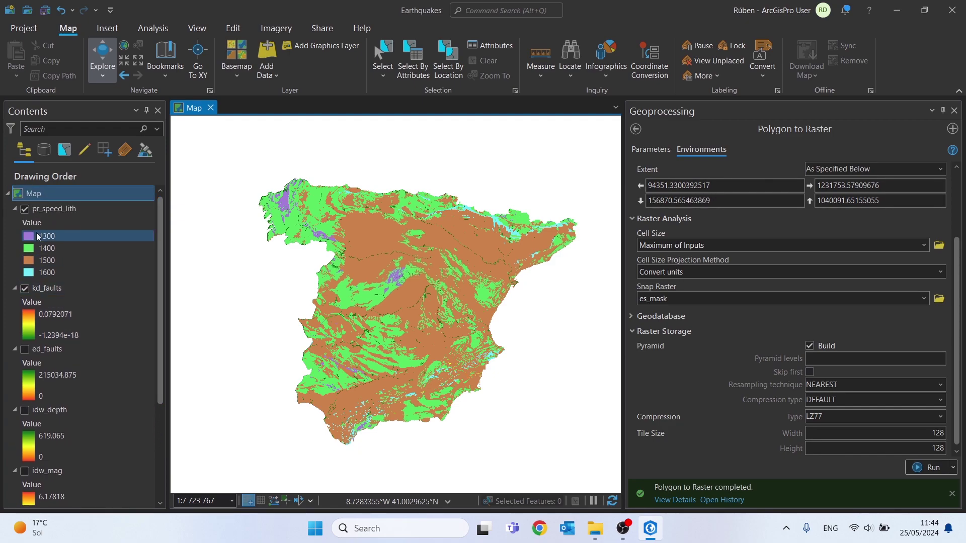
pyautogui.click(47, 202)
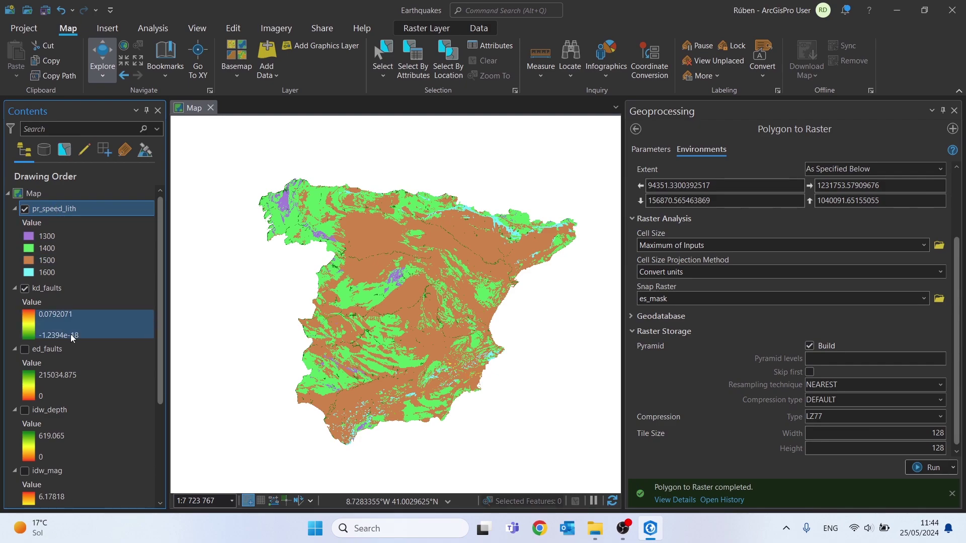
pyautogui.click(59, 351)
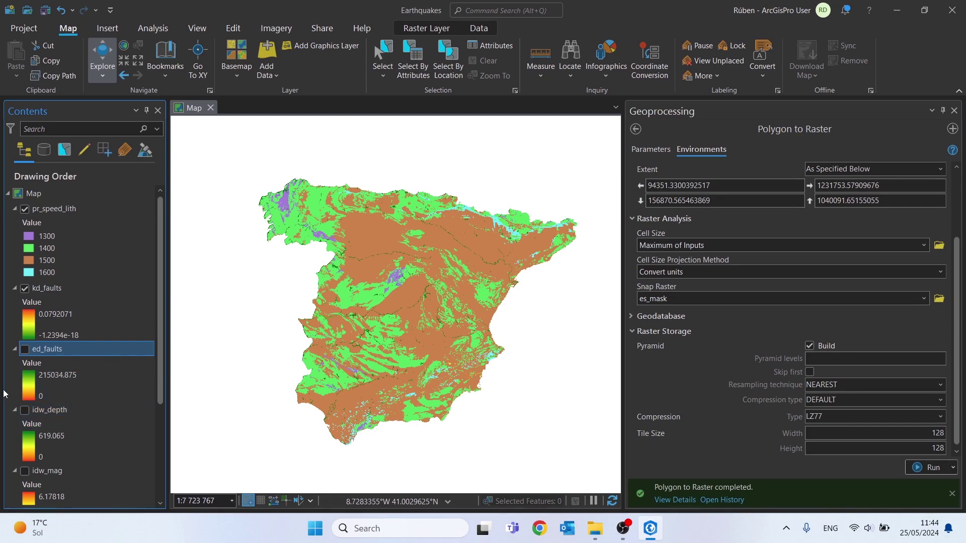
pyautogui.keyDown('ctrl'); pyautogui.click(81, 413); pyautogui.keyUp('ctrl')
pyautogui.scroll(-1, 92, 404)
pyautogui.scroll(-3, 92, 404)
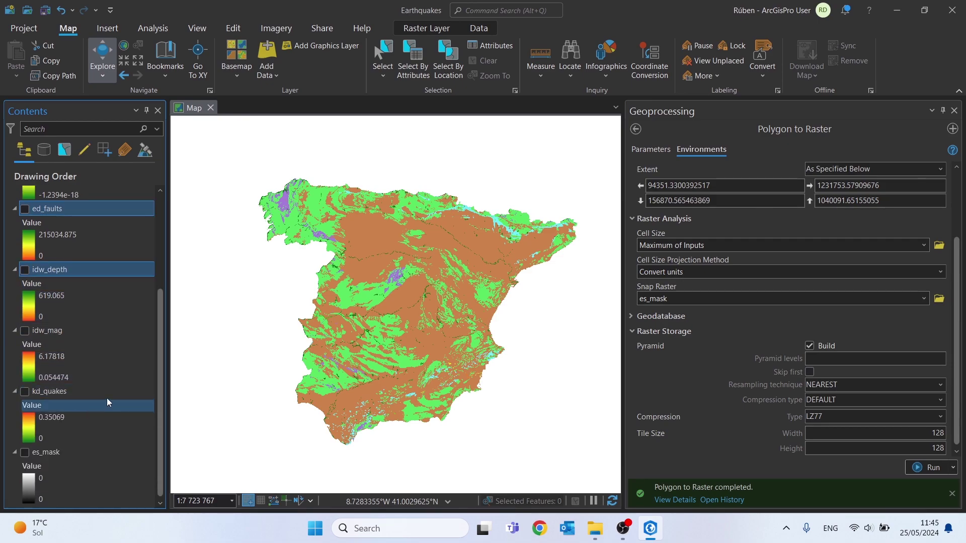
pyautogui.scroll(4, 106, 397)
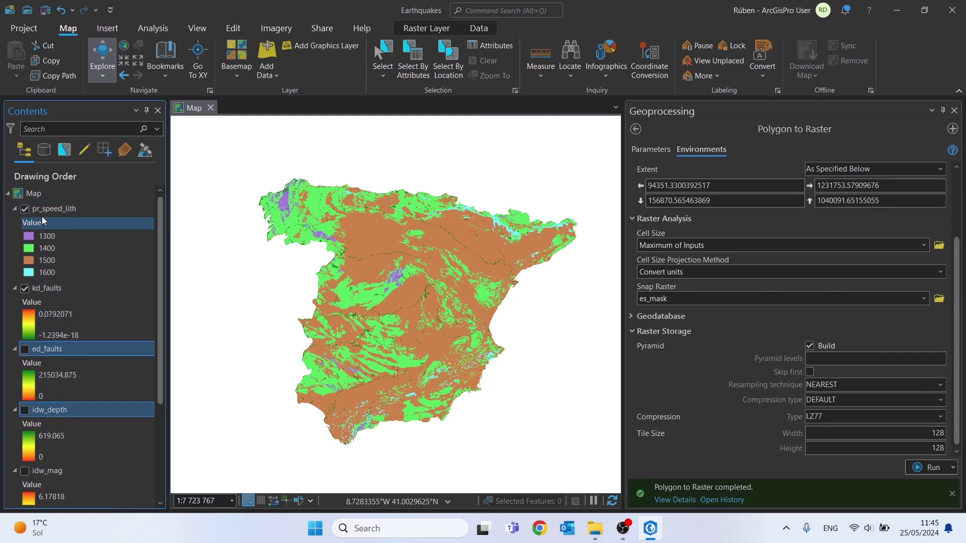
pyautogui.rightClick(52, 349)
pyautogui.click(78, 131)
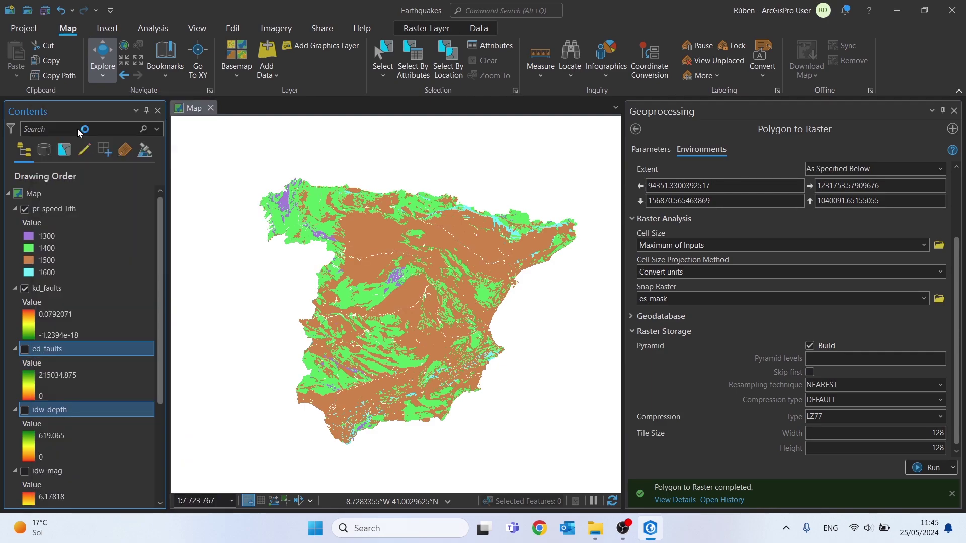
# Step: Rename the new group layer as Min, collapse it and move it above pr_speed_lith in the drawing order
pyautogui.click(51, 350)
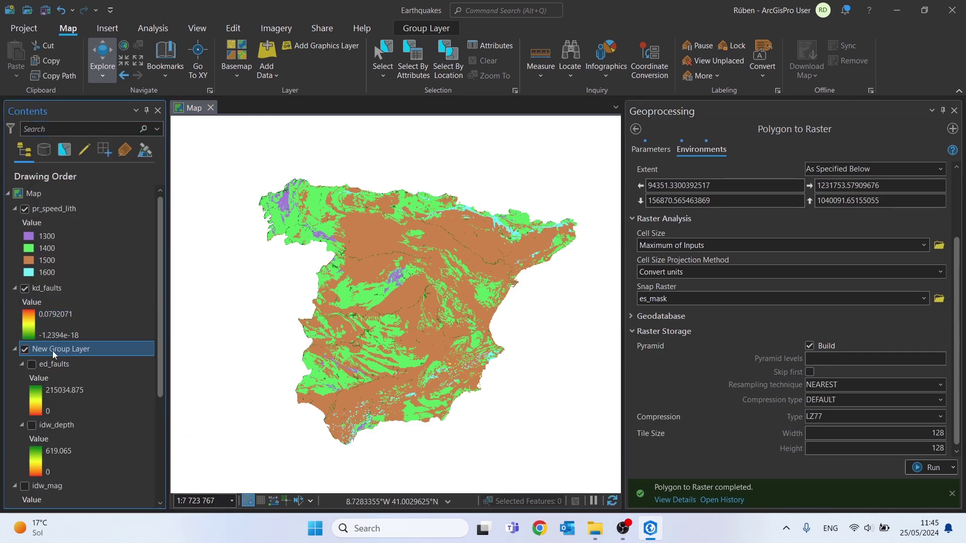
pyautogui.write('Min')
pyautogui.press('Return')
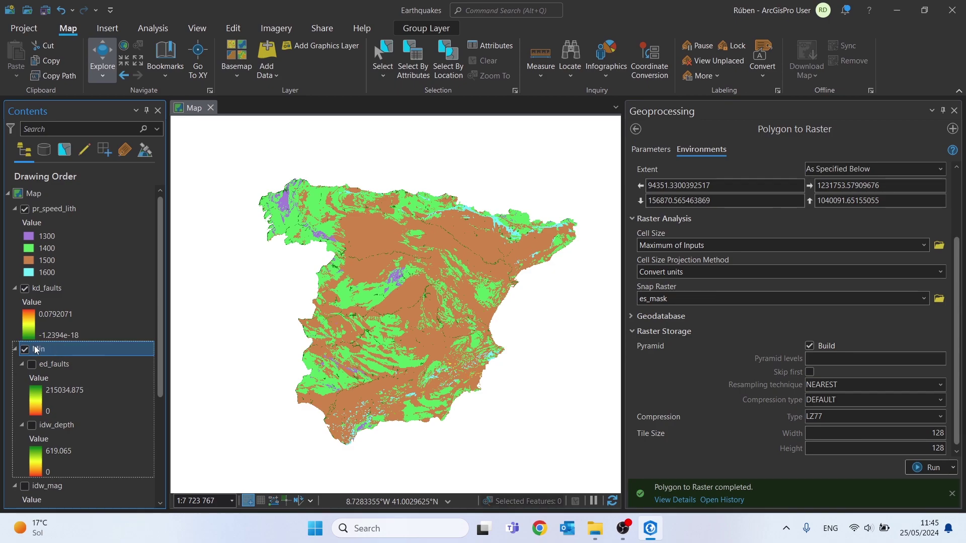
pyautogui.click(17, 350)
pyautogui.moveTo(74, 350); pyautogui.dragTo(50, 204)
# Step: Group pr_speed_lith, kd_faults, idw_mag and kd_quakes into a group layer named Max and collapse it
pyautogui.scroll(-1, 59, 400)
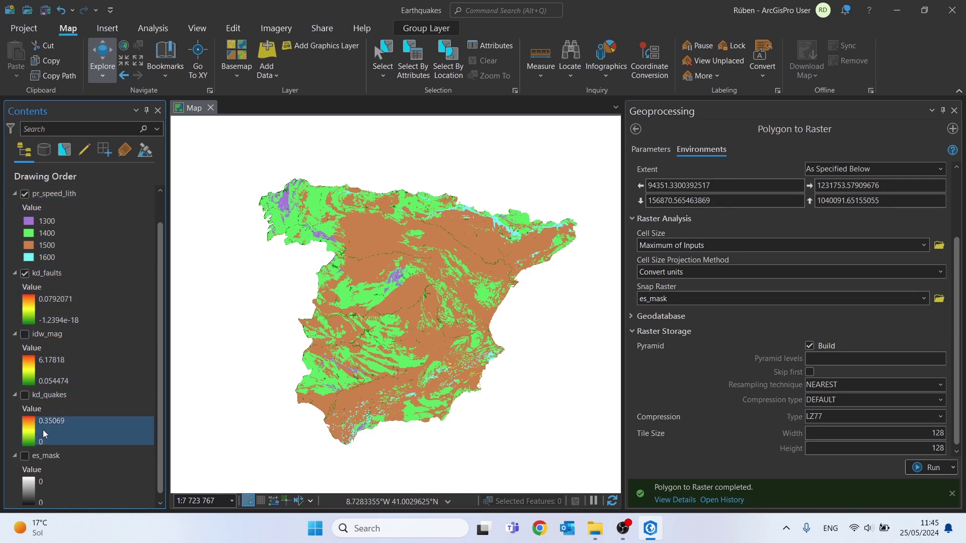
pyautogui.click(48, 391)
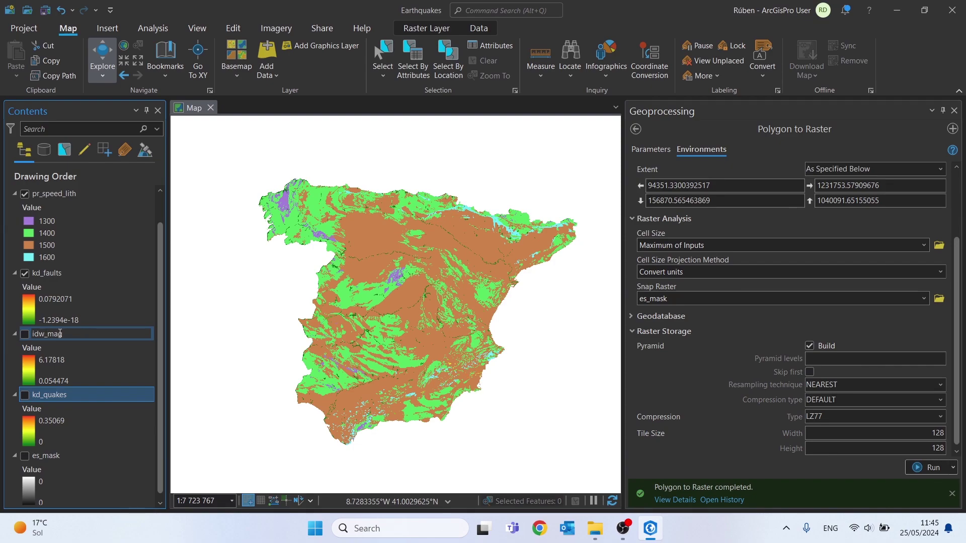
pyautogui.keyDown('ctrl'); pyautogui.click(45, 275); pyautogui.keyUp('ctrl')
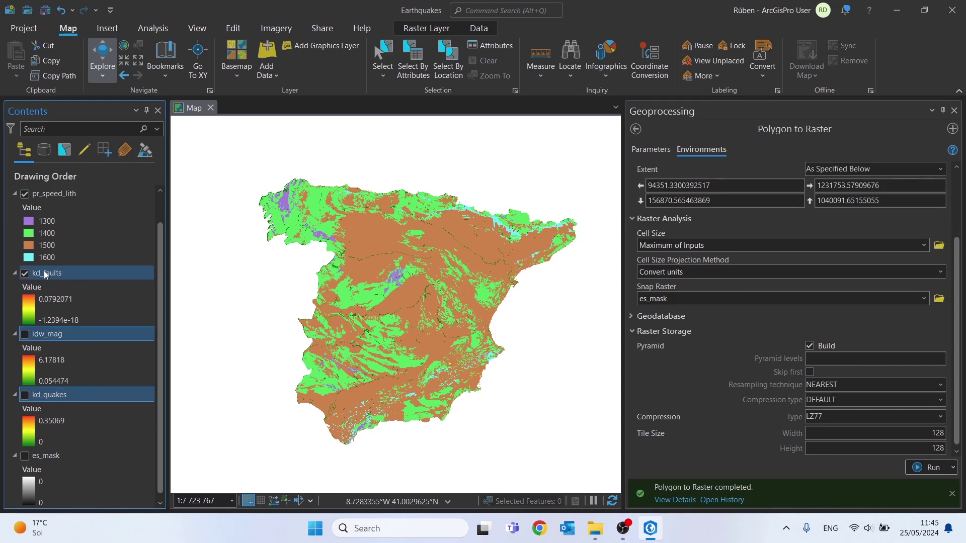
pyautogui.scroll(2, 54, 278)
pyautogui.rightClick(62, 225)
pyautogui.click(91, 132)
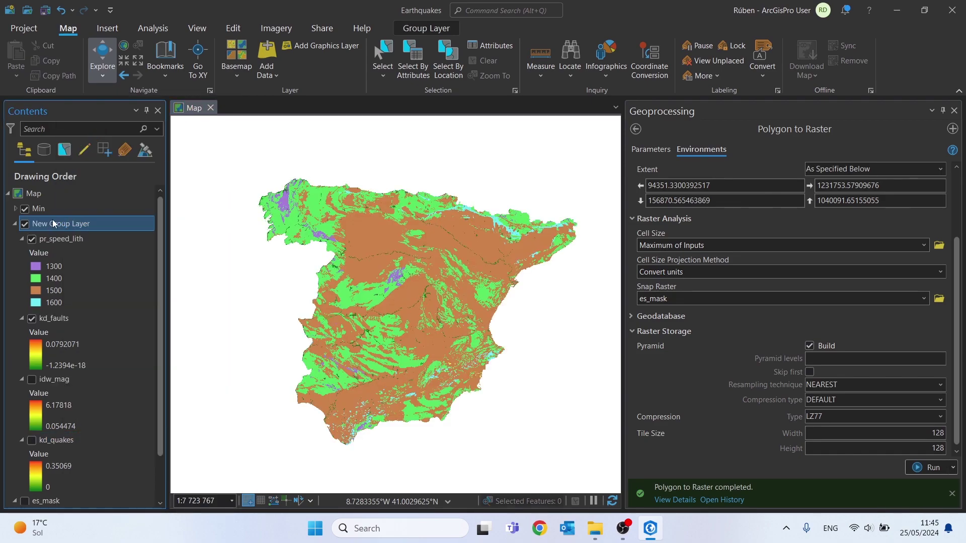
pyautogui.write('Max')
pyautogui.press('Return')
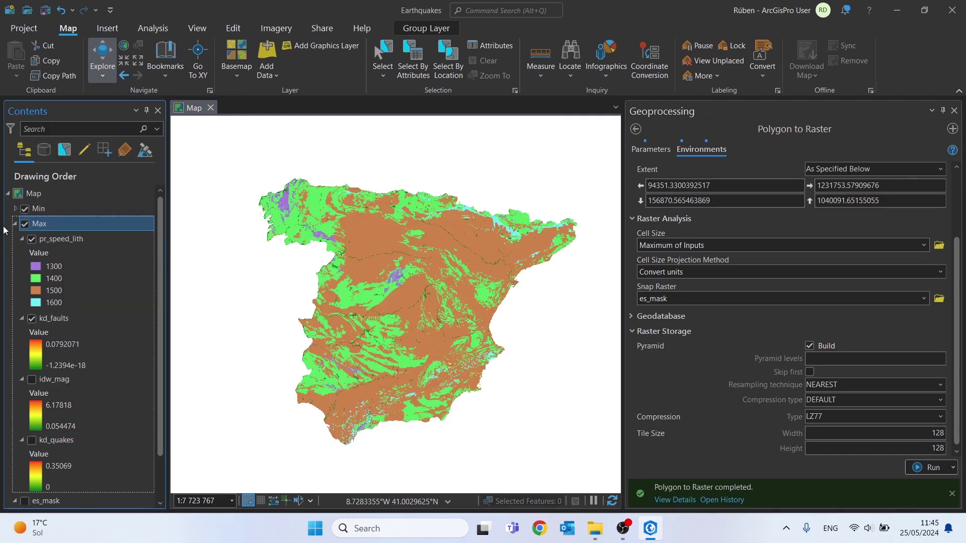
pyautogui.click(15, 225)
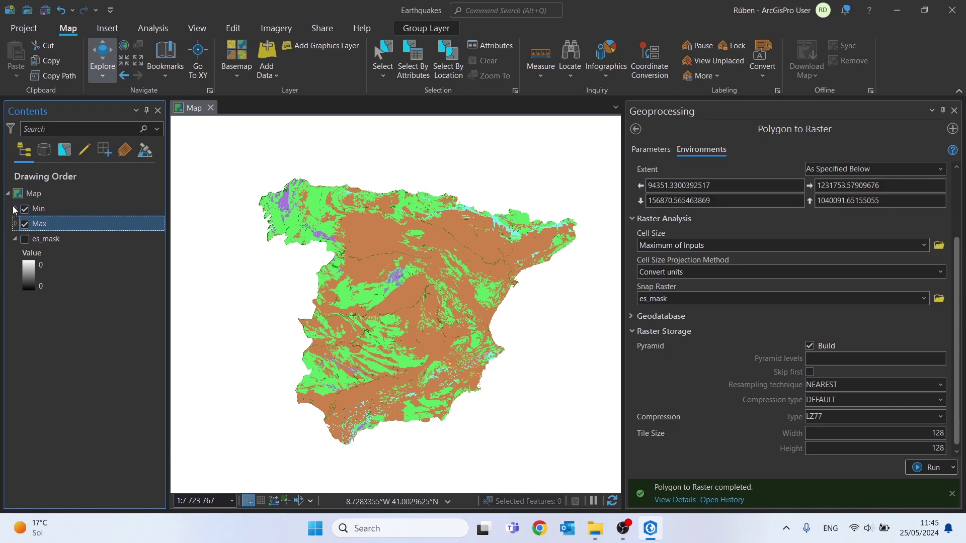
# Step: Rename the Min group layer as "Low Values +Susc"
pyautogui.click(44, 209)
pyautogui.click(43, 209)
pyautogui.click(44, 209)
pyautogui.press('BackSpace')
pyautogui.press('BackSpace')
pyautogui.press('BackSpace')
pyautogui.write('Low Values')
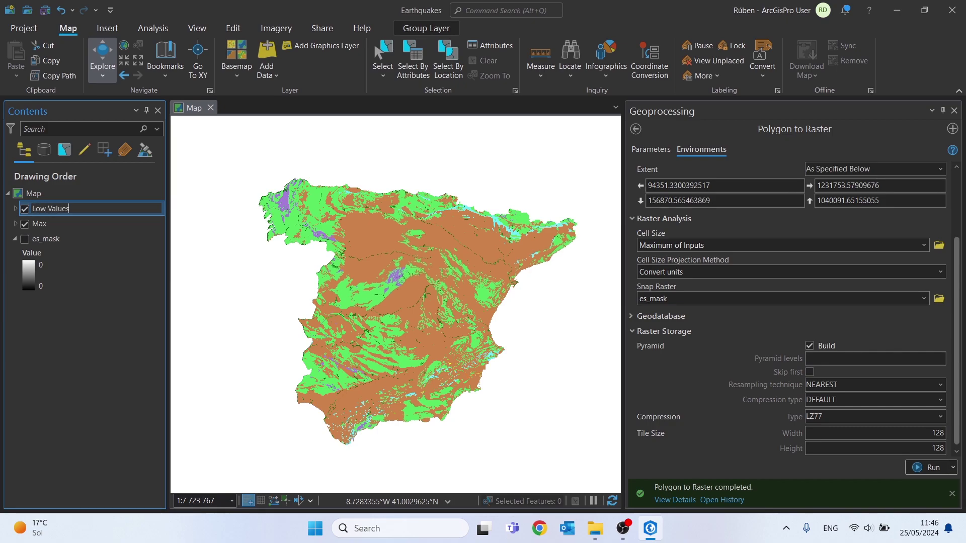
pyautogui.write(' +Susc')
pyautogui.press('Return')
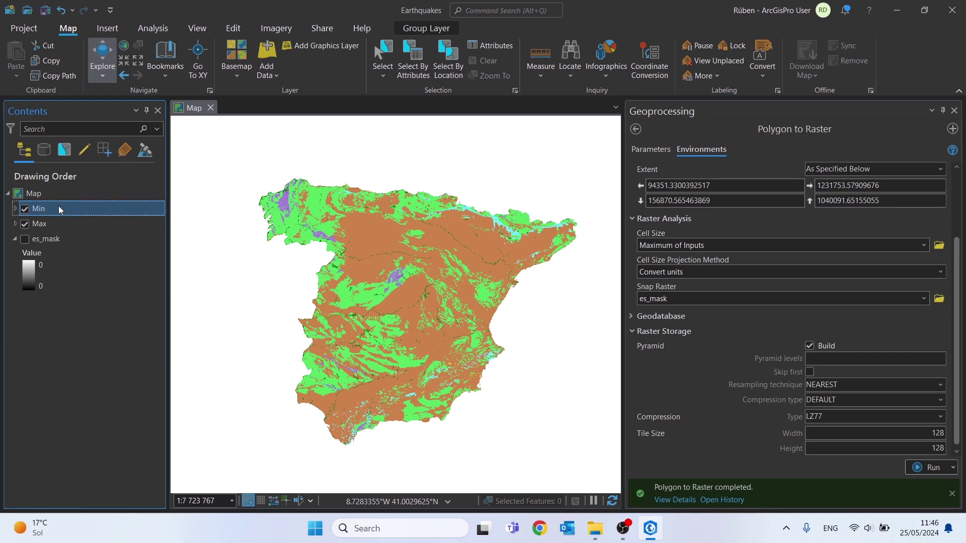
# Step: Rename the Max group layer as "High Values +Susc"
pyautogui.keyDown('ctrl'); pyautogui.click(36, 228); pyautogui.keyUp('ctrl')
pyautogui.click(36, 228)
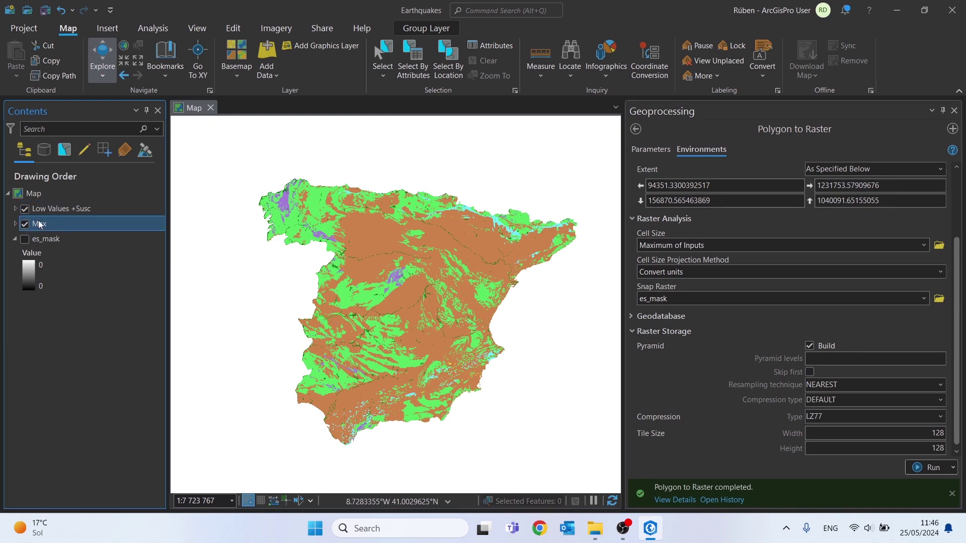
pyautogui.click(40, 225)
pyautogui.write('High Values +Susc')
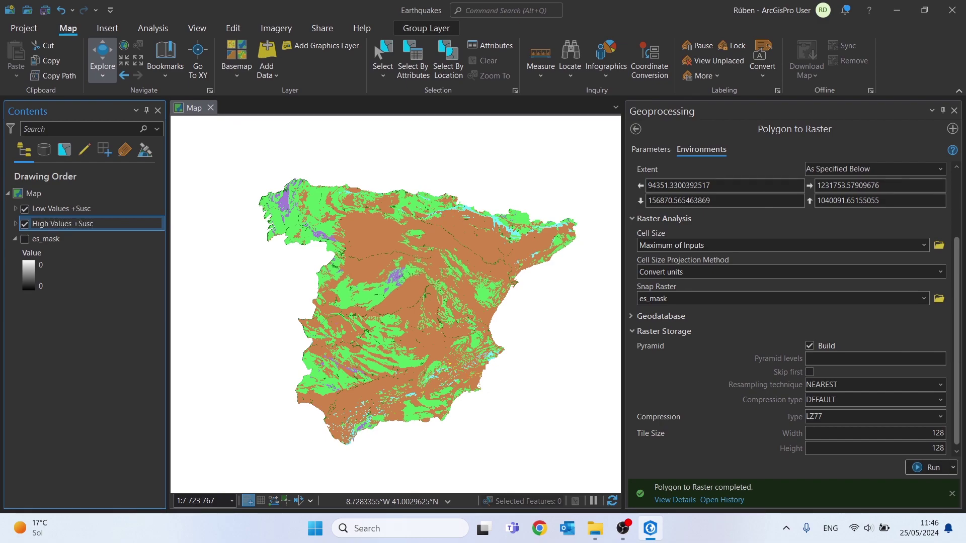
pyautogui.press('Return')
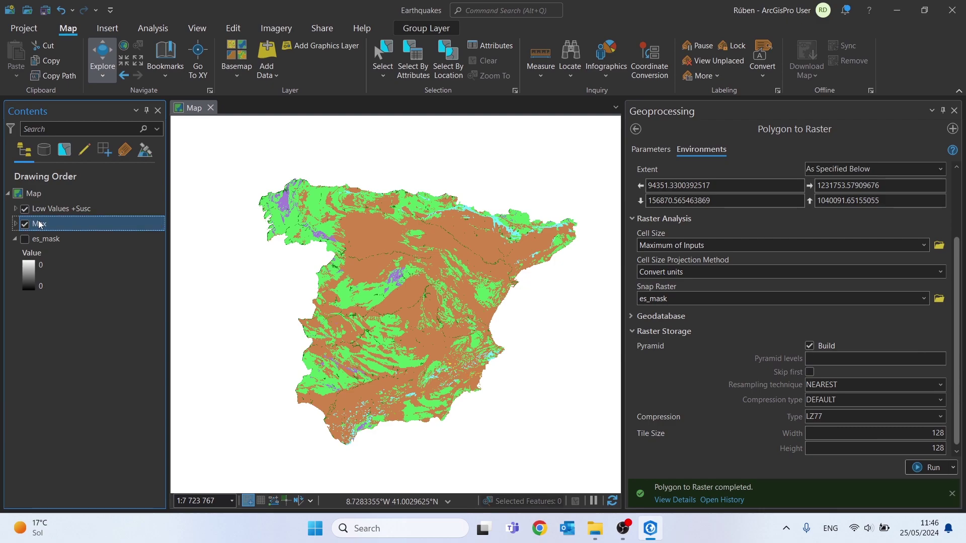
# Step: Expand the Low Values +Susc group to review its rasters, and collapse it again
pyautogui.keyDown('ctrl'); pyautogui.click(62, 207); pyautogui.keyUp('ctrl')
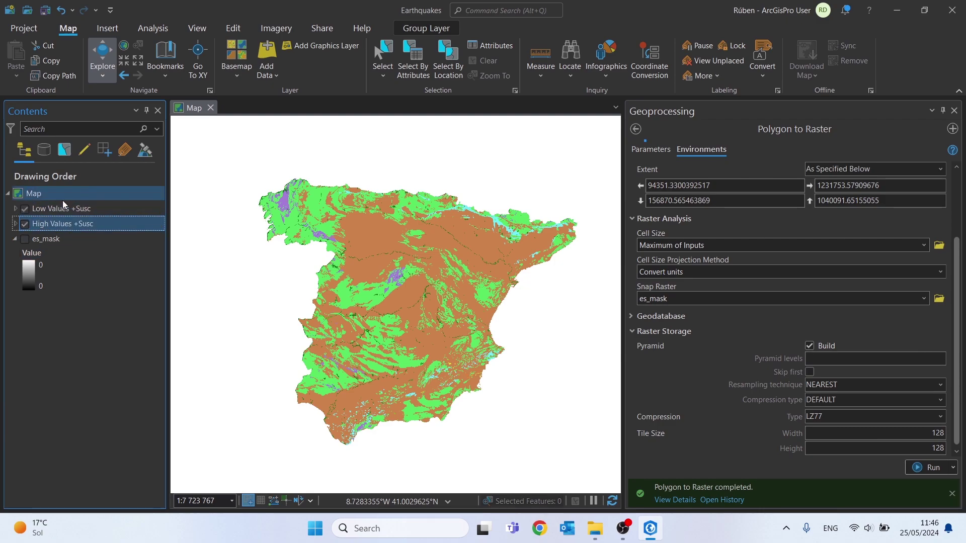
pyautogui.click(15, 208)
pyautogui.click(15, 211)
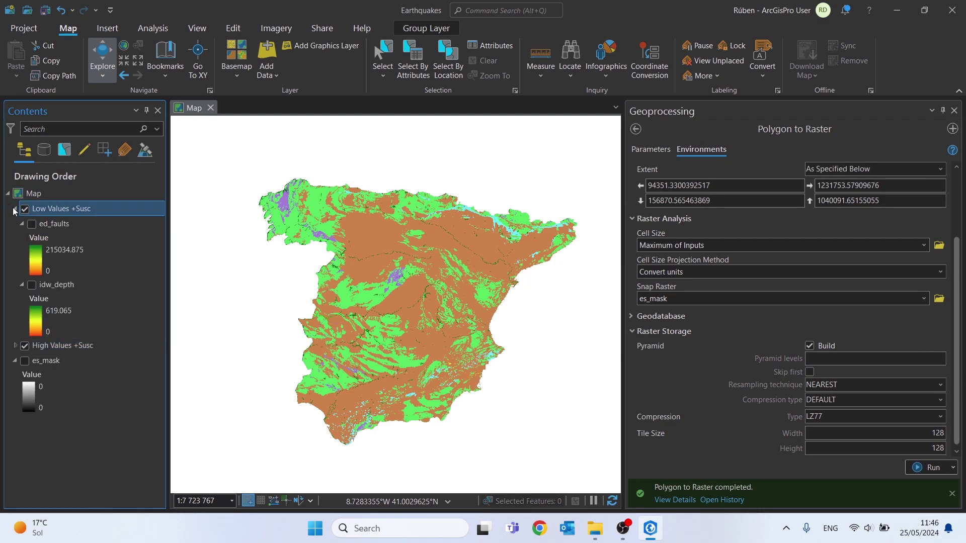
pyautogui.click(15, 208)
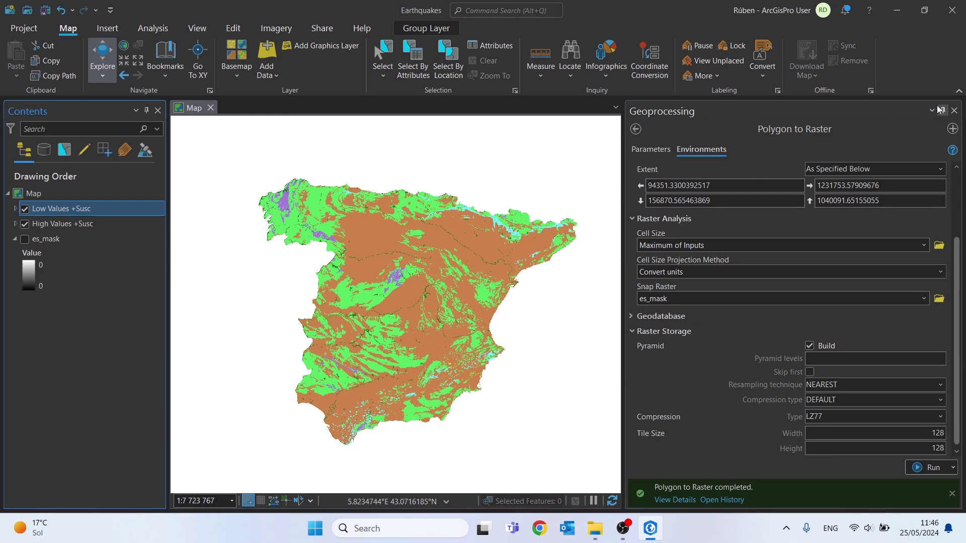
# Step: Close the Polygon to Raster tool, then find and open the Raster Calculator tool
pyautogui.click(955, 110)
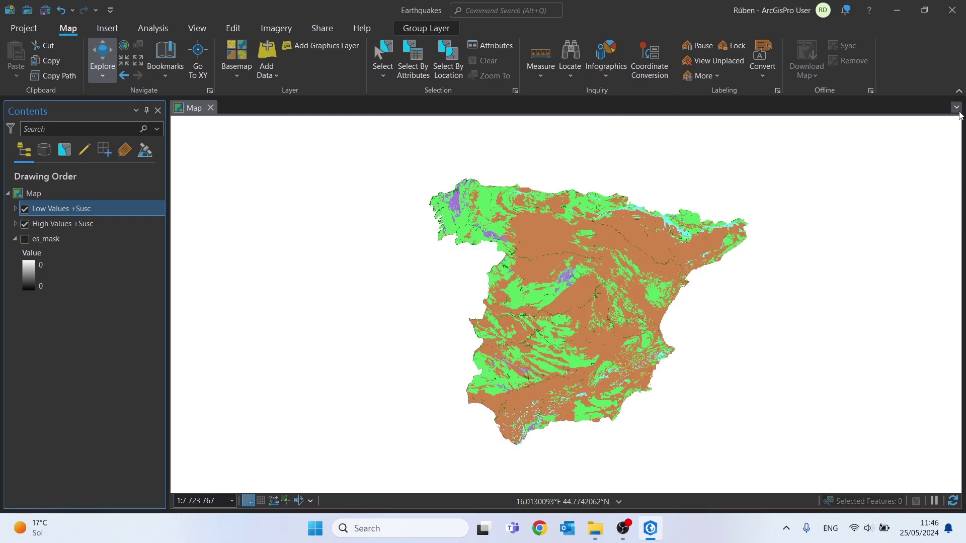
pyautogui.click(162, 30)
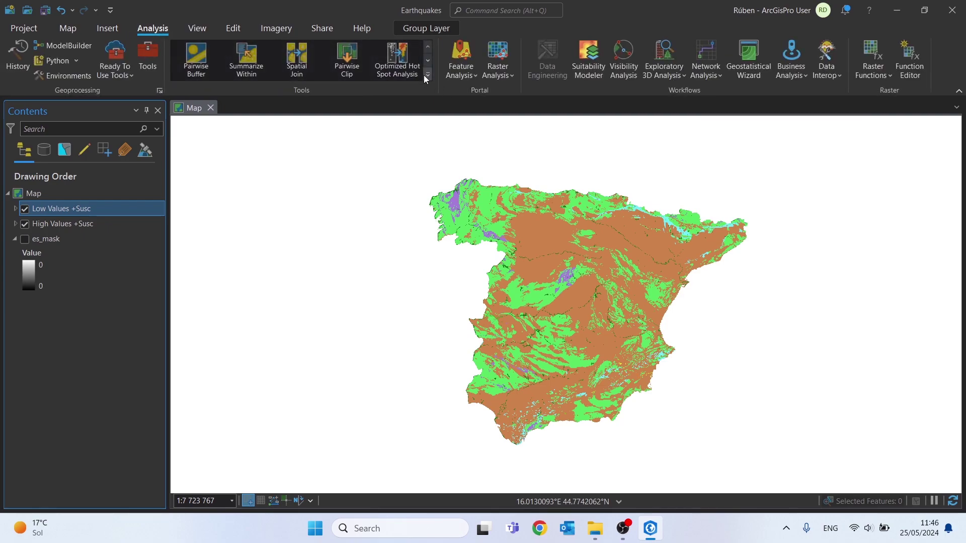
pyautogui.click(427, 75)
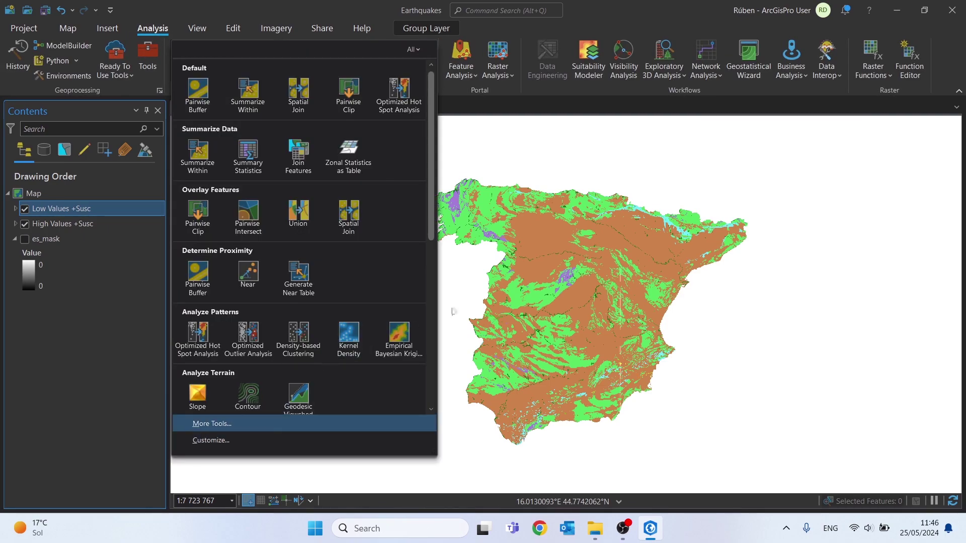
pyautogui.click(198, 427)
pyautogui.write('raster calculator')
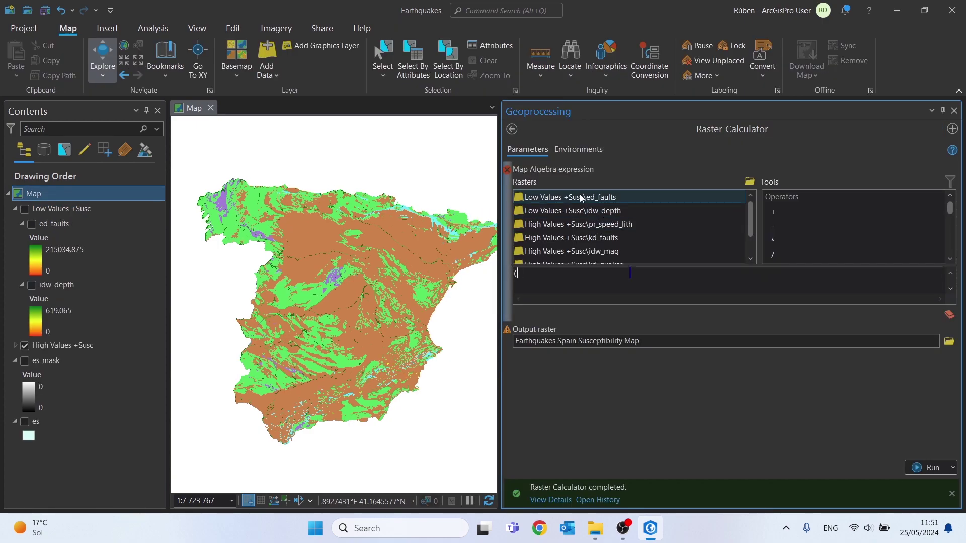
# Step: Build the map algebra expression (ed_faults - ed_faults.maximum) / (ed_faults.minimum - ed_faults.maximum) * 100 using the ed_faults raster from Low Values +Susc
pyautogui.doubleClick(563, 198)
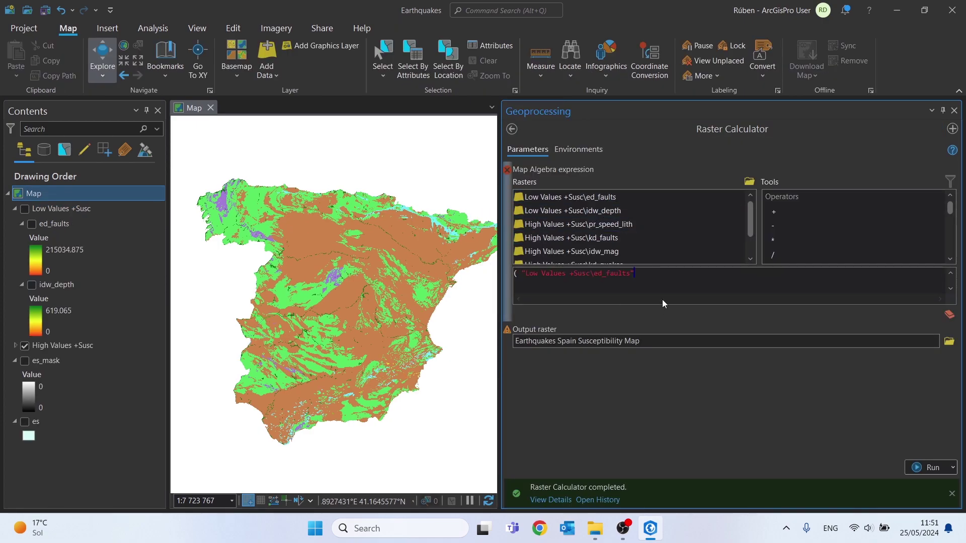
pyautogui.write('-')
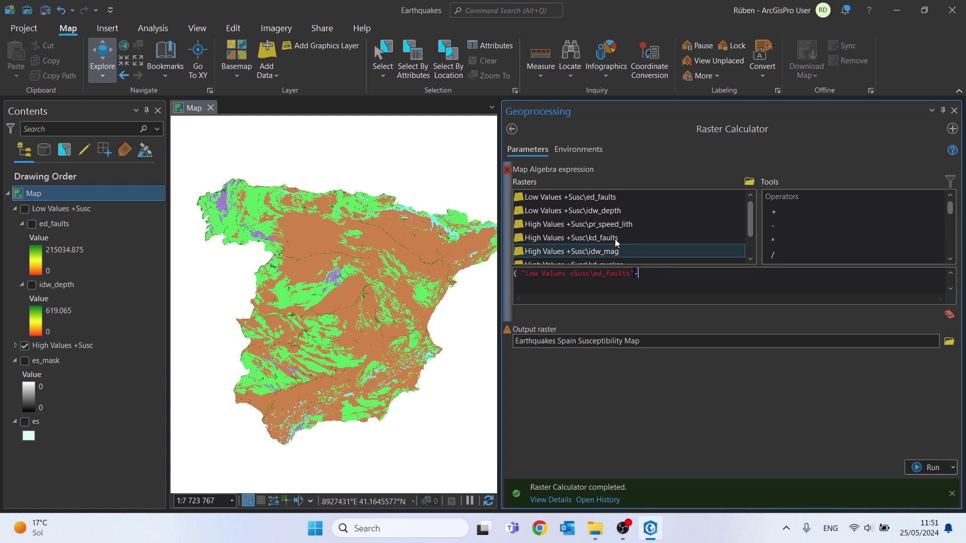
pyautogui.doubleClick(582, 196)
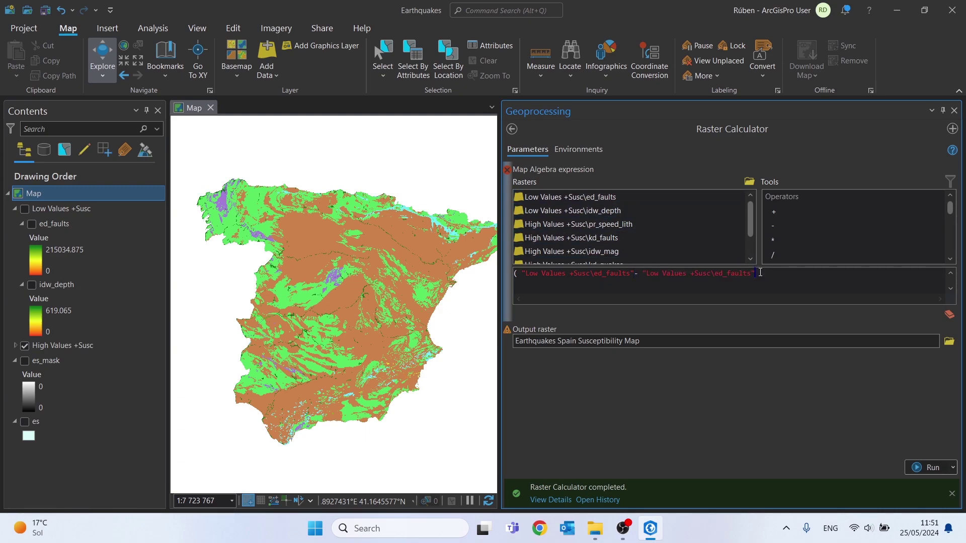
pyautogui.write('.maximum) / (')
pyautogui.doubleClick(623, 196)
pyautogui.write('.minimum-')
pyautogui.doubleClick(610, 205)
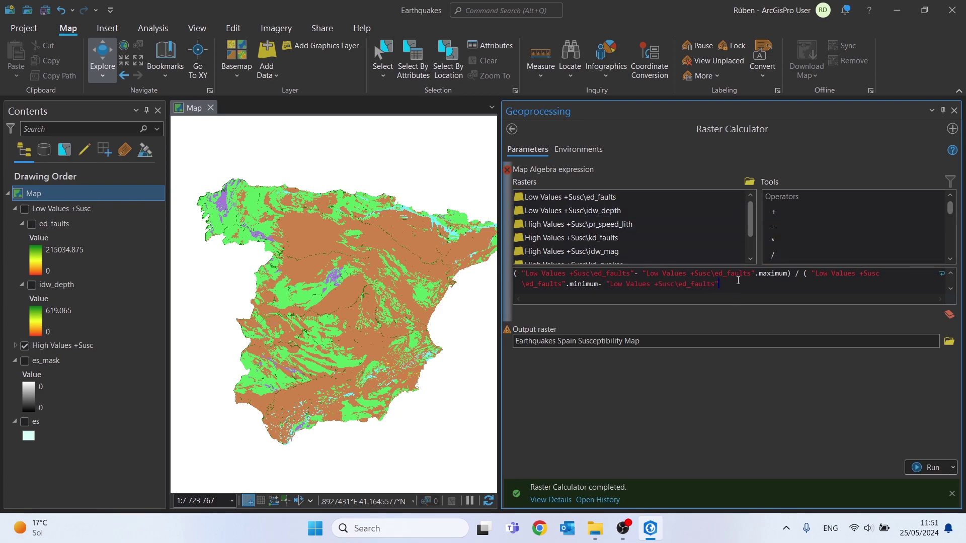
pyautogui.write('.maximum) * 100')
# Step: Set the output raster as rc_ed_faults in the Earthquakes Spain Susceptibility Map folder
pyautogui.click(806, 340)
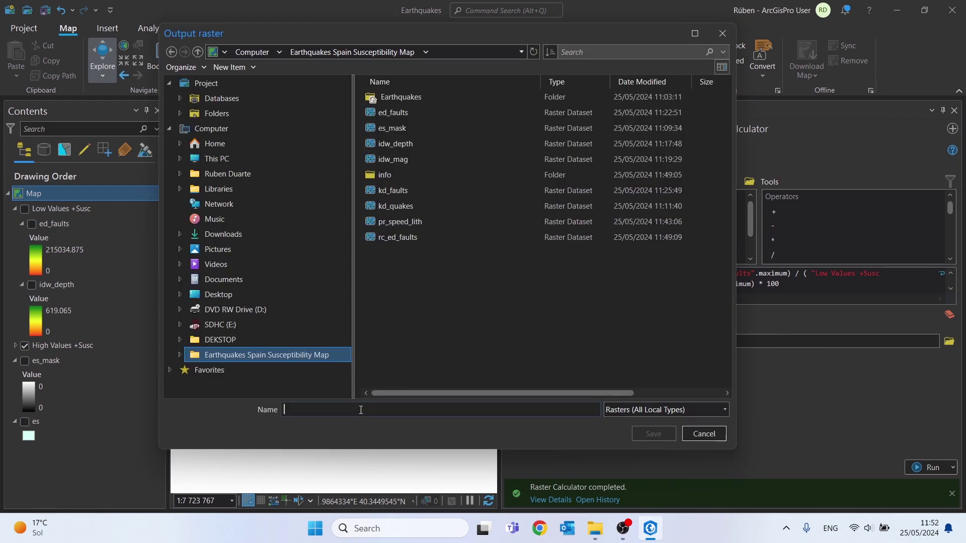
pyautogui.write('rc_ed_faults')
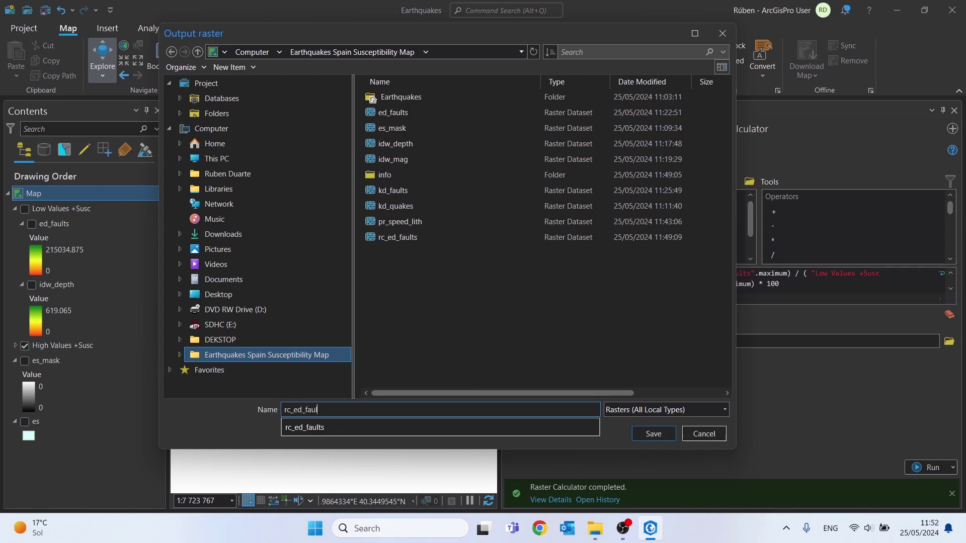
pyautogui.click(657, 437)
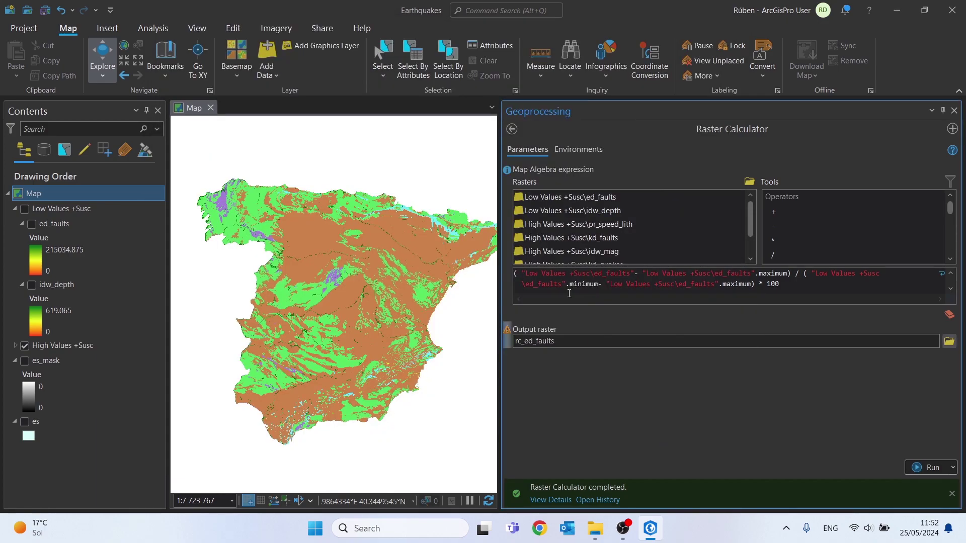
# Step: Set the output coordinate system from the current map and take the extent 94351.33 to 1231753.58 by 156870.57 to 1040091.65 from a layer
pyautogui.click(575, 150)
pyautogui.click(903, 198)
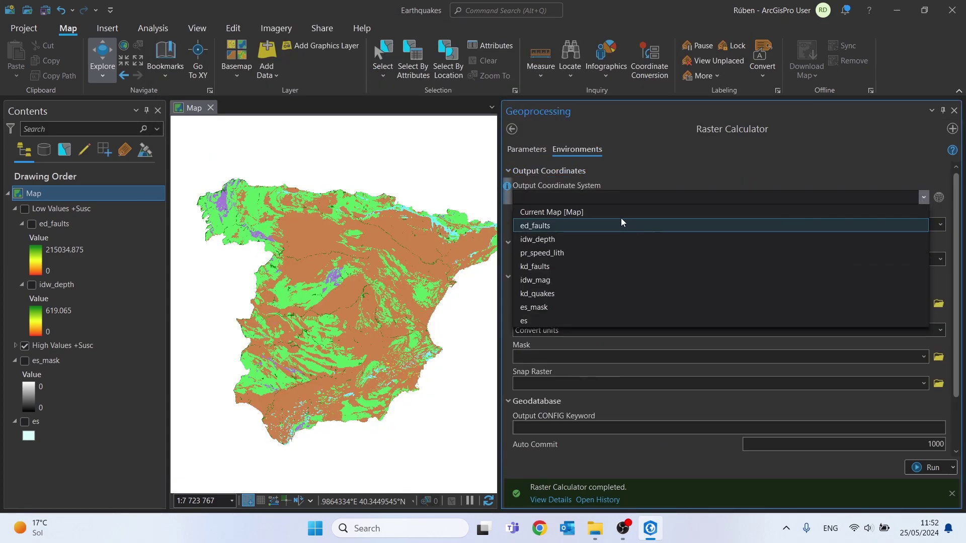
pyautogui.click(615, 211)
pyautogui.click(820, 263)
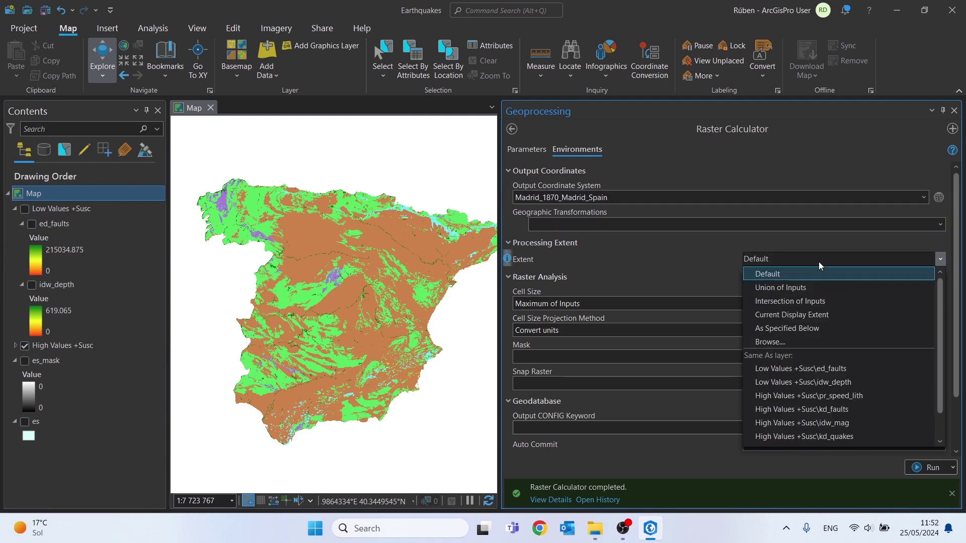
pyautogui.scroll(-1, 792, 381)
pyautogui.click(774, 439)
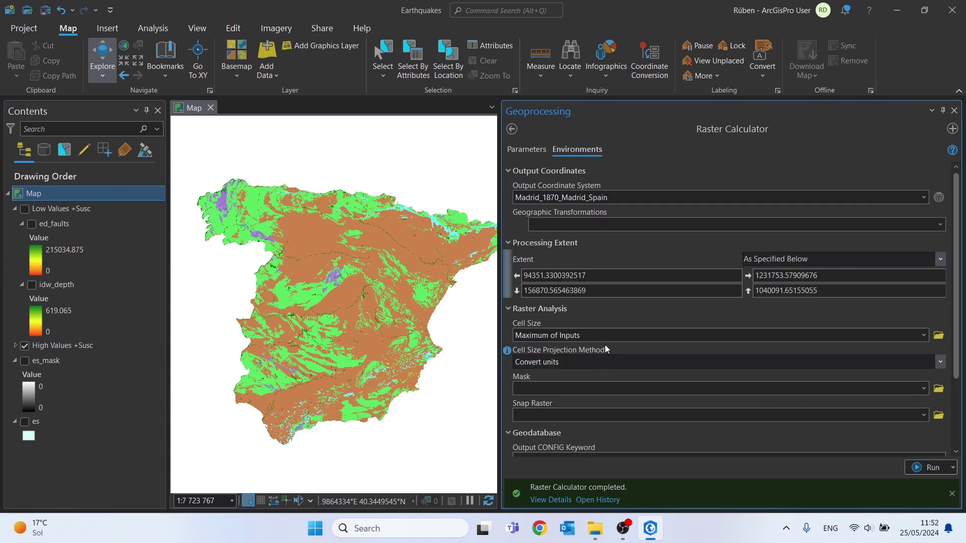
# Step: Set es_mask as both the mask and the snap raster, and run the Raster Calculator
pyautogui.click(923, 388)
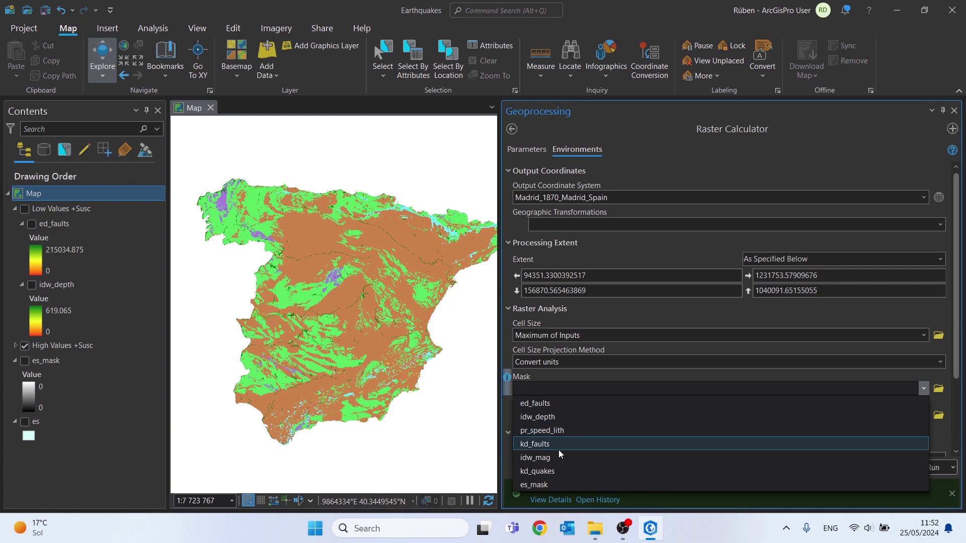
pyautogui.click(542, 478)
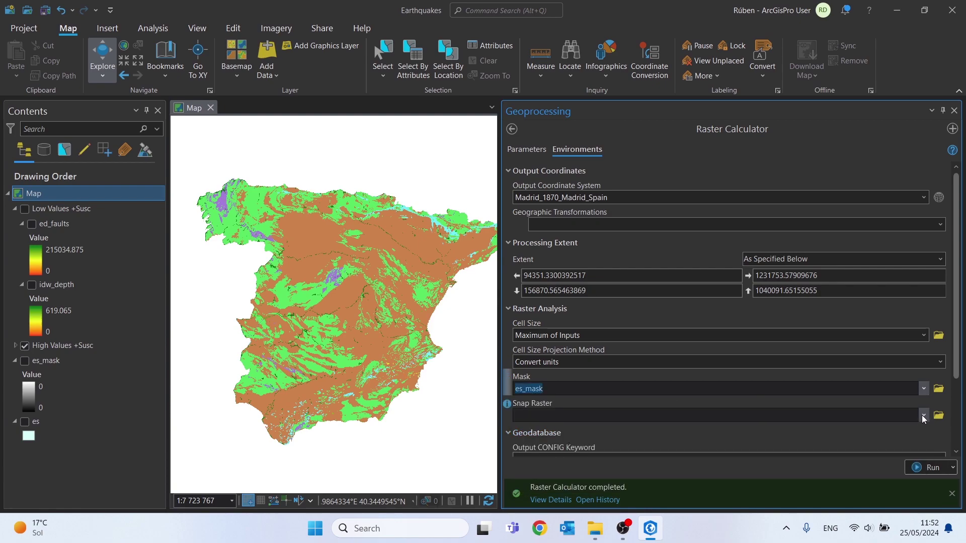
pyautogui.click(564, 416)
pyautogui.click(533, 511)
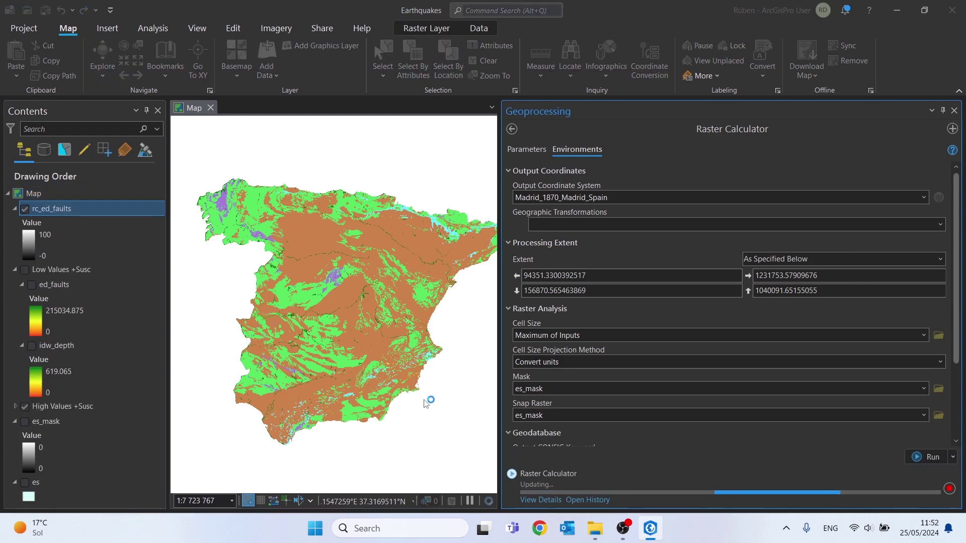
# Step: Hide the High Values +Susc group and apply the green-yellow-red color scheme to rc_ed_faults, closing the Raster Calculator tool
pyautogui.click(25, 407)
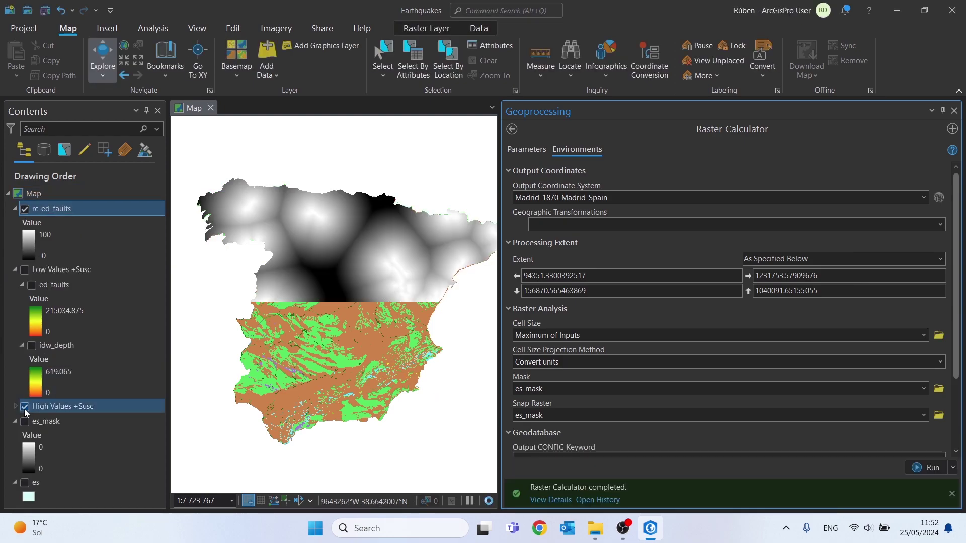
pyautogui.click(26, 243)
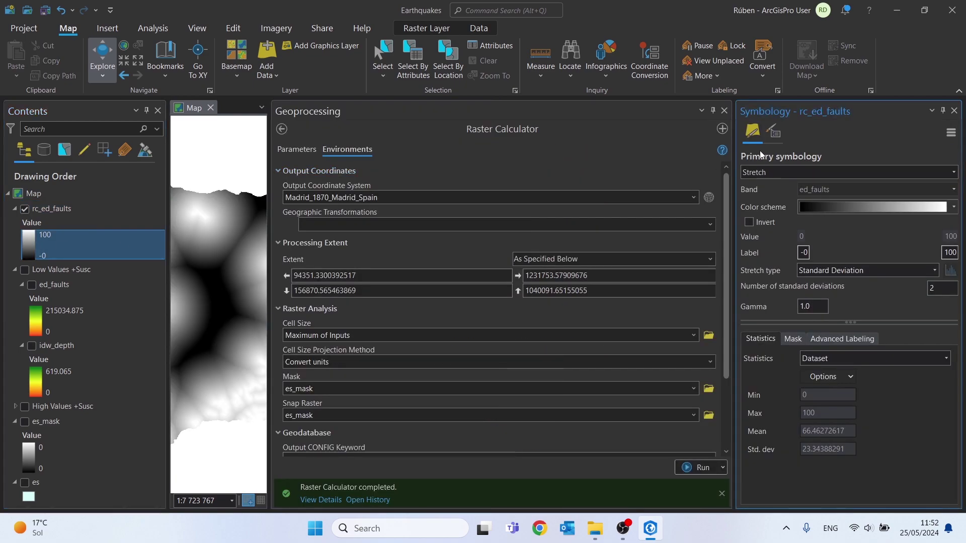
pyautogui.click(817, 207)
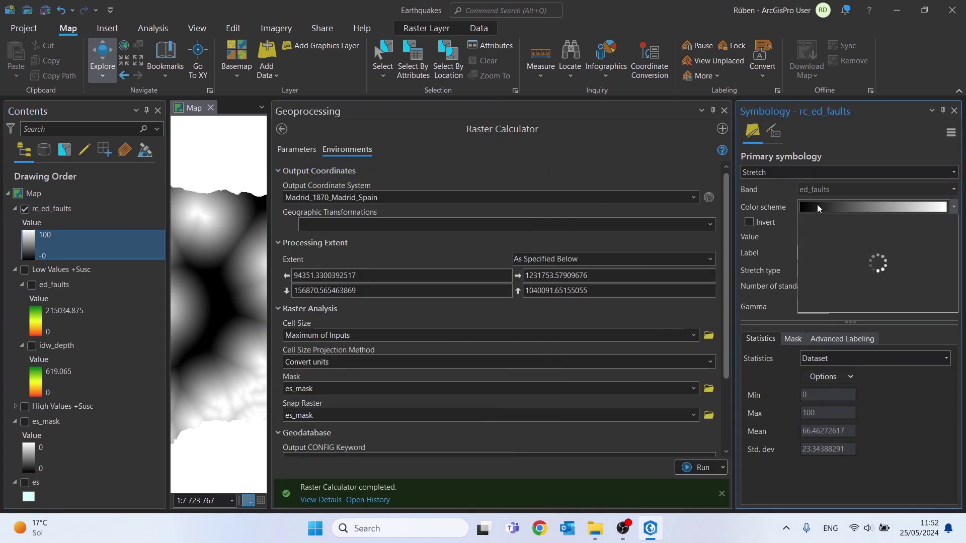
pyautogui.click(948, 337)
pyautogui.click(949, 337)
pyautogui.click(840, 303)
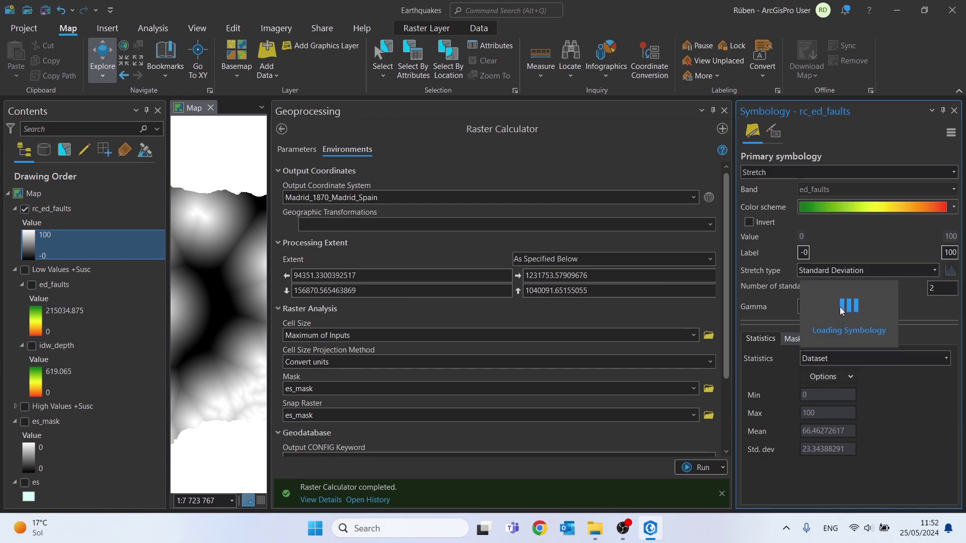
pyautogui.click(724, 111)
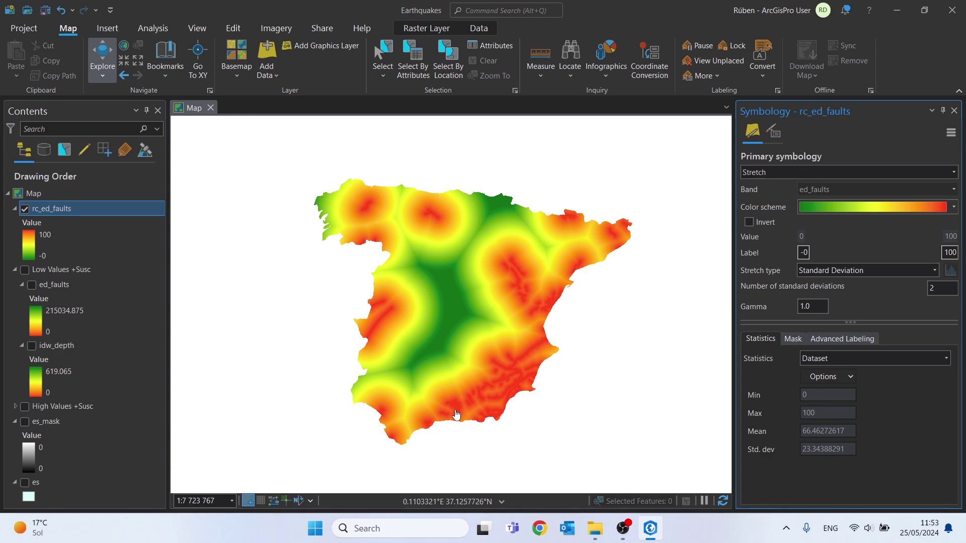
# Step: Show ed_faults and its Low Values +Susc group, and toggle rc_ed_faults off and on to compare the two rasters
pyautogui.moveTo(472, 410); pyautogui.dragTo(513, 370)
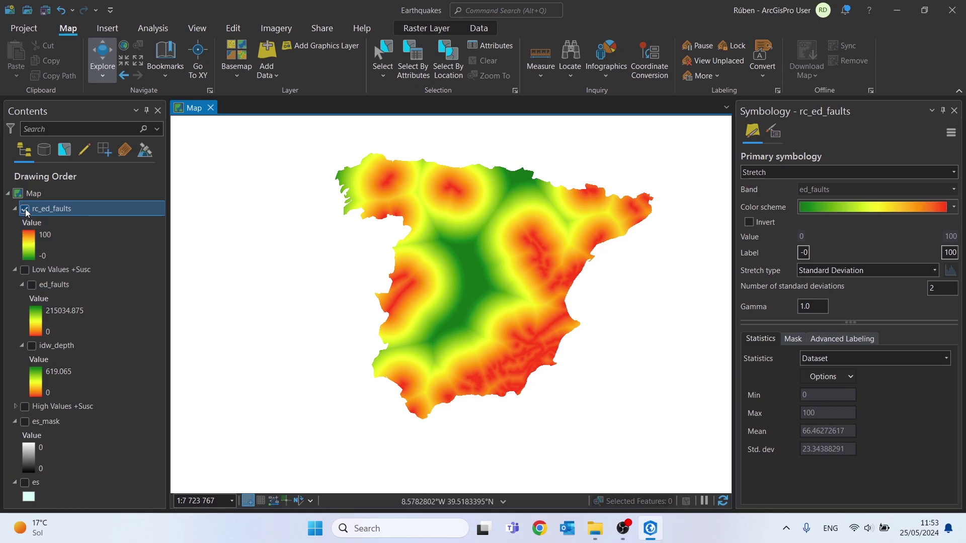
pyautogui.click(31, 285)
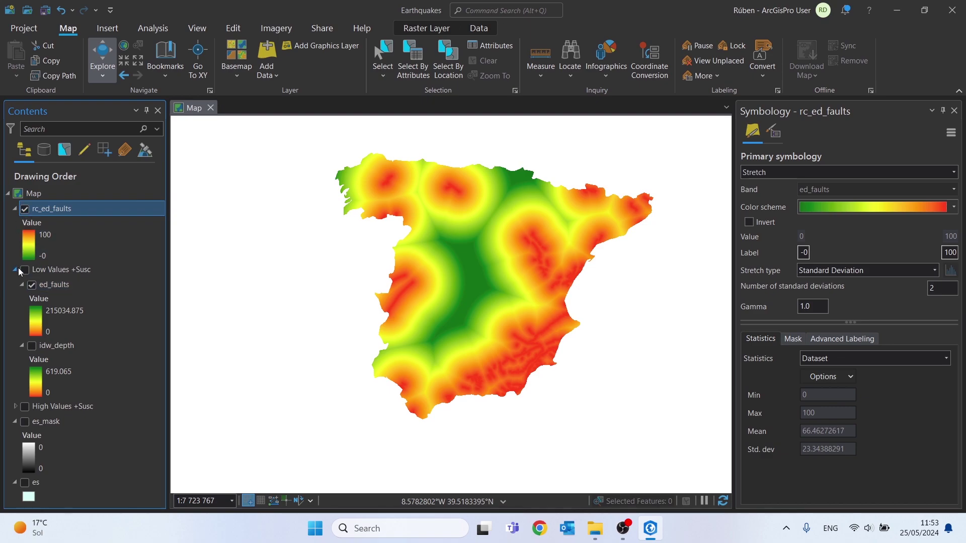
pyautogui.click(24, 270)
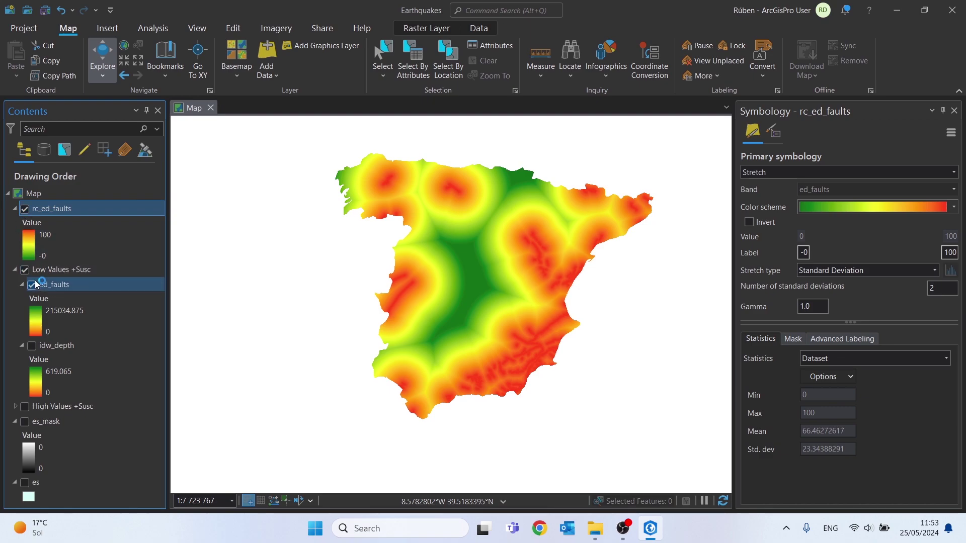
pyautogui.click(25, 209)
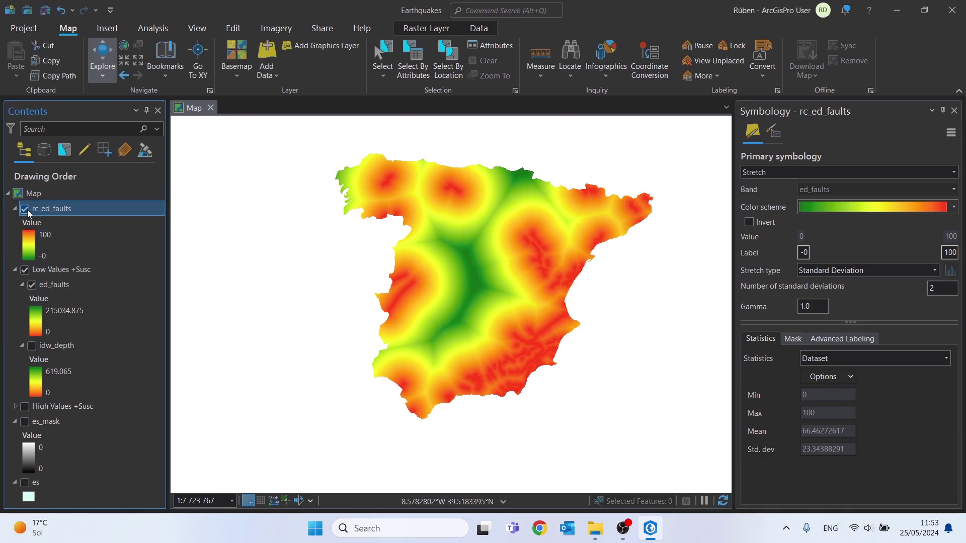
pyautogui.click(25, 209)
pyautogui.click(24, 209)
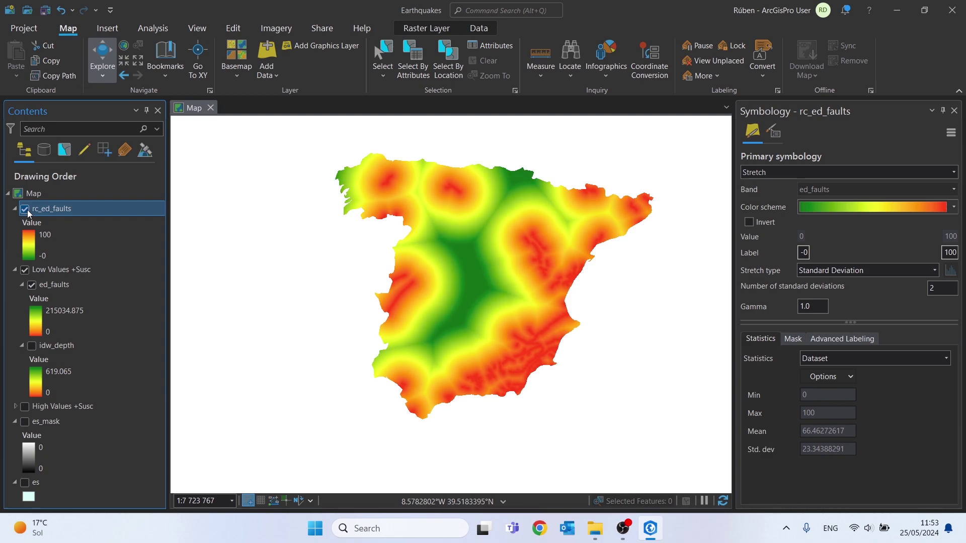
# Step: Remove the ed_faults raster from the Low Values +Susc group
pyautogui.click(53, 249)
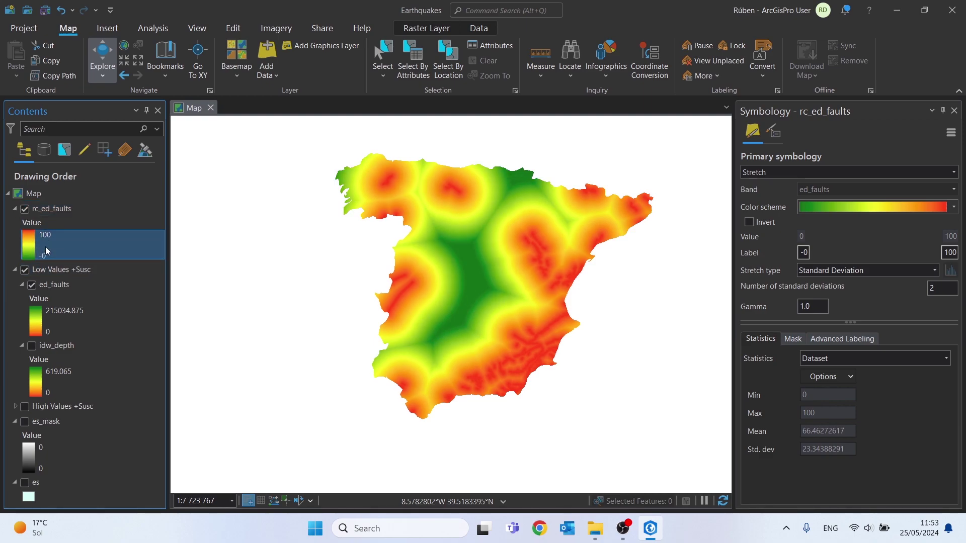
pyautogui.click(56, 285)
pyautogui.rightClick(56, 284)
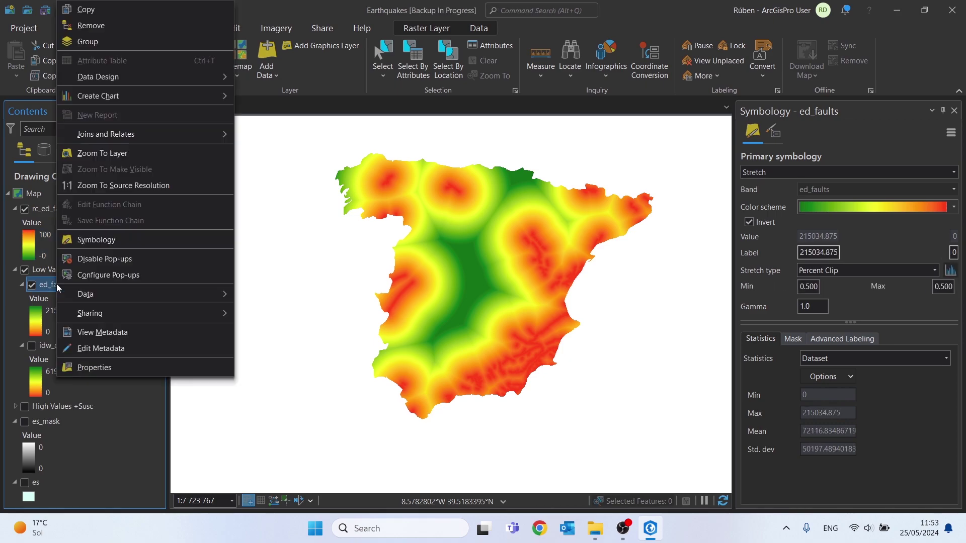
pyautogui.press('Escape')
# Step: Open the Raster Calculator geoprocessing tool again and close the Symbology pane
pyautogui.click(107, 29)
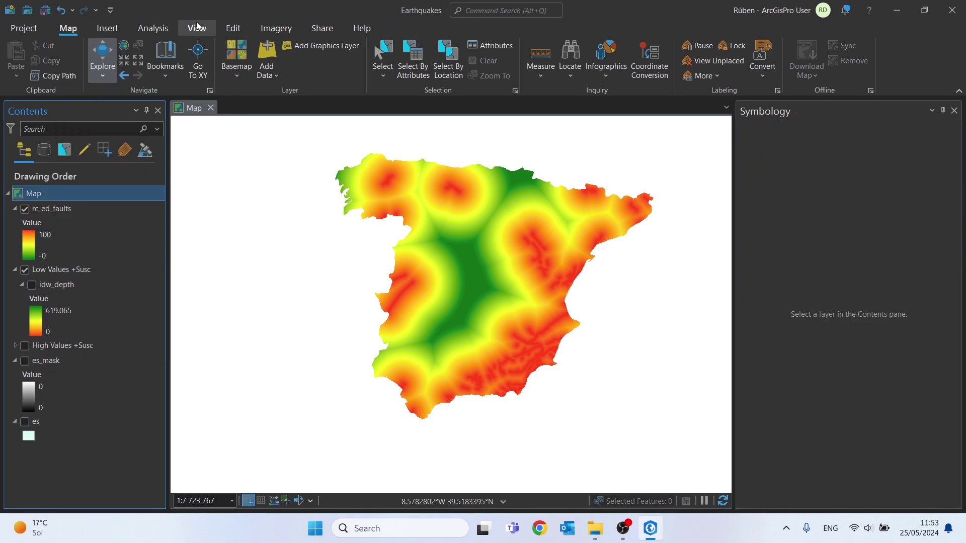
pyautogui.click(153, 28)
pyautogui.click(425, 75)
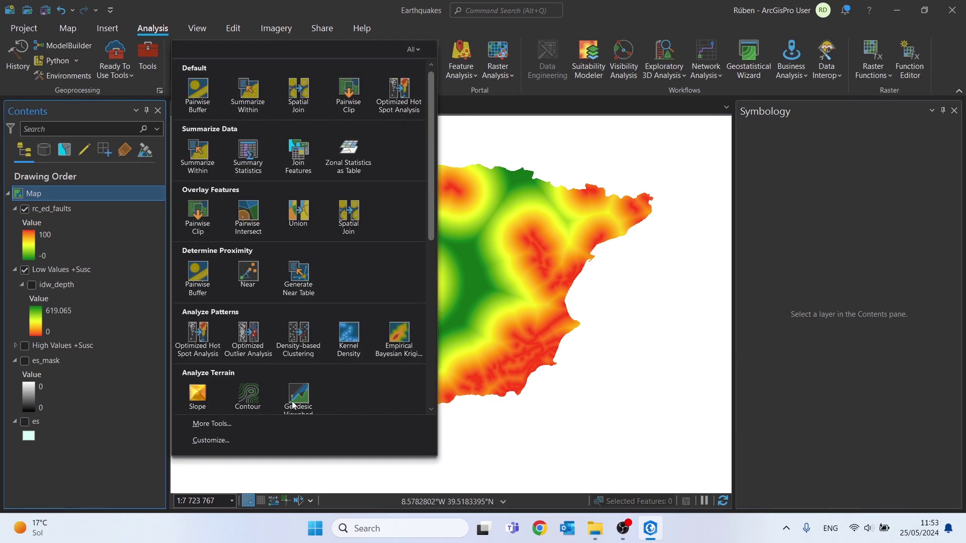
pyautogui.click(248, 428)
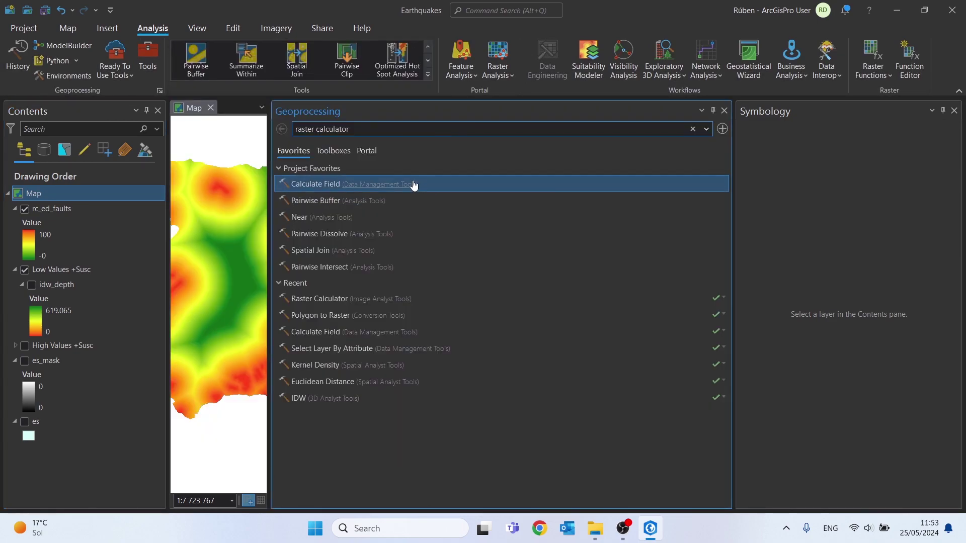
pyautogui.click(300, 302)
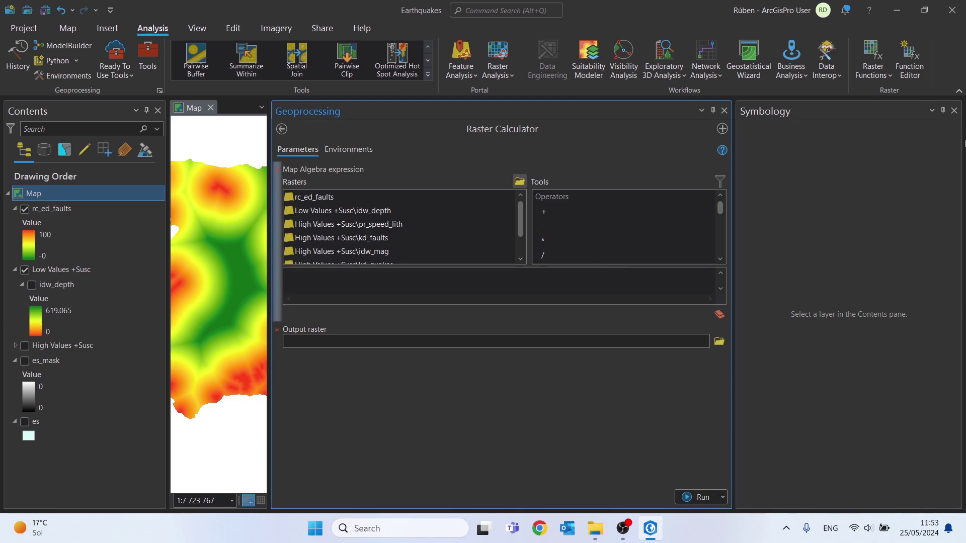
pyautogui.click(955, 112)
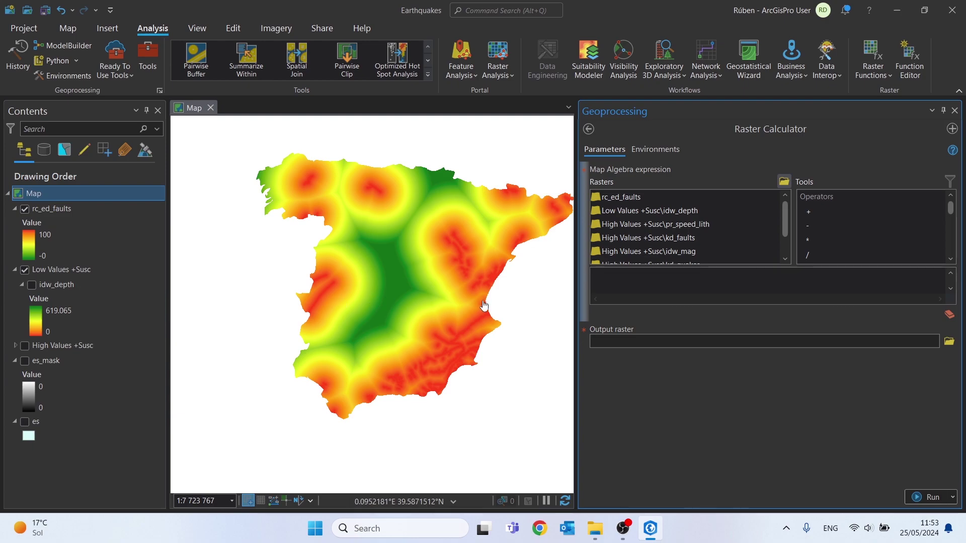
# Step: Start the map algebra expression with the numerator ("Low Values +Susc\idw_depth" - "Low Values +Susc\idw_depth".maximum) and a division sign with an opening parenthesis
pyautogui.click(626, 278)
pyautogui.doubleClick(676, 212)
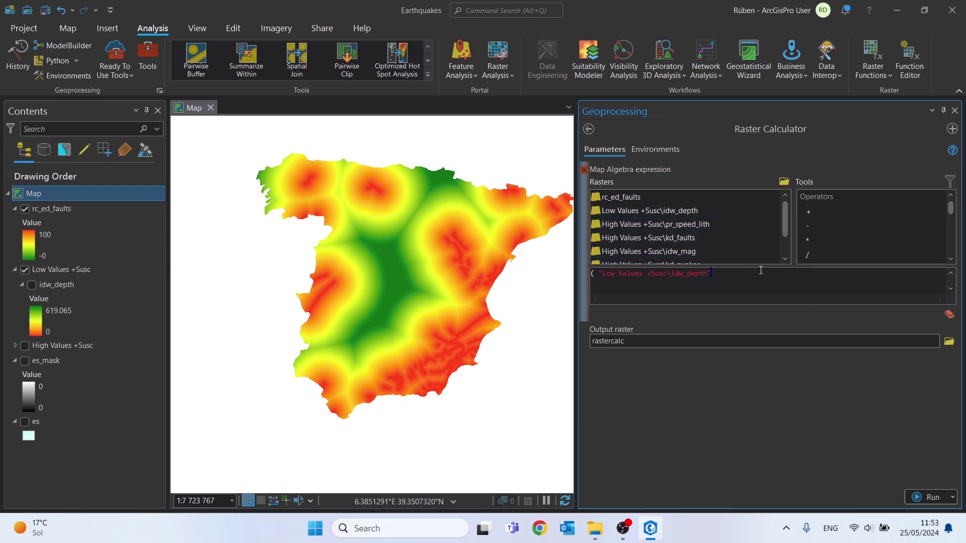
pyautogui.click(652, 207)
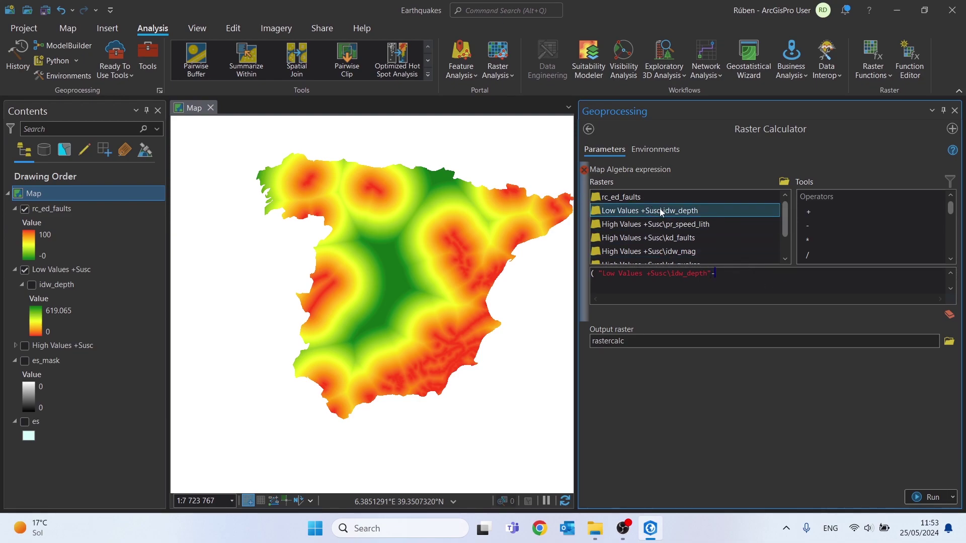
pyautogui.doubleClick(660, 212)
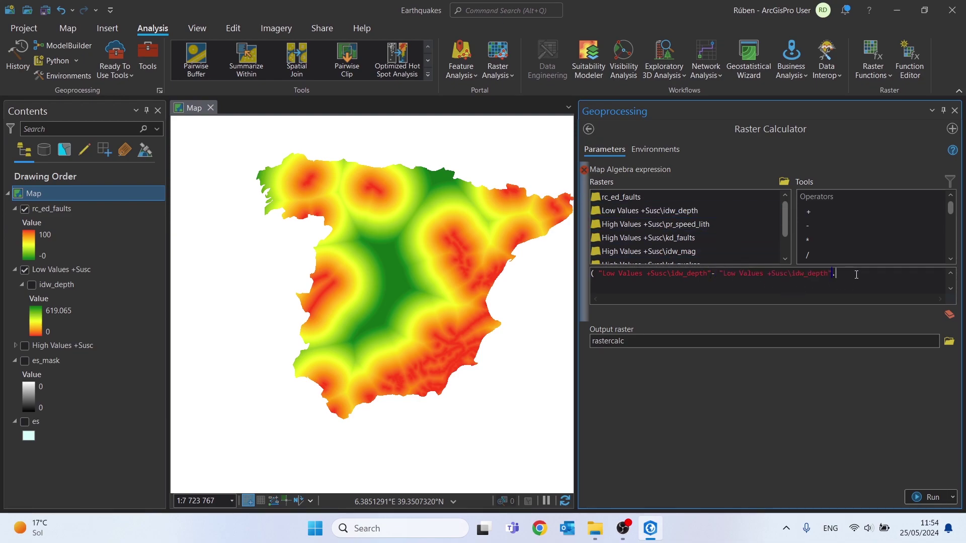
pyautogui.write('.maximum) / (')
# Step: Complete the expression with the denominator "Low Values +Susc\idw_depth".minimum - "Low Values +Susc\idw_depth".maximum) and multiply it by 100
pyautogui.doubleClick(670, 212)
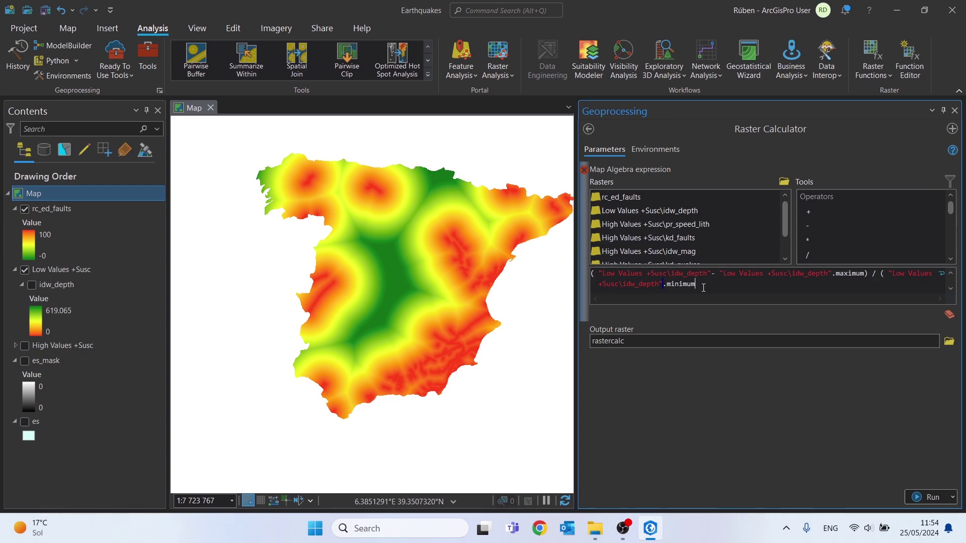
pyautogui.click(714, 285)
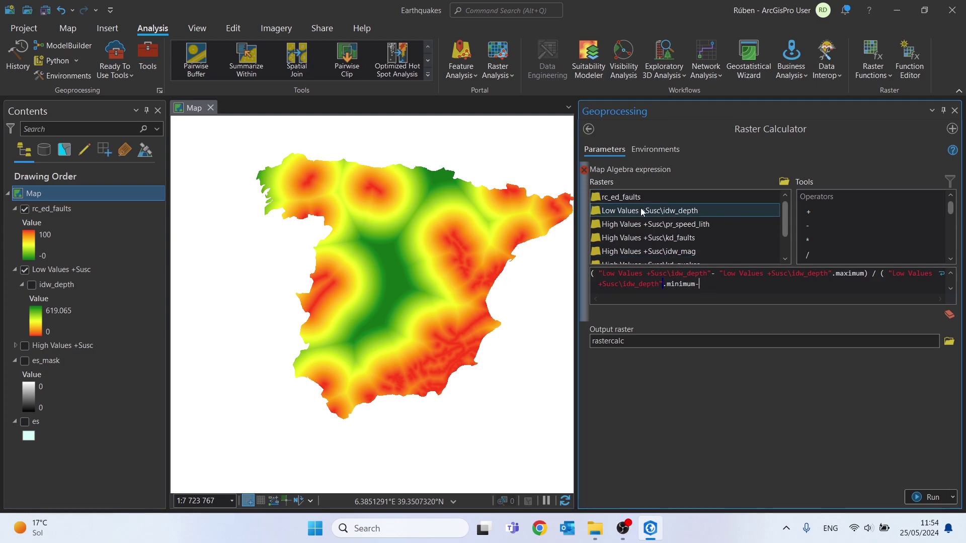
pyautogui.doubleClick(649, 210)
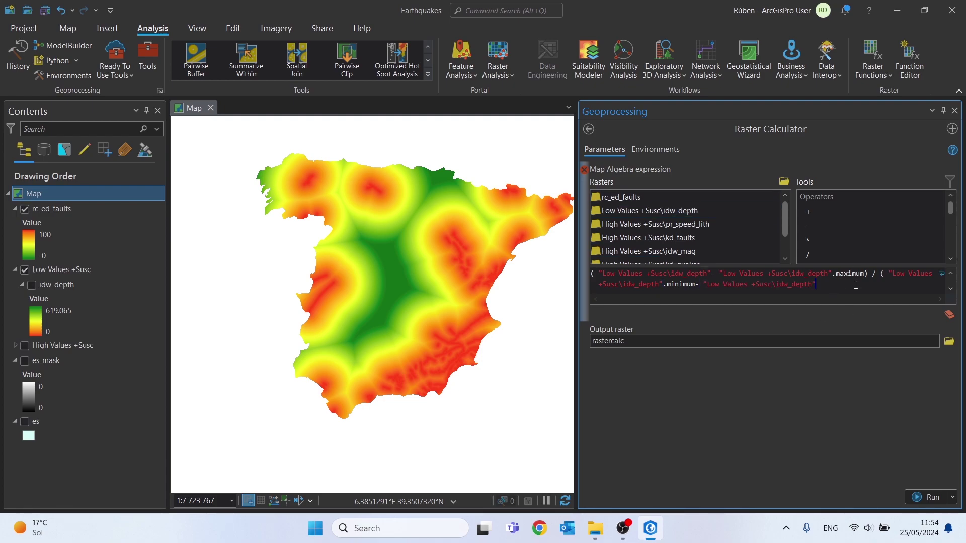
pyautogui.write('.maximum) * 100')
# Step: Save the output raster as rc_idw_depth in the Earthquakes Spain Susceptibility Map folder
pyautogui.click(949, 342)
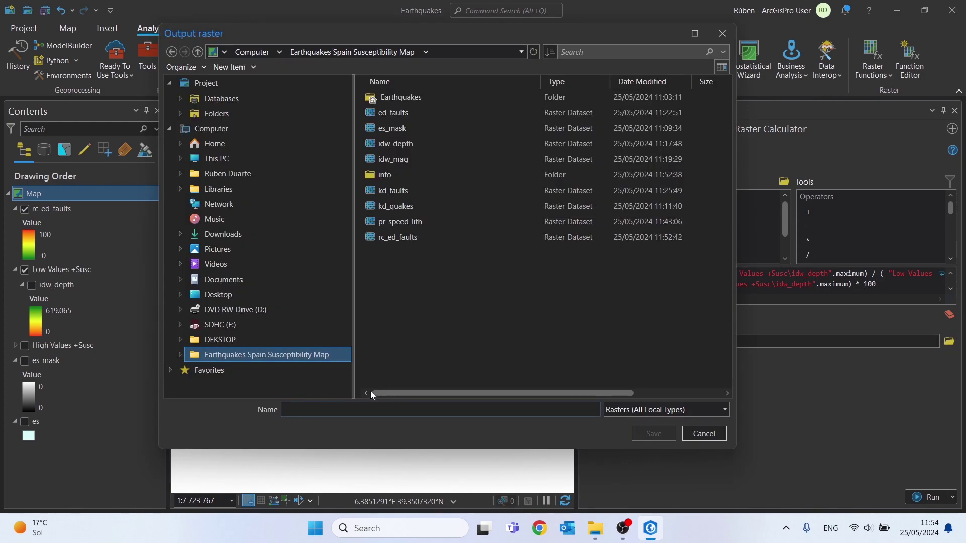
pyautogui.click(353, 409)
pyautogui.write('rc')
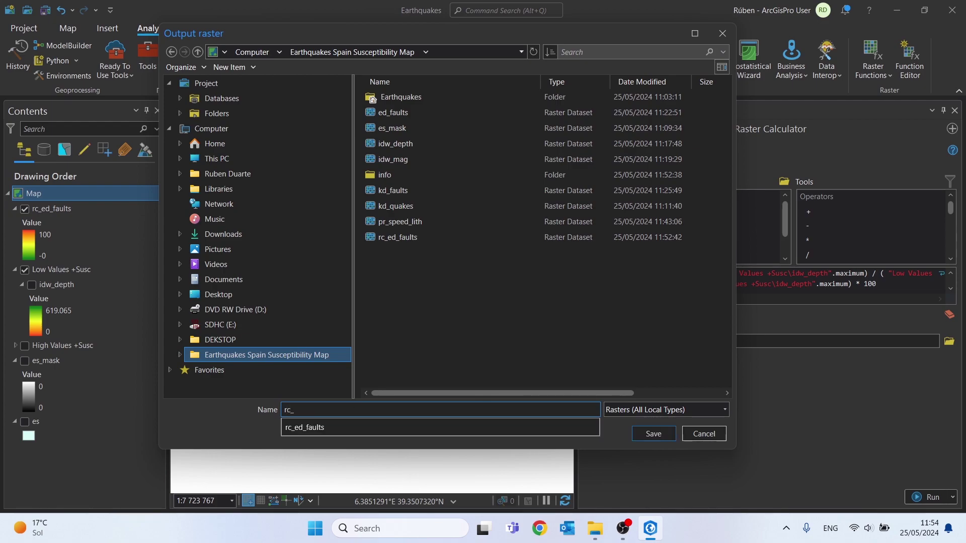
pyautogui.write('_idw_depth')
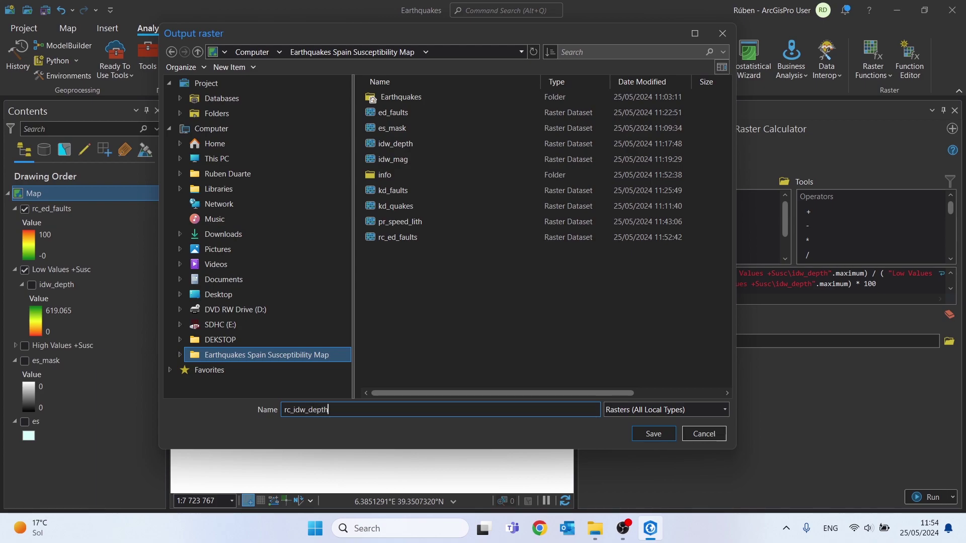
pyautogui.click(664, 434)
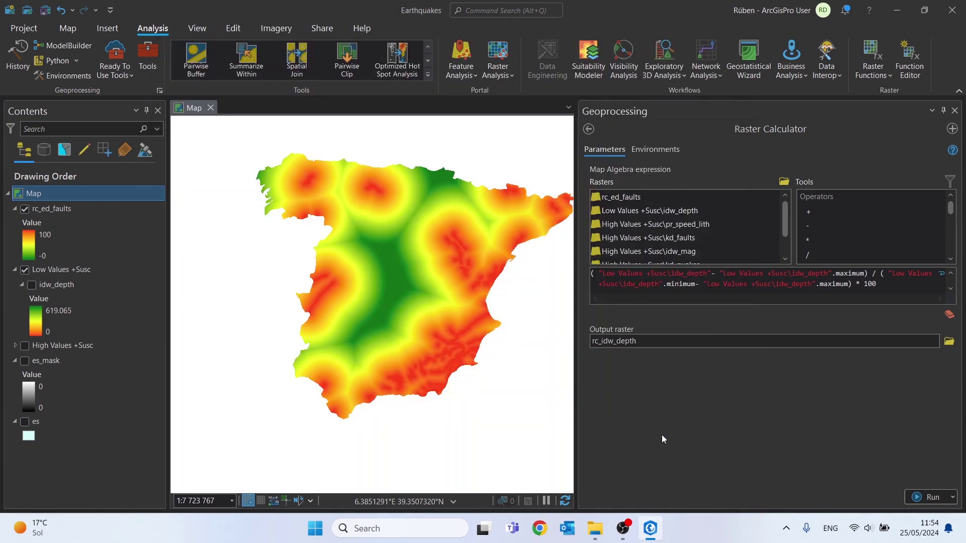
# Step: Set the output coordinate system to the current map's Madrid_1870_Madrid_Spain and take the processing extent from the es layer
pyautogui.click(644, 151)
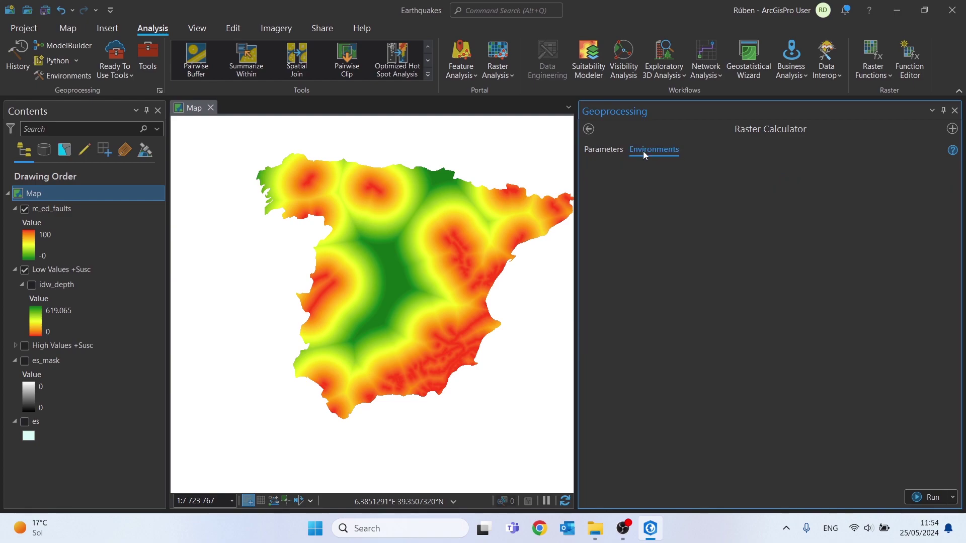
pyautogui.click(924, 198)
pyautogui.click(613, 211)
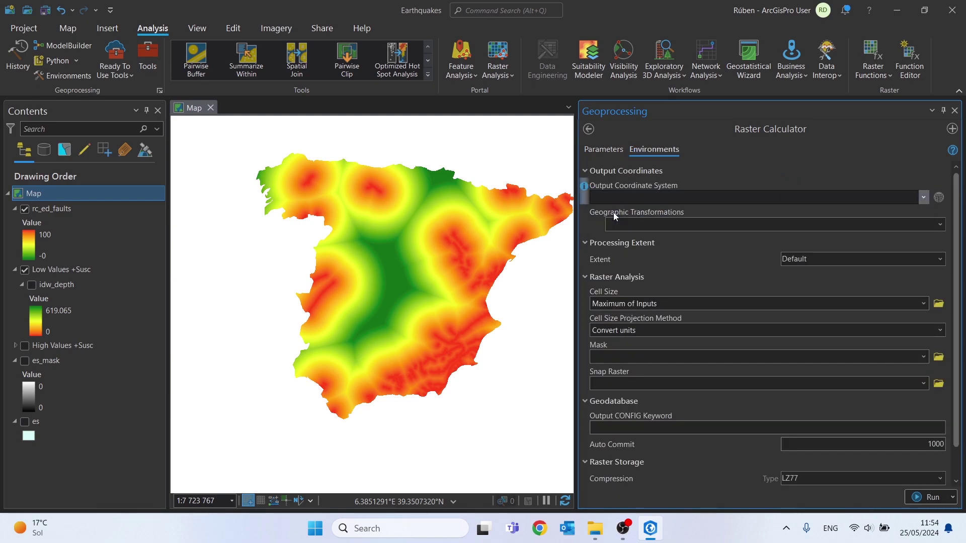
pyautogui.click(845, 260)
pyautogui.scroll(-1, 832, 382)
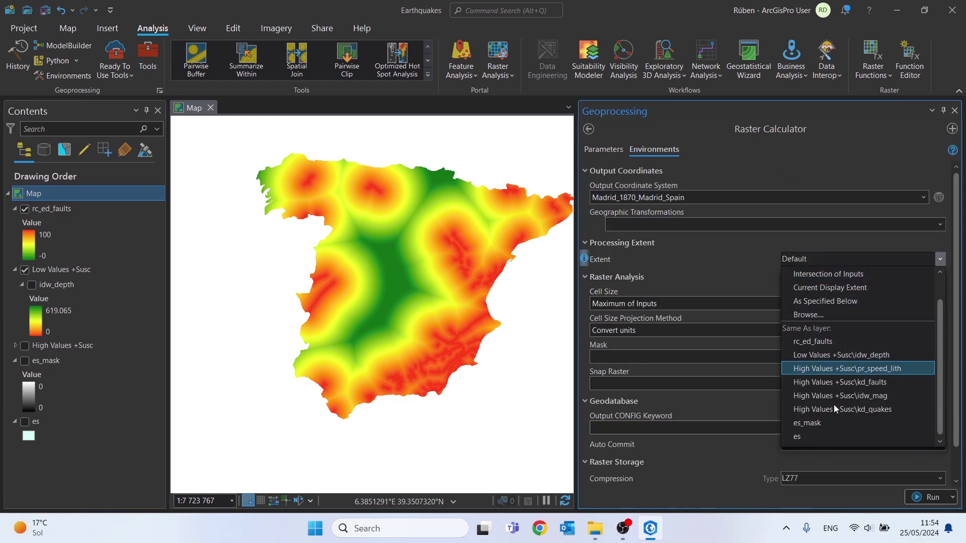
pyautogui.click(816, 440)
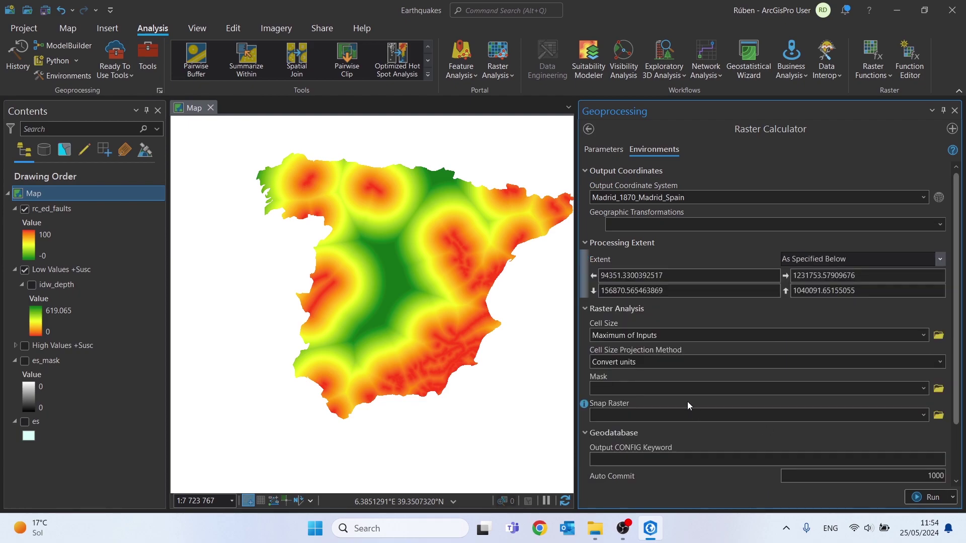
# Step: Use es_mask as mask and snap raster for the idw_depth rescaling, and run the Raster Calculator
pyautogui.click(924, 389)
pyautogui.click(610, 498)
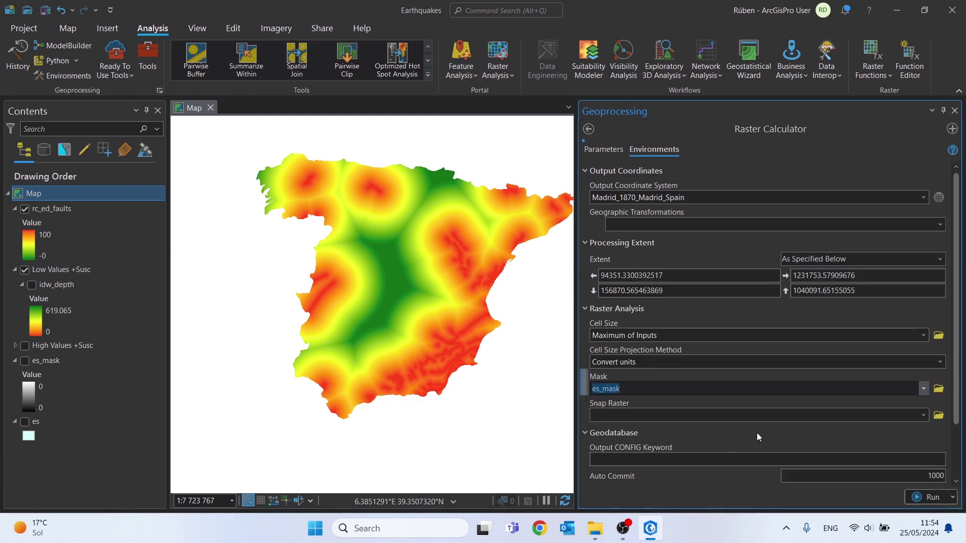
pyautogui.click(923, 416)
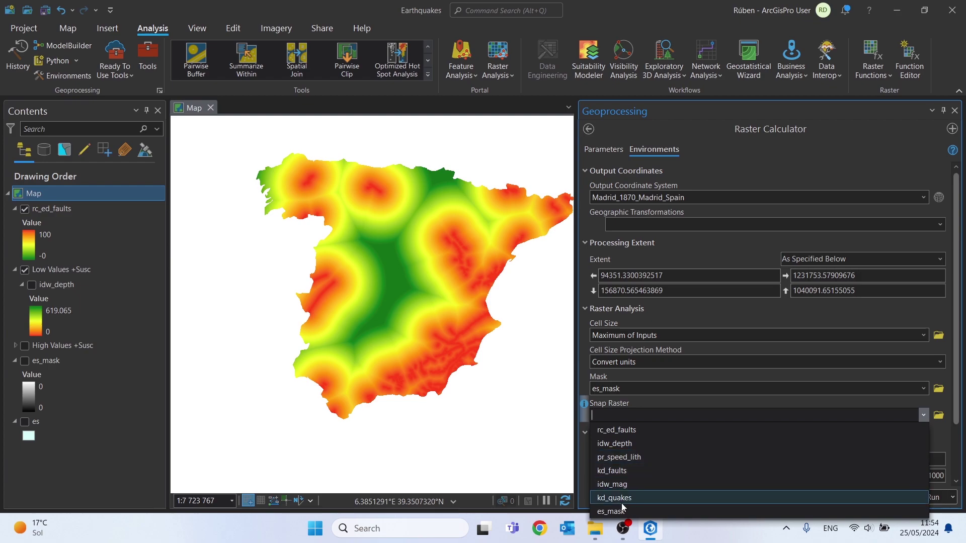
pyautogui.click(622, 510)
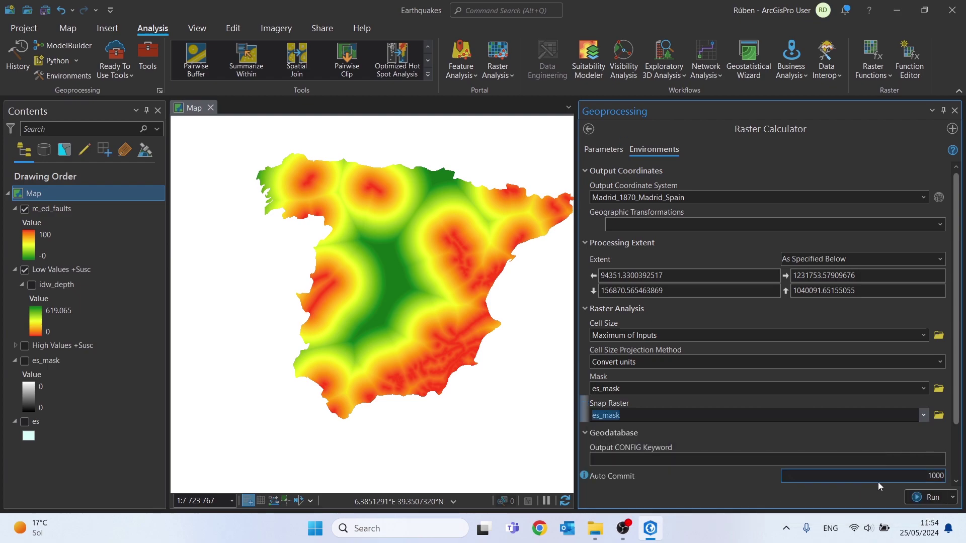
pyautogui.click(924, 499)
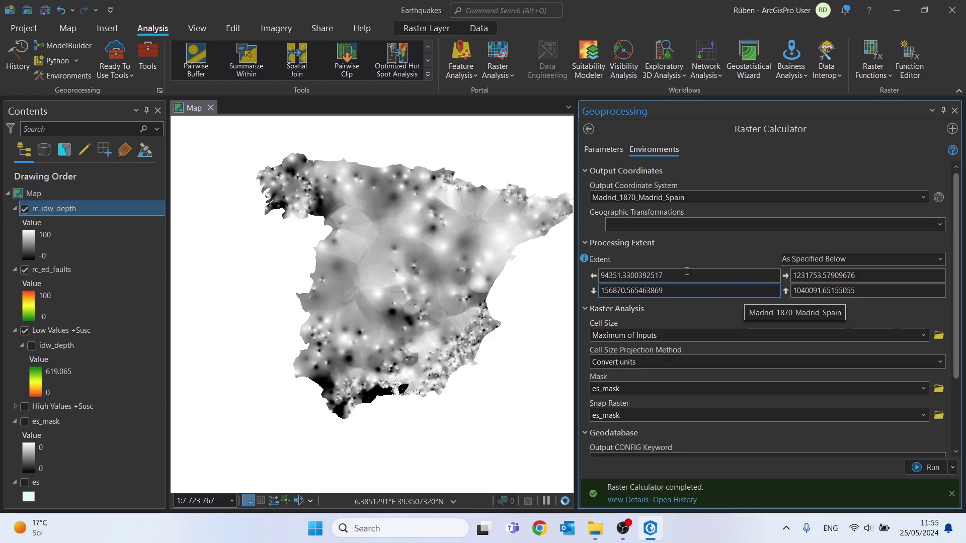
# Step: Apply the green-yellow-red color scheme to rc_idw_depth and close the Raster Calculator tool
pyautogui.click(29, 244)
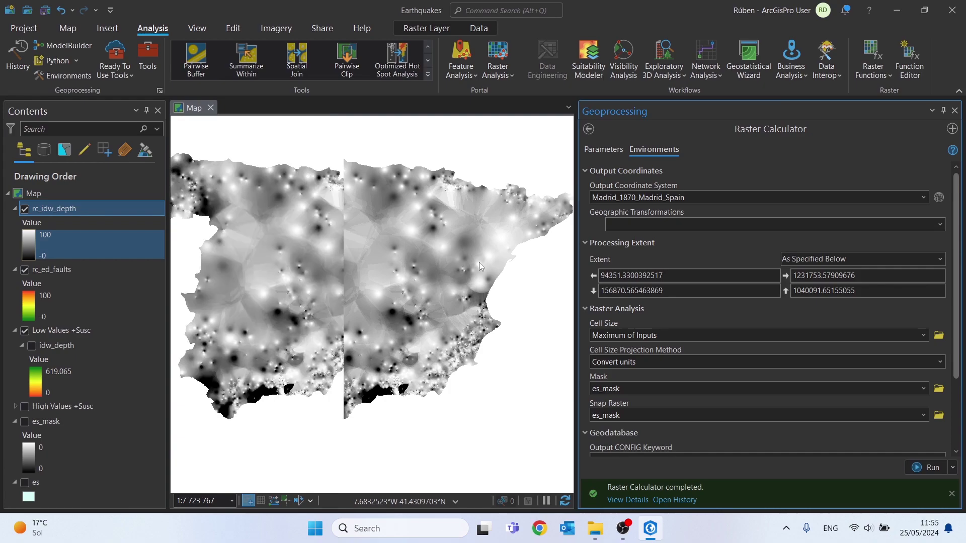
pyautogui.click(841, 207)
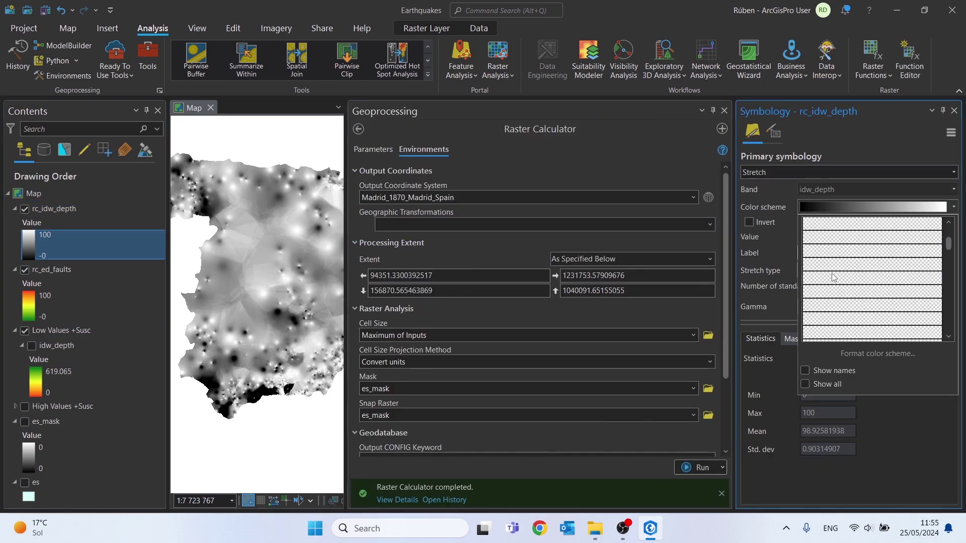
pyautogui.click(836, 264)
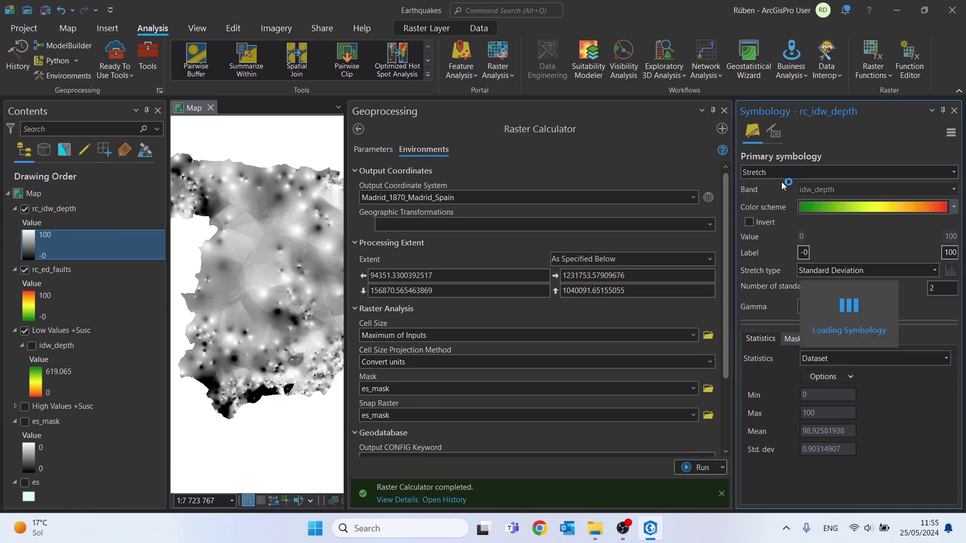
pyautogui.click(725, 110)
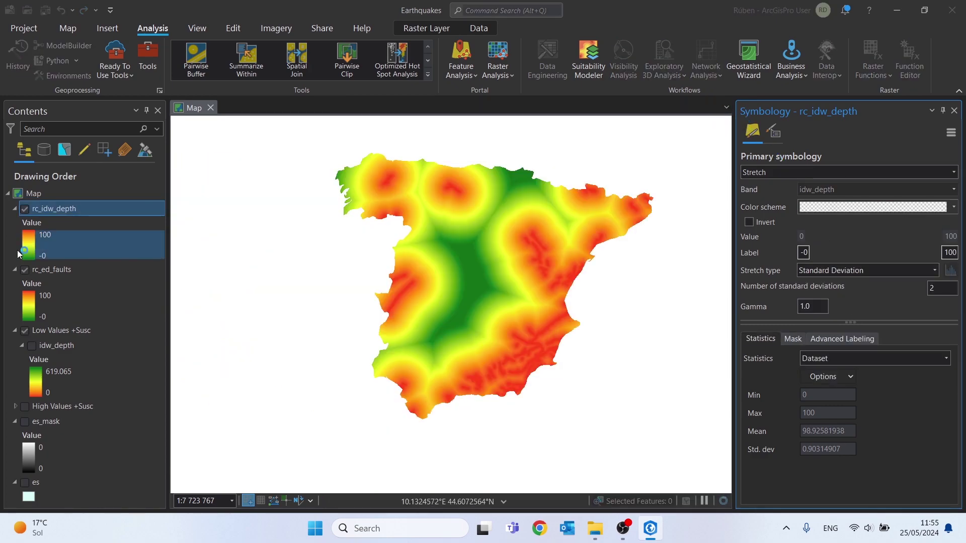
# Step: Show idw_depth, hide rc_ed_faults, and toggle rc_idw_depth off and on to compare the original and rescaled depth rasters
pyautogui.click(32, 345)
pyautogui.click(24, 272)
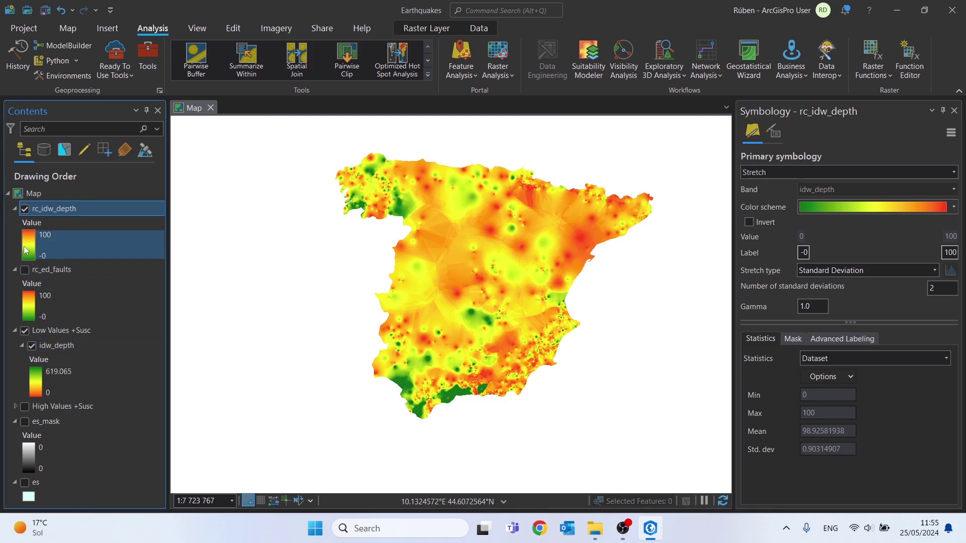
pyautogui.click(25, 209)
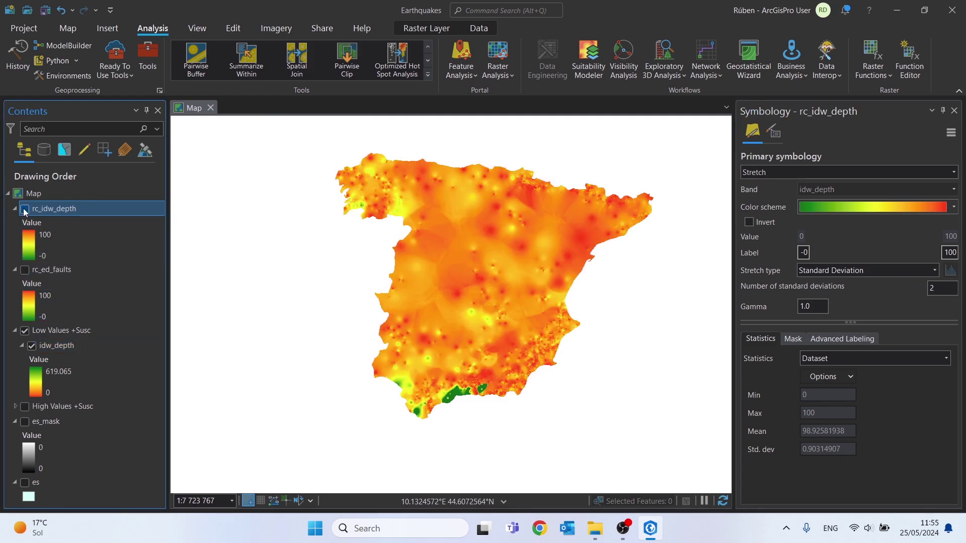
pyautogui.click(24, 209)
pyautogui.click(24, 209)
pyautogui.click(24, 208)
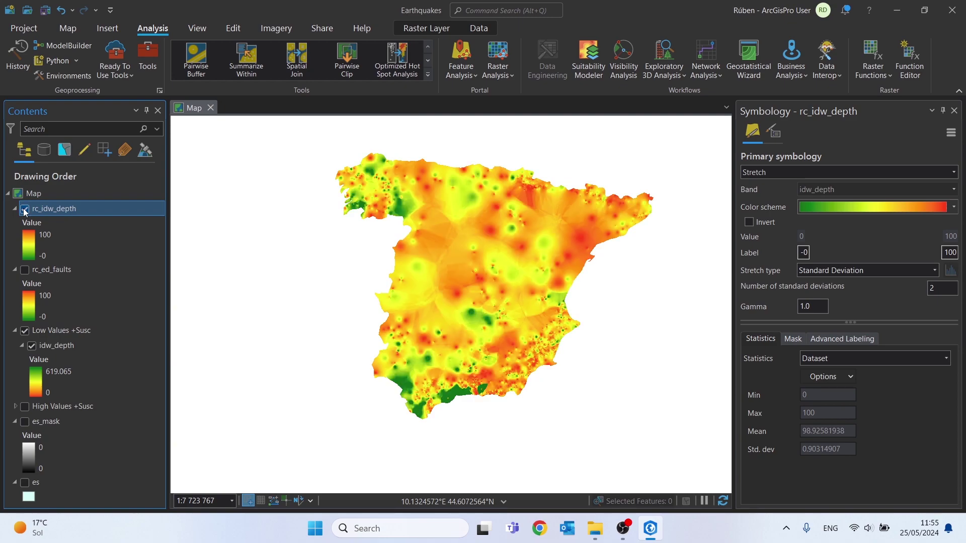
pyautogui.click(24, 209)
pyautogui.click(24, 209)
pyautogui.rightClick(25, 211)
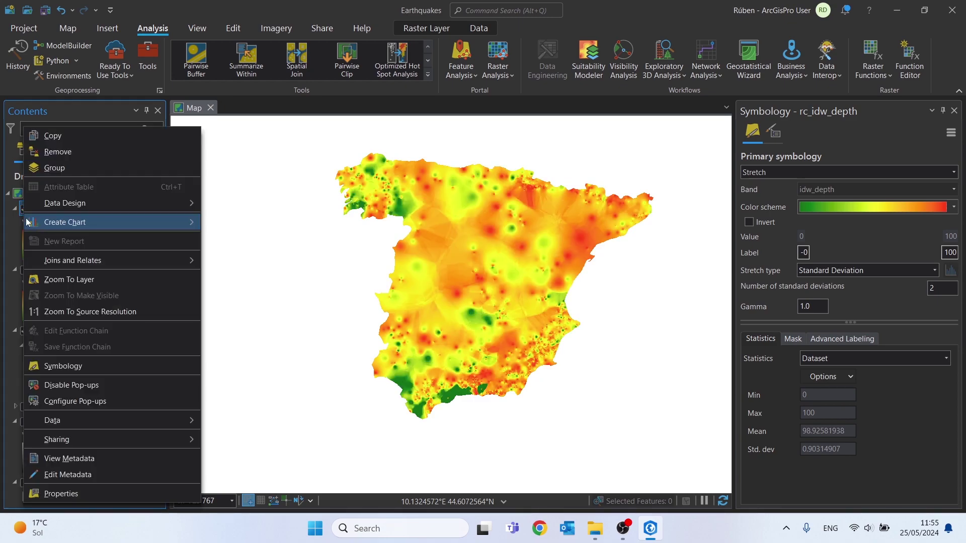
pyautogui.click(236, 218)
pyautogui.click(25, 209)
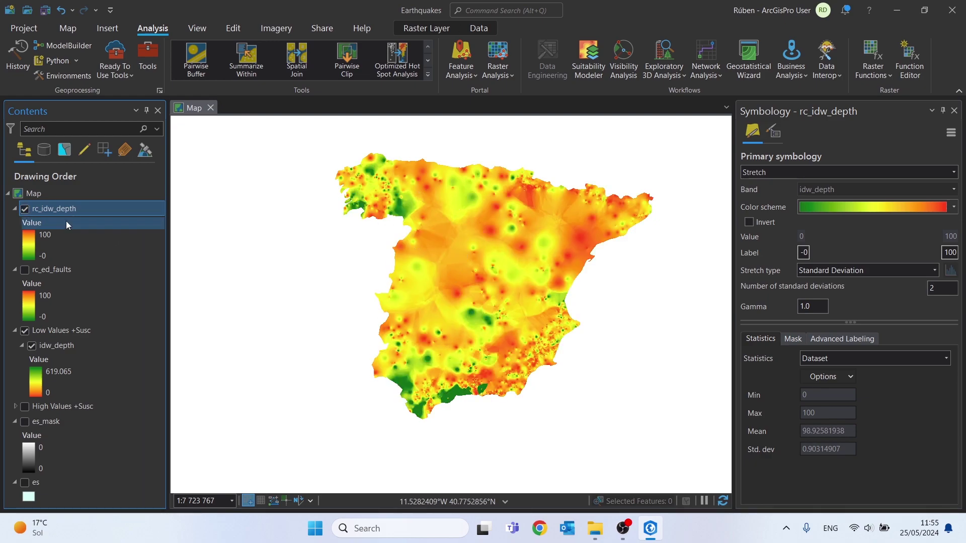
# Step: Remove the Low Values +Susc group from the map and expand the High Values +Susc group to list its rasters
pyautogui.click(49, 331)
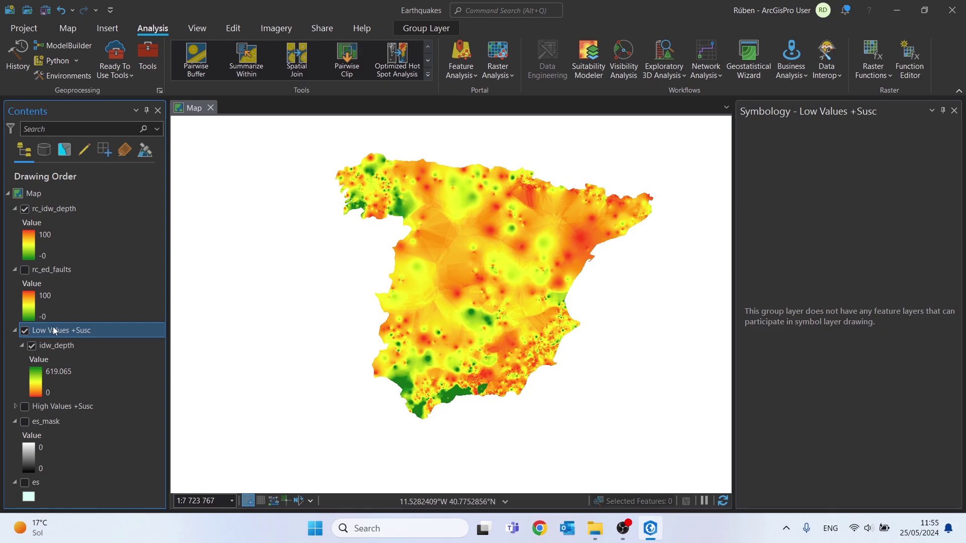
pyautogui.rightClick(53, 330)
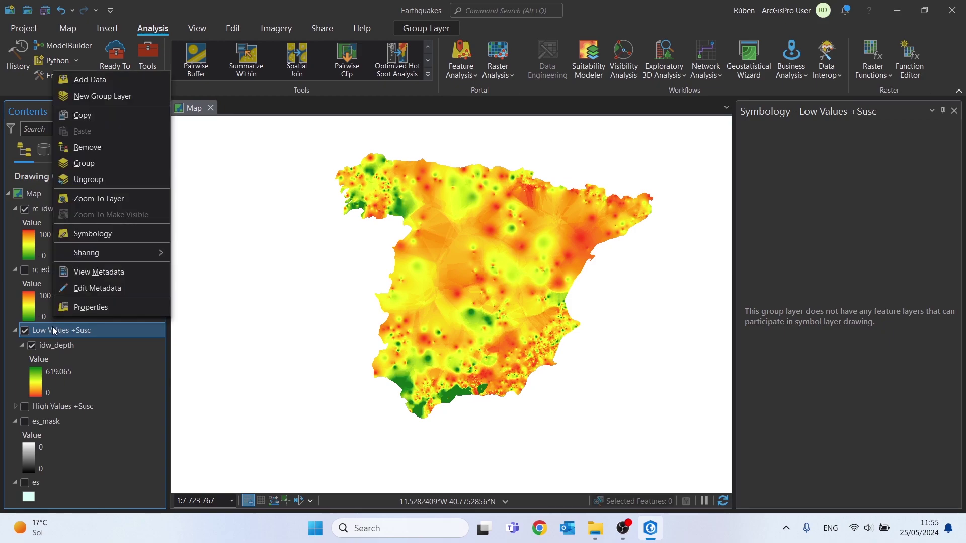
pyautogui.click(80, 148)
pyautogui.click(15, 330)
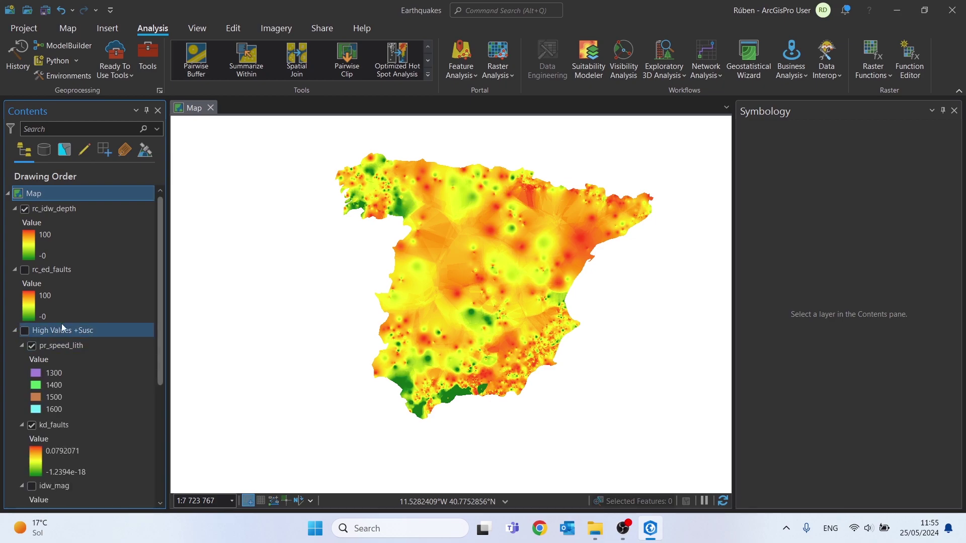
pyautogui.click(77, 372)
pyautogui.scroll(-2, 76, 372)
pyautogui.scroll(-1, 76, 376)
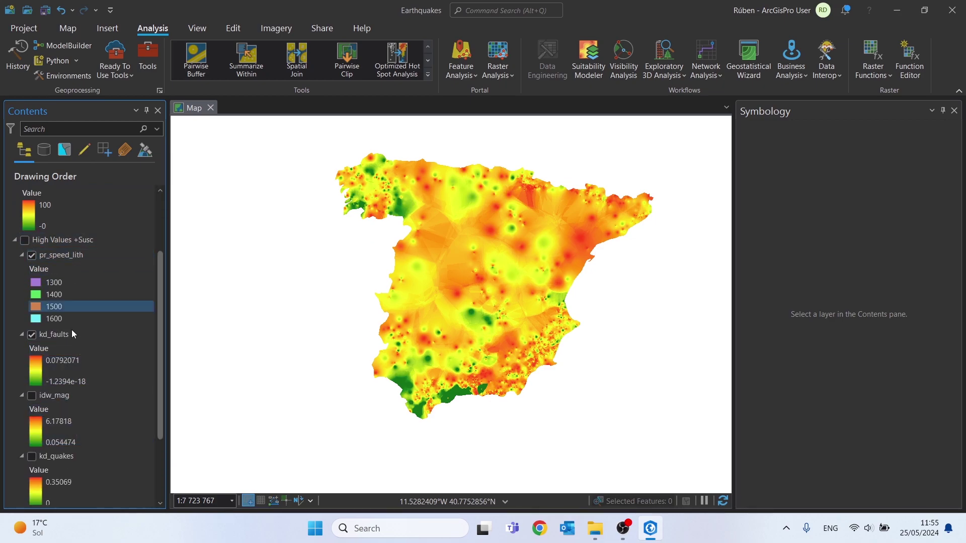
pyautogui.scroll(1, 68, 441)
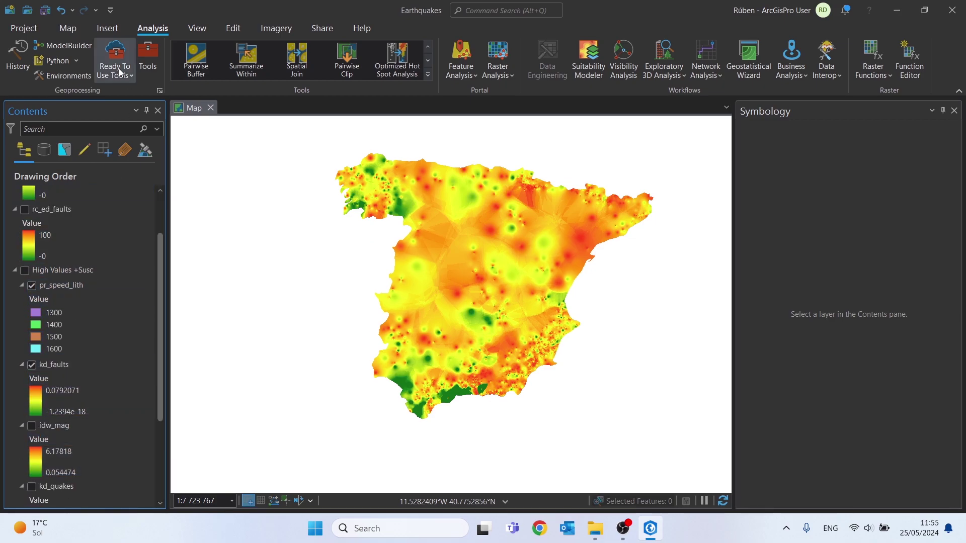
# Step: Open the Raster Calculator tool, hide rc_idw_depth, and collapse the legends of rc_idw_depth and rc_ed_faults
pyautogui.click(428, 75)
pyautogui.click(212, 424)
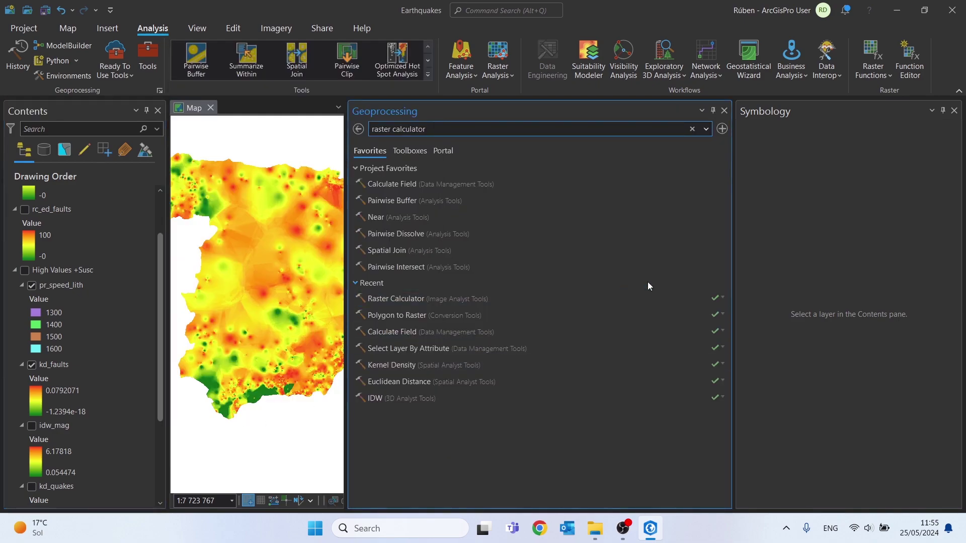
pyautogui.click(382, 300)
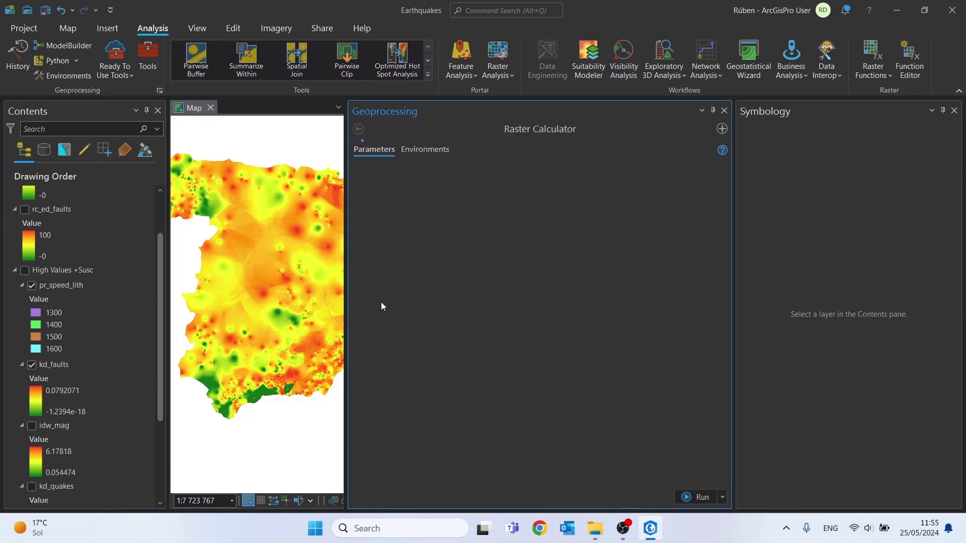
pyautogui.moveTo(347, 240); pyautogui.dragTo(523, 240)
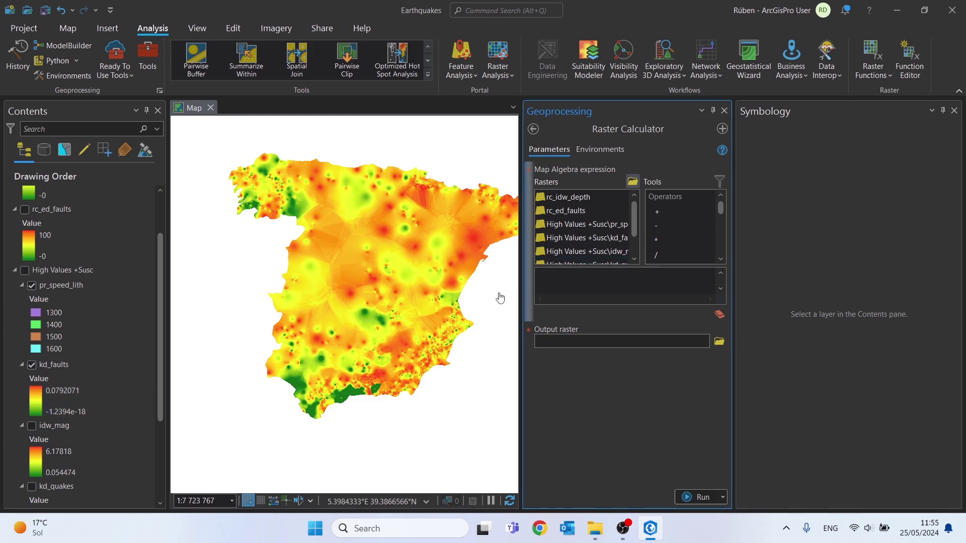
pyautogui.scroll(2, 50, 242)
pyautogui.click(26, 210)
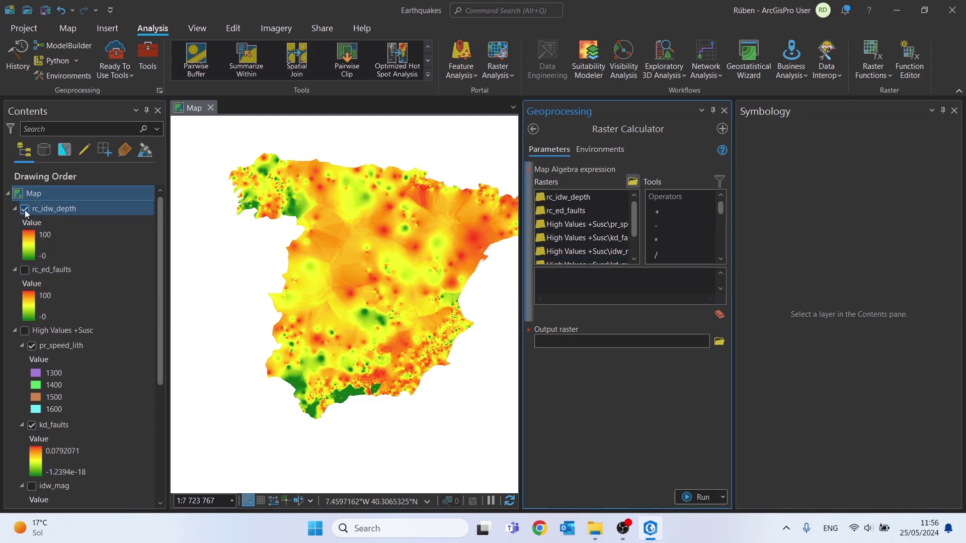
pyautogui.click(15, 209)
pyautogui.click(15, 223)
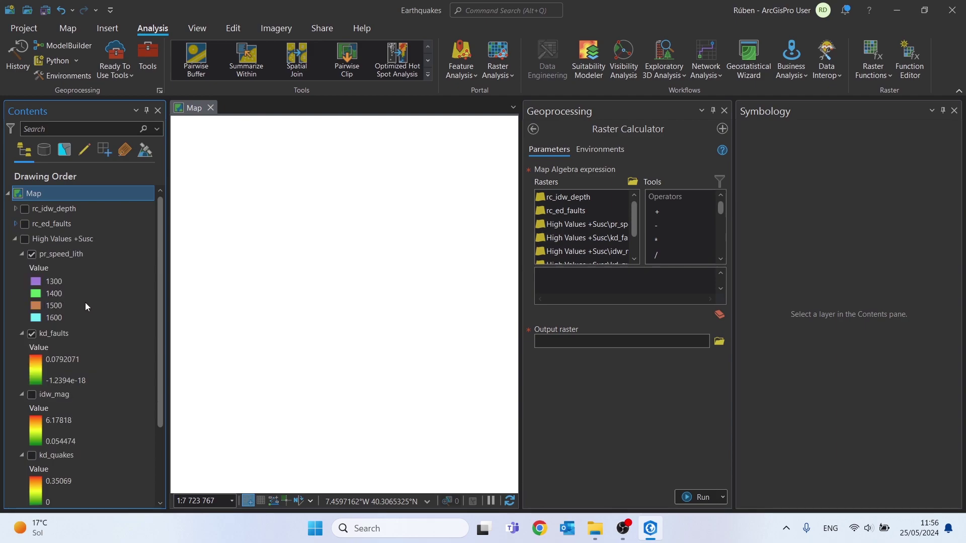
# Step: Start the map algebra expression with pr_speed_lith minus pr_speed_lith.minimum in parentheses, followed by a division sign and an opening parenthesis
pyautogui.click(58, 254)
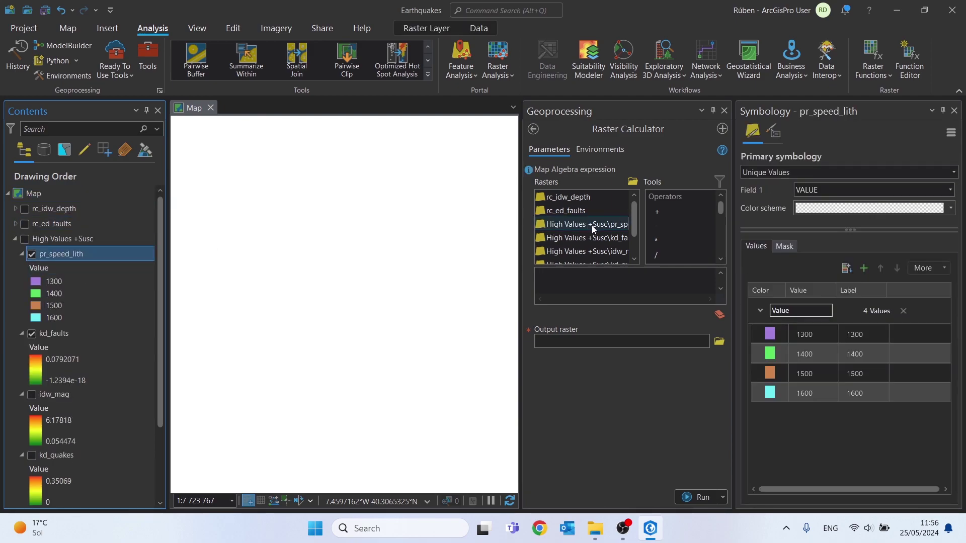
pyautogui.moveTo(530, 219); pyautogui.dragTo(291, 221)
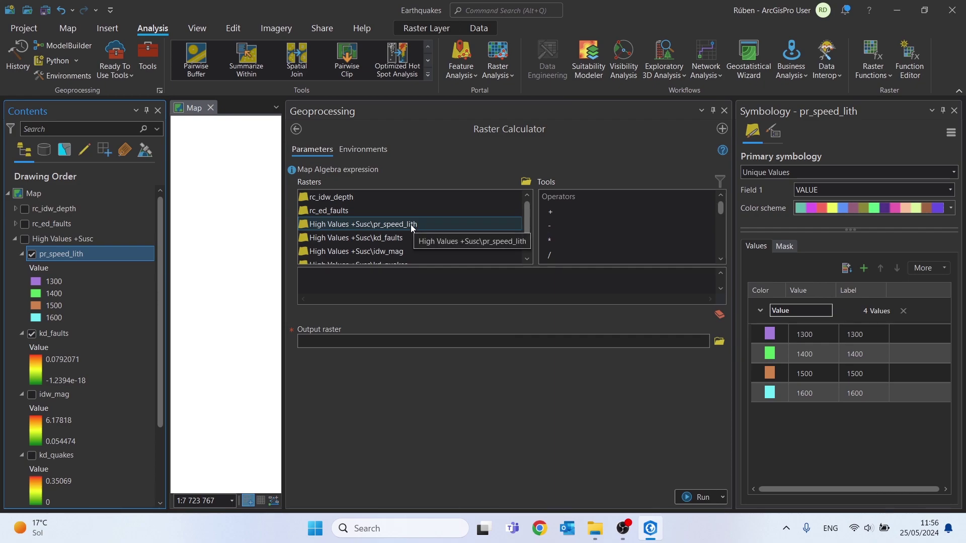
pyautogui.click(329, 279)
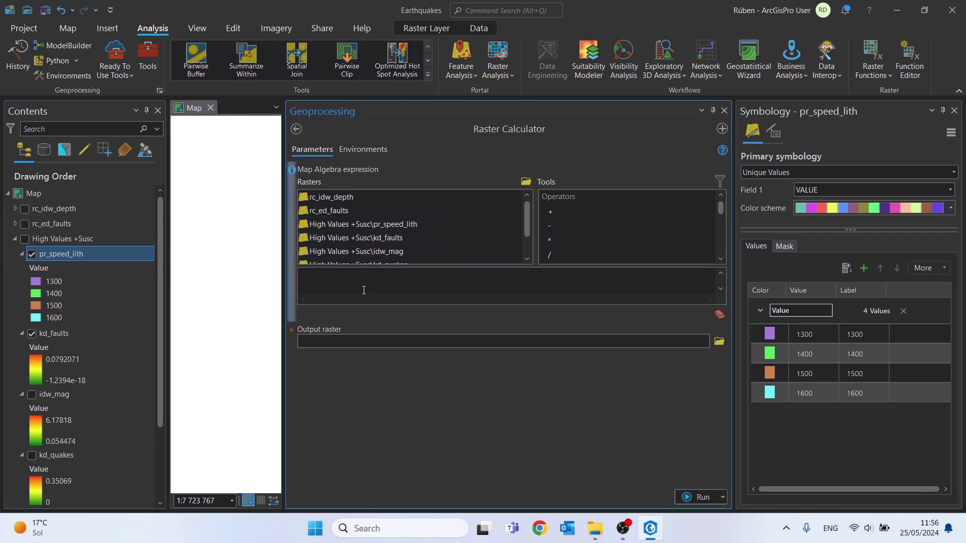
pyautogui.doubleClick(418, 228)
pyautogui.doubleClick(411, 229)
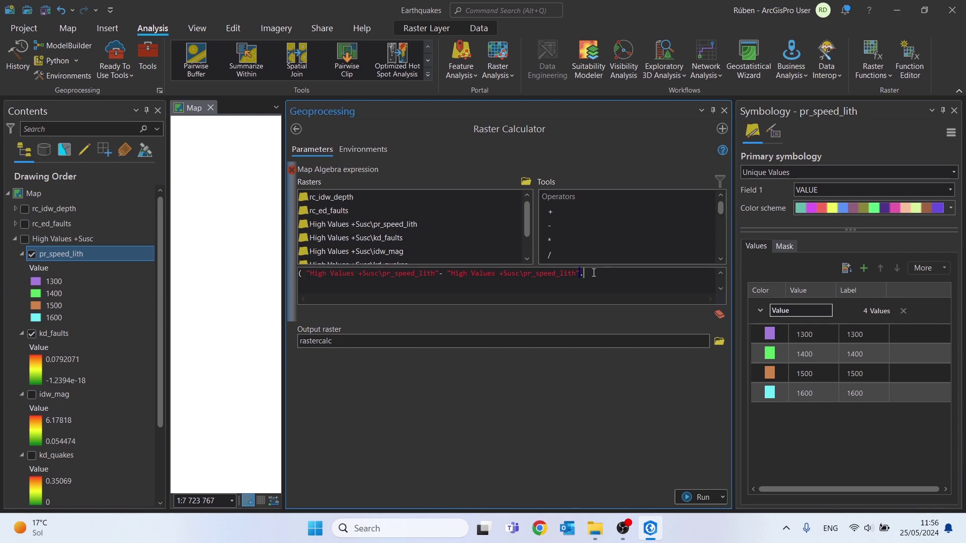
pyautogui.write('.miniu')
pyautogui.write('mum) /')
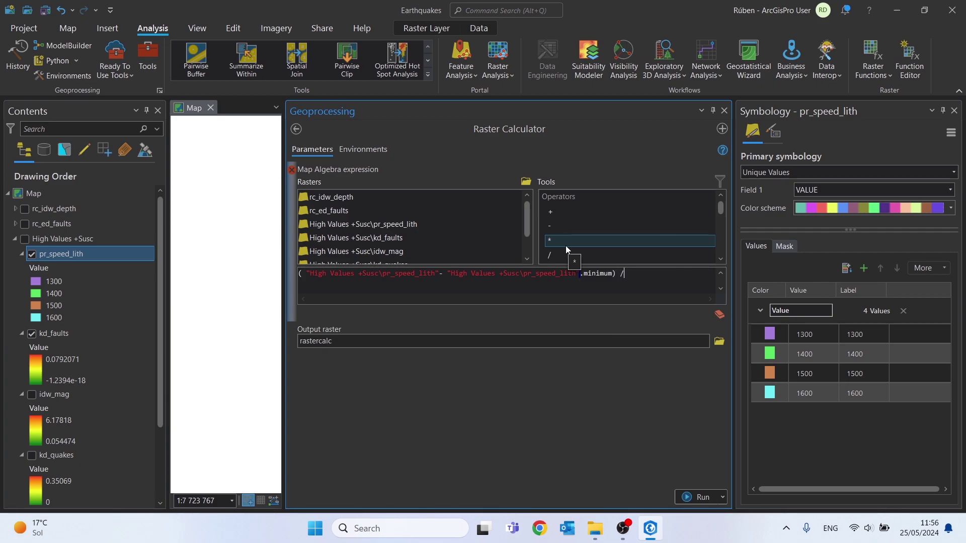
pyautogui.write(' (')
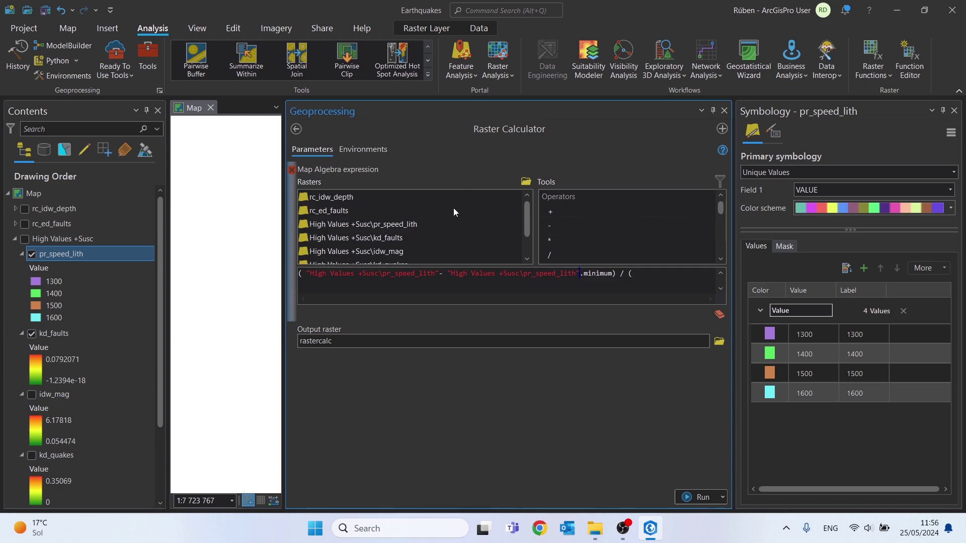
# Step: Complete the expression with pr_speed_lith.maximum minus pr_speed_lith.minimum as the divisor, multiplied by 100
pyautogui.doubleClick(389, 227)
pyautogui.write('.maimu')
pyautogui.press('BackSpace')
pyautogui.press('BackSpace')
pyautogui.press('BackSpace')
pyautogui.write('imum-')
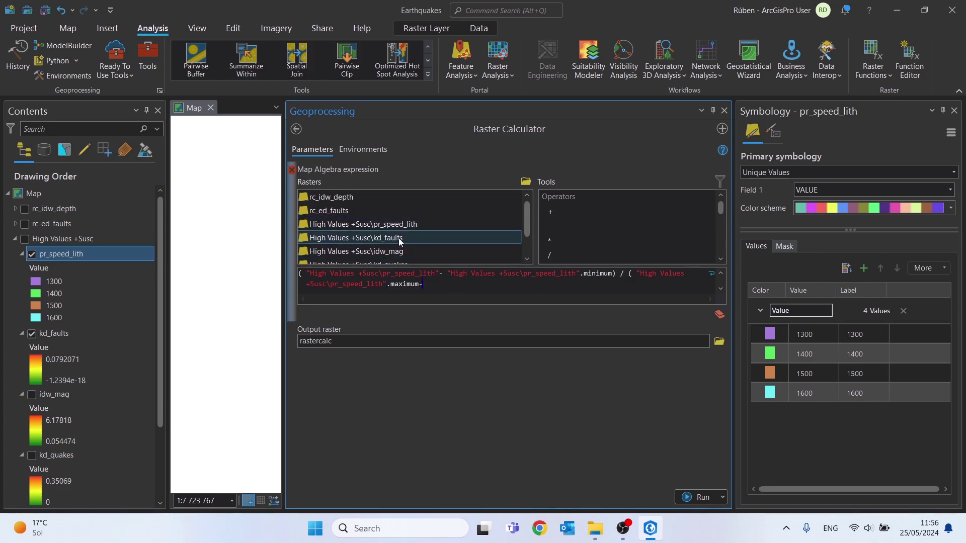
pyautogui.doubleClick(401, 224)
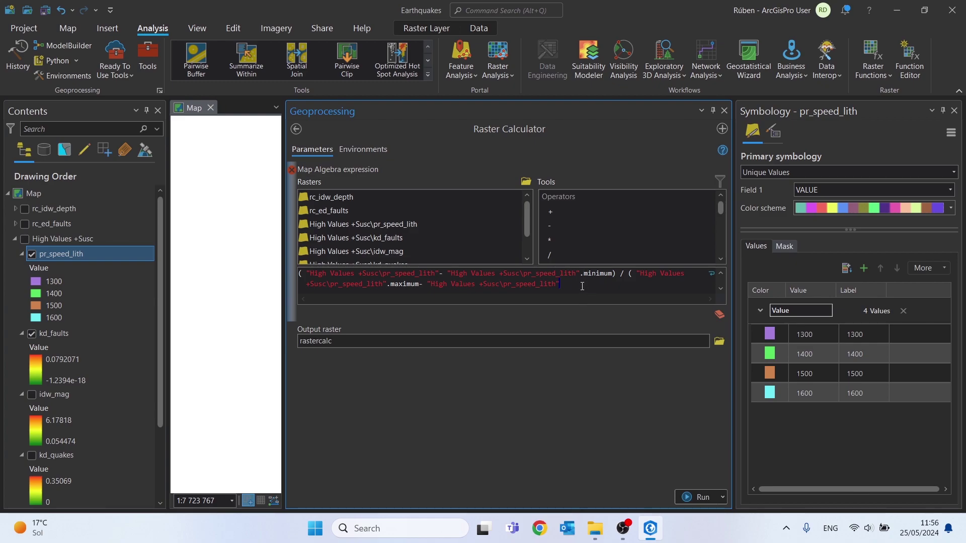
pyautogui.write('.minimum) * 100')
# Step: Set the output raster to rc_speed in the Earthquakes Spain Susceptibility Map folder
pyautogui.click(536, 320)
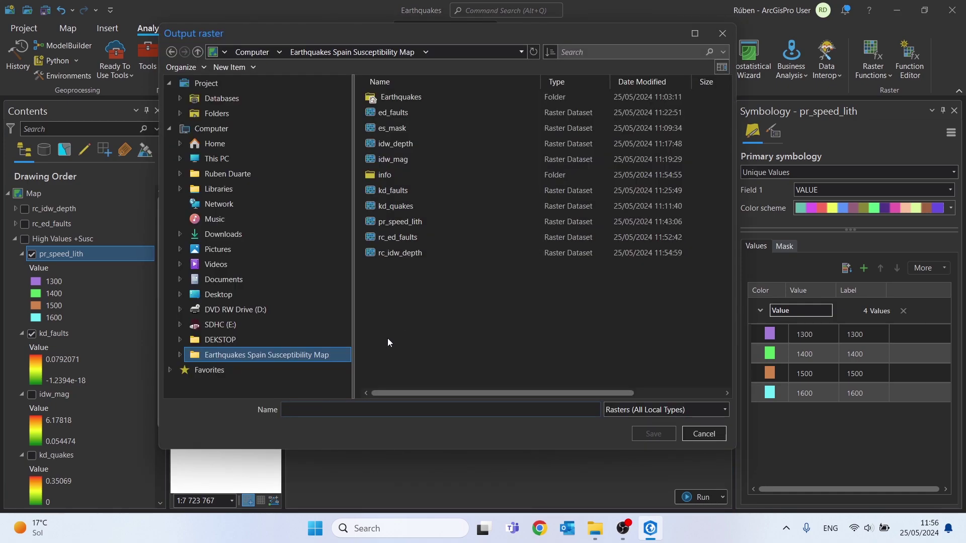
pyautogui.write('rc_speed')
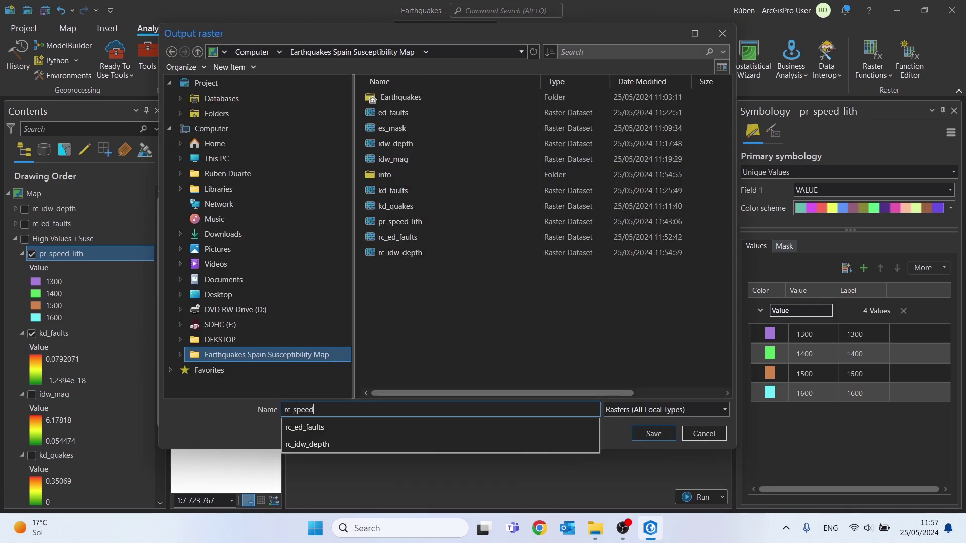
pyautogui.click(620, 372)
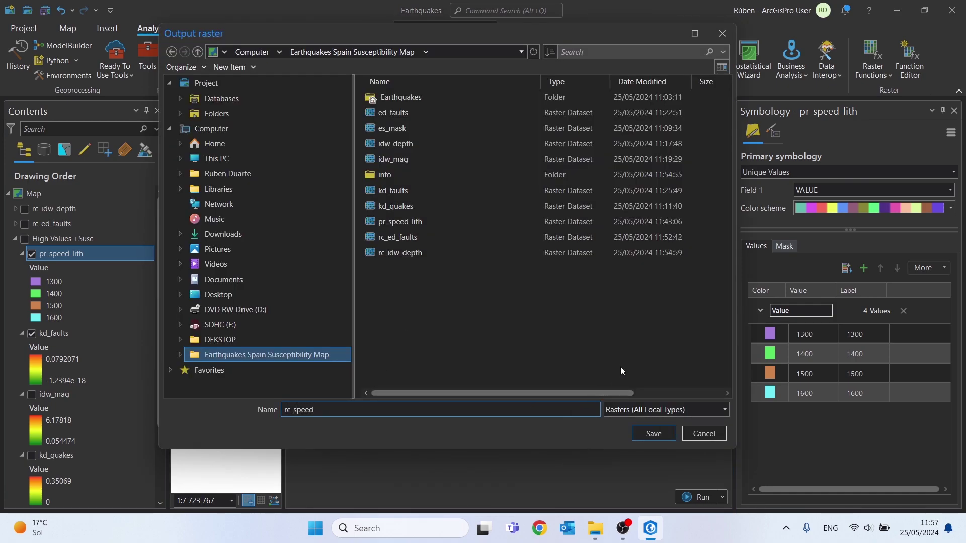
pyautogui.click(654, 434)
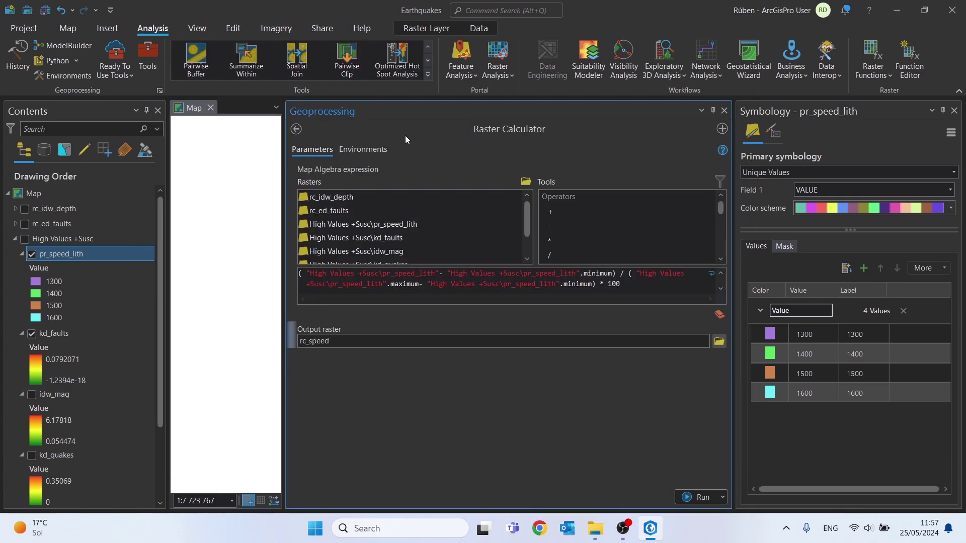
# Step: Set the rc_speed output coordinate system to Madrid_1870_Madrid_Spain and take the processing extent from the es layer
pyautogui.click(360, 150)
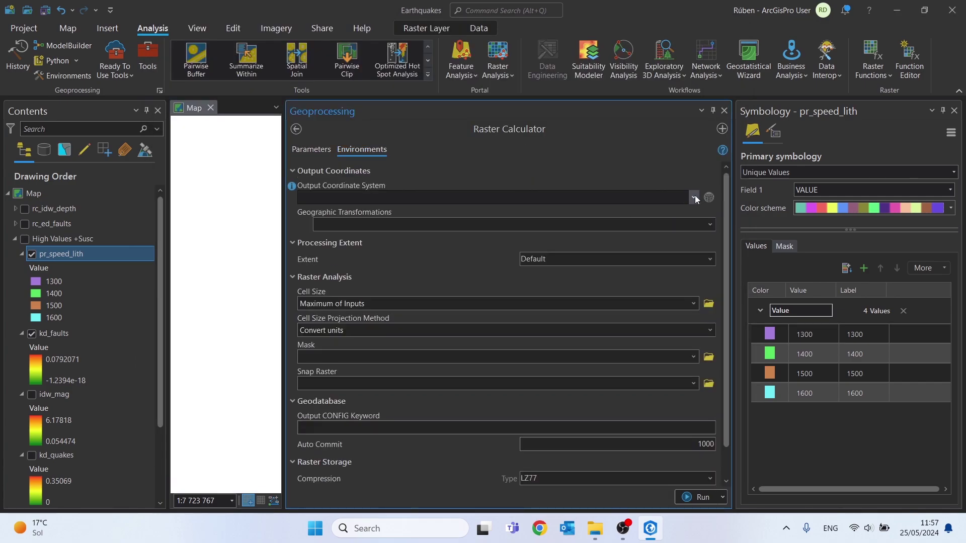
pyautogui.click(694, 197)
pyautogui.click(348, 211)
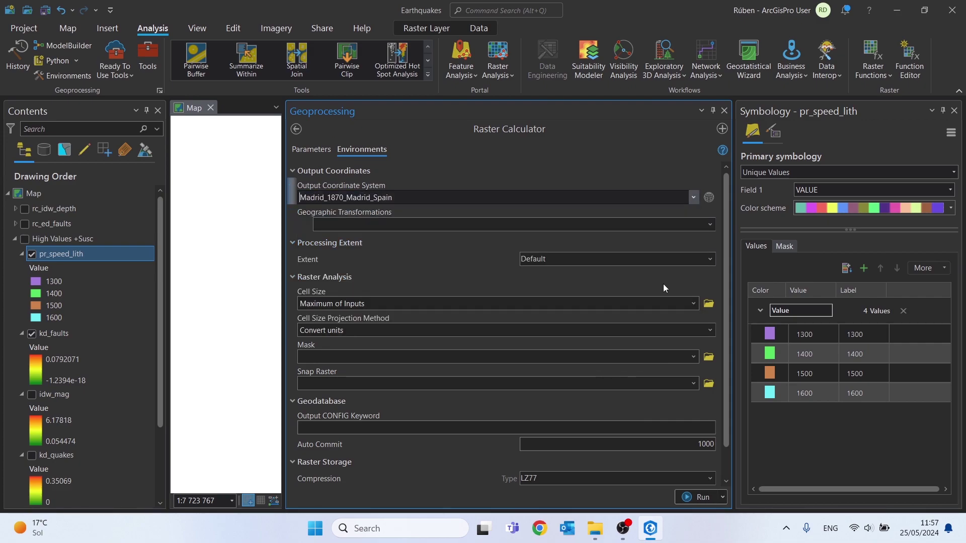
pyautogui.click(634, 261)
pyautogui.scroll(-1, 577, 398)
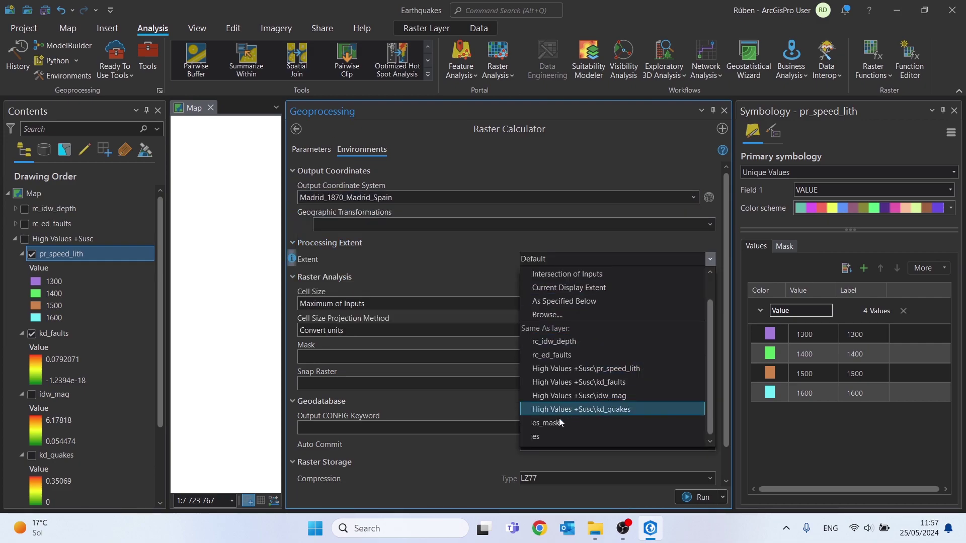
pyautogui.click(558, 431)
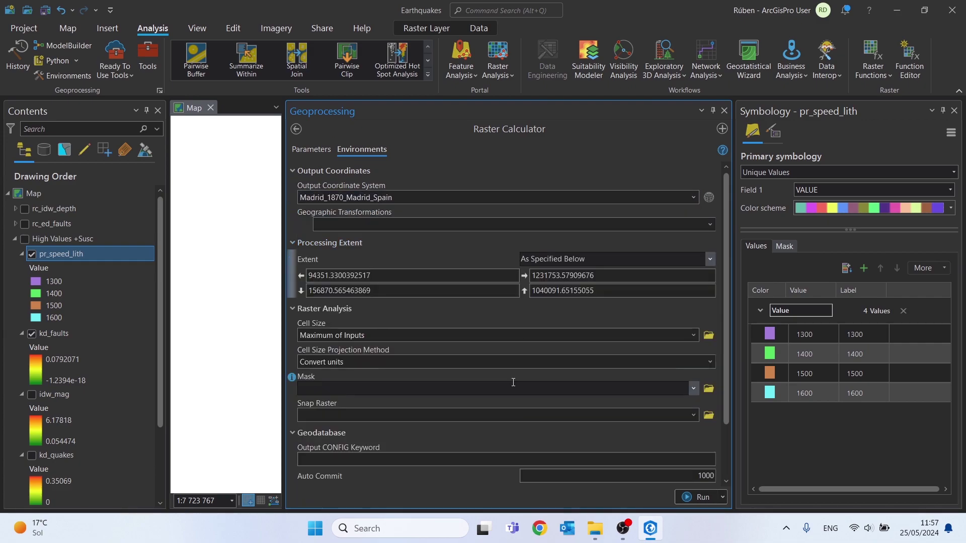
# Step: Use es_mask as mask and snap raster for the pr_speed_lith rescaling, and run the Raster Calculator
pyautogui.click(692, 389)
pyautogui.click(345, 485)
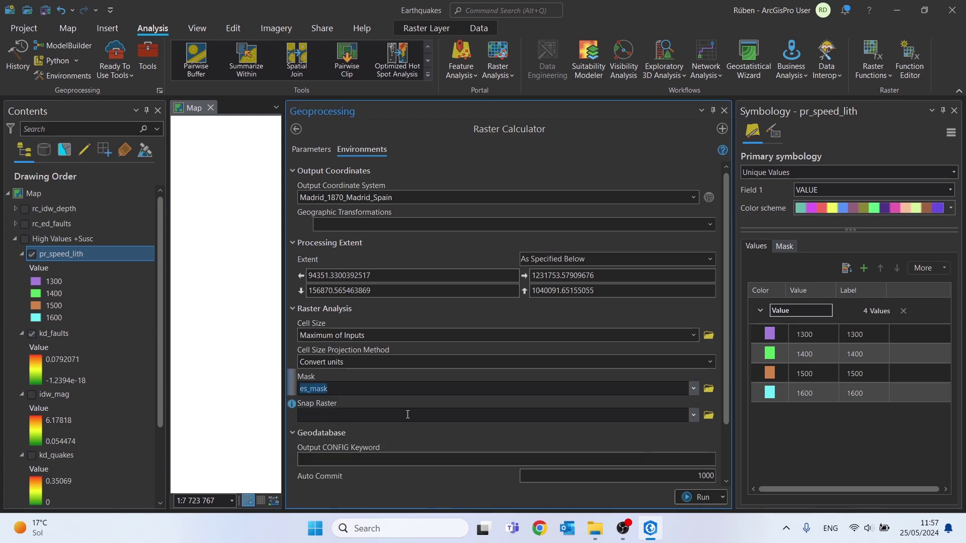
pyautogui.click(693, 416)
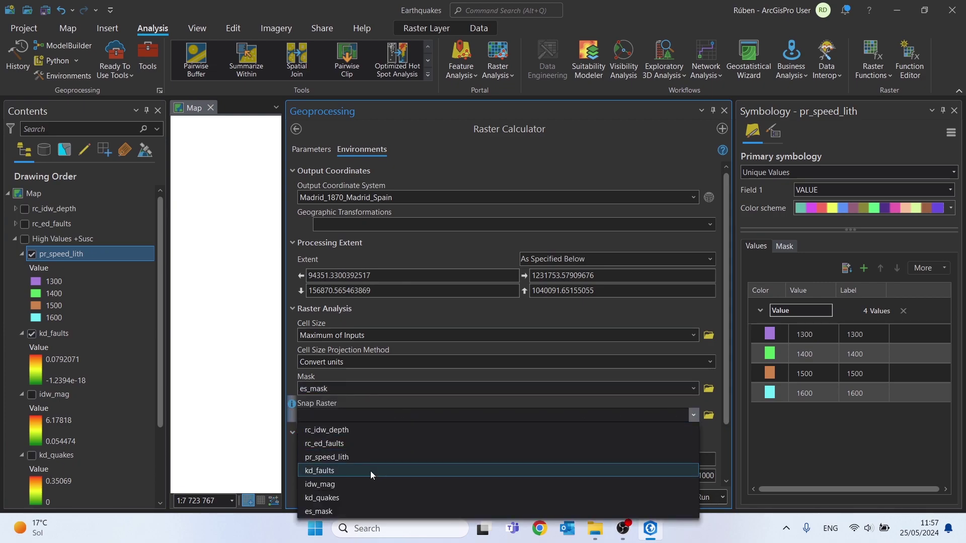
pyautogui.click(340, 509)
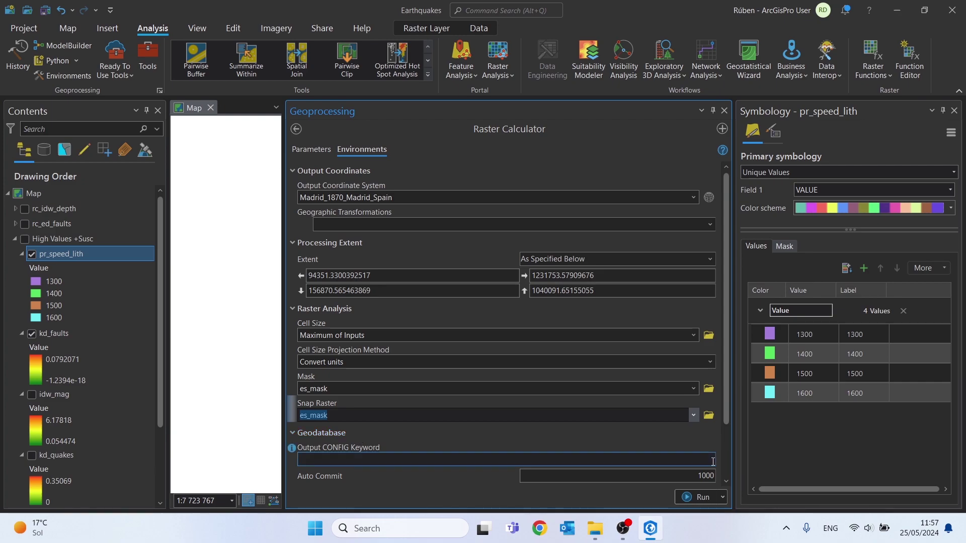
pyautogui.click(696, 498)
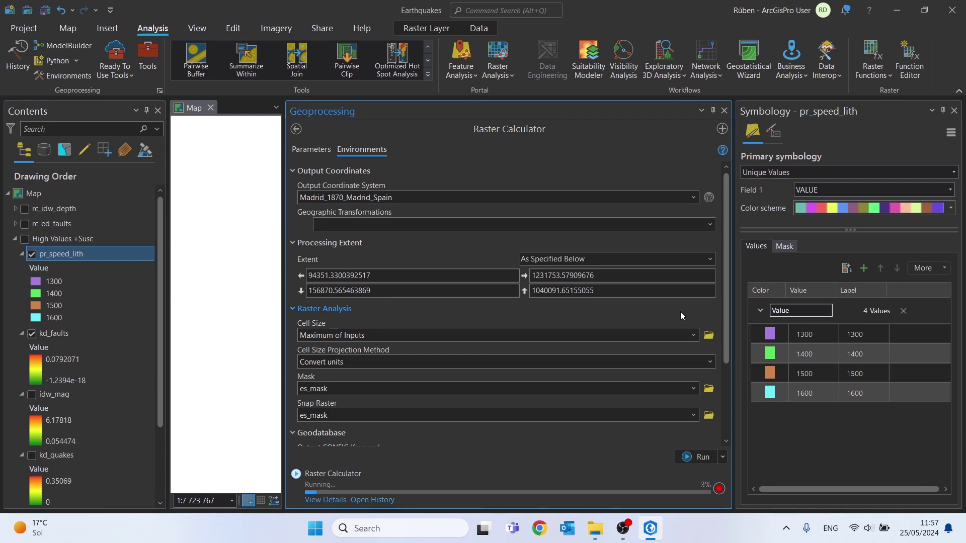
# Step: Show the High Values +Susc group and toggle rc_speed off and on to compare it with the original pr_speed_lith
pyautogui.moveTo(283, 269); pyautogui.dragTo(418, 271)
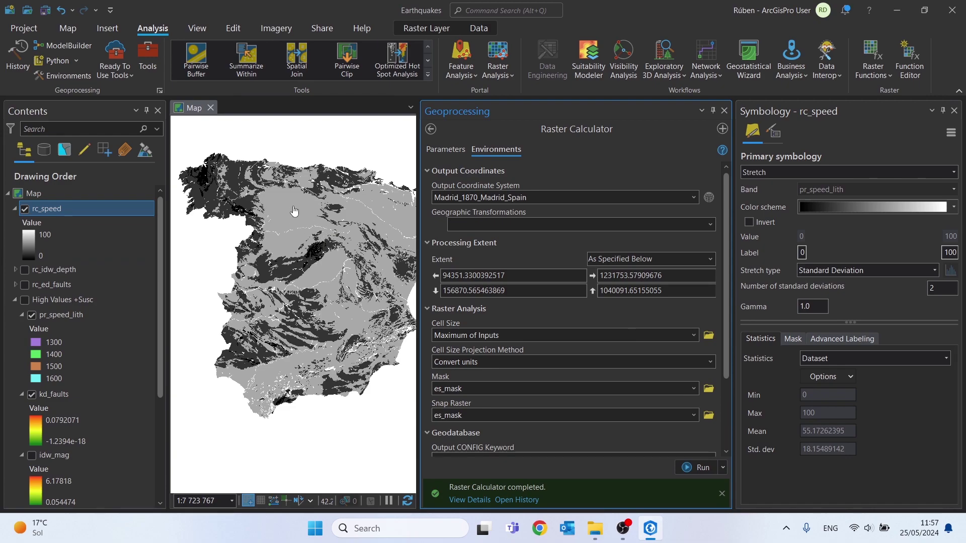
pyautogui.click(24, 300)
pyautogui.click(26, 210)
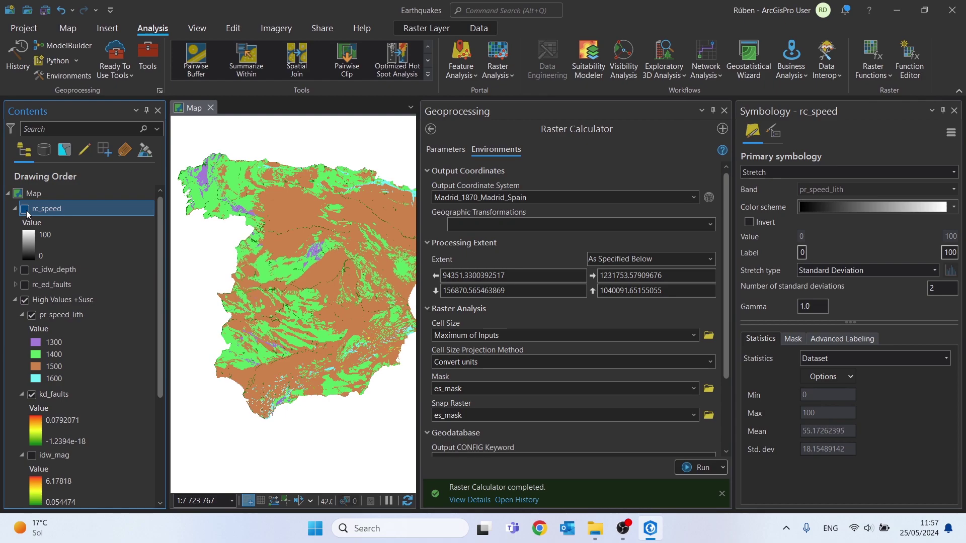
pyautogui.click(25, 209)
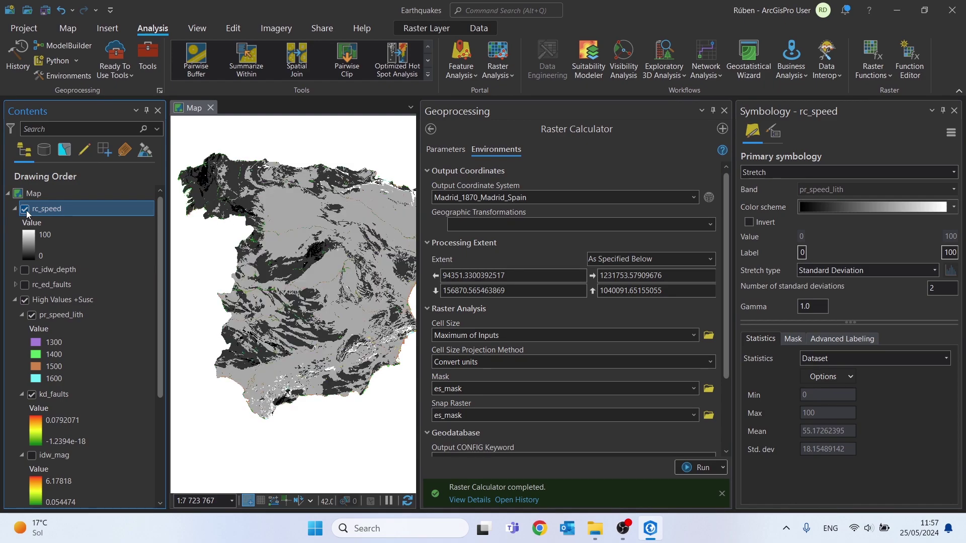
pyautogui.click(23, 210)
pyautogui.click(24, 210)
pyautogui.click(24, 210)
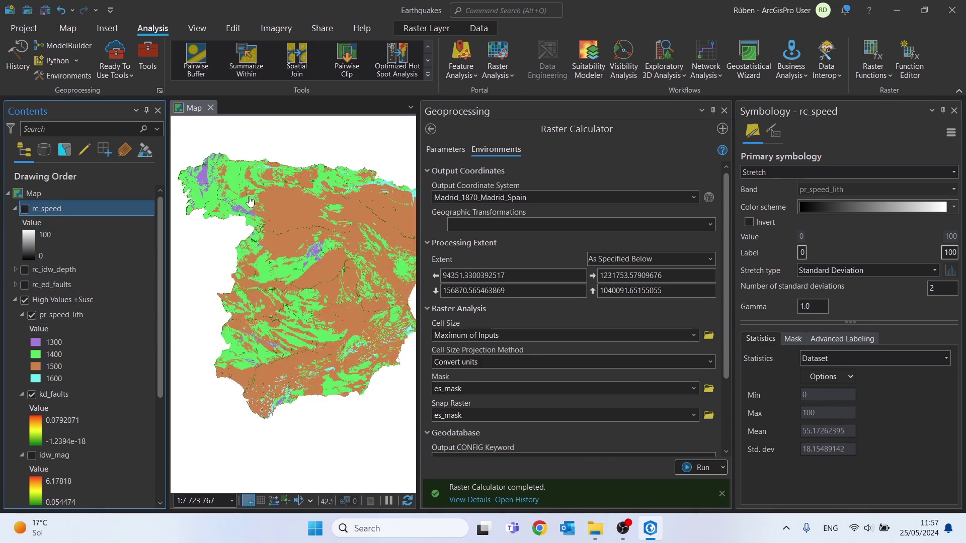
pyautogui.click(23, 209)
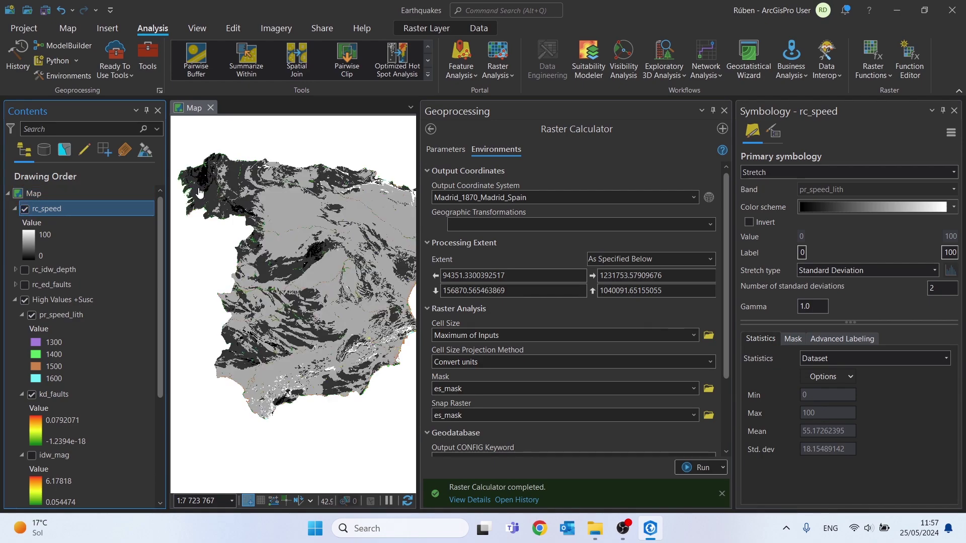
# Step: Remove the original pr_speed_lith layer from the High Values +Susc group
pyautogui.click(458, 147)
pyautogui.scroll(-2, 632, 285)
pyautogui.scroll(2, 633, 284)
pyautogui.moveTo(420, 270); pyautogui.dragTo(266, 274)
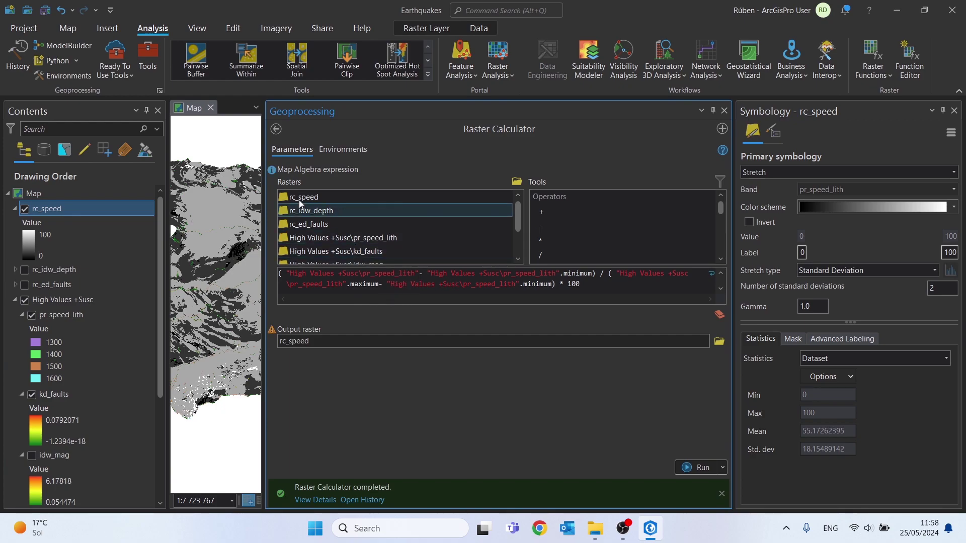
pyautogui.click(61, 317)
pyautogui.rightClick(61, 314)
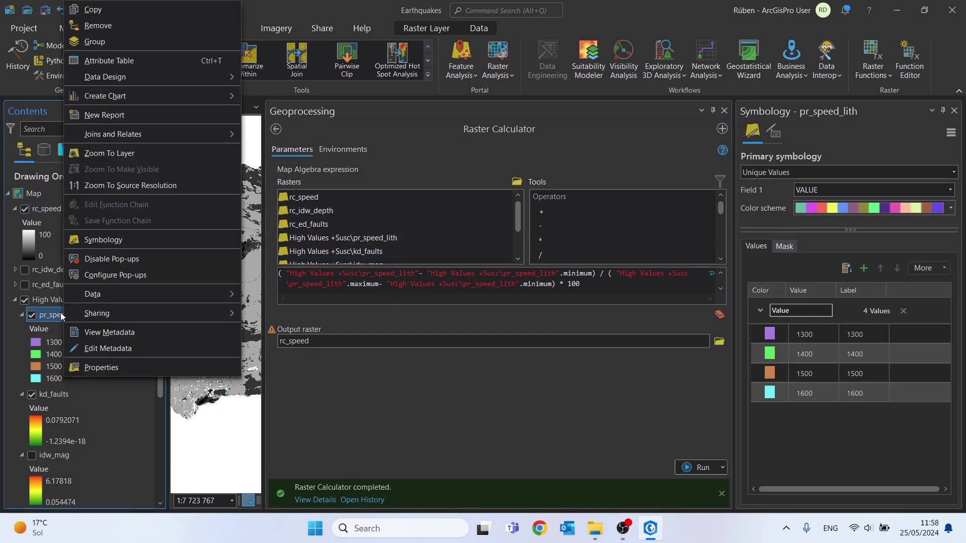
pyautogui.click(124, 26)
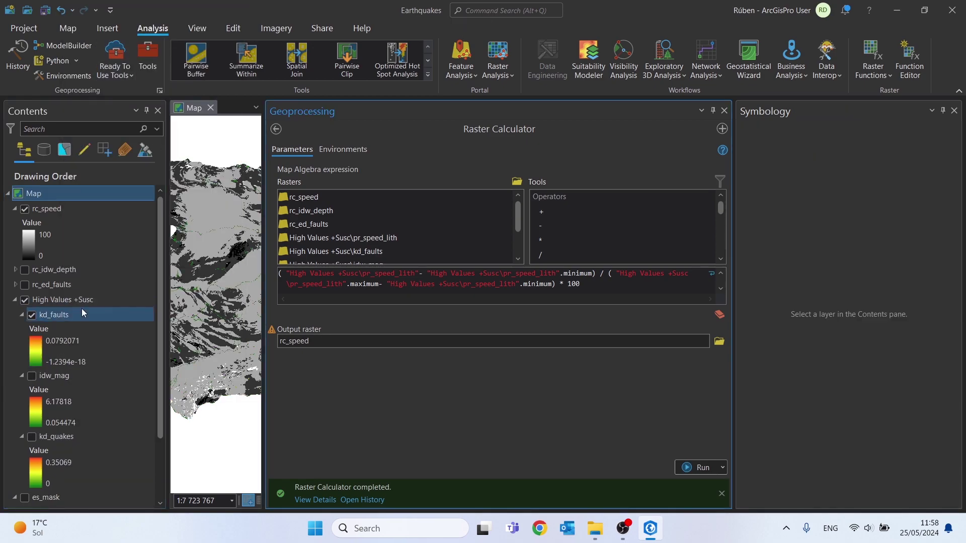
# Step: Add the High Values +Susc\kd_faults reference to the end of the map algebra expression and cut it out for reuse
pyautogui.click(656, 294)
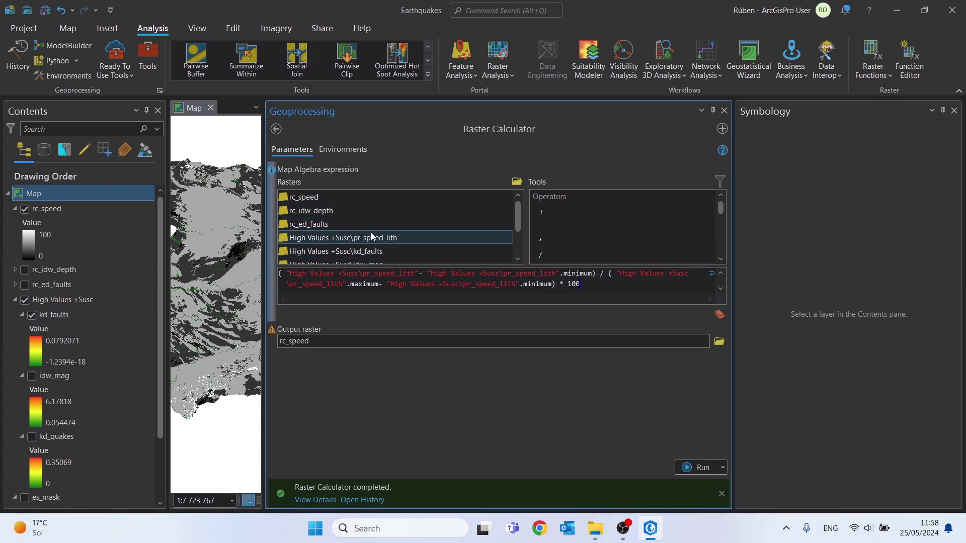
pyautogui.click(365, 253)
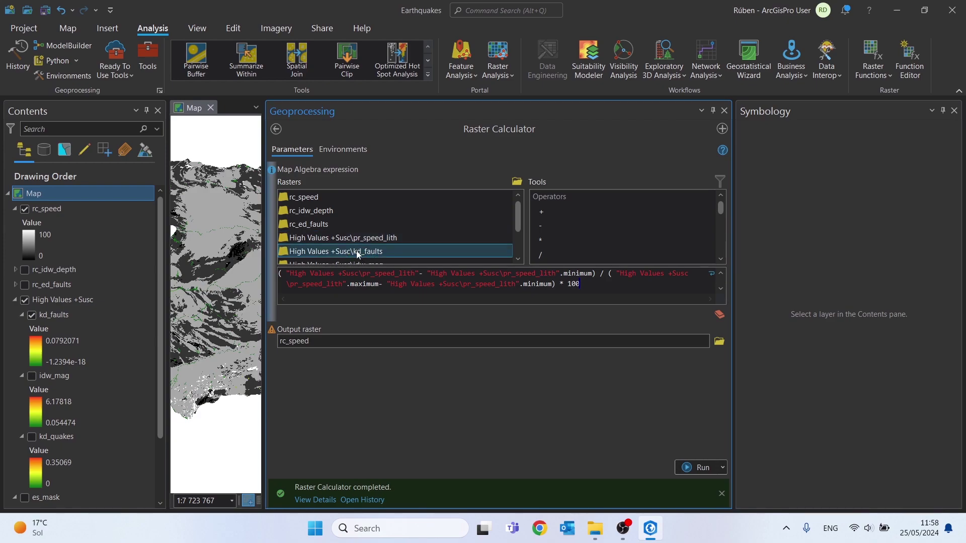
pyautogui.doubleClick(359, 253)
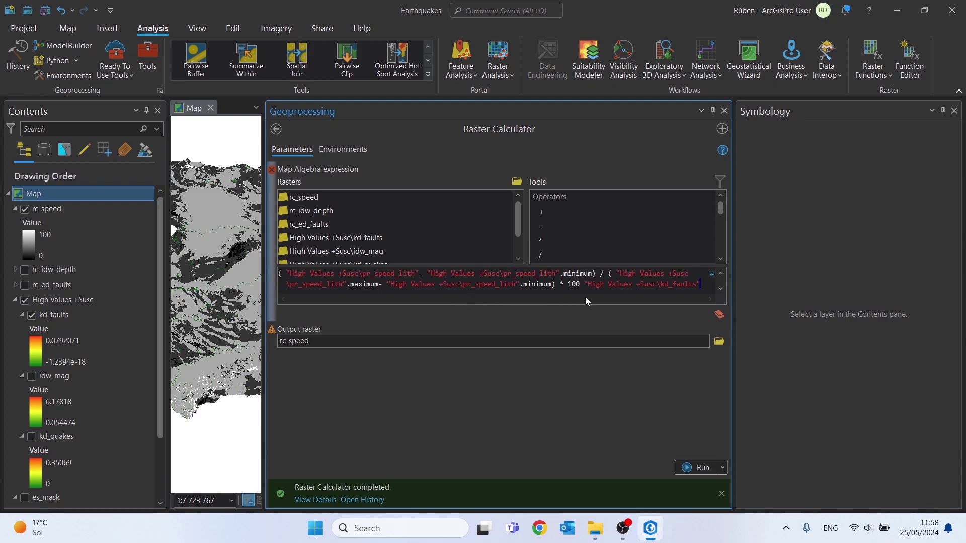
pyautogui.moveTo(708, 282); pyautogui.dragTo(585, 284)
pyautogui.rightClick(599, 283)
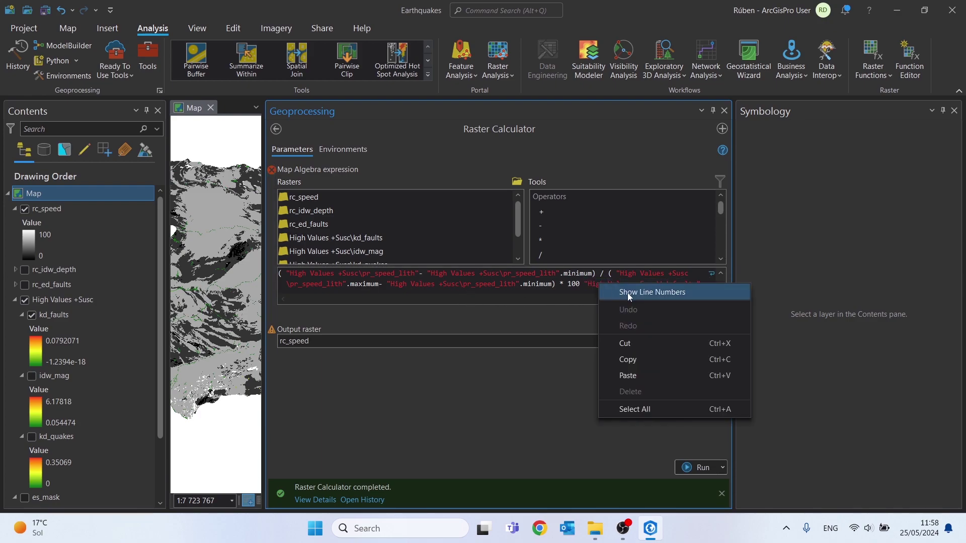
pyautogui.click(624, 341)
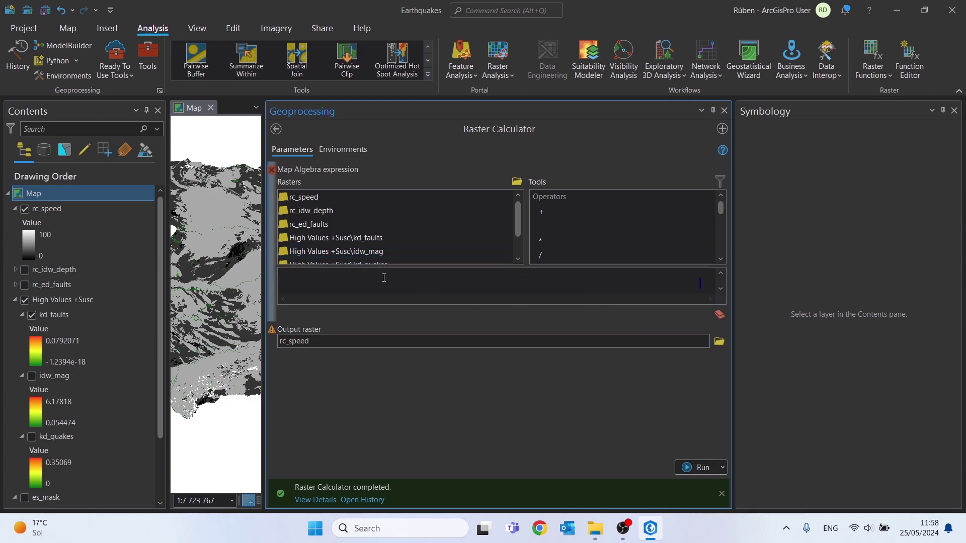
pyautogui.moveTo(701, 283); pyautogui.dragTo(585, 283)
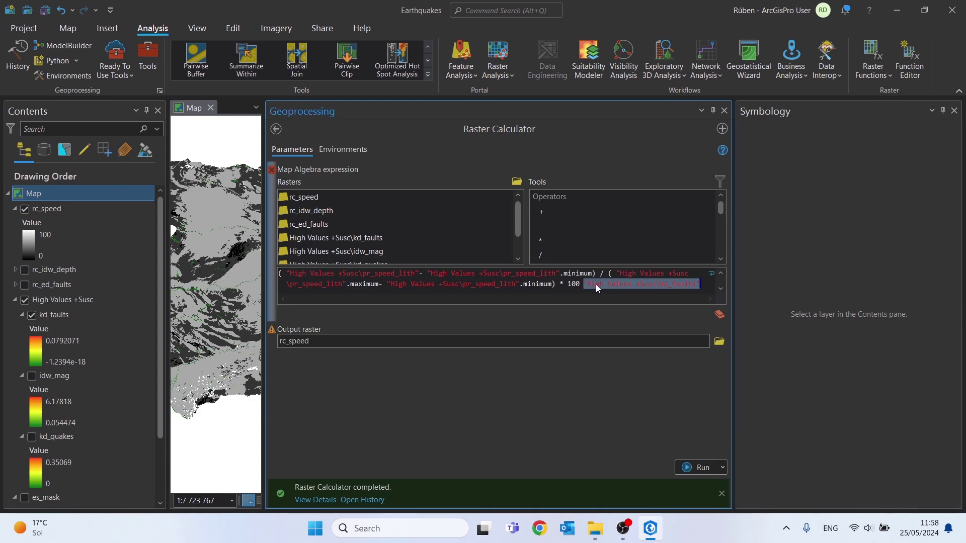
pyautogui.press('Delete')
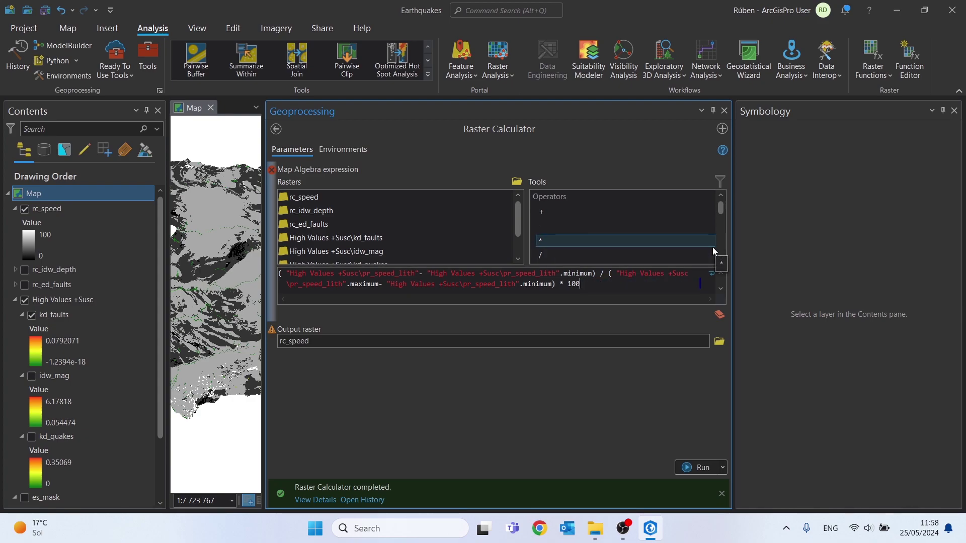
# Step: Replace all four pr_speed_lith references in the rescaling expression with High Values +Susc\kd_faults
pyautogui.moveTo(419, 273); pyautogui.dragTo(287, 273)
pyautogui.hotkey('ctrl', 'v')
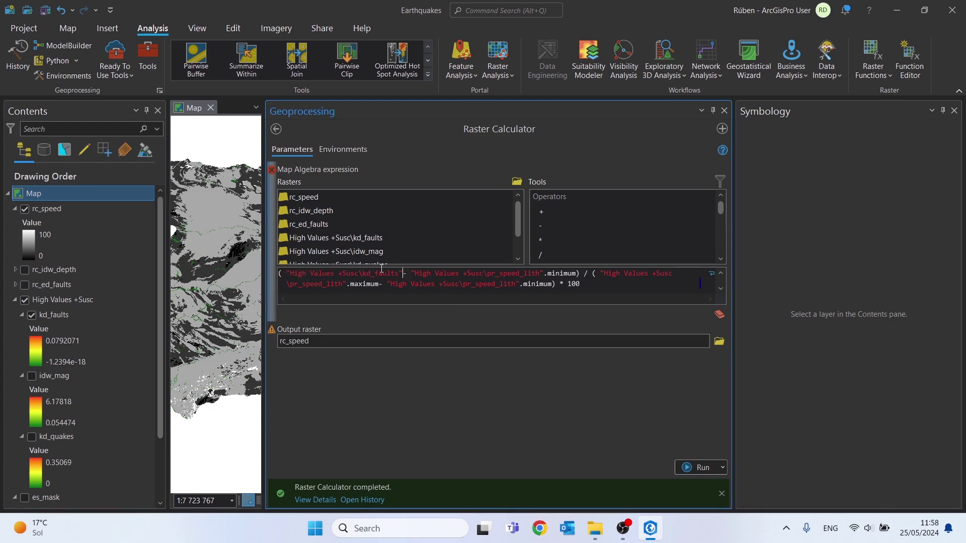
pyautogui.moveTo(413, 273); pyautogui.dragTo(540, 274)
pyautogui.press('BackSpace')
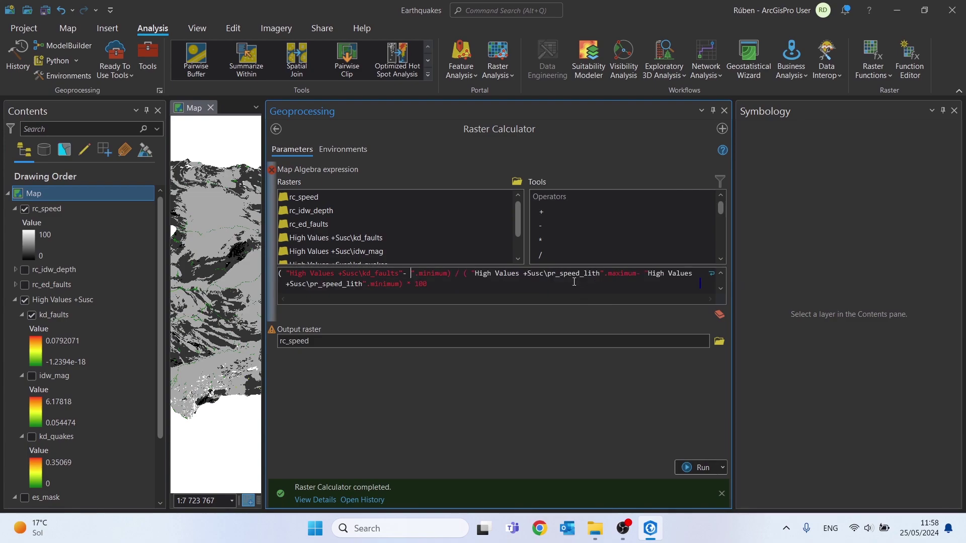
pyautogui.hotkey('ctrl', 'v')
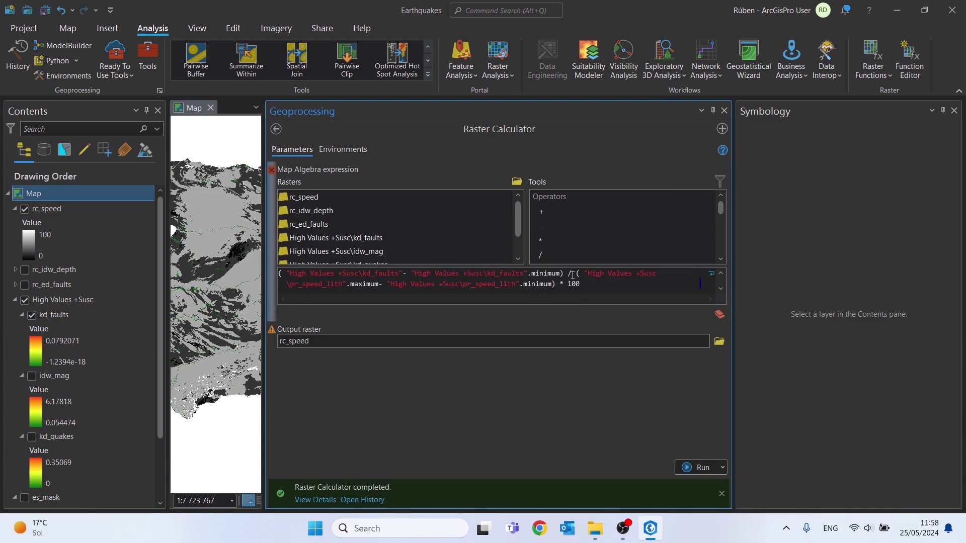
pyautogui.moveTo(585, 274); pyautogui.dragTo(347, 284)
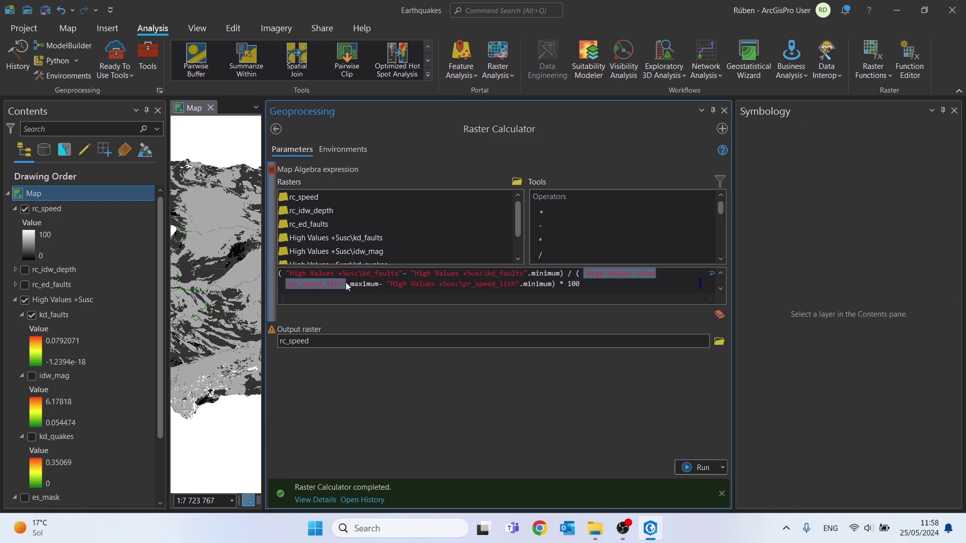
pyautogui.hotkey('ctrl', 'v')
pyautogui.moveTo(372, 284); pyautogui.dragTo(502, 285)
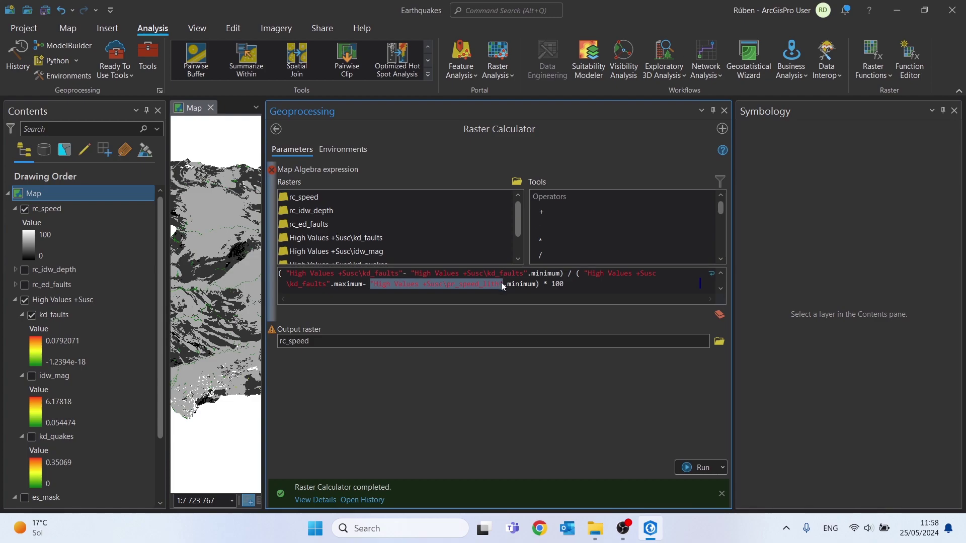
pyautogui.hotkey('ctrl', 'v')
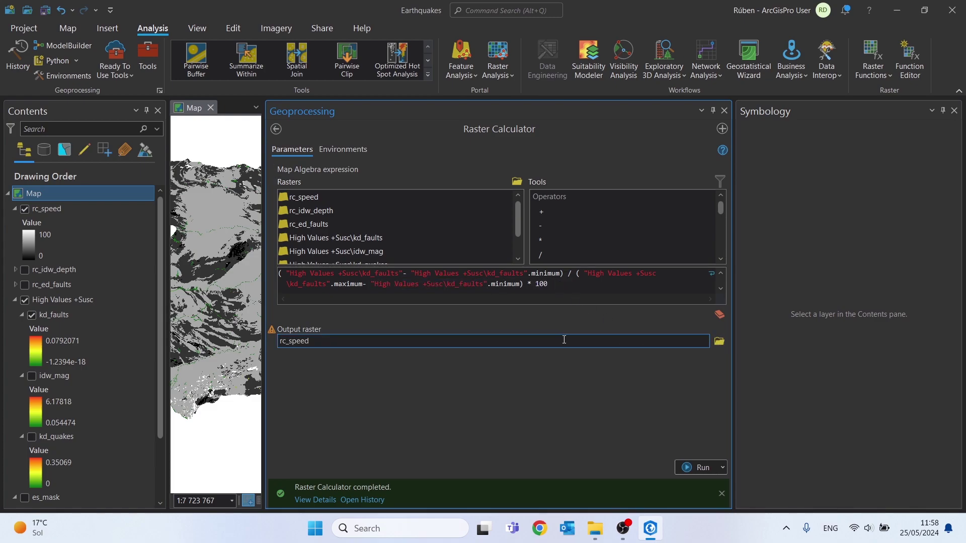
# Step: Name the output raster rc_kd_faults in the Earthquakes Spain Susceptibility Map folder and run the Raster Calculator
pyautogui.click(564, 340)
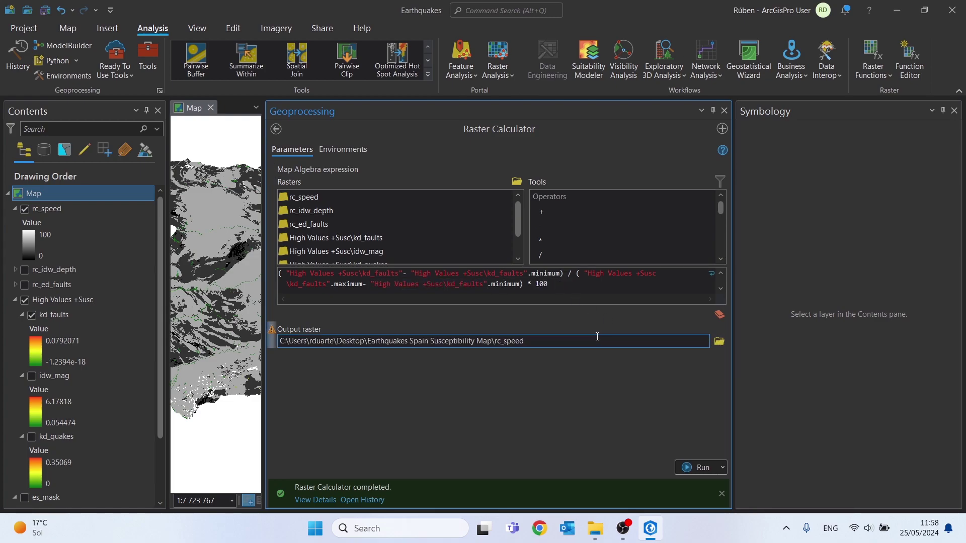
pyautogui.press('BackSpace')
pyautogui.press('BackSpace')
pyautogui.press('BackSpace')
pyautogui.write('kd_faults')
pyautogui.click(697, 471)
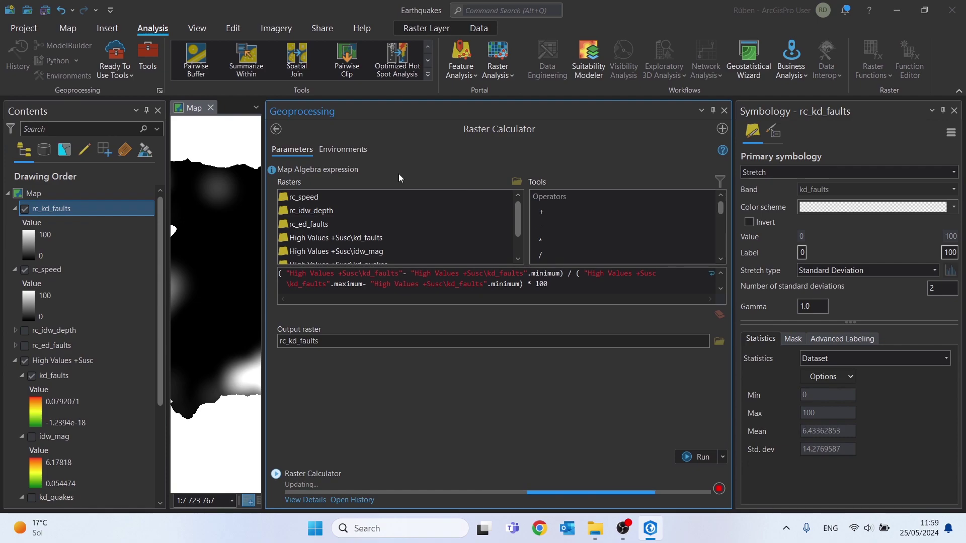
# Step: View the rescaled rc_kd_faults raster on the map and remove the original kd_faults layer from the High Values +Susc group
pyautogui.moveTo(264, 206); pyautogui.dragTo(360, 204)
pyautogui.moveTo(304, 319); pyautogui.dragTo(263, 319)
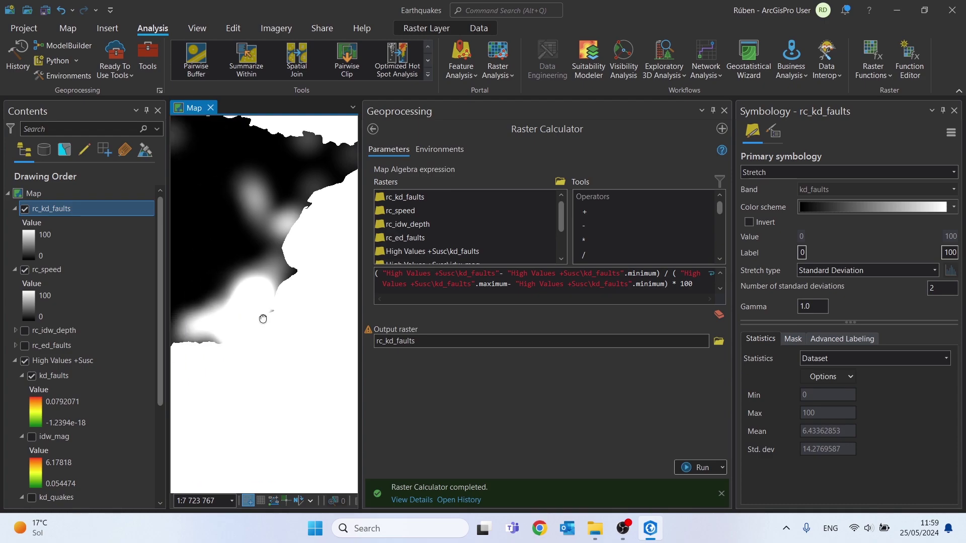
pyautogui.click(78, 379)
pyautogui.press('Down')
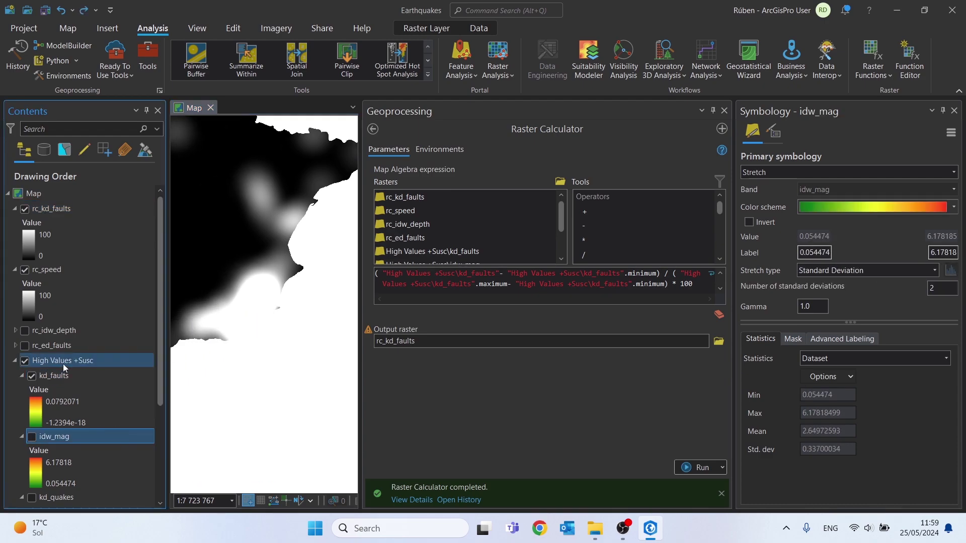
pyautogui.click(53, 375)
pyautogui.rightClick(50, 377)
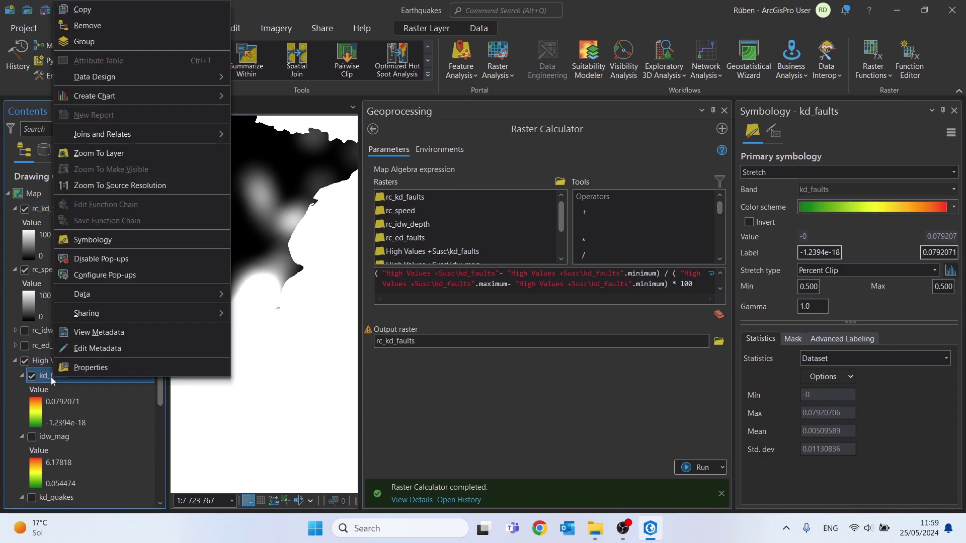
pyautogui.click(77, 28)
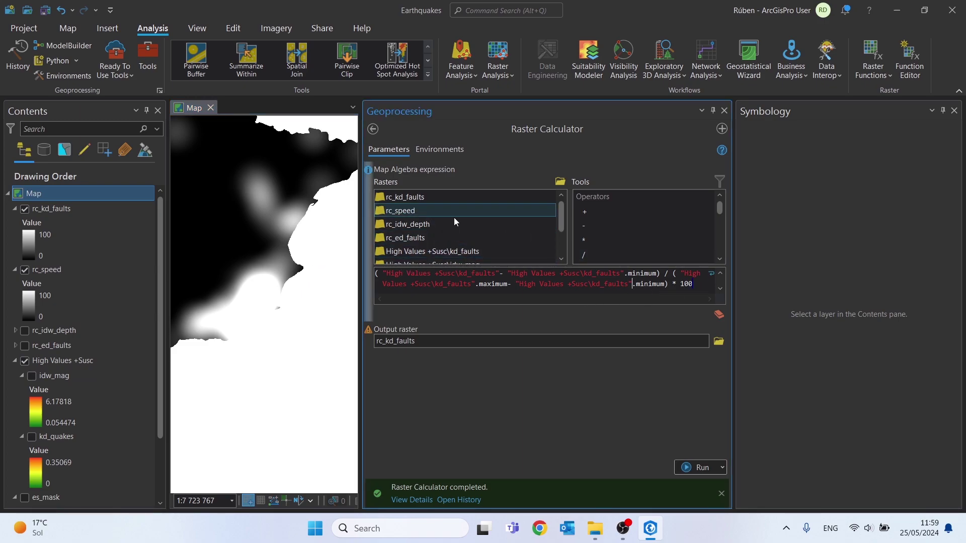
# Step: Add the High Values +Susc\idw_mag reference to the map algebra expression and cut it out for reuse
pyautogui.scroll(-1, 474, 226)
pyautogui.doubleClick(482, 225)
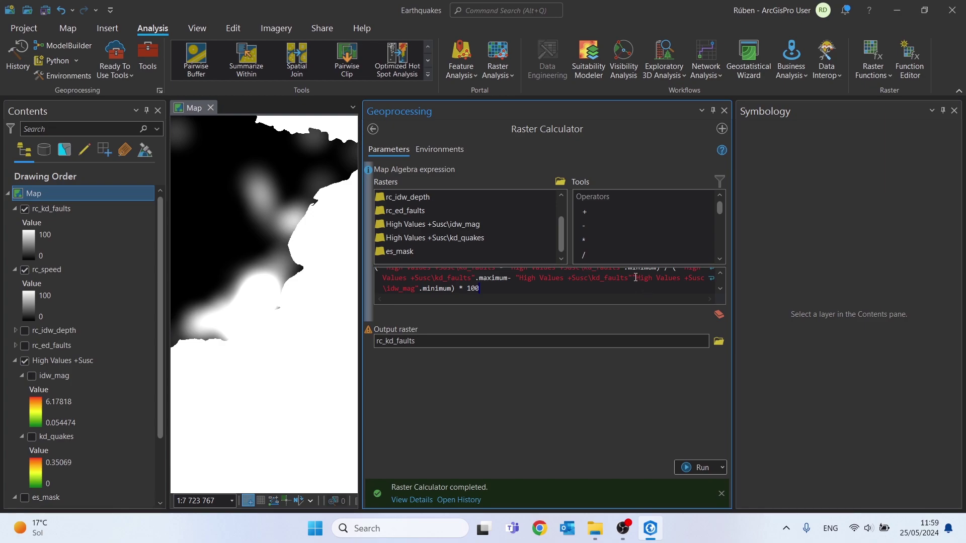
pyautogui.moveTo(633, 278); pyautogui.dragTo(421, 288)
pyautogui.press('BackSpace')
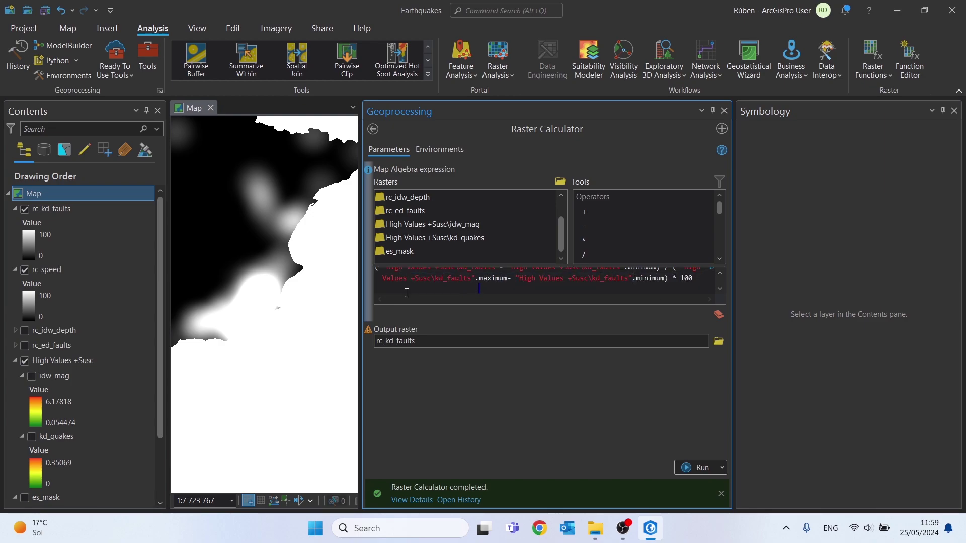
pyautogui.scroll(1, 481, 282)
# Step: Replace all four kd_faults references in the rescaling expression with High Values +Susc\idw_mag
pyautogui.moveTo(361, 288); pyautogui.dragTo(403, 271)
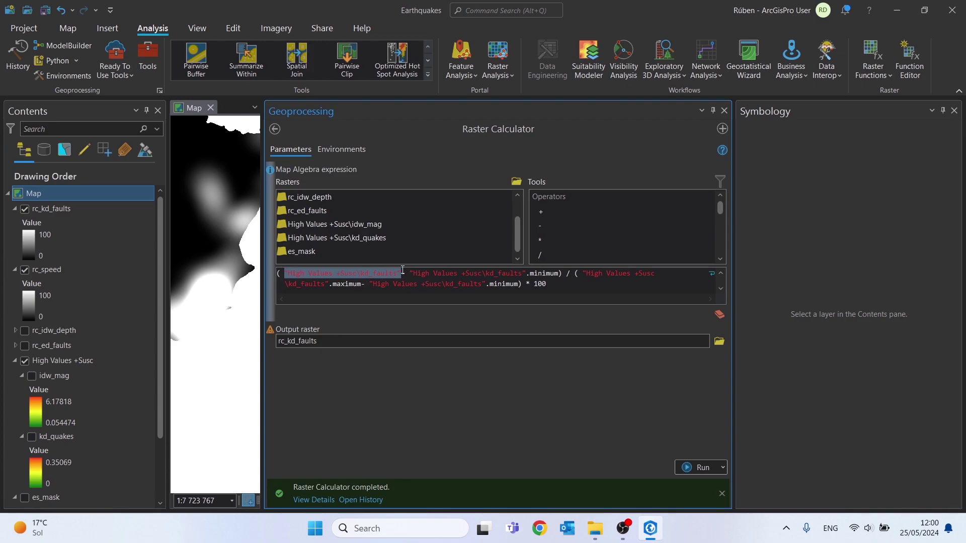
pyautogui.hotkey('ctrl', 'v')
pyautogui.moveTo(402, 272); pyautogui.dragTo(517, 270)
pyautogui.hotkey('ctrl', 'v')
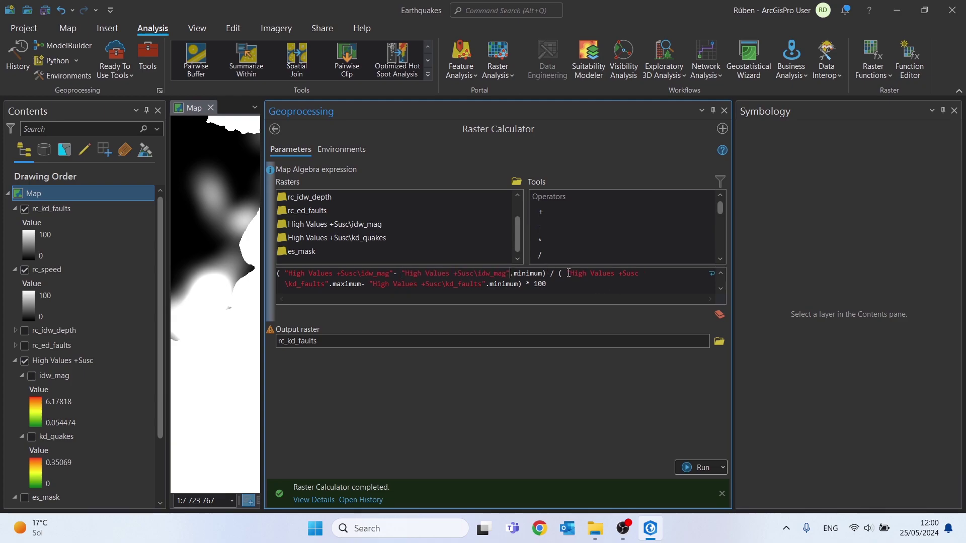
pyautogui.moveTo(563, 274); pyautogui.dragTo(477, 278)
pyautogui.hotkey('ctrl', 'v')
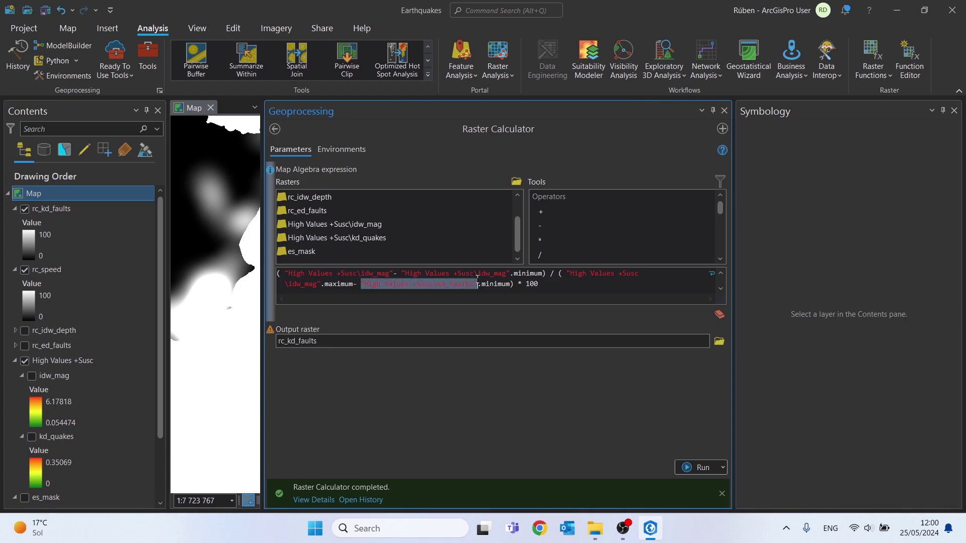
pyautogui.hotkey('ctrl', 'v')
# Step: Name the output raster rc_idw_mag in the Earthquakes Spain Susceptibility Map folder and run the Raster Calculator
pyautogui.click(365, 340)
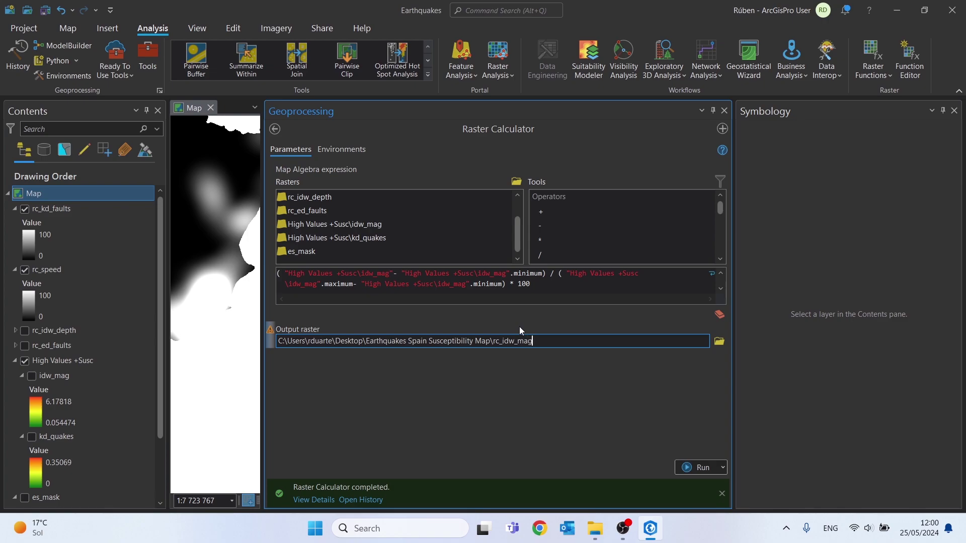
pyautogui.click(702, 470)
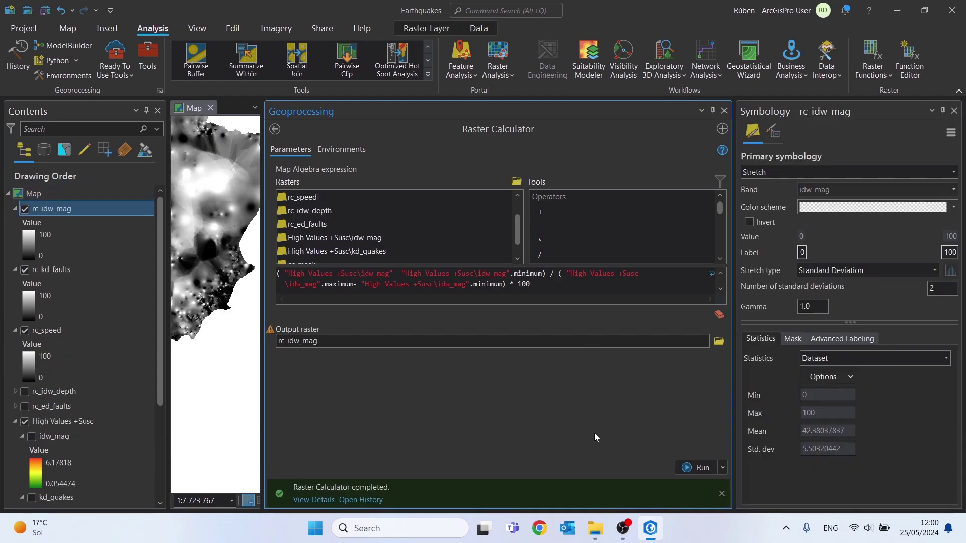
# Step: Show the original idw_mag layer and hide rc_idw_mag, rc_kd_faults and rc_speed to compare it with the rescaled raster
pyautogui.moveTo(261, 316); pyautogui.dragTo(481, 315)
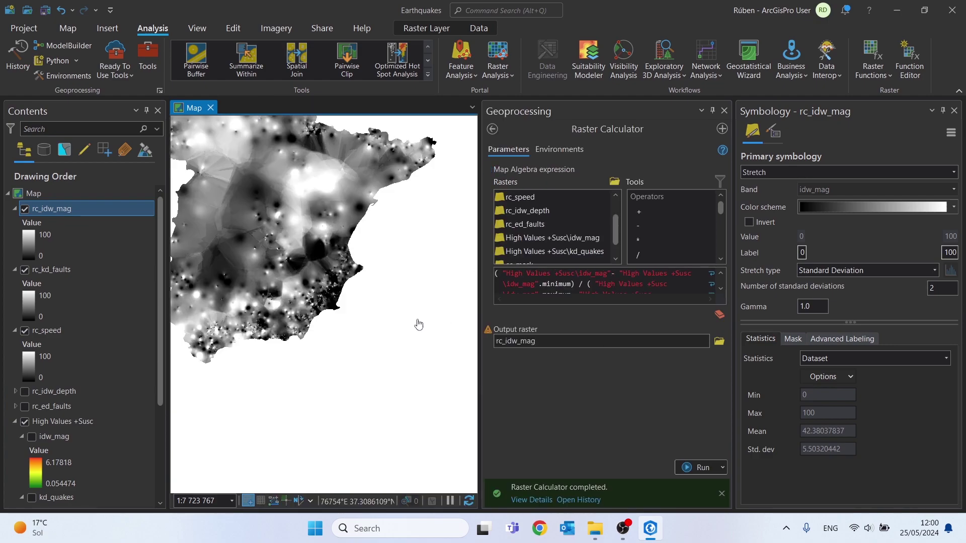
pyautogui.click(31, 437)
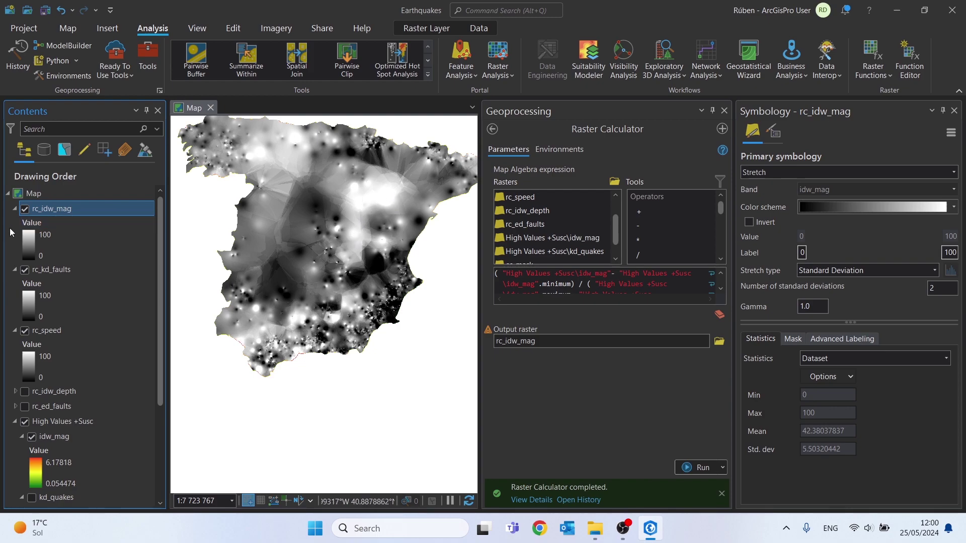
pyautogui.click(25, 209)
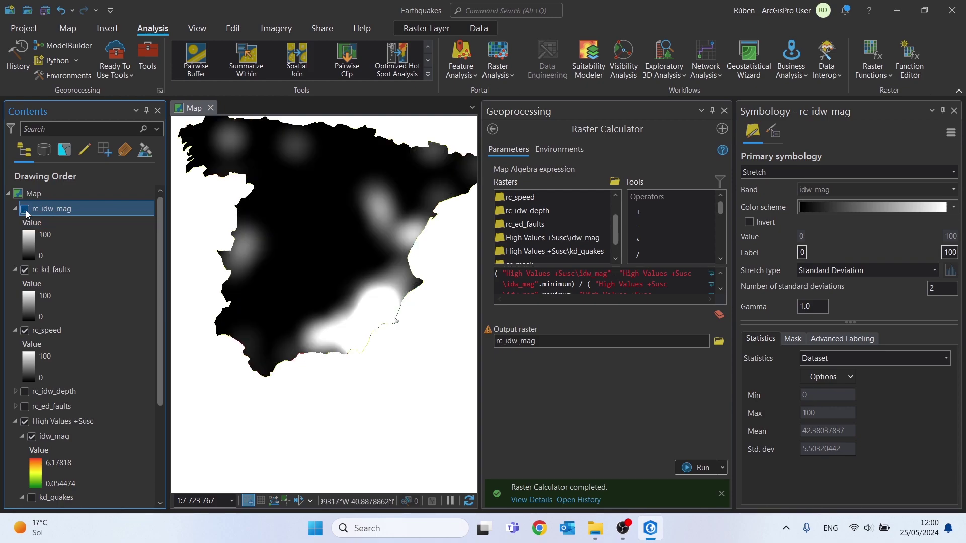
pyautogui.click(23, 271)
pyautogui.click(24, 331)
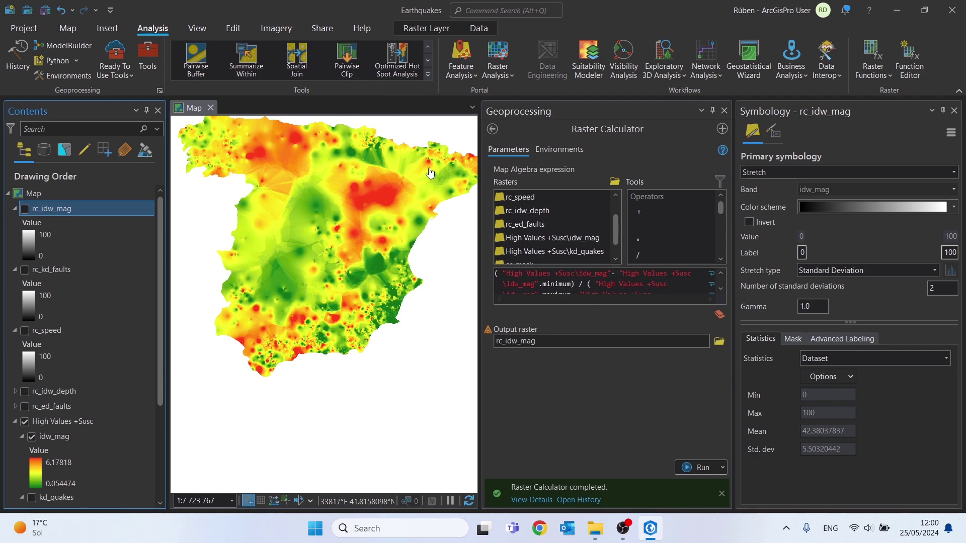
# Step: Remove the original idw_mag layer from the High Values +Susc group
pyautogui.click(53, 436)
pyautogui.rightClick(54, 437)
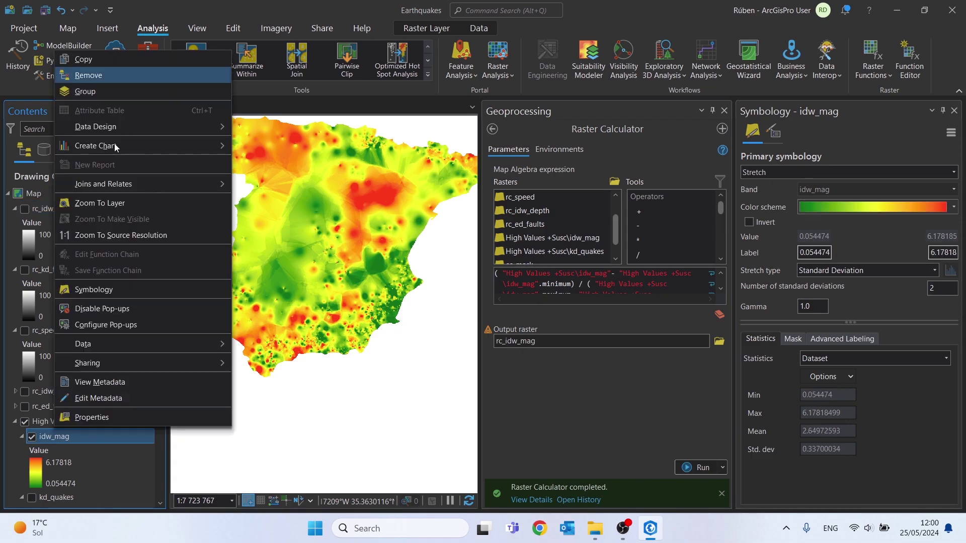
pyautogui.click(97, 76)
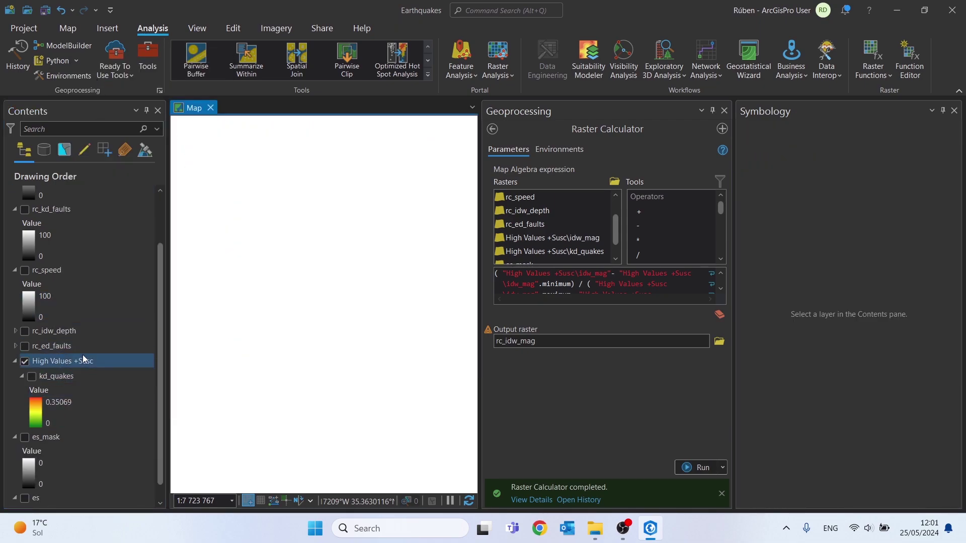
# Step: Replace all four idw_mag references in the rescaling expression with High Values +Susc\kd_quakes
pyautogui.scroll(-2, 664, 292)
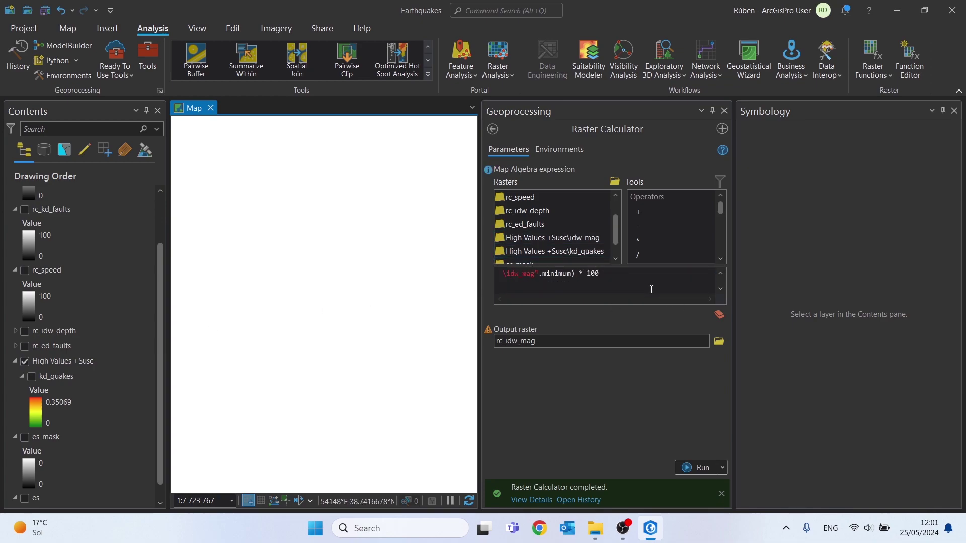
pyautogui.click(652, 282)
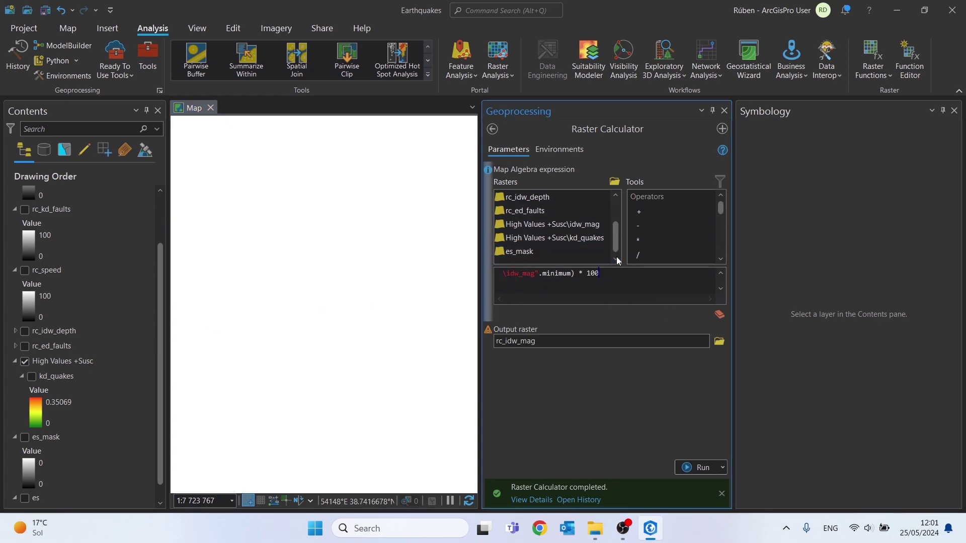
pyautogui.doubleClick(584, 240)
pyautogui.moveTo(621, 284); pyautogui.dragTo(603, 273)
pyautogui.hotkey('ctrl', 'c')
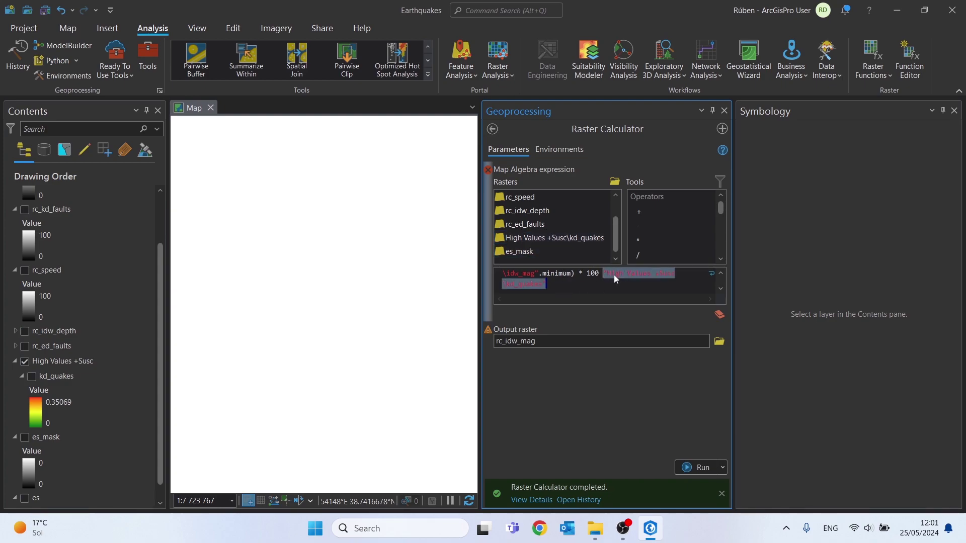
pyautogui.press('Delete')
pyautogui.scroll(3, 616, 277)
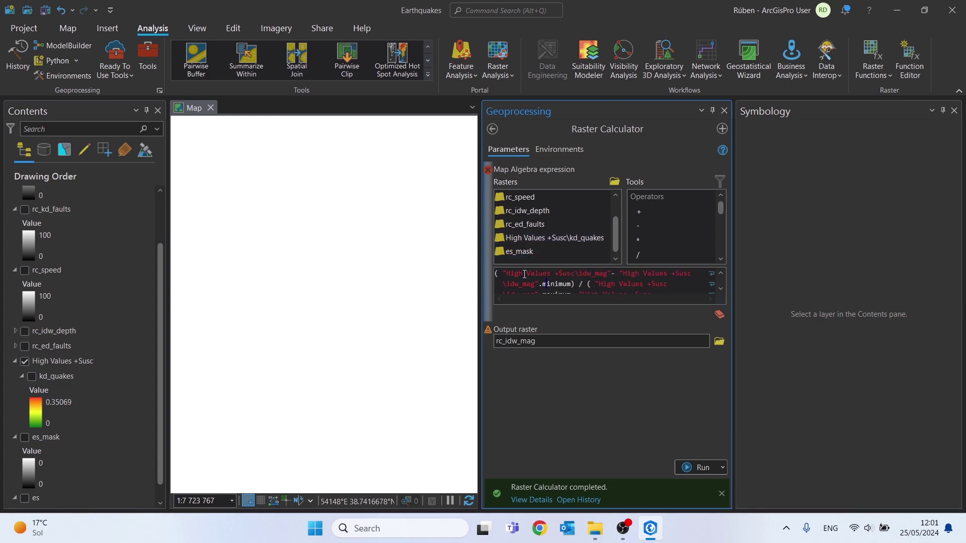
pyautogui.moveTo(479, 266); pyautogui.dragTo(393, 270)
pyautogui.doubleClick(398, 238)
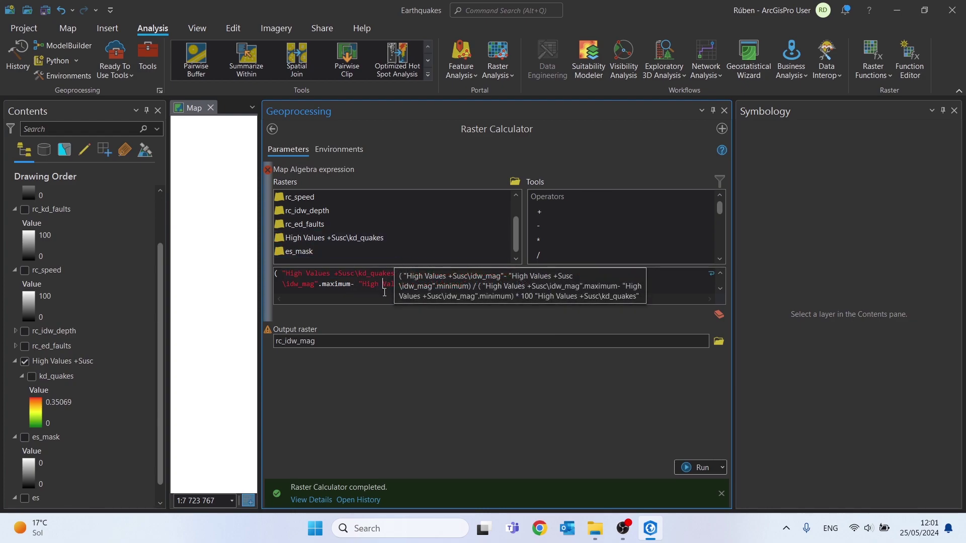
pyautogui.moveTo(406, 273); pyautogui.dragTo(515, 274)
pyautogui.hotkey('ctrl', 'v')
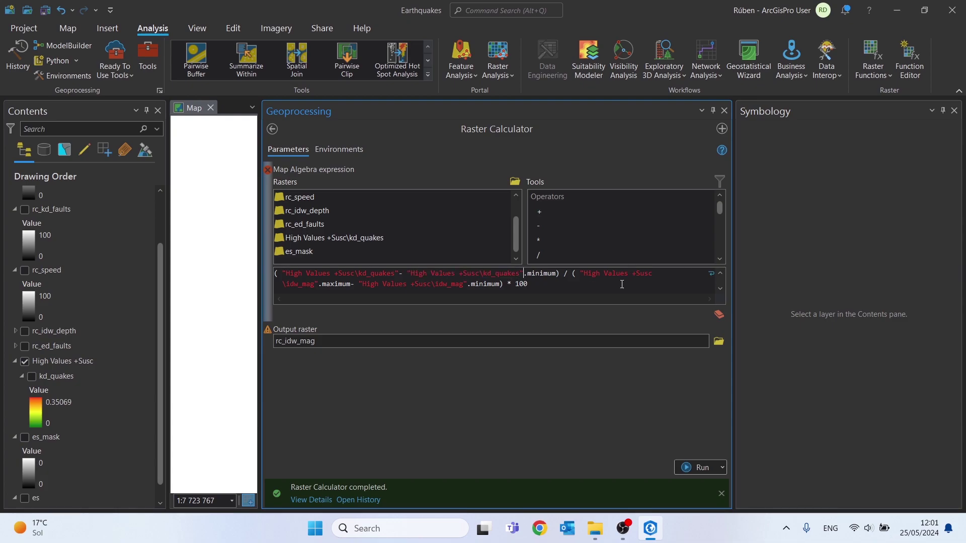
pyautogui.moveTo(581, 273); pyautogui.dragTo(476, 285)
pyautogui.hotkey('ctrl', 'v')
pyautogui.hotkey('ctrl', 'v')
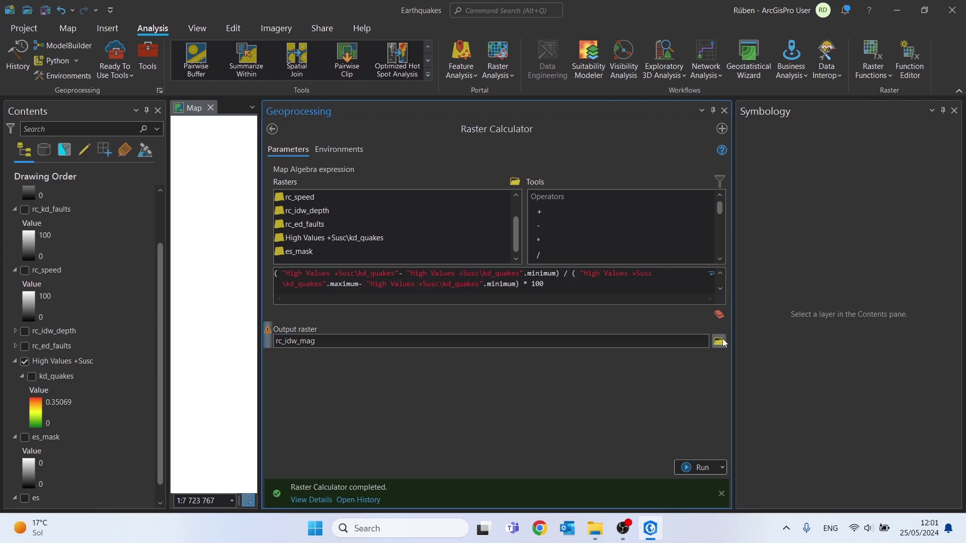
# Step: Name the output raster rc_kd_quakes in the Earthquakes Spain Susceptibility Map folder and run the Raster Calculator
pyautogui.click(719, 341)
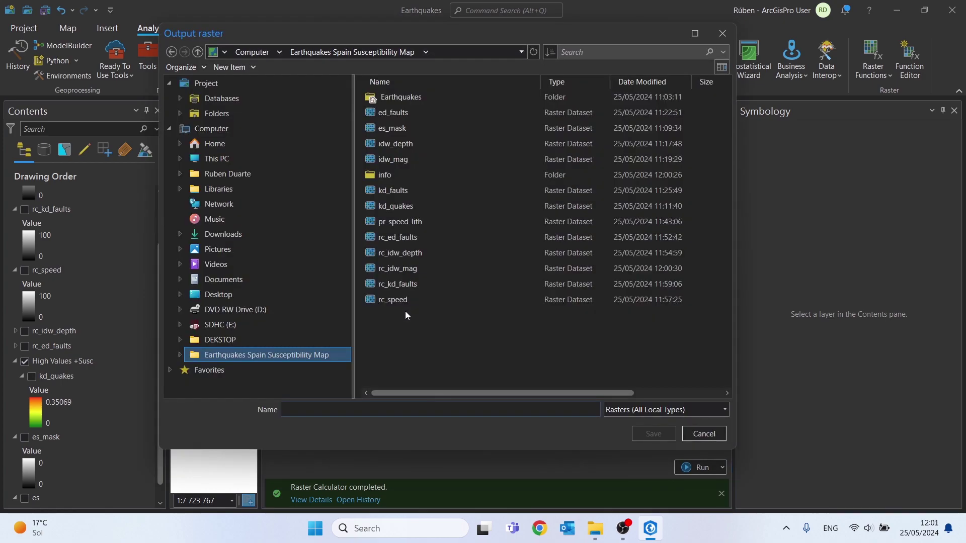
pyautogui.click(704, 434)
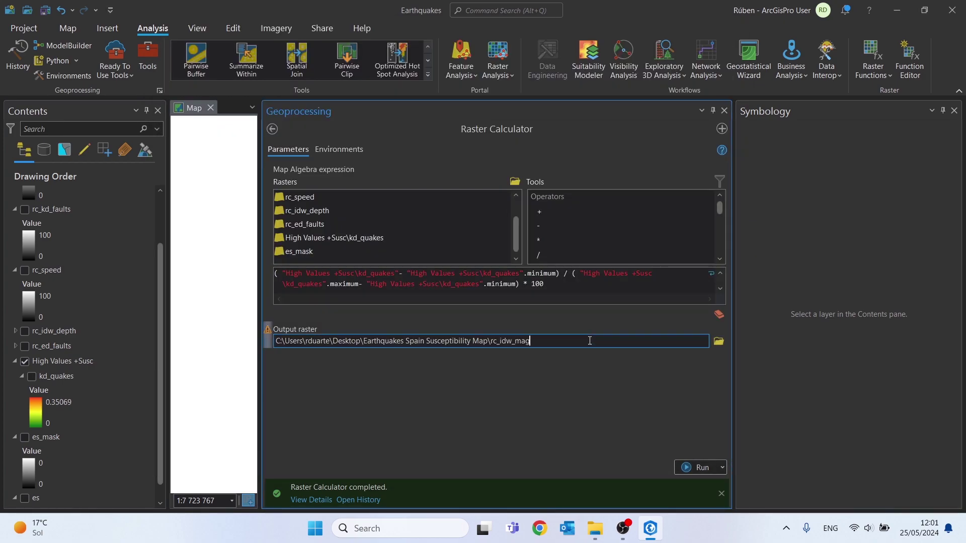
pyautogui.press('BackSpace')
pyautogui.press('BackSpace')
pyautogui.press('BackSpace')
pyautogui.press('BackSpace')
pyautogui.press('BackSpace')
pyautogui.press('BackSpace')
pyautogui.write('kd_quake')
pyautogui.click(691, 468)
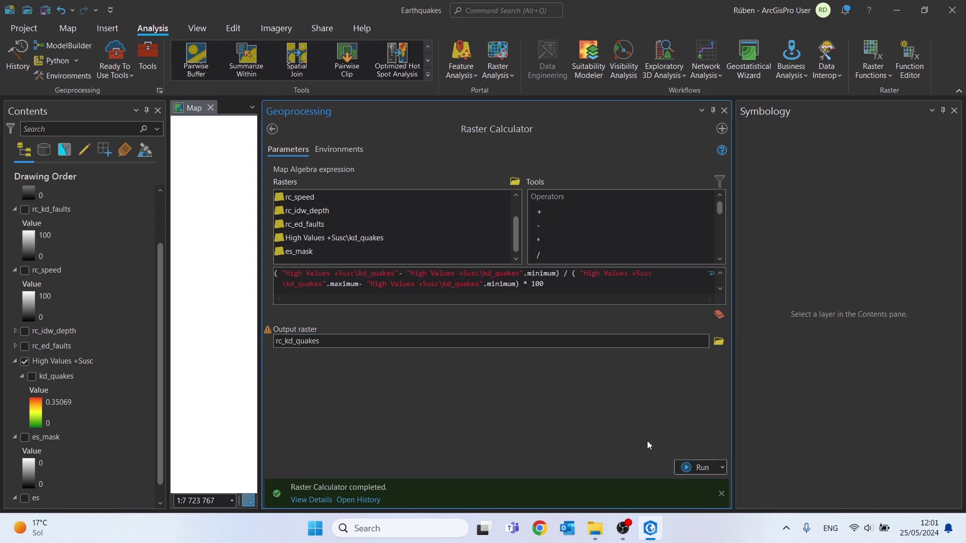
pyautogui.click(698, 468)
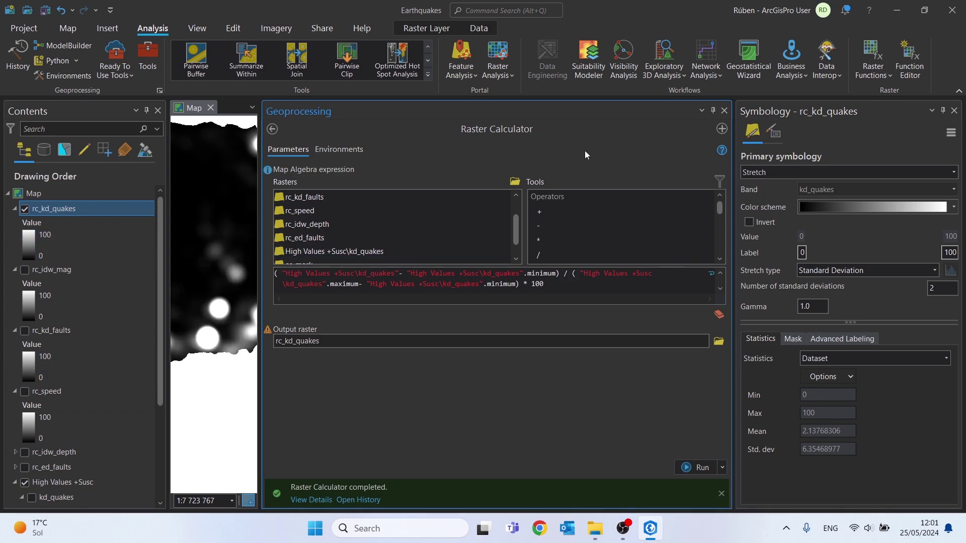
# Step: Close the geoprocessing tool and remove the High Values +Susc group with the original kd_quakes layer from the map
pyautogui.click(725, 111)
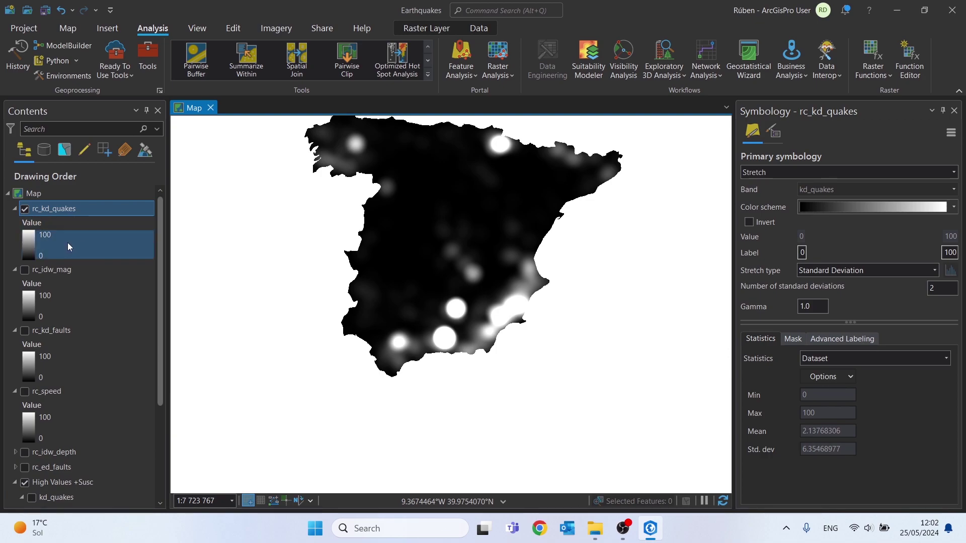
pyautogui.scroll(-3, 60, 453)
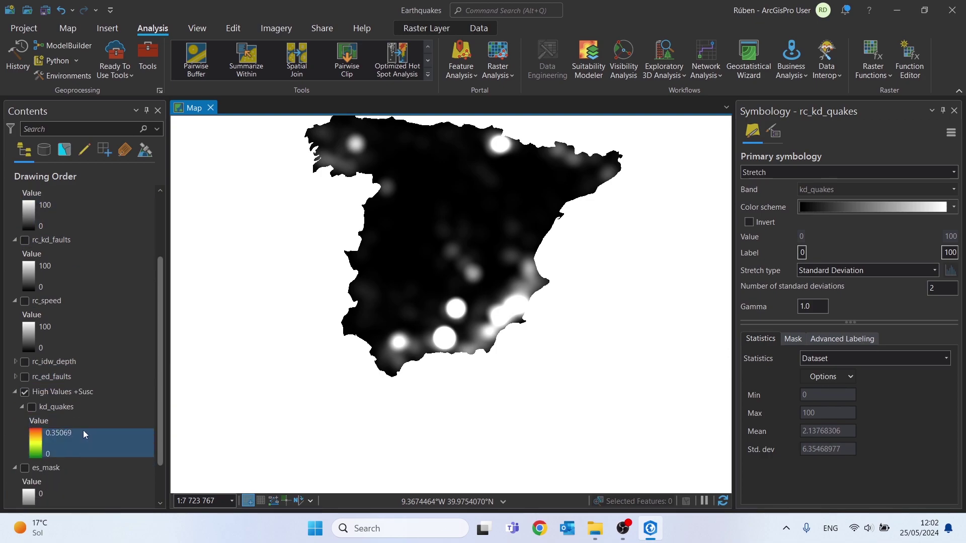
pyautogui.rightClick(46, 391)
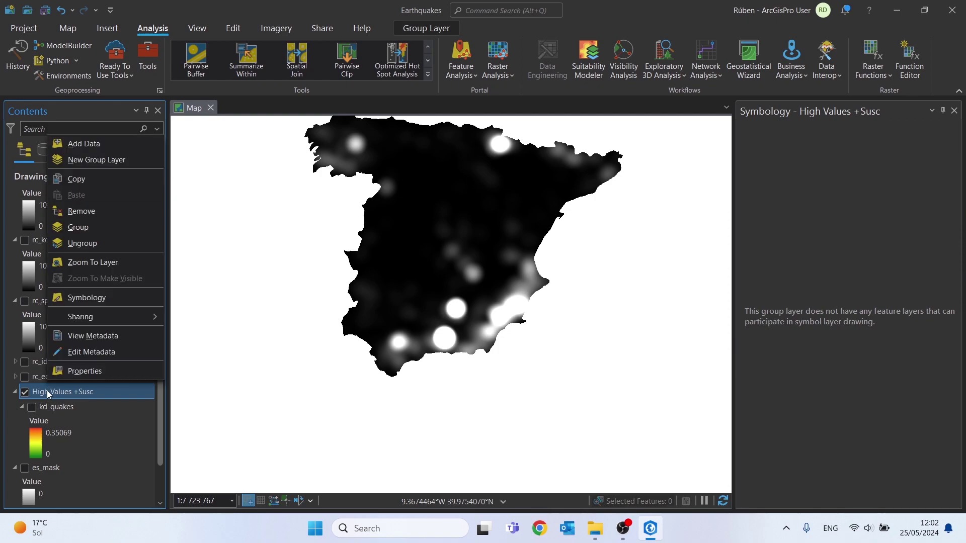
pyautogui.click(74, 210)
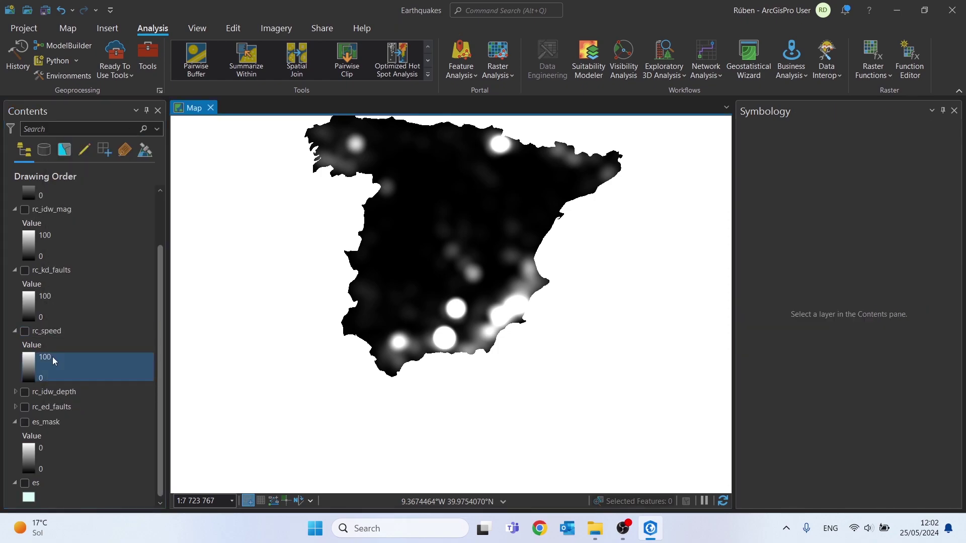
# Step: Collapse the es_mask and es legends and make all six rescaled rc_ layers visible with their legends expanded
pyautogui.click(15, 424)
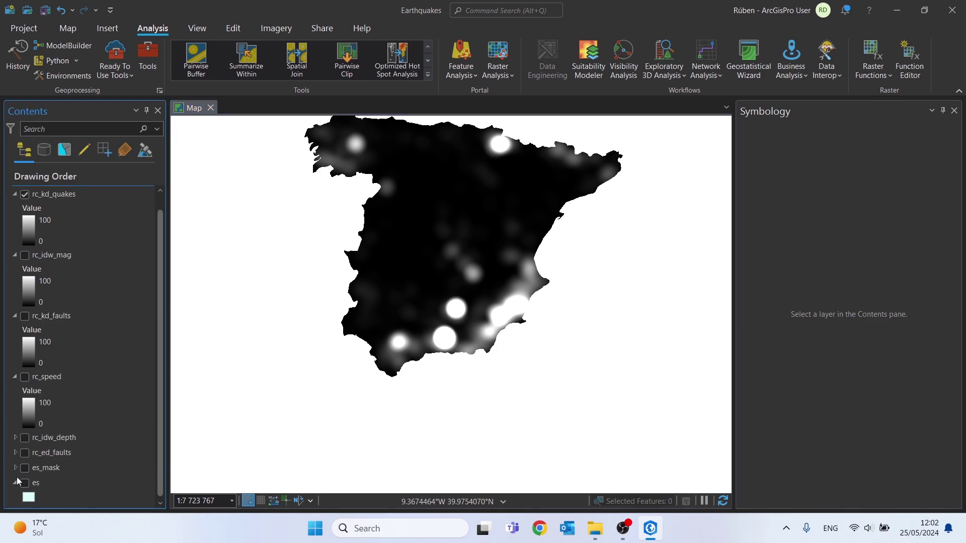
pyautogui.click(15, 482)
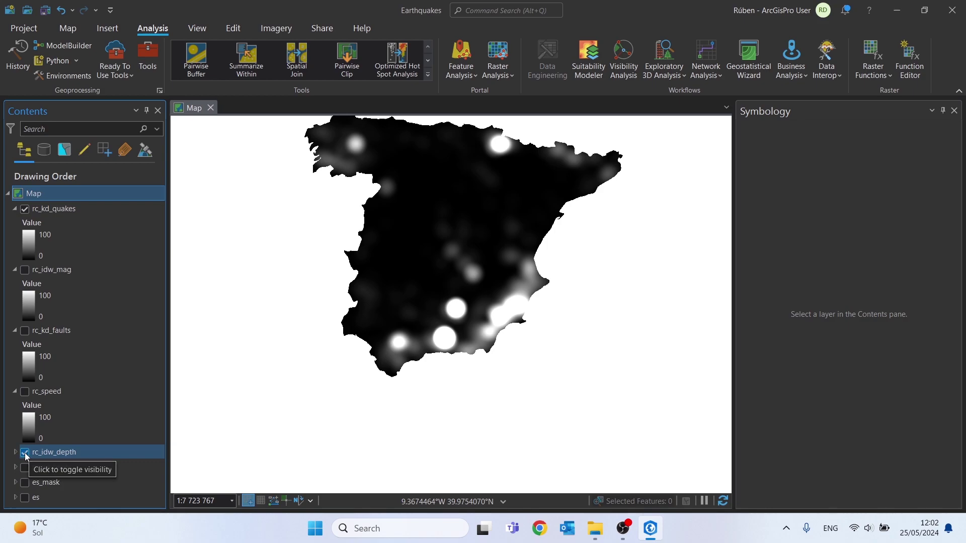
pyautogui.click(25, 468)
pyautogui.click(25, 331)
pyautogui.click(25, 269)
pyautogui.click(24, 391)
pyautogui.click(15, 452)
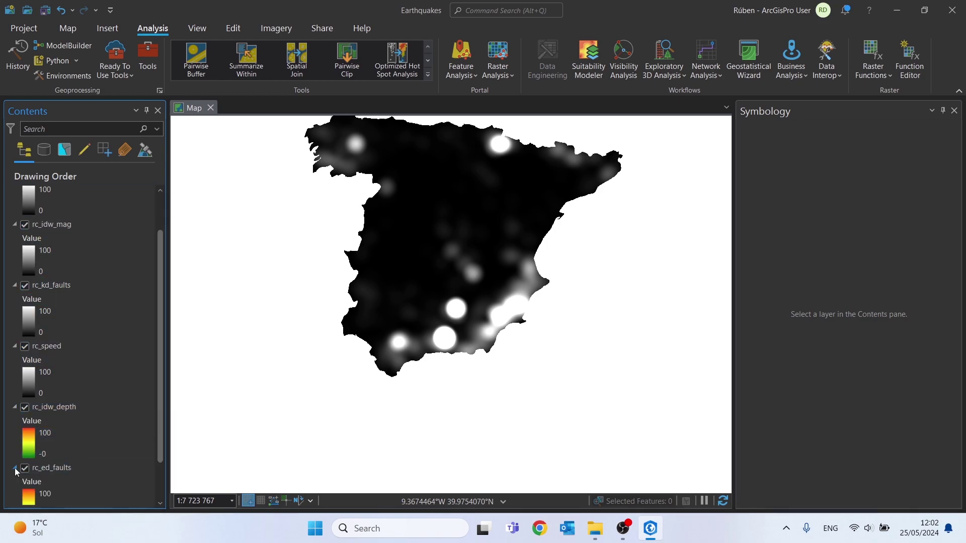
pyautogui.scroll(2, 126, 233)
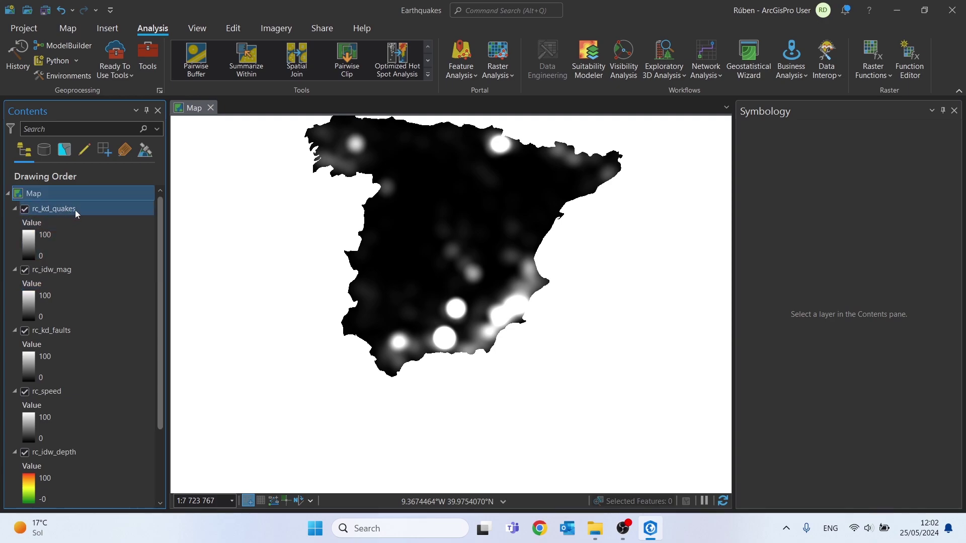
# Step: Start a new Raster Calculator expression that adds rc_kd_quakes and rc_idw_mag, ending with a plus sign
pyautogui.click(67, 28)
pyautogui.click(152, 27)
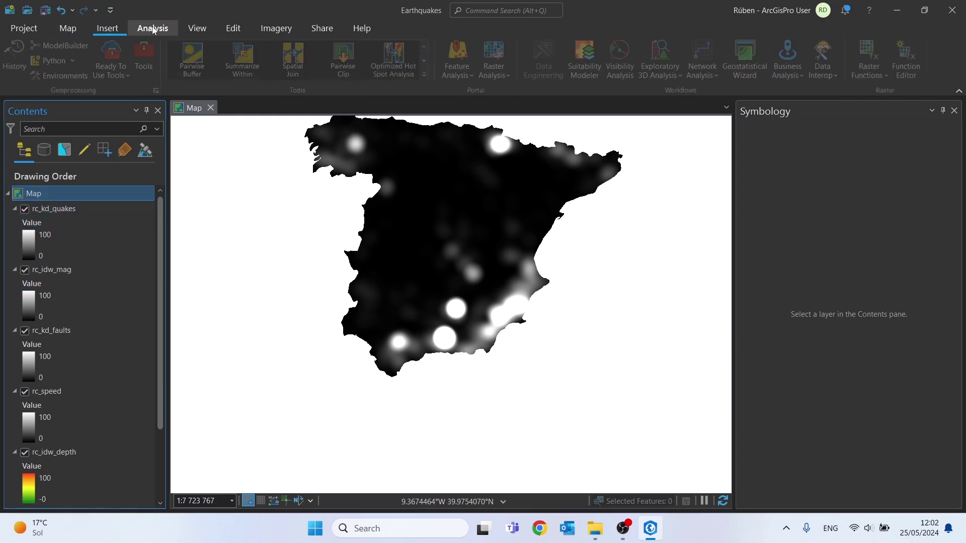
pyautogui.click(428, 77)
pyautogui.click(249, 427)
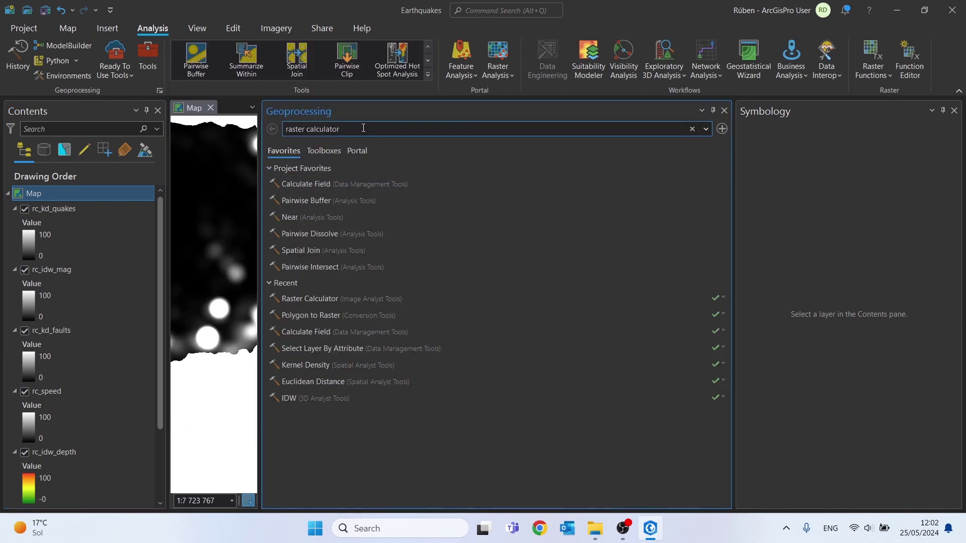
pyautogui.click(299, 298)
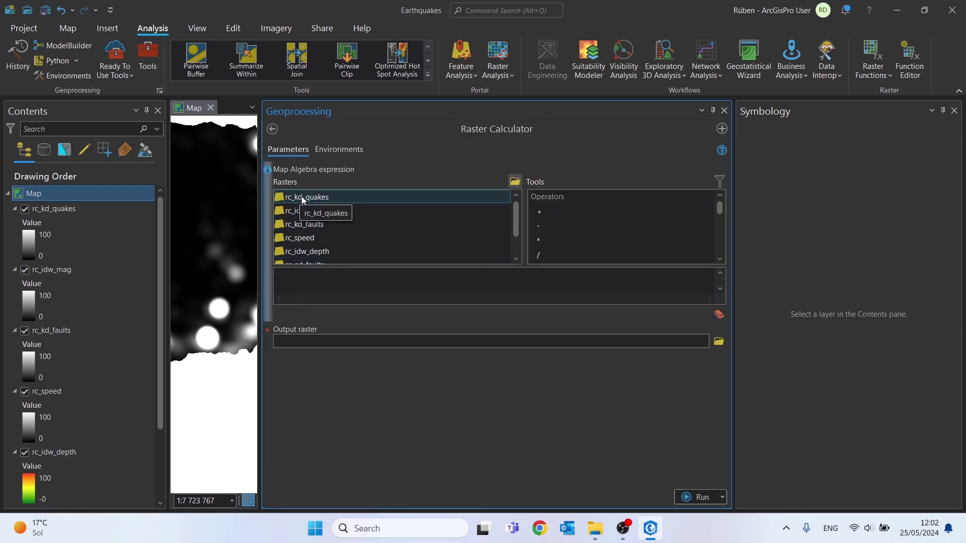
pyautogui.doubleClick(321, 198)
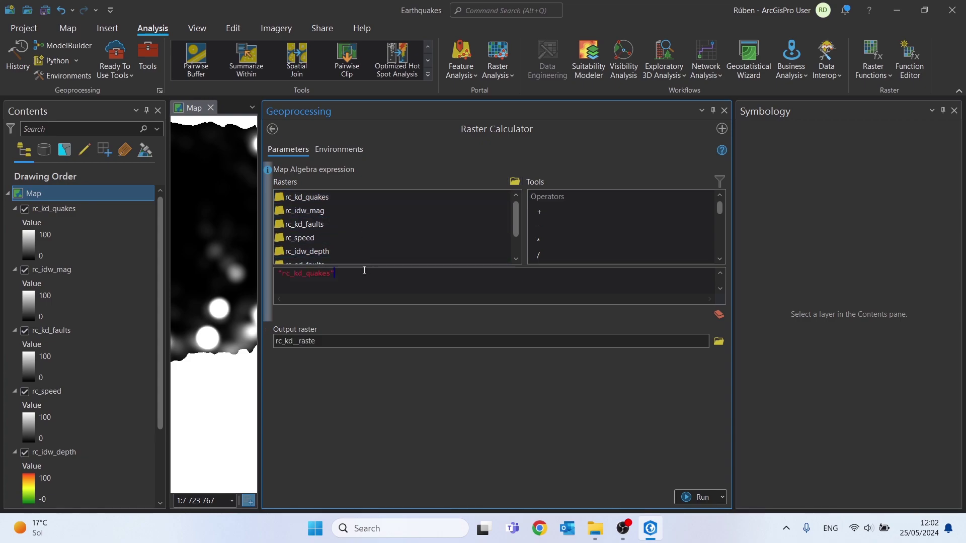
pyautogui.doubleClick(322, 210)
pyautogui.click(399, 277)
pyautogui.write('+')
# Step: Extend the sum expression with rc_kd_faults, rc_speed, rc_idw_depth and rc_ed_faults, joined by plus signs
pyautogui.click(302, 224)
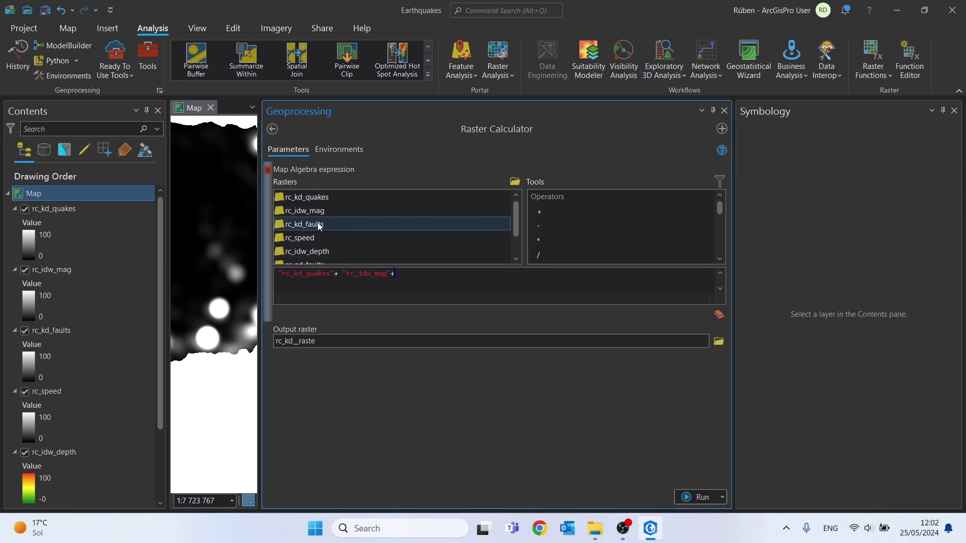
pyautogui.doubleClick(308, 224)
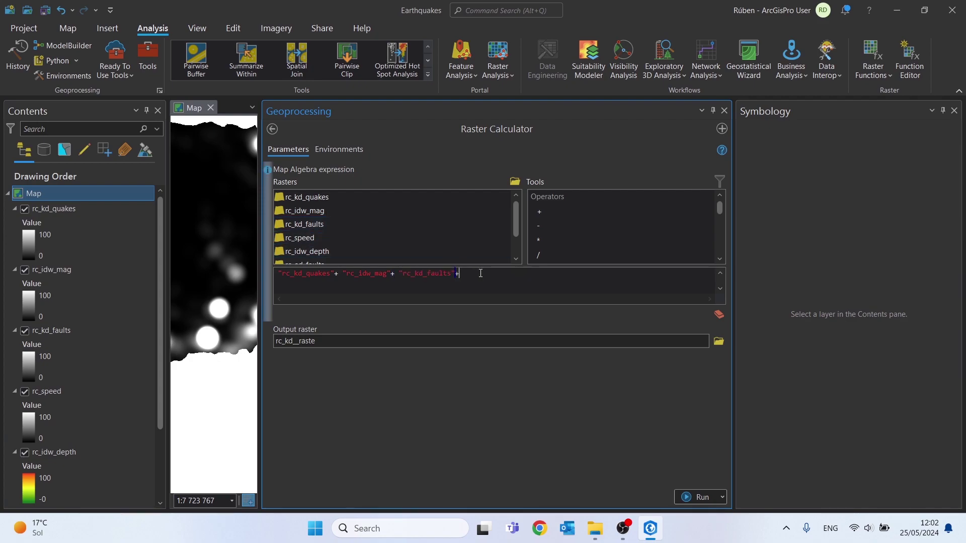
pyautogui.click(306, 238)
pyautogui.doubleClick(306, 238)
pyautogui.write('+')
pyautogui.click(328, 252)
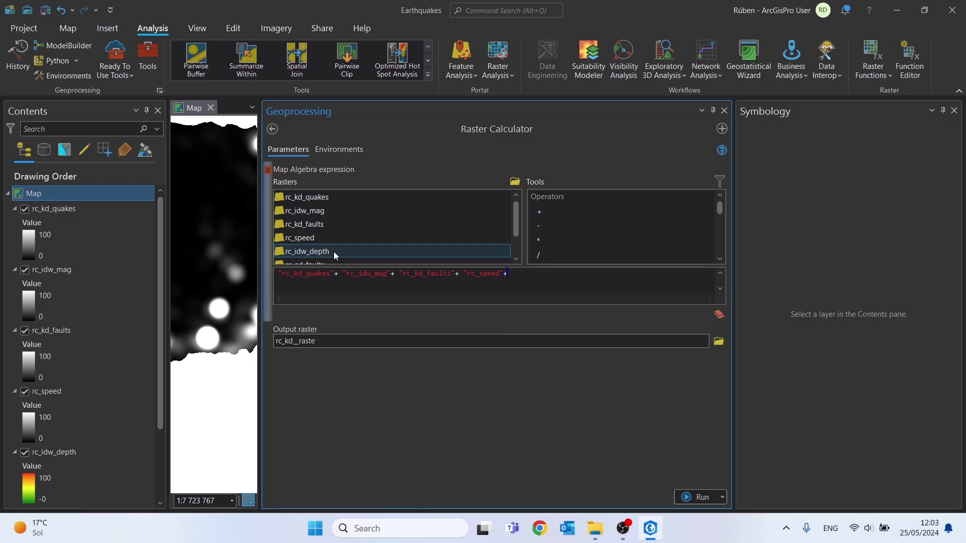
pyautogui.doubleClick(328, 251)
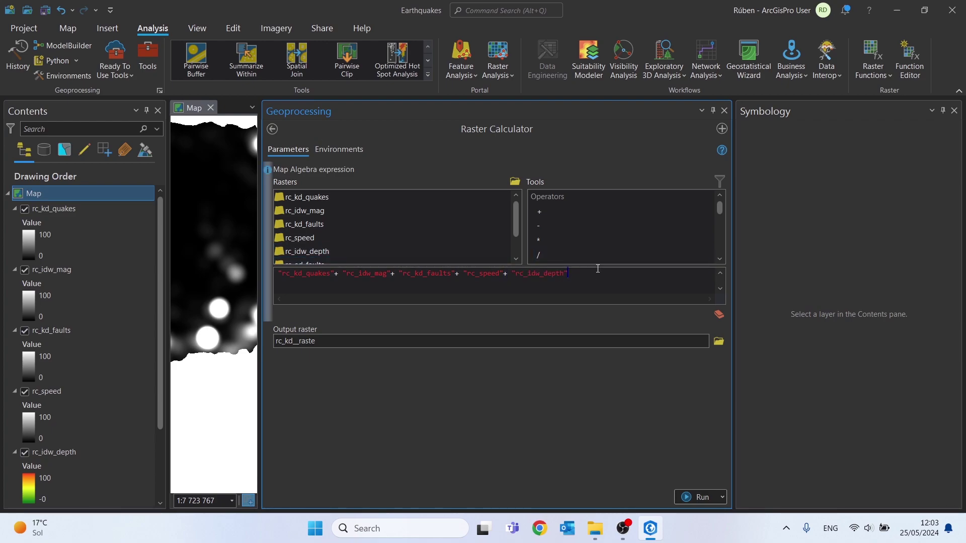
pyautogui.click(517, 259)
pyautogui.click(517, 259)
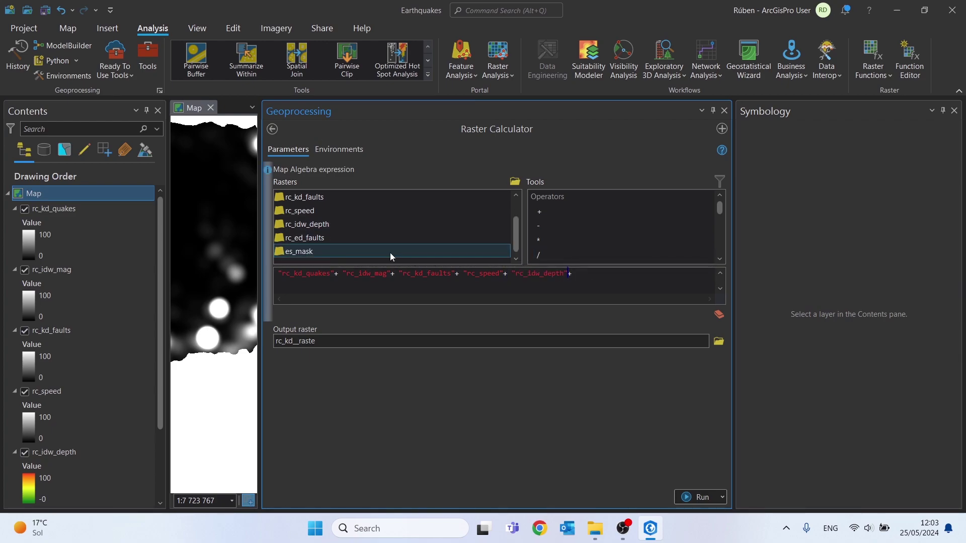
pyautogui.click(331, 239)
pyautogui.doubleClick(331, 238)
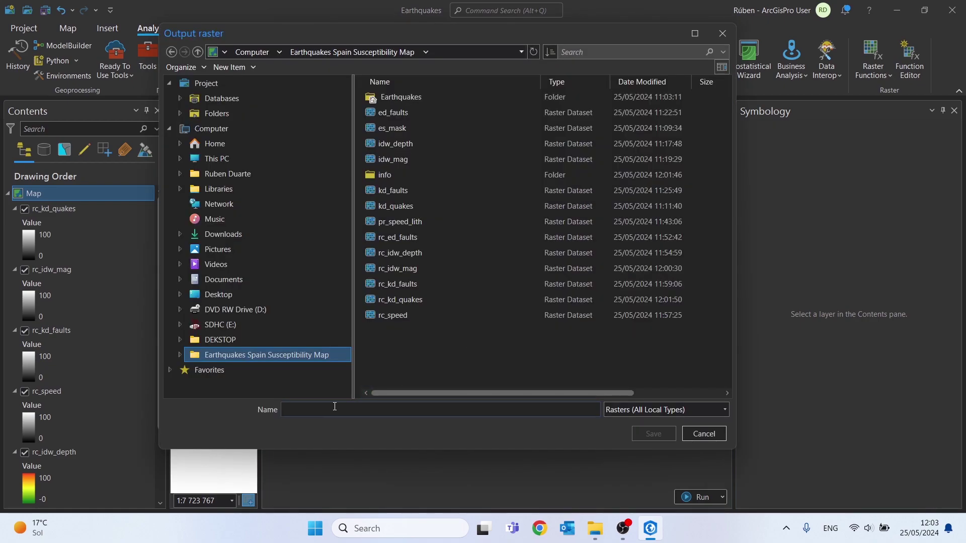
# Step: Save the output raster in the Earthquakes Spain Susceptibility Map folder and shorten its name to sum_var
pyautogui.write('sum_')
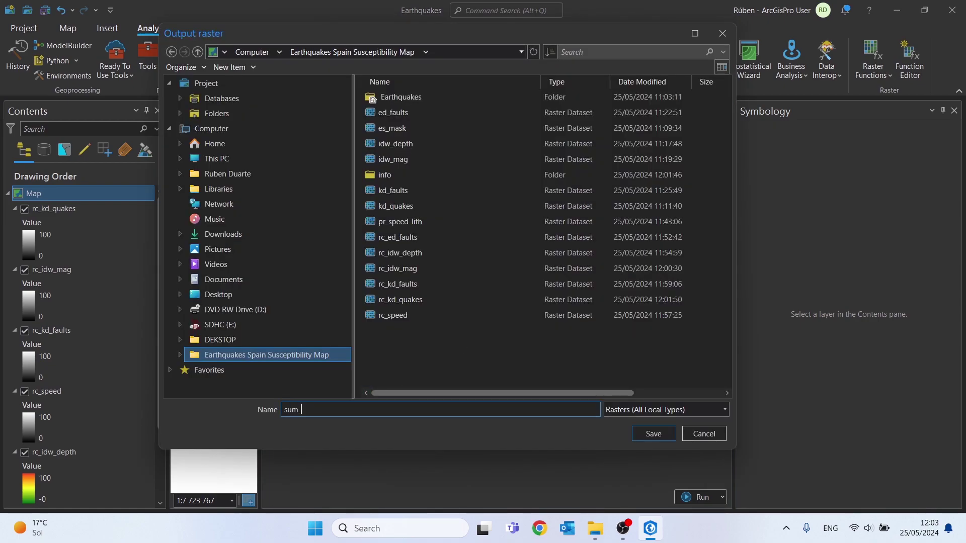
pyautogui.write('var_quakes')
pyautogui.click(649, 434)
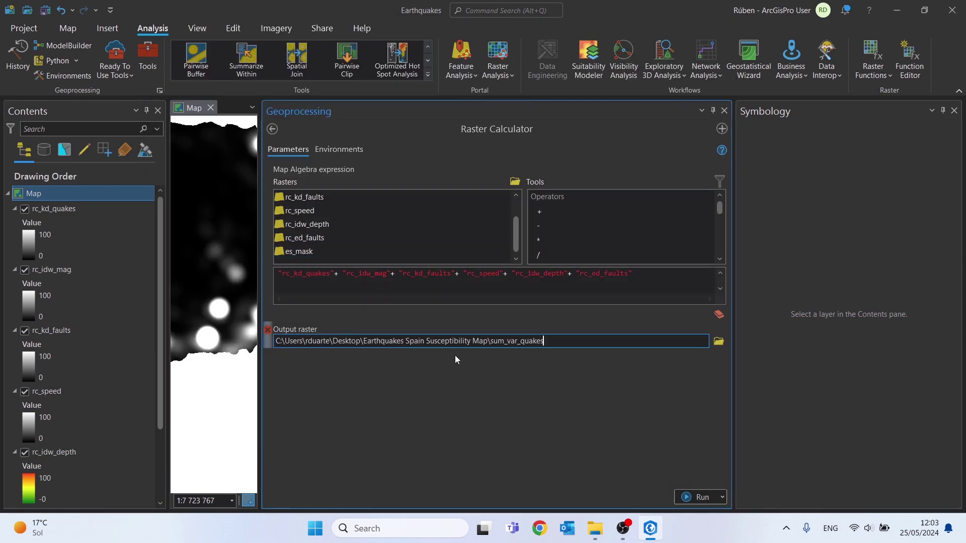
pyautogui.press('BackSpace')
pyautogui.press('BackSpace')
pyautogui.press('BackSpace')
pyautogui.press('BackSpace')
pyautogui.press('BackSpace')
pyautogui.press('BackSpace')
pyautogui.press('BackSpace')
# Step: Set the output coordinate system to Madrid_1870_Madrid_Spain and take the processing extent from a map layer (94351.33, 156870.57 to 1231753.58, 1040091.65)
pyautogui.click(336, 149)
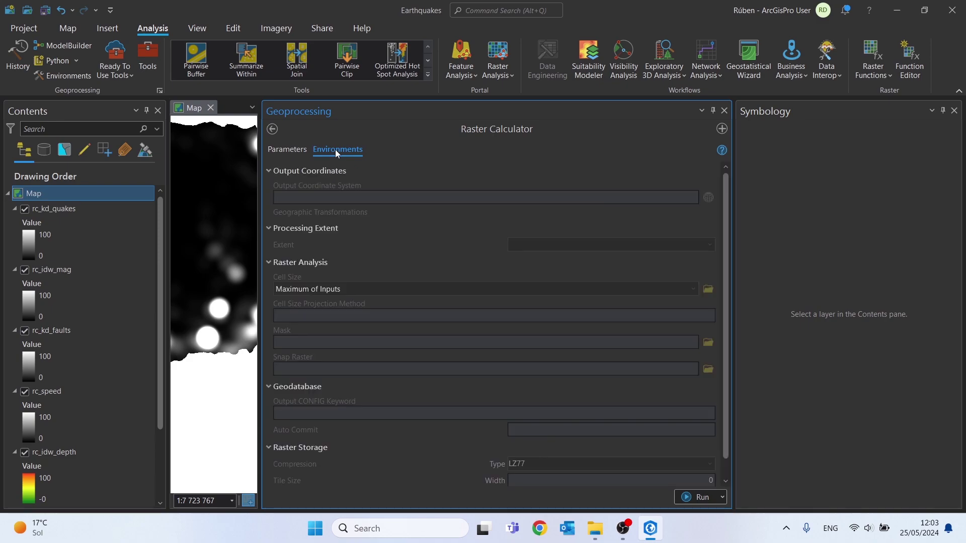
pyautogui.click(694, 197)
pyautogui.click(336, 210)
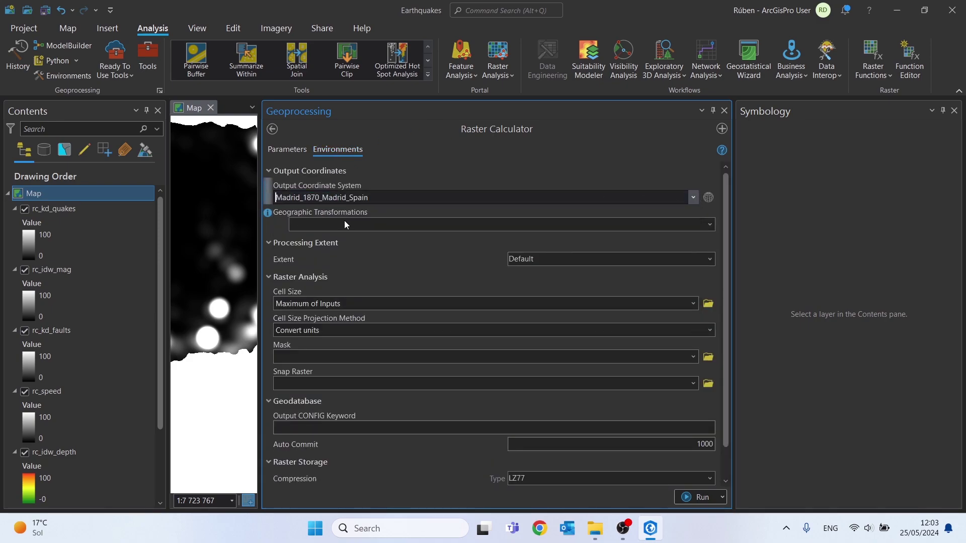
pyautogui.click(665, 258)
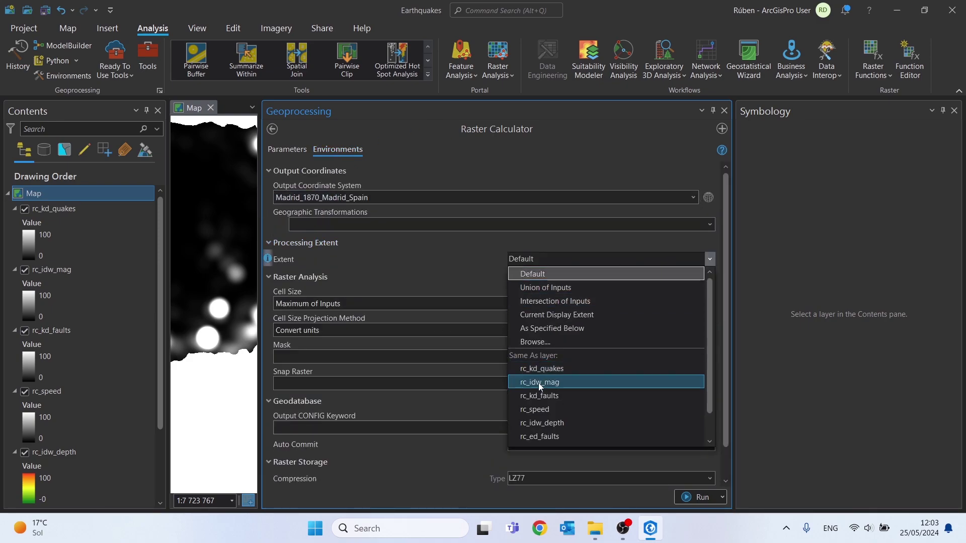
pyautogui.scroll(-1, 538, 388)
pyautogui.click(535, 437)
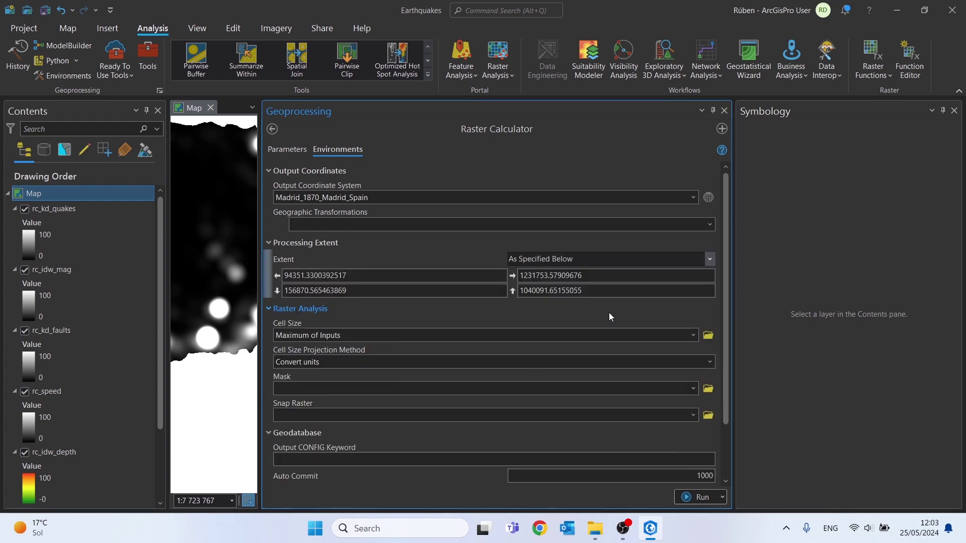
# Step: Set es_mask as both the mask and the snap raster in the Raster Calculator environment settings
pyautogui.scroll(-3, 725, 313)
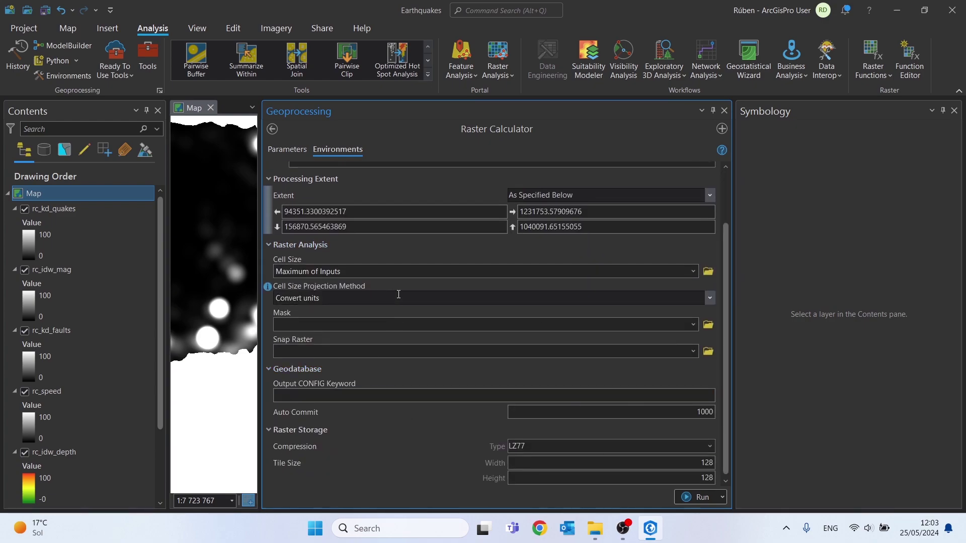
pyautogui.click(693, 325)
pyautogui.click(383, 395)
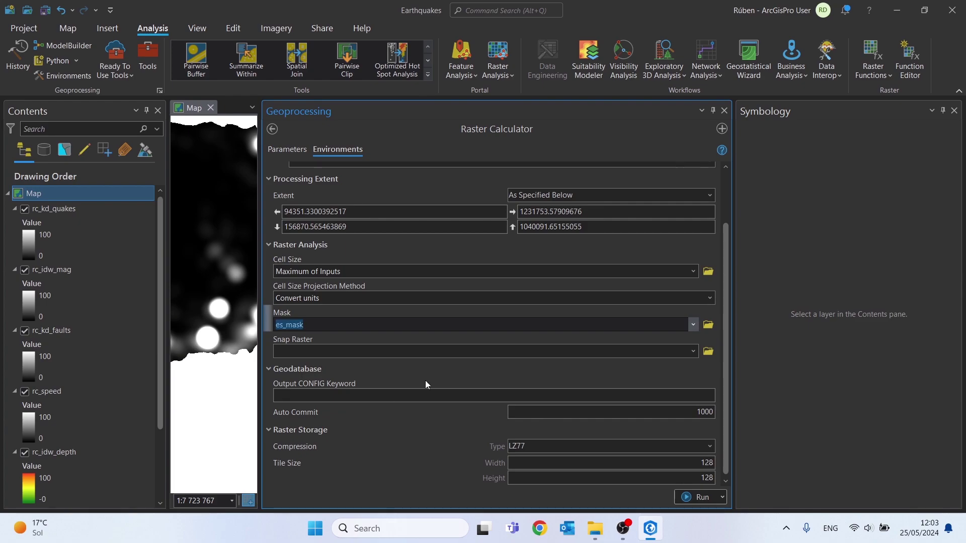
pyautogui.click(695, 352)
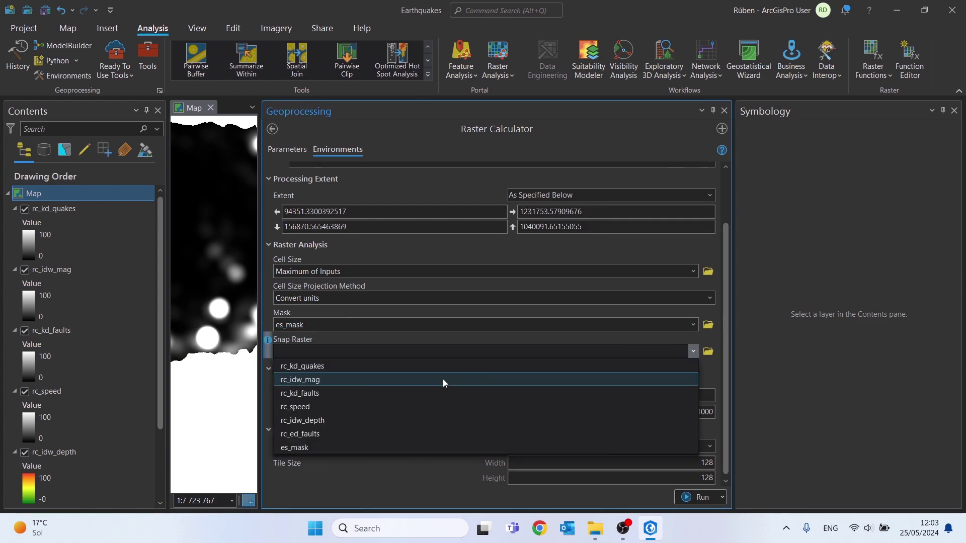
pyautogui.click(307, 446)
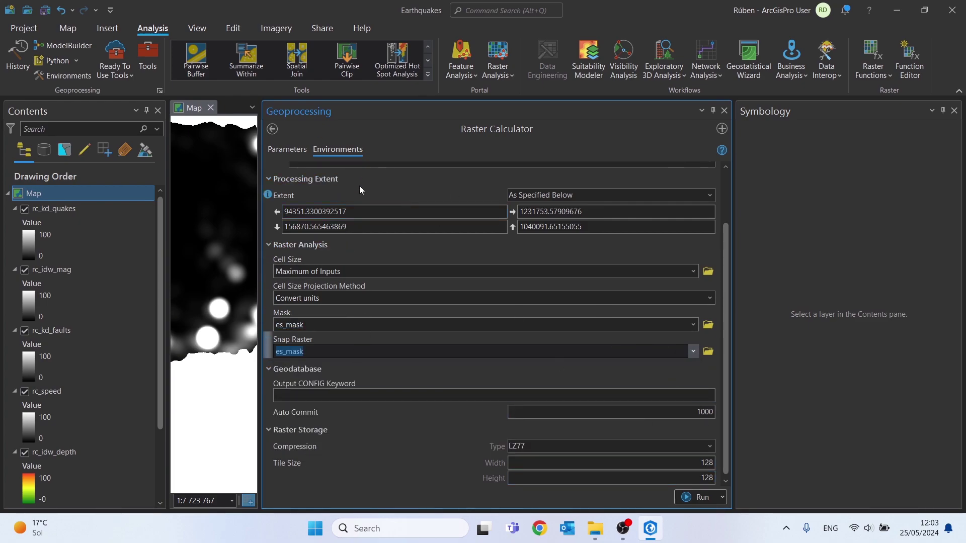
# Step: Run Raster Calculator to create the sum_var raster, close the tool and centre Spain in the map view
pyautogui.click(286, 149)
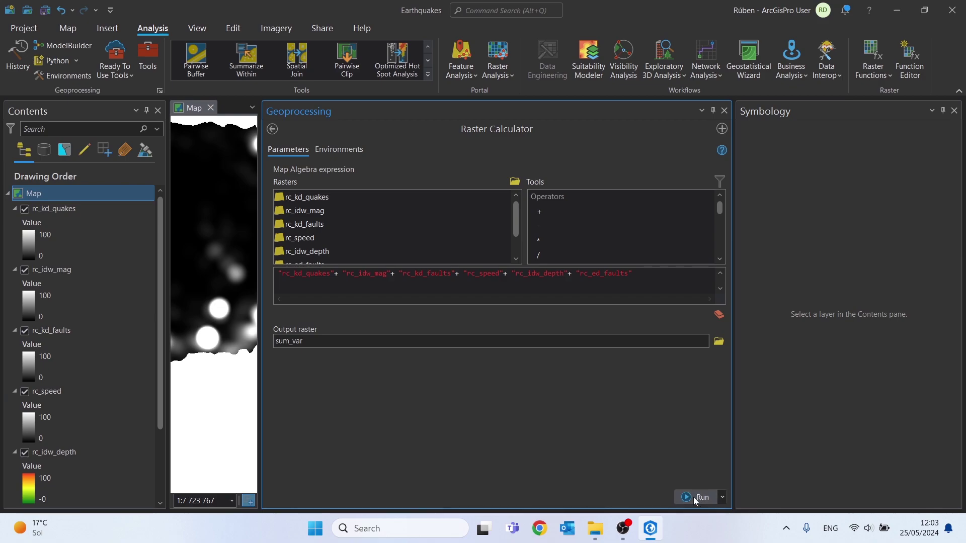
pyautogui.click(694, 498)
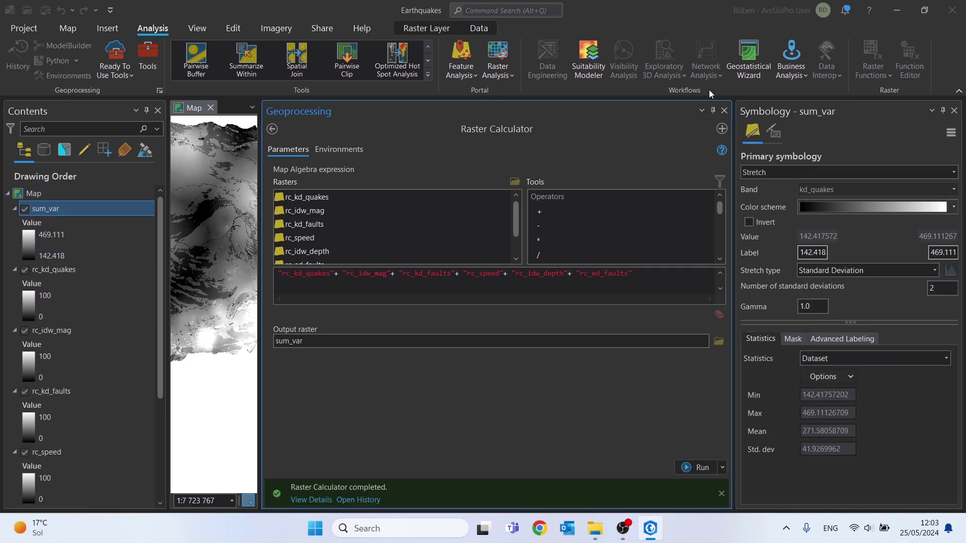
pyautogui.click(725, 110)
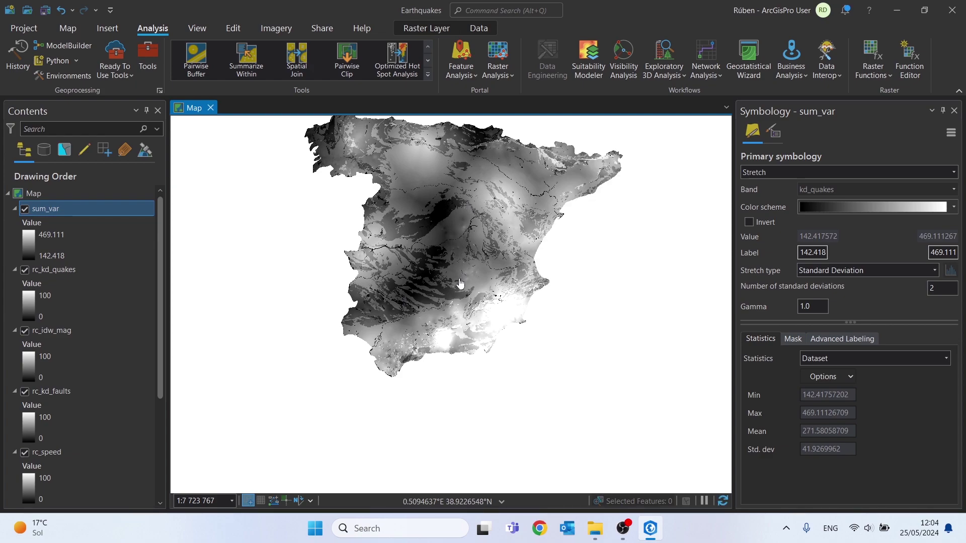
pyautogui.moveTo(498, 242); pyautogui.dragTo(409, 287)
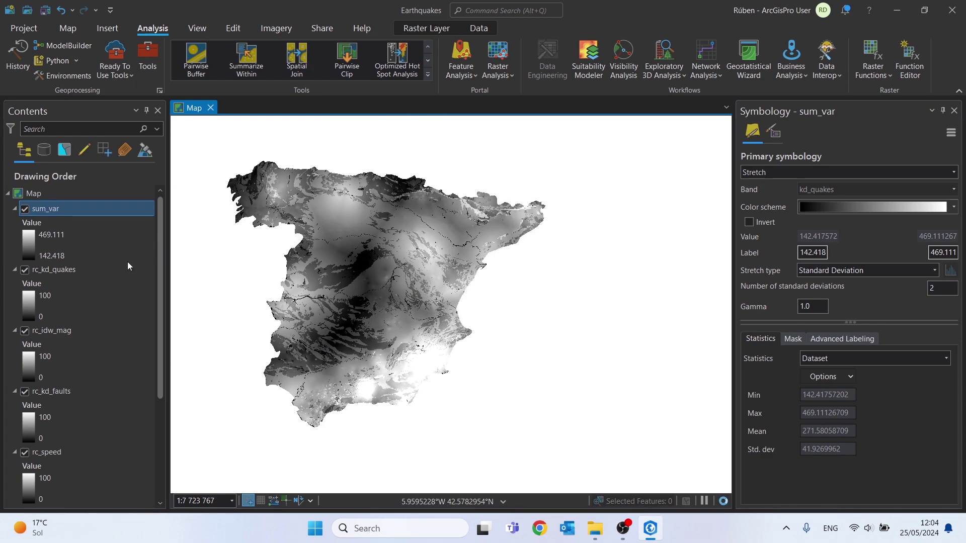
# Step: Apply the green-yellow-red colour scheme to the stretched symbology of the sum_var layer
pyautogui.click(69, 258)
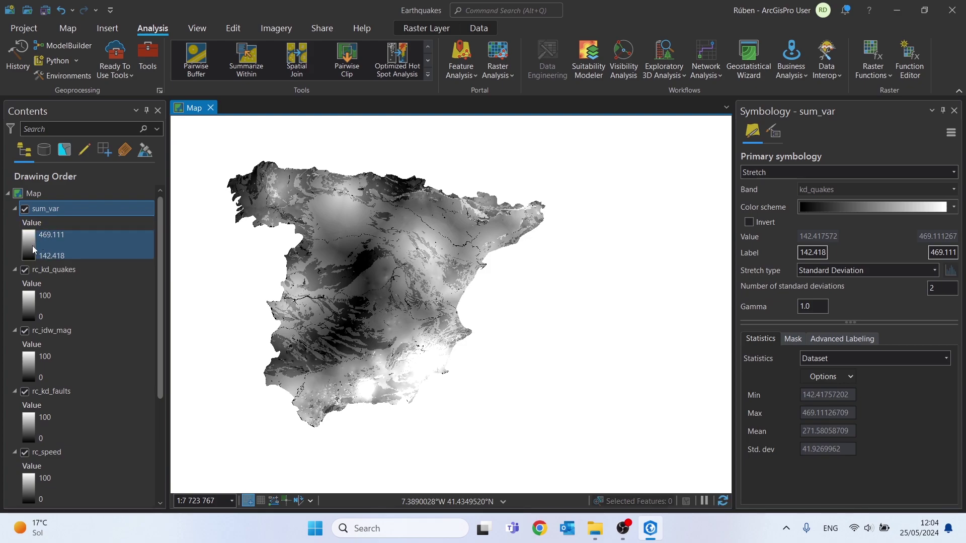
pyautogui.rightClick(48, 209)
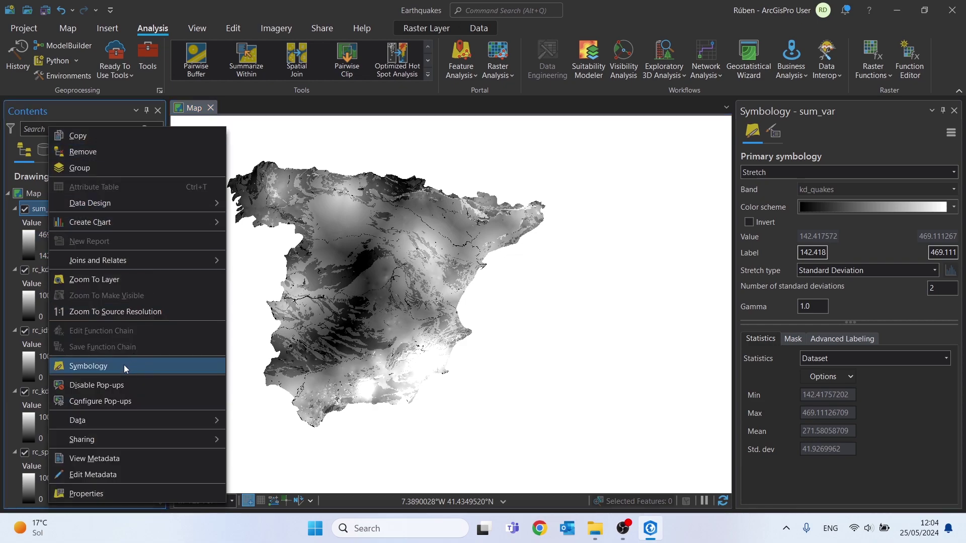
pyautogui.click(124, 364)
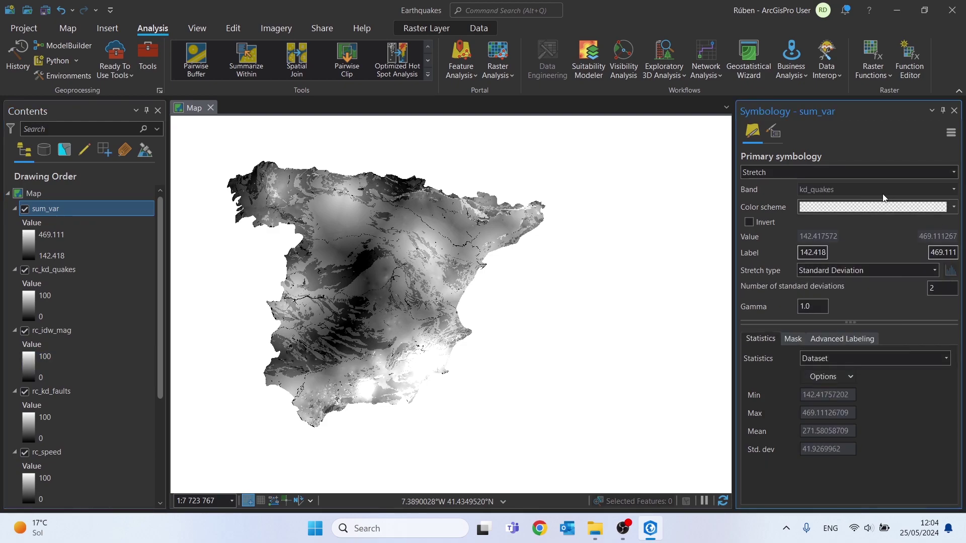
pyautogui.click(839, 207)
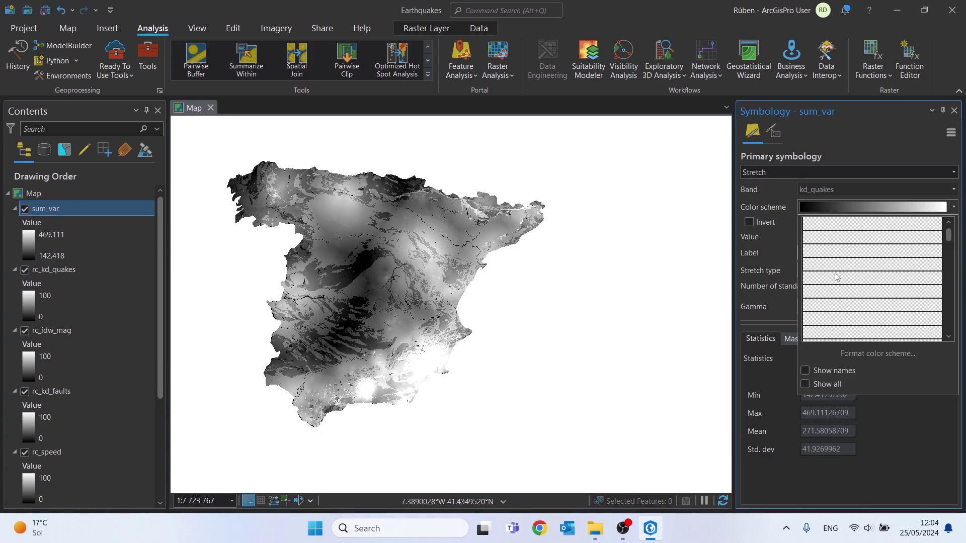
pyautogui.scroll(-2, 866, 310)
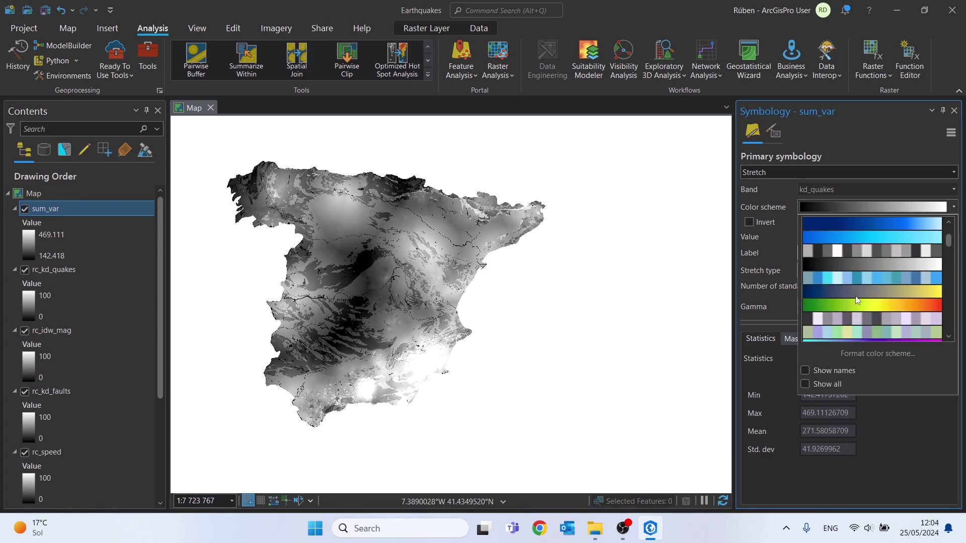
pyautogui.click(857, 296)
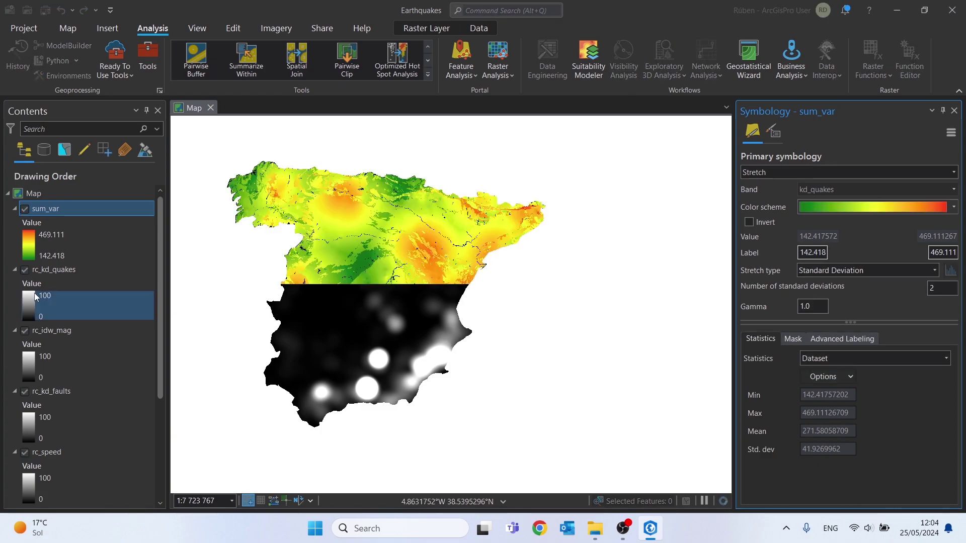
# Step: Hide the rc_kd_quakes, rc_idw_mag, rc_kd_faults, rc_speed, rc_idw_depth and rc_ed_faults layers, keeping sum_var displayed
pyautogui.click(22, 271)
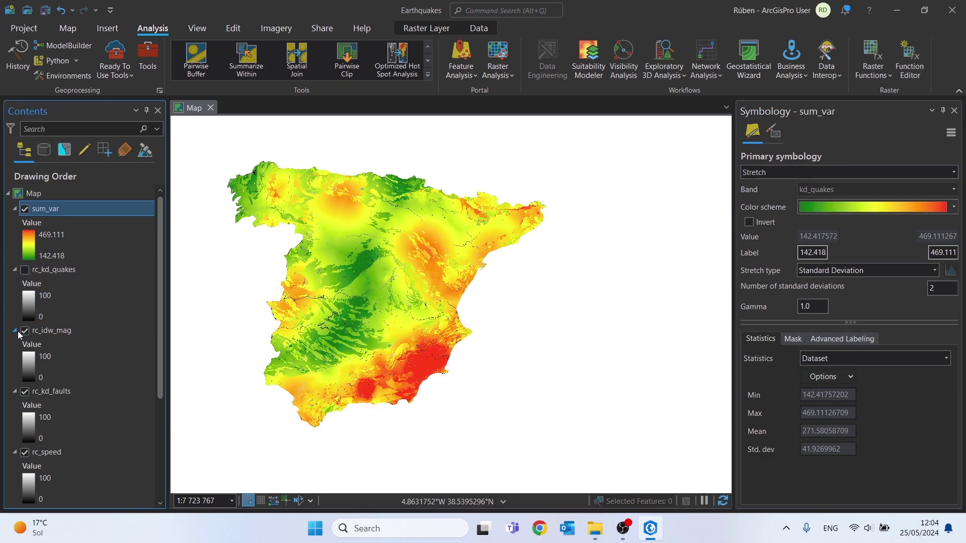
pyautogui.click(21, 331)
pyautogui.click(23, 392)
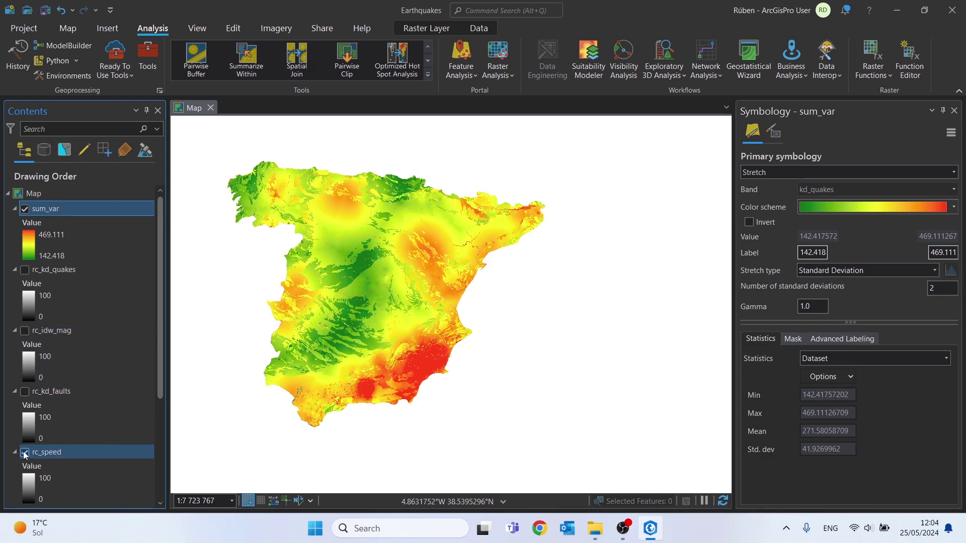
pyautogui.scroll(-1, 40, 443)
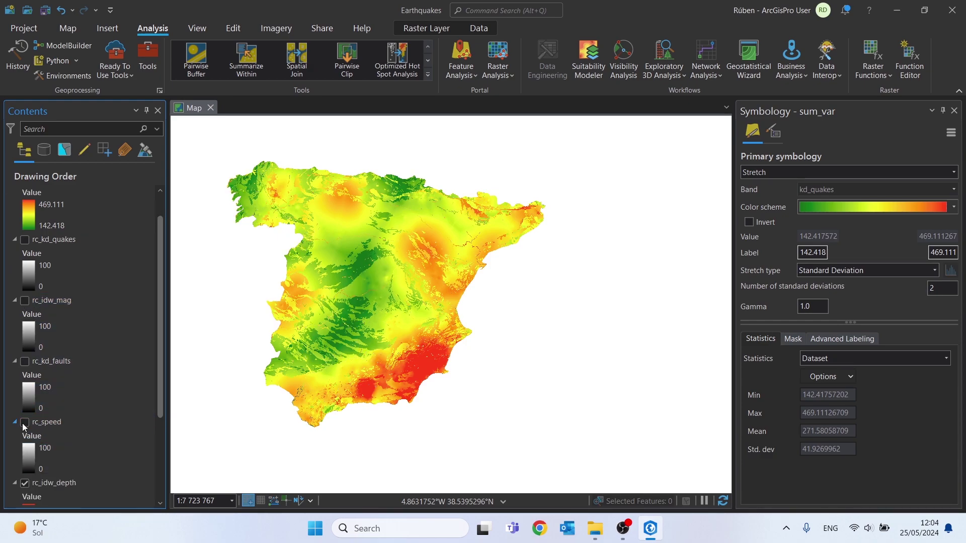
pyautogui.scroll(-1, 25, 431)
pyautogui.click(24, 453)
pyautogui.click(22, 454)
pyautogui.scroll(-2, 65, 428)
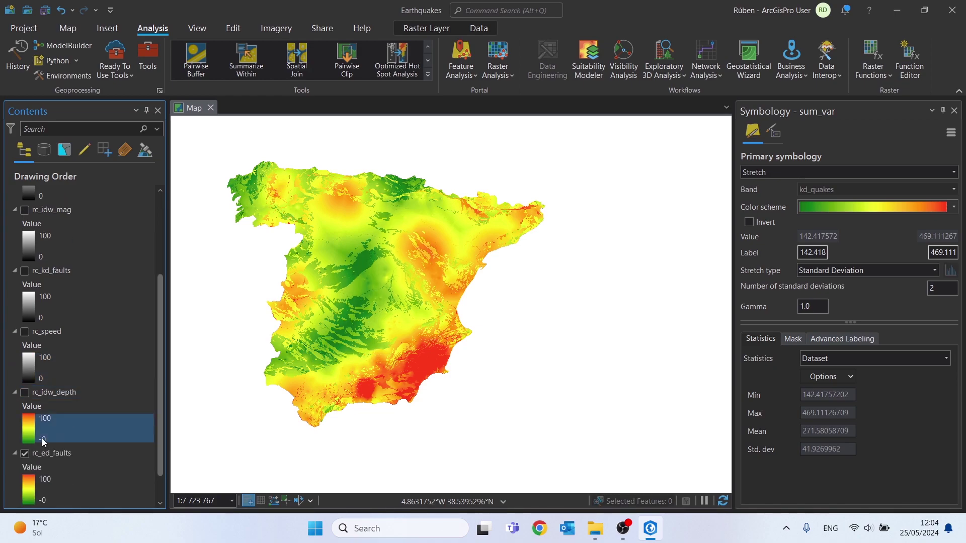
pyautogui.click(20, 455)
pyautogui.scroll(4, 76, 402)
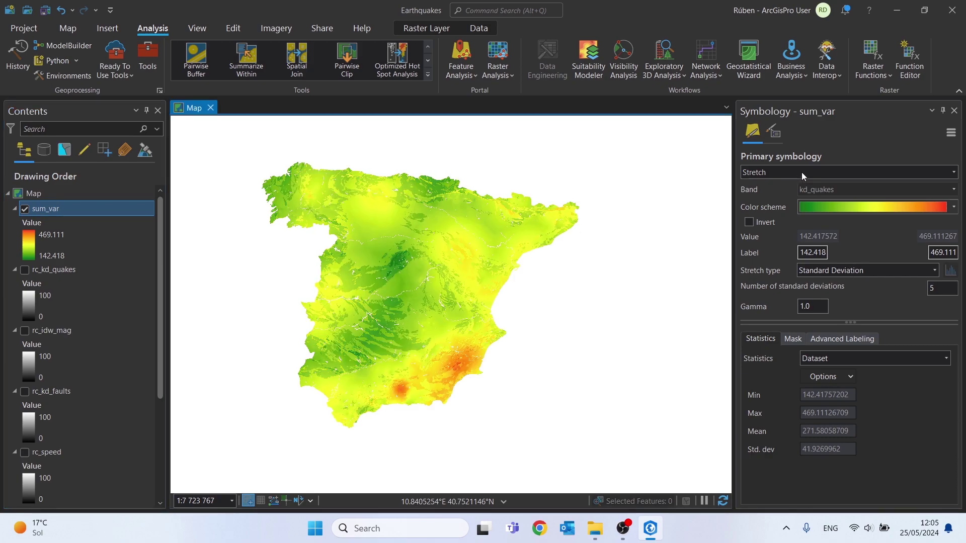
# Step: Switch the primary symbology of the sum_var layer from Stretch to Classify
pyautogui.click(802, 173)
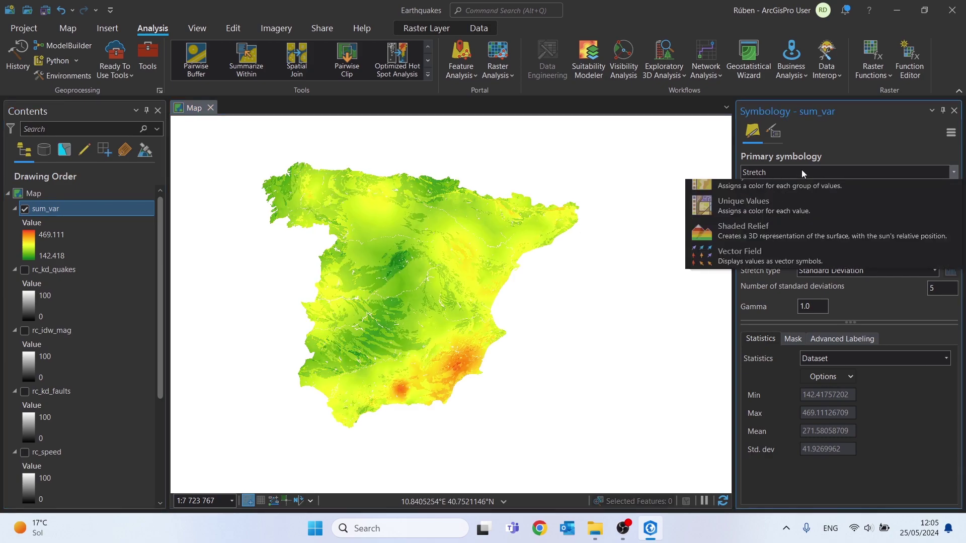
pyautogui.click(737, 255)
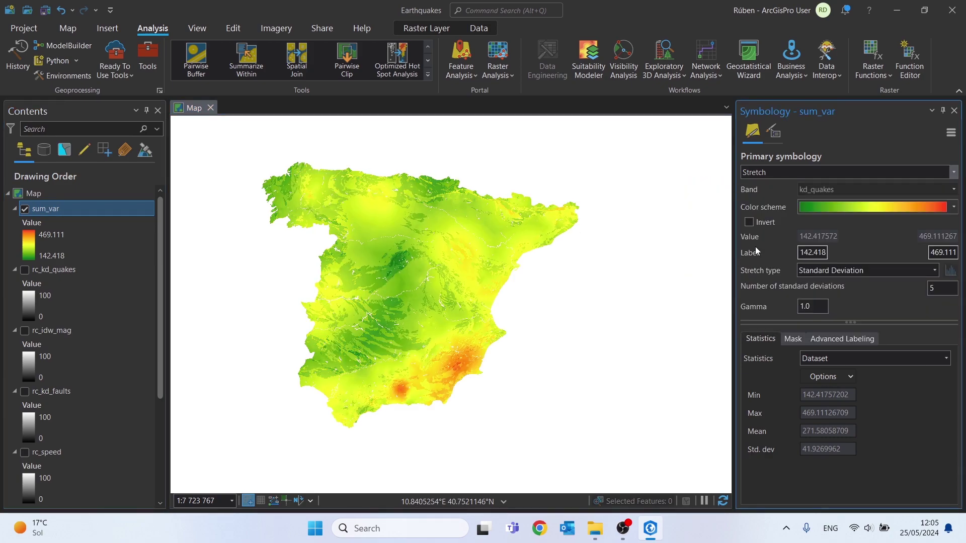
pyautogui.click(521, 283)
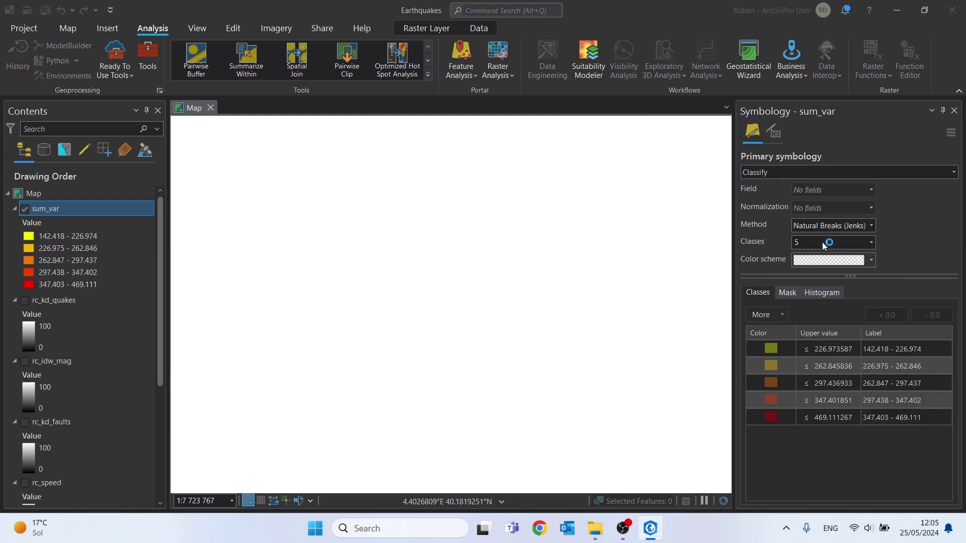
# Step: Give the sum_var classes the green-yellow-red colour scheme and set the classification method to Quantile
pyautogui.click(833, 263)
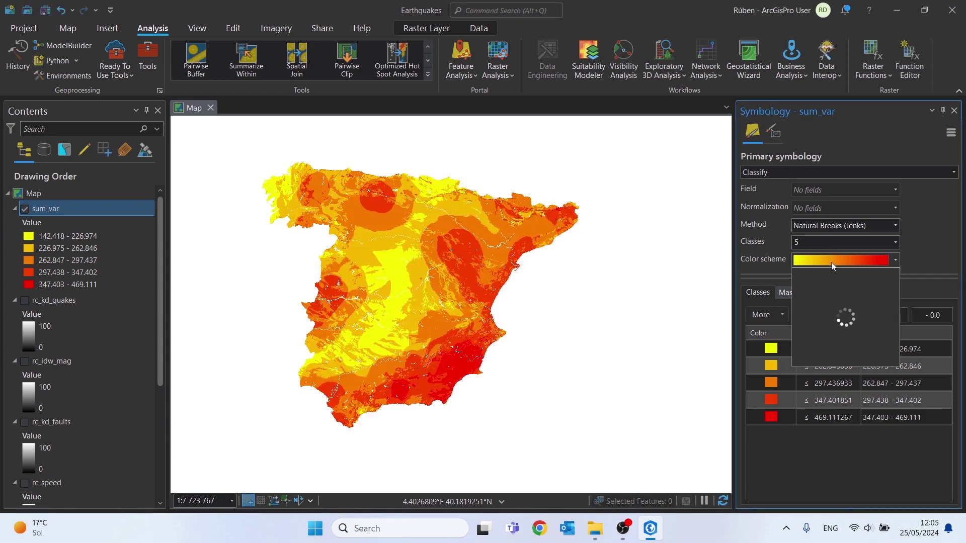
pyautogui.scroll(-4, 839, 321)
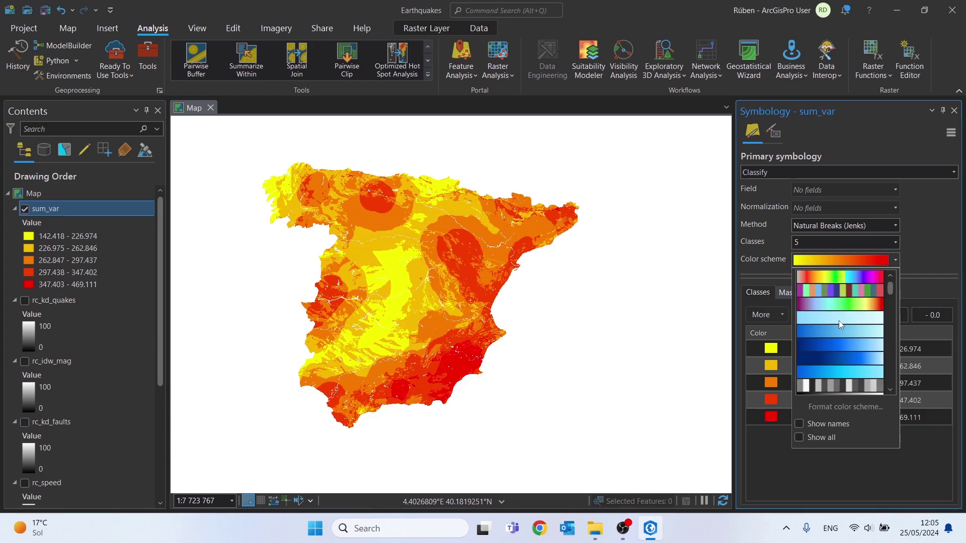
pyautogui.scroll(2, 840, 327)
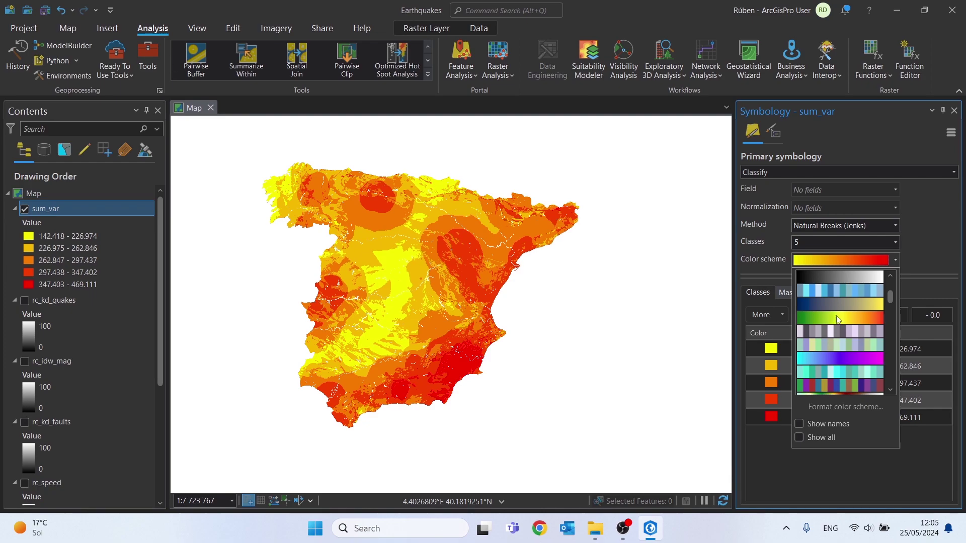
pyautogui.click(820, 318)
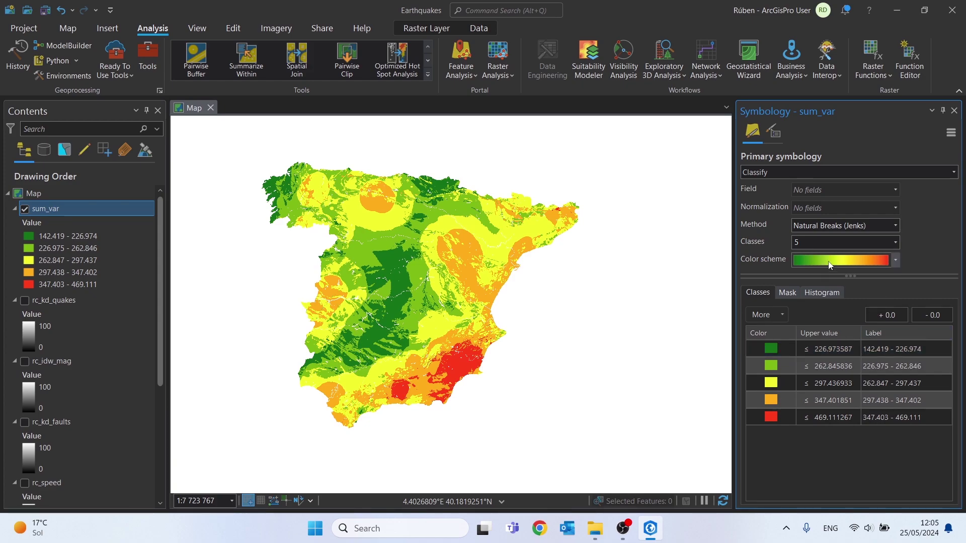
pyautogui.click(846, 225)
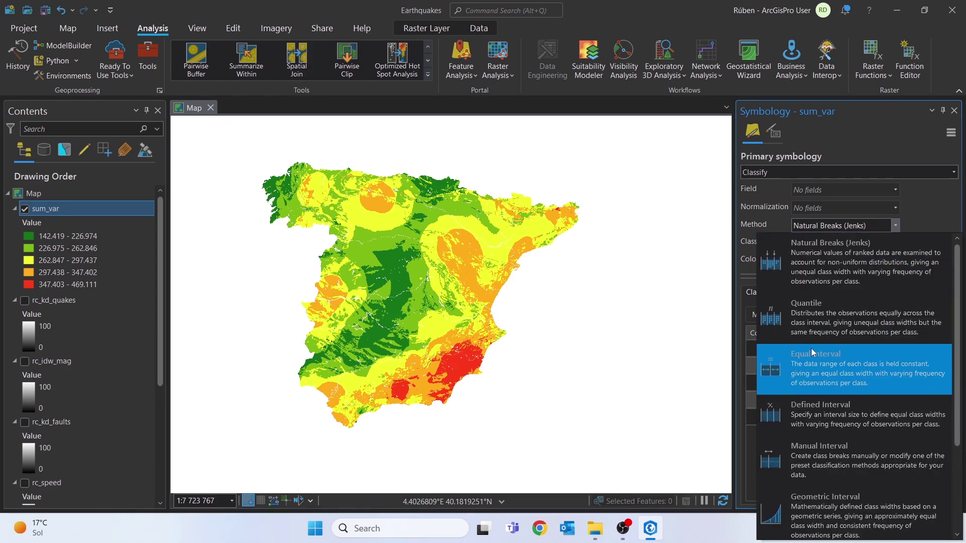
pyautogui.click(807, 315)
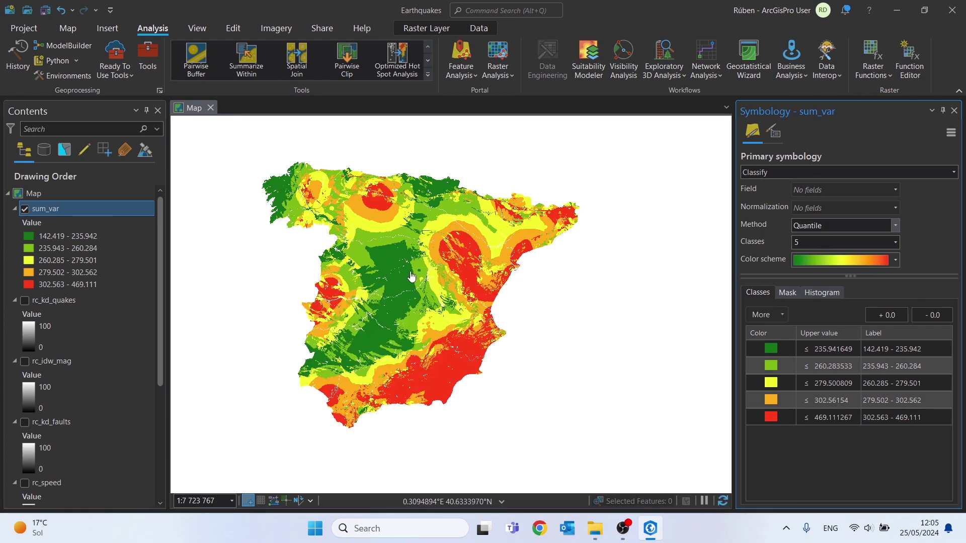
# Step: Label the lowest sum_var class Very Low and the second class Low
pyautogui.click(851, 347)
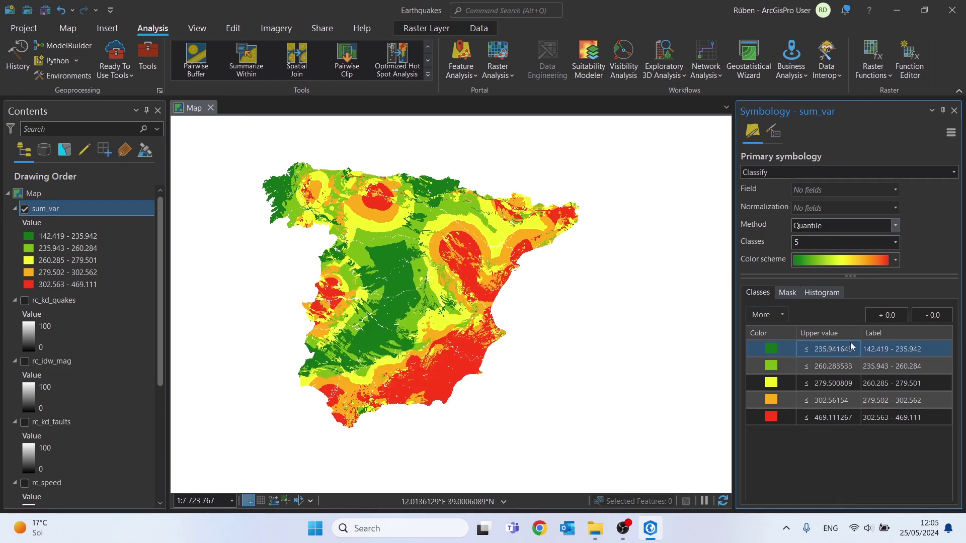
pyautogui.click(880, 350)
pyautogui.write('Very Low')
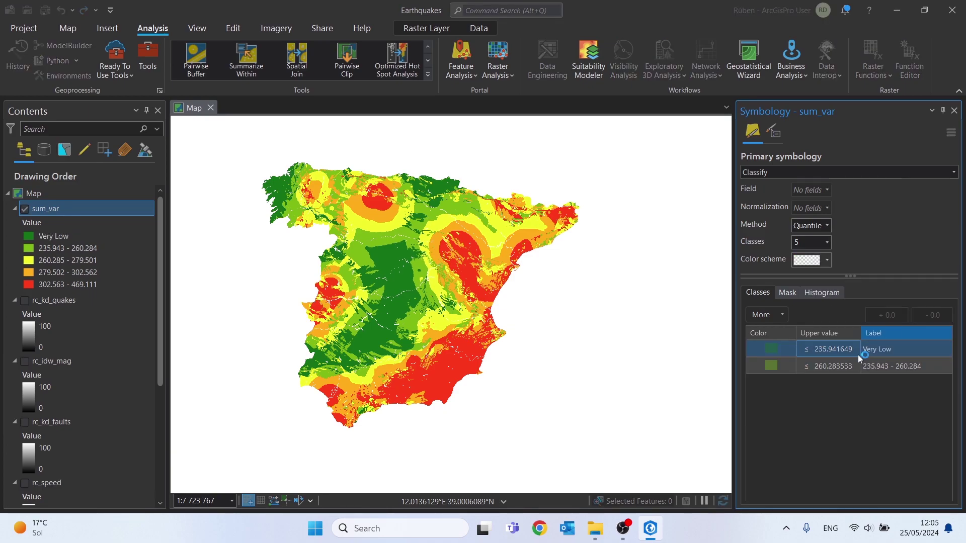
pyautogui.click(885, 366)
pyautogui.click(886, 366)
pyautogui.write('Low')
pyautogui.press('Return')
# Step: Label the third, yellow sum_var class Medium
pyautogui.click(922, 386)
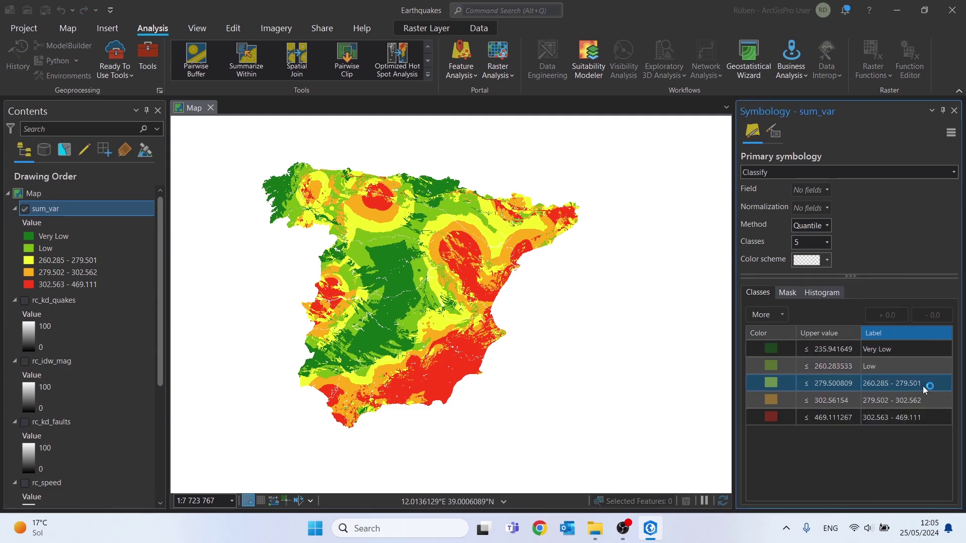
pyautogui.click(923, 386)
pyautogui.write('M')
pyautogui.write('oder')
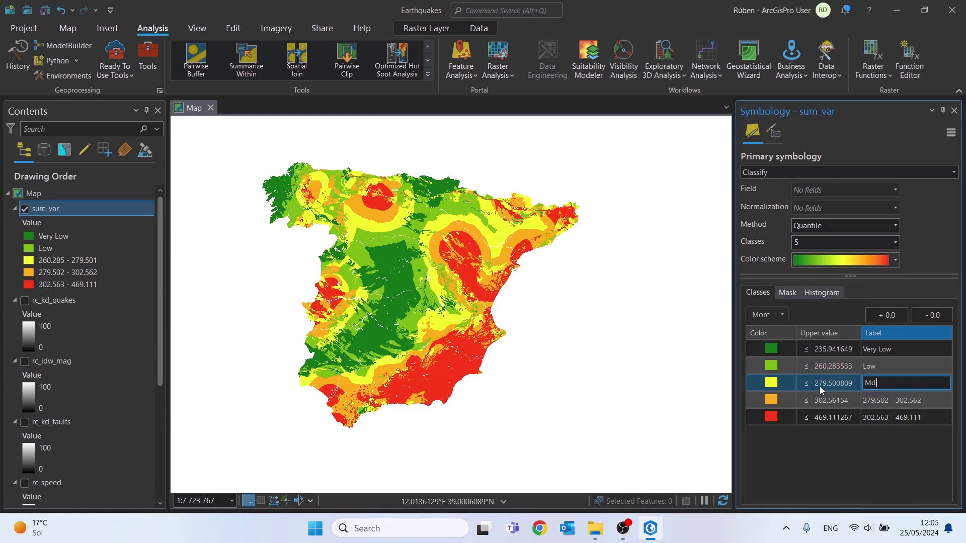
pyautogui.press('BackSpace')
pyautogui.press('BackSpace')
pyautogui.press('BackSpace')
pyautogui.press('BackSpace')
pyautogui.write('edium')
pyautogui.press('Return')
# Step: Label the orange sum_var class High and the red class Very High
pyautogui.click(884, 401)
pyautogui.click(884, 402)
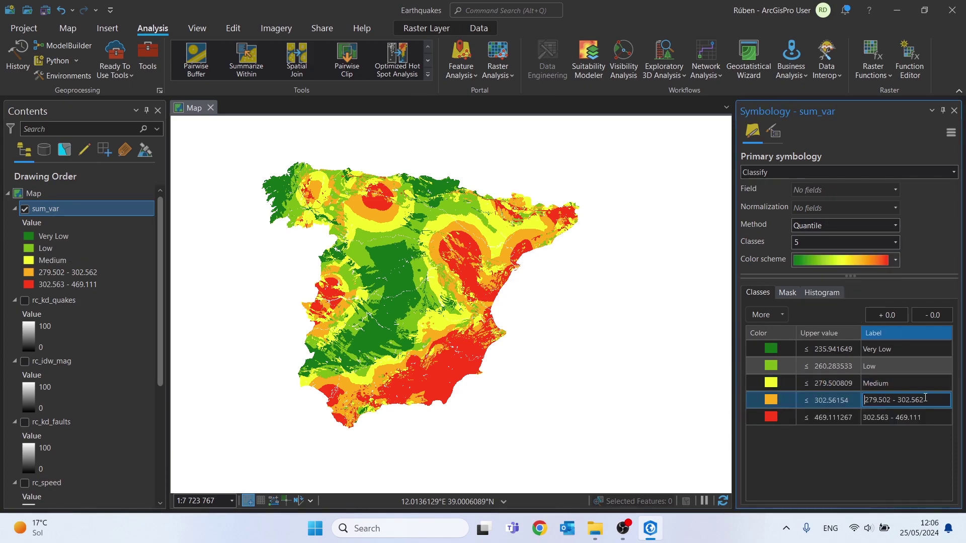
pyautogui.write('High')
pyautogui.press('Return')
pyautogui.click(914, 418)
pyautogui.click(913, 418)
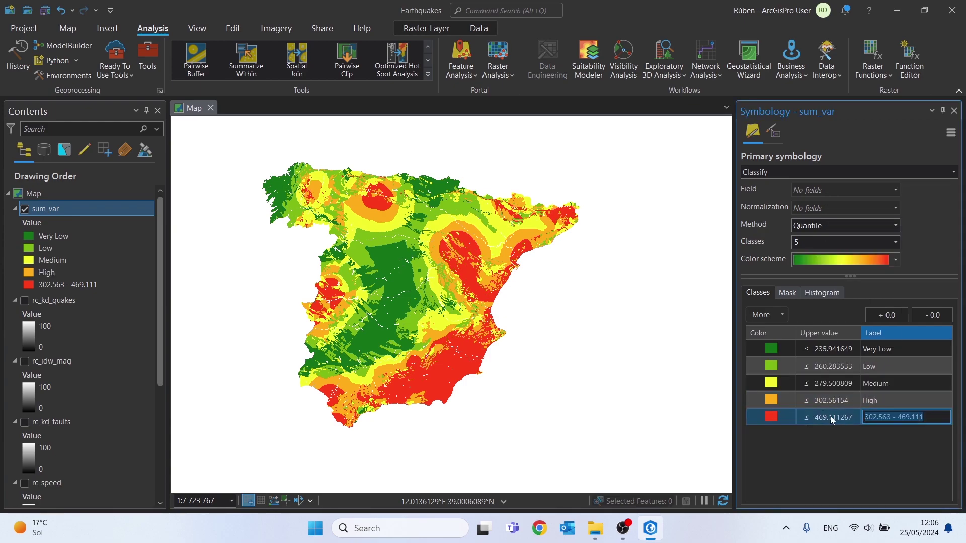
pyautogui.write('Very High')
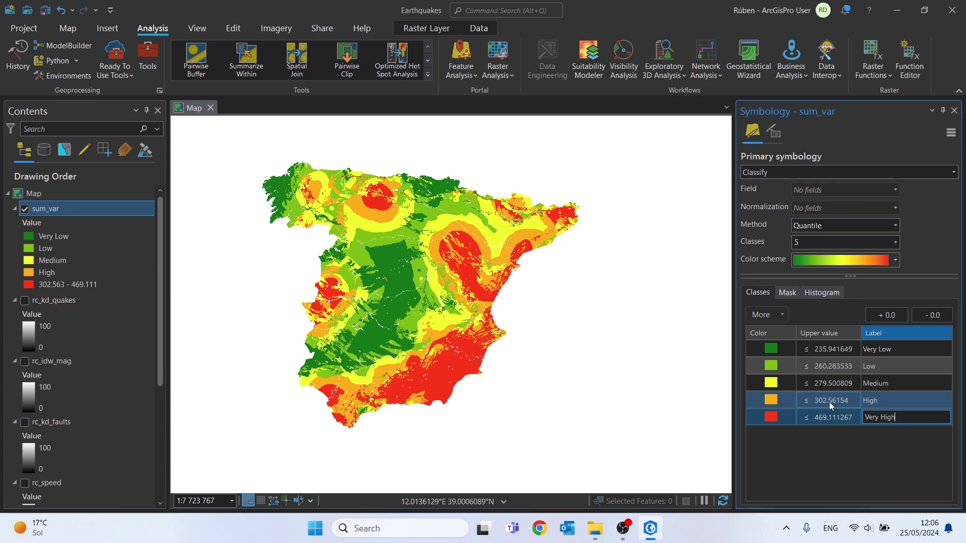
pyautogui.press('Return')
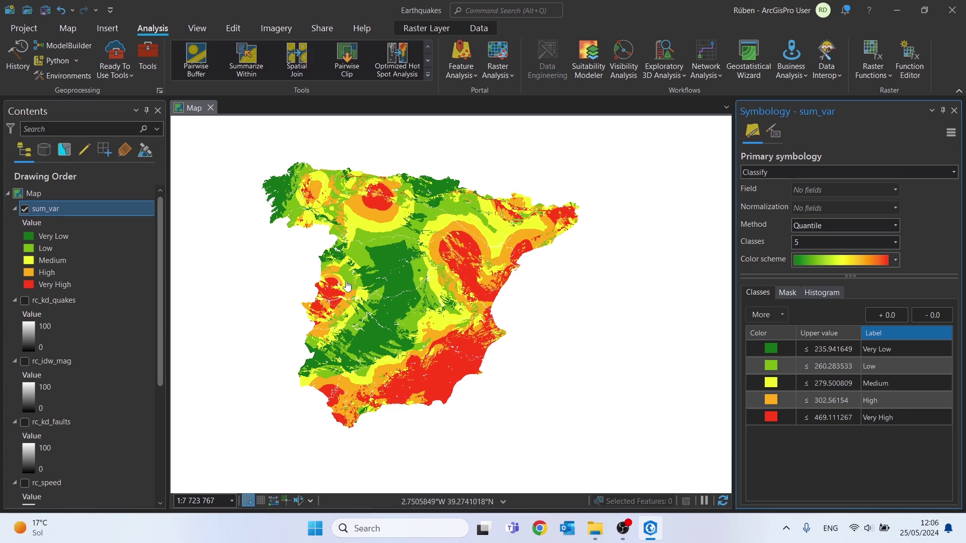
pyautogui.moveTo(426, 329); pyautogui.dragTo(488, 315)
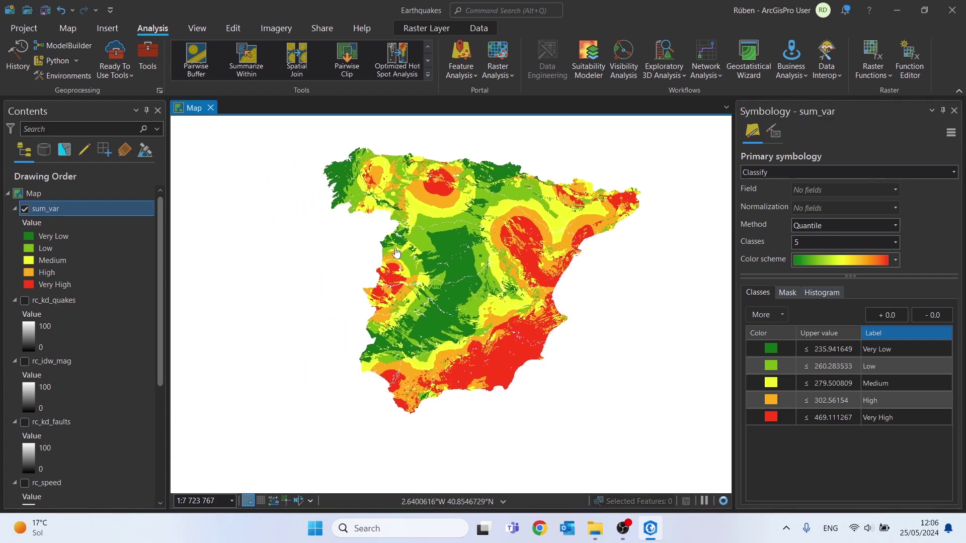